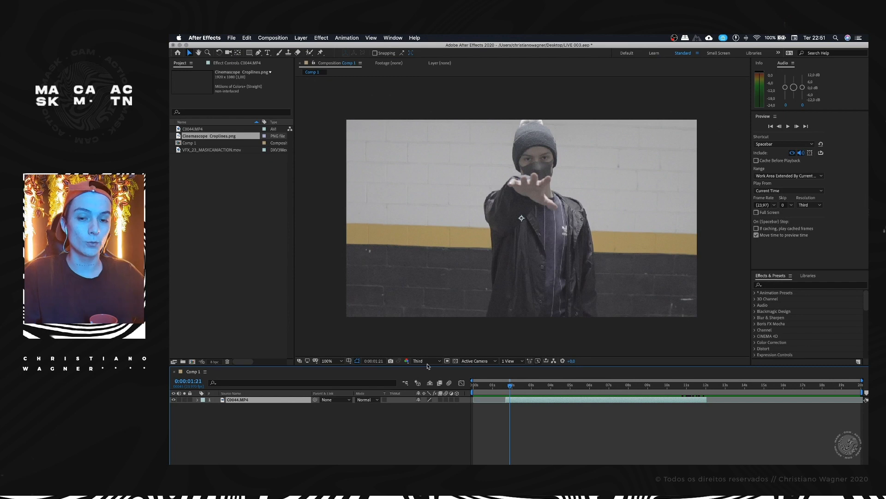
Step: Trim the end of the C0044.MP4 layer at 0:00:12:07 after scrubbing through the footage
key("comma")
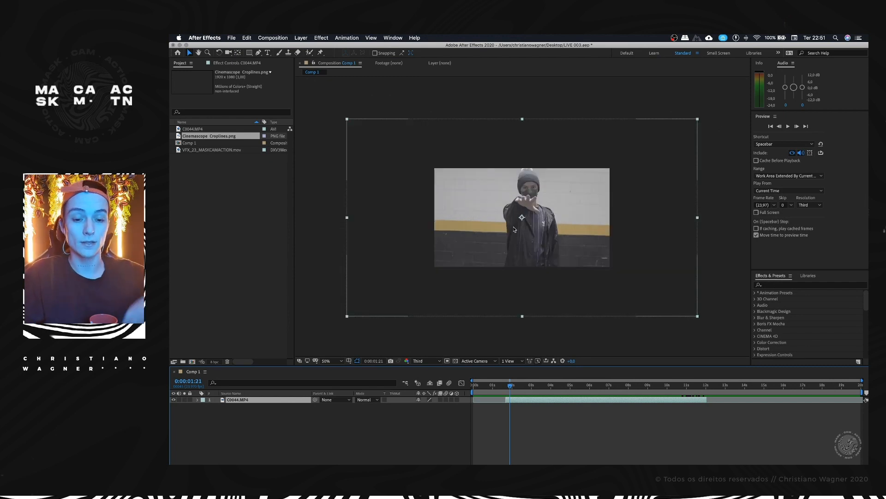
key("period")
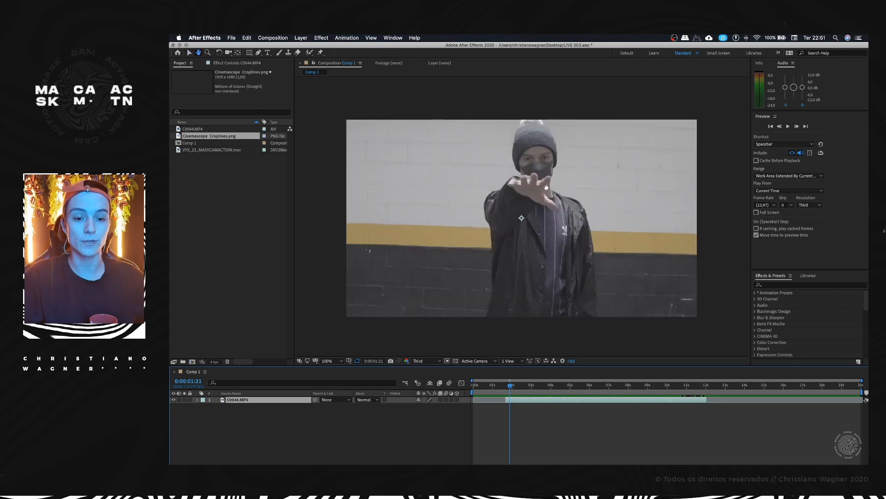
left_click_drag(556, 183, 554, 192)
key("v")
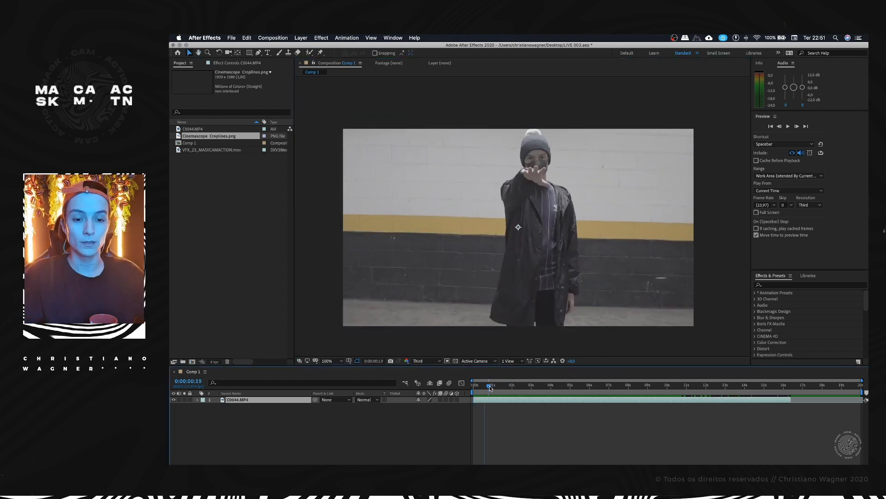
left_click_drag(490, 386, 599, 389)
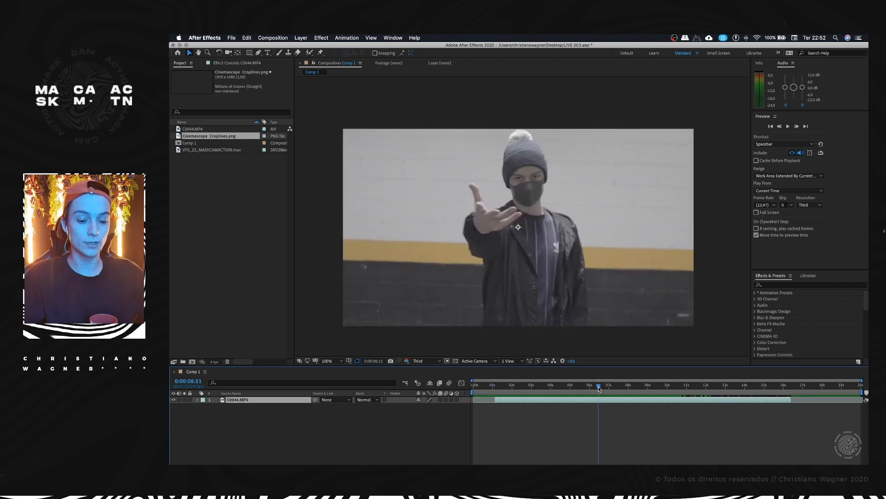
left_click_drag(599, 389, 605, 389)
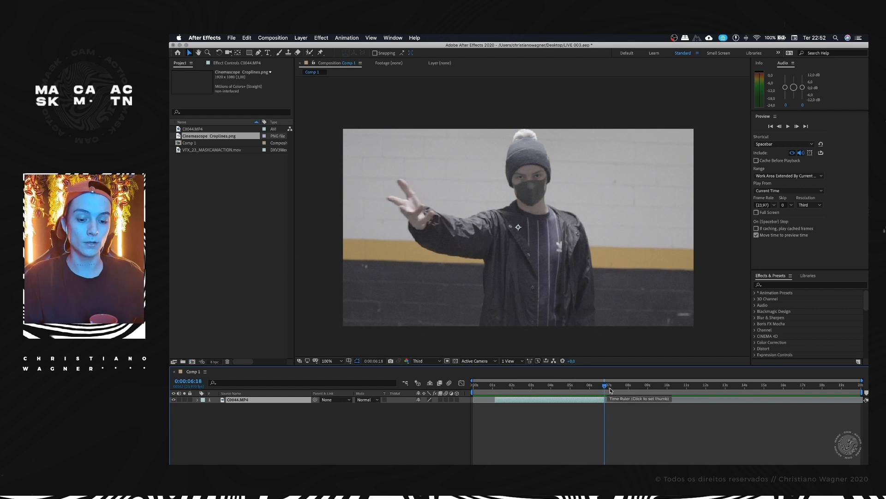
left_click_drag(614, 391, 713, 390)
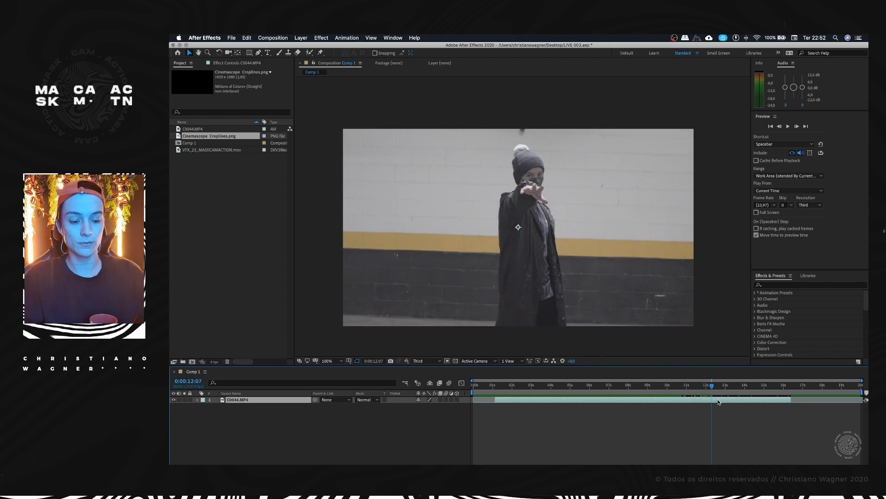
key("alt+bracketright")
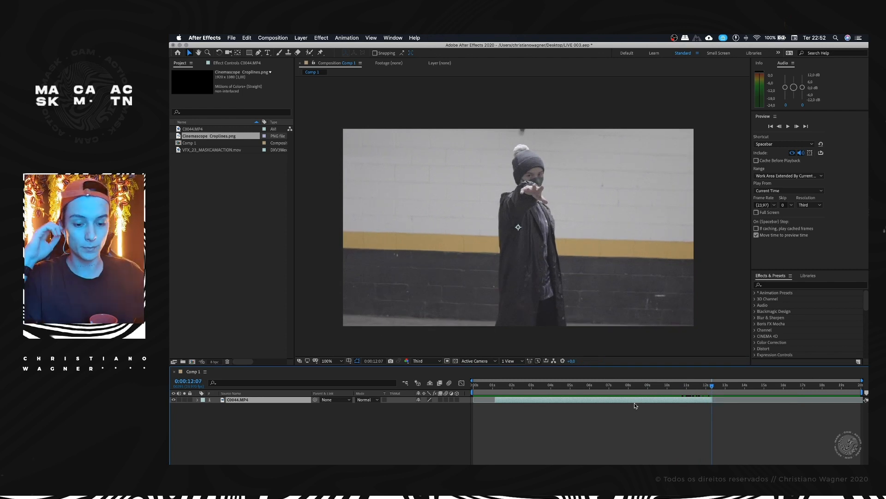
Step: Shift the trimmed C0044.MP4 layer earlier so it starts at the beginning of Comp 1
left_click_drag(633, 401, 625, 401)
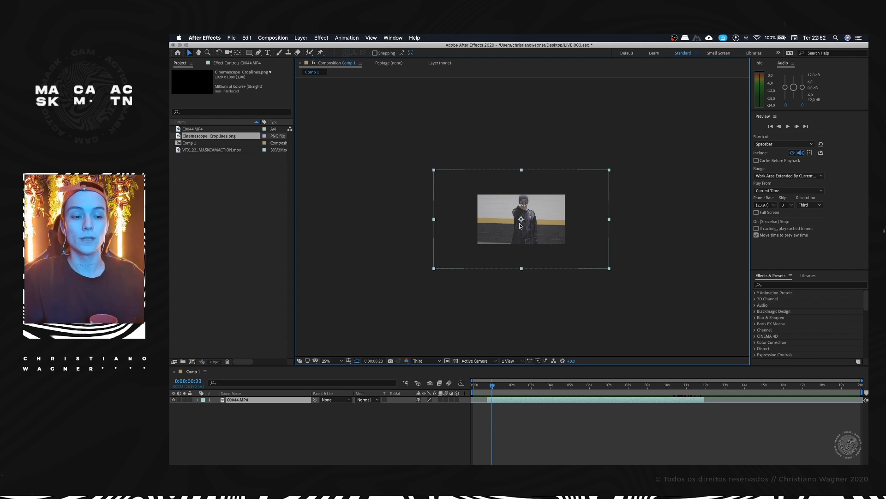
scroll(513, 222, "up", 2)
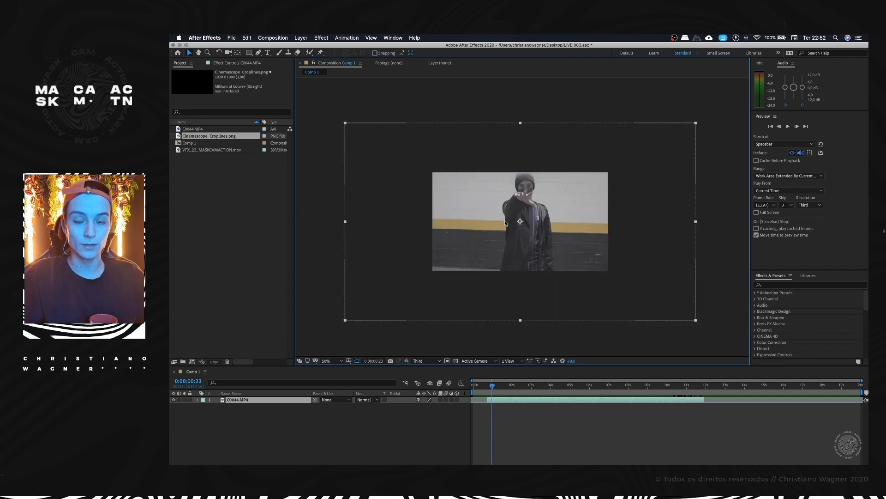
left_click_drag(506, 401, 487, 387)
left_click(316, 421)
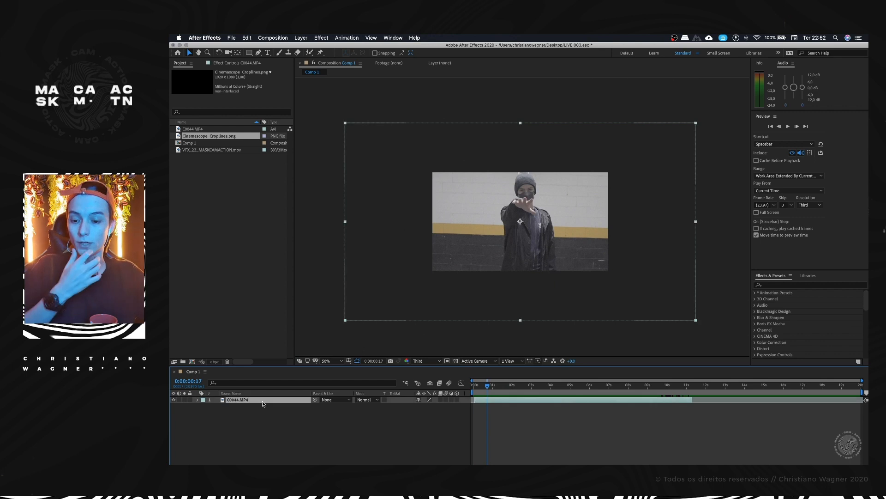
Step: Pre-compose C0044.MP4 as VIDEO, moving all attributes into the new composition and adjusting its duration to the layer's time span
right_click(257, 401)
left_click(283, 432)
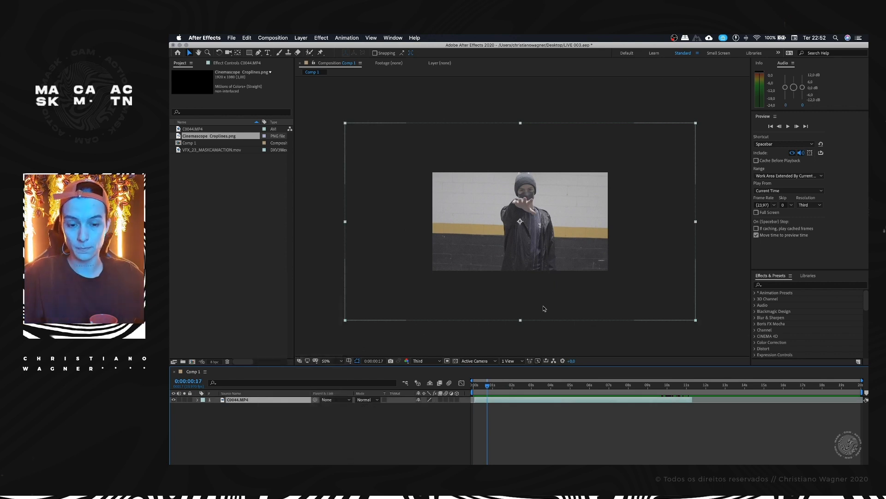
type("VIDEO")
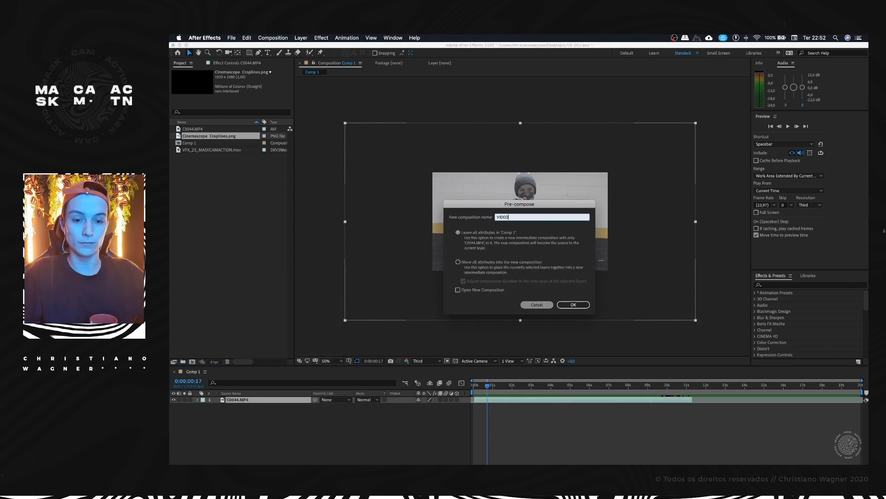
left_click(497, 263)
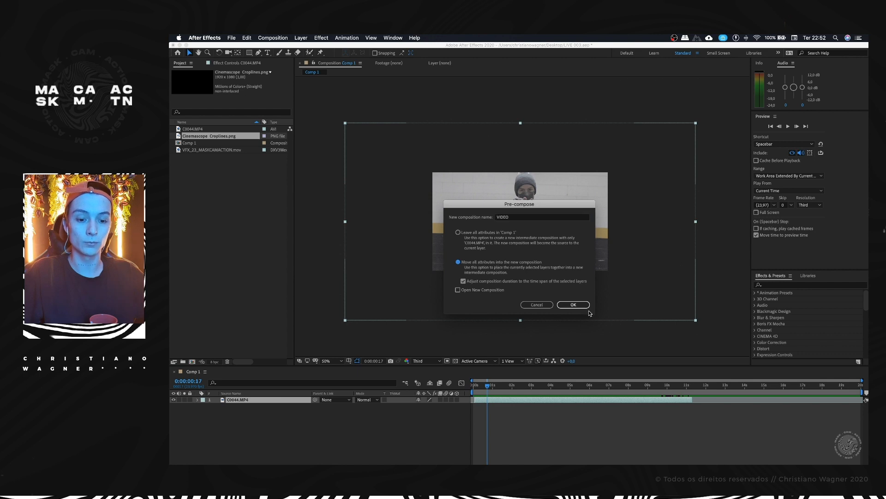
left_click(575, 305)
key("a")
left_click(311, 418)
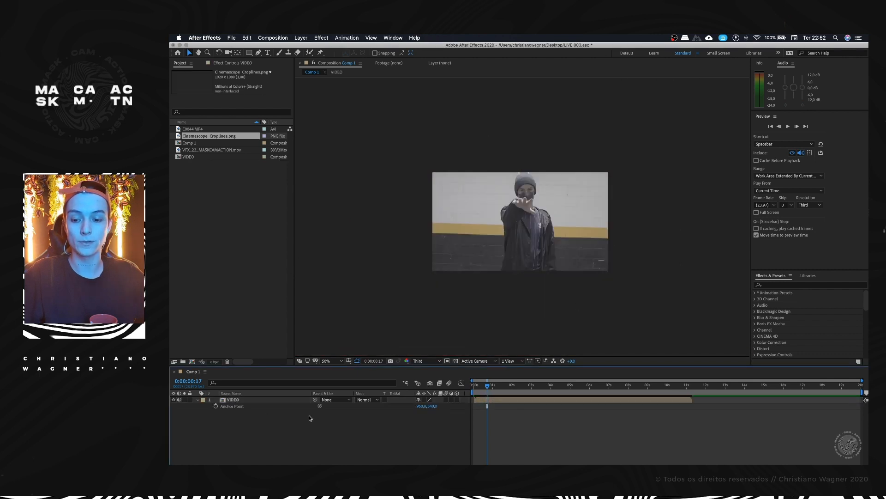
Step: Open the VIDEO composition and scale the C0044.MP4 clip down to slightly larger than the frame
double_click(233, 400)
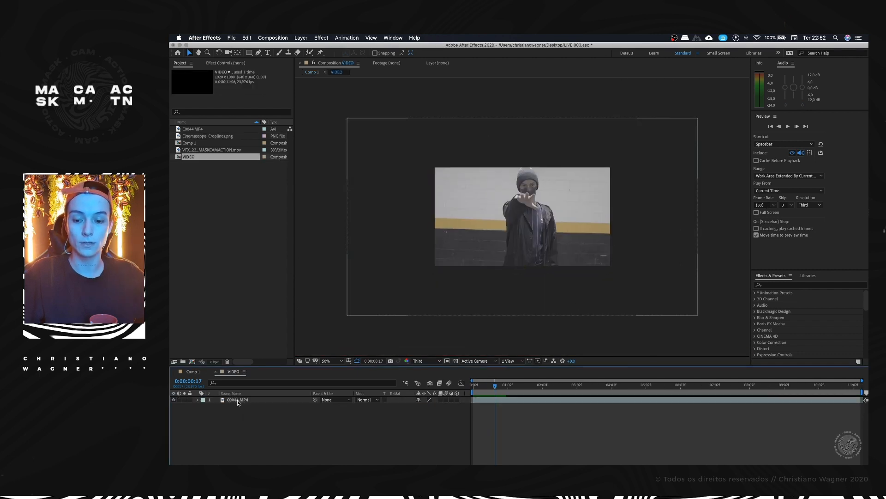
left_click(563, 248)
left_click_drag(698, 118, 620, 161)
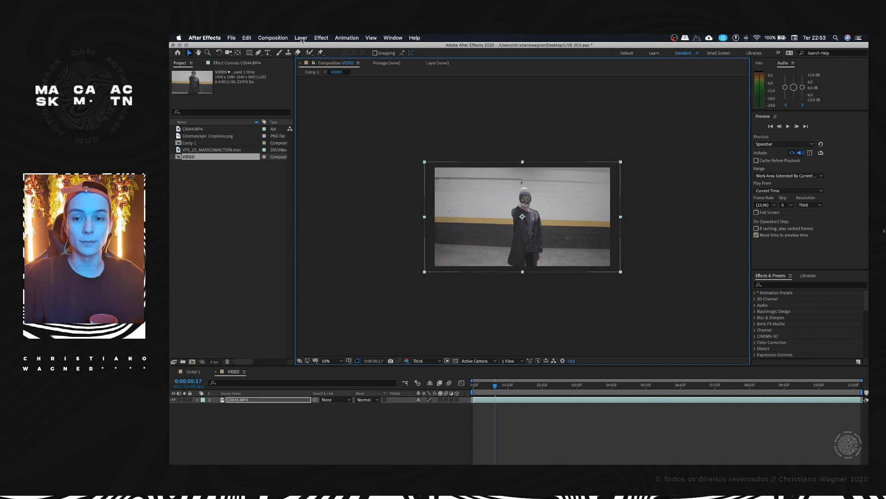
Step: Review the VIDEO composition's settings and preview its opening seconds
left_click(273, 38)
left_click(274, 57)
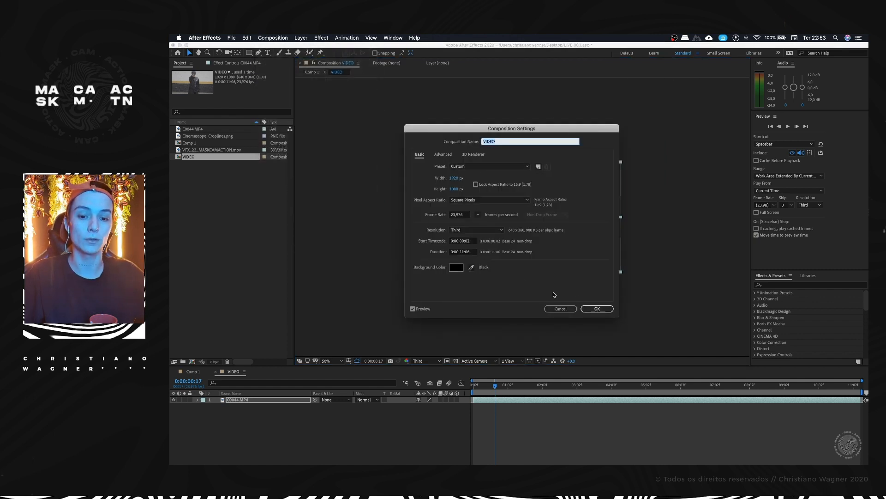
left_click(594, 308)
key("space")
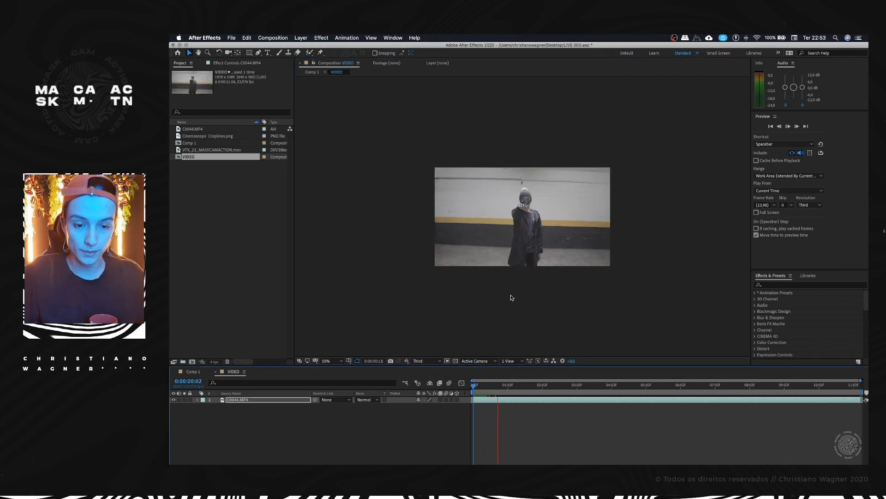
key("space")
left_click(652, 148)
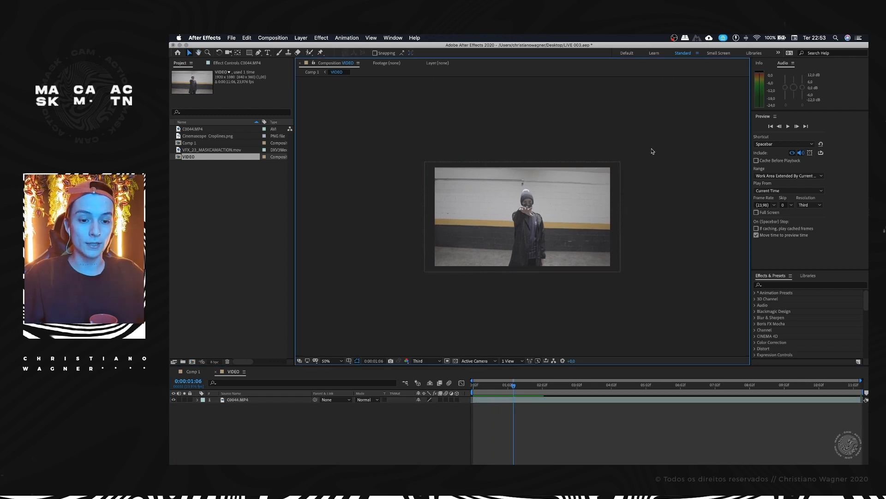
Step: Scale the C0044.MP4 clip back up for a tighter framing of the man at 0:00:01:06
left_click(565, 204)
left_click_drag(620, 163, 652, 142)
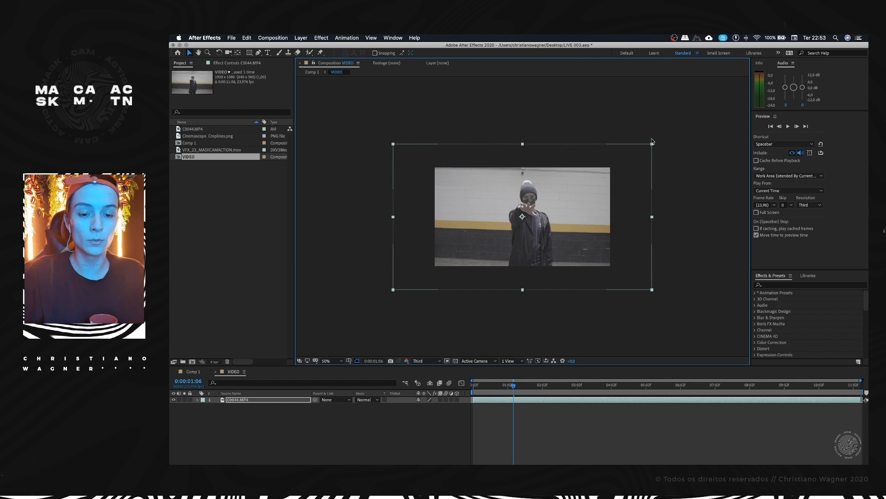
left_click_drag(651, 145, 660, 141)
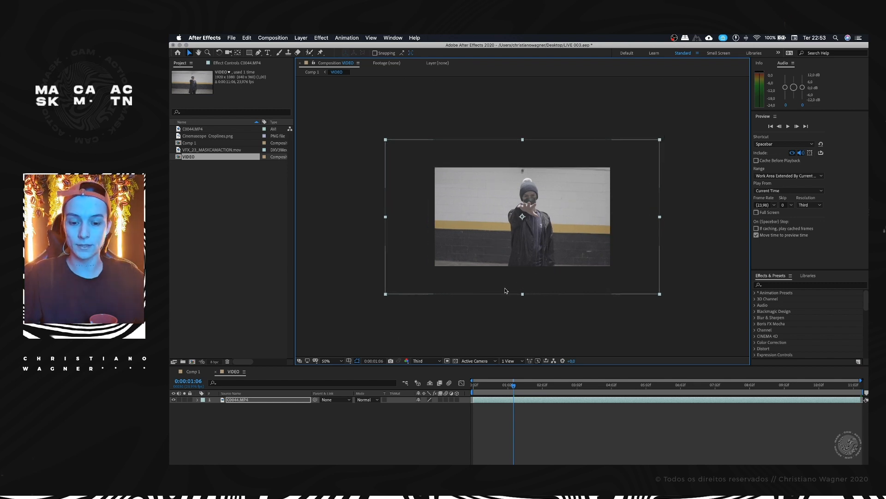
Step: Rotate the clip to -1.0° to level the wall stripe, enlarge it a little and reposition it to about 924, 540
key("r")
left_click(240, 402)
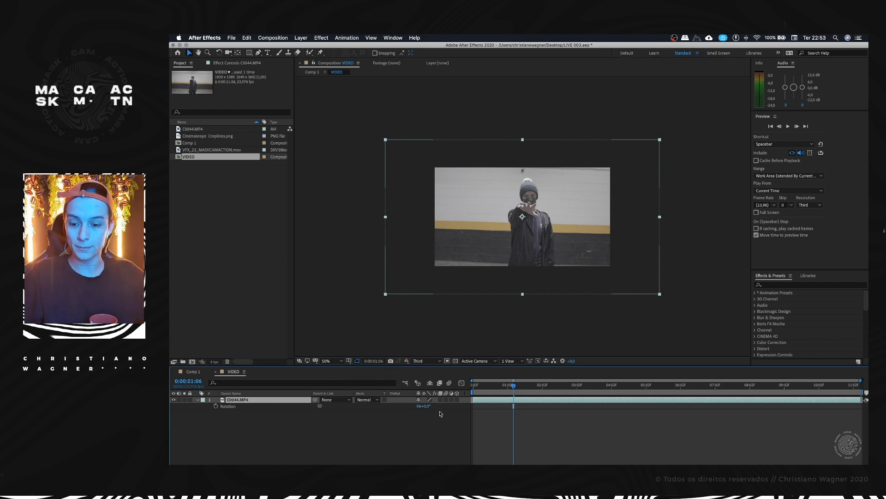
left_click_drag(428, 409, 431, 407)
left_click(557, 200)
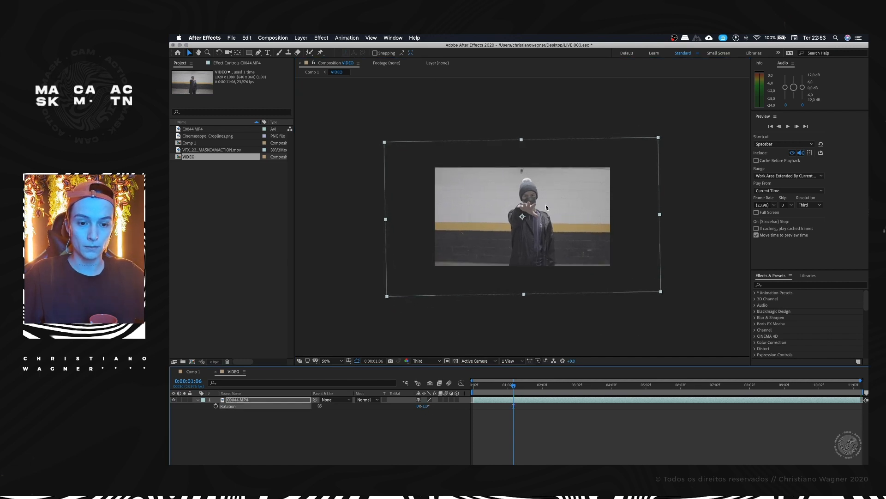
left_click_drag(658, 138, 665, 135)
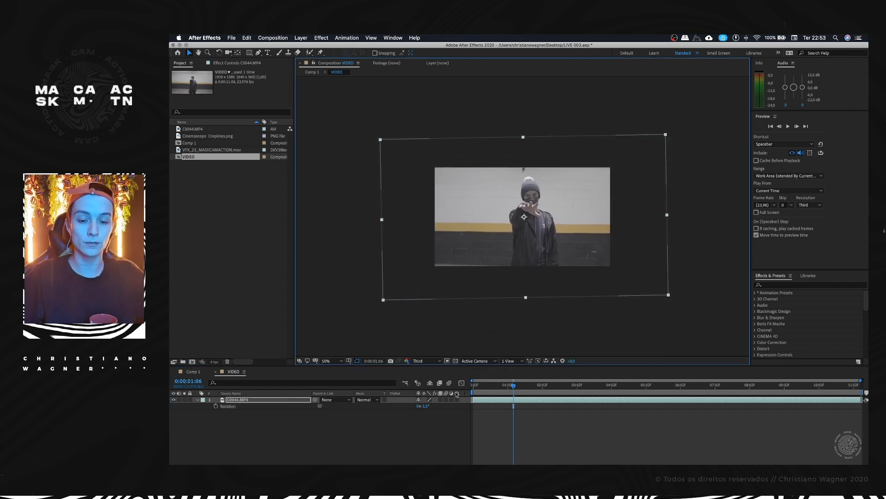
left_click_drag(568, 232, 531, 230)
scroll(534, 225, "up", 1)
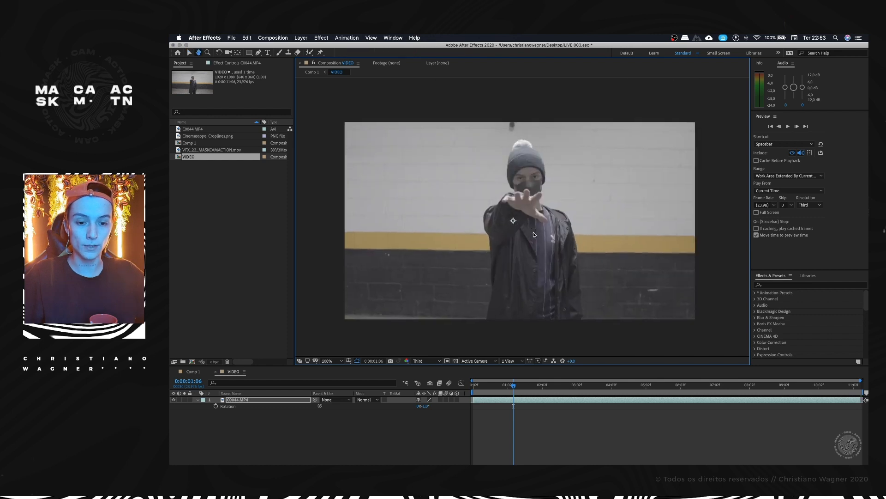
Step: Set the clip's scale to 56.1% so it covers the whole frame, and preview the result
scroll(531, 265, "down", 1)
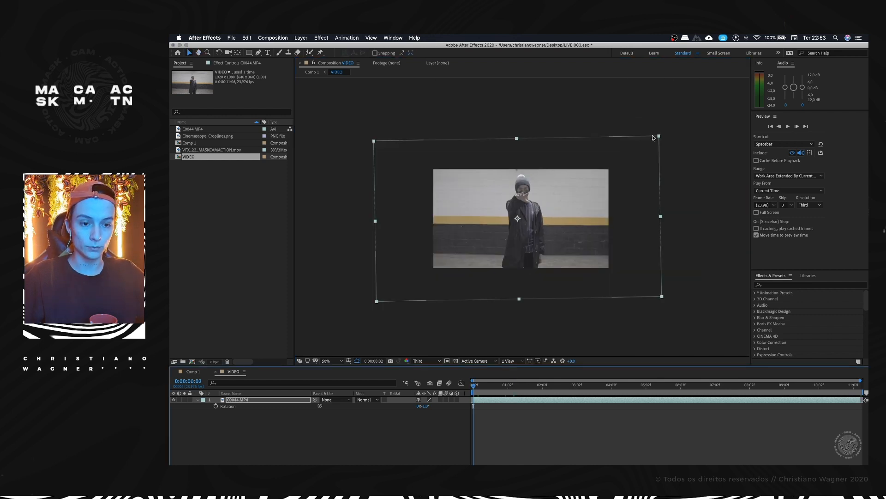
left_click_drag(654, 138, 581, 182)
key("super+z")
scroll(638, 139, "down", 1)
scroll(557, 207, "up", 2)
left_click_drag(559, 211, 556, 221)
key("s")
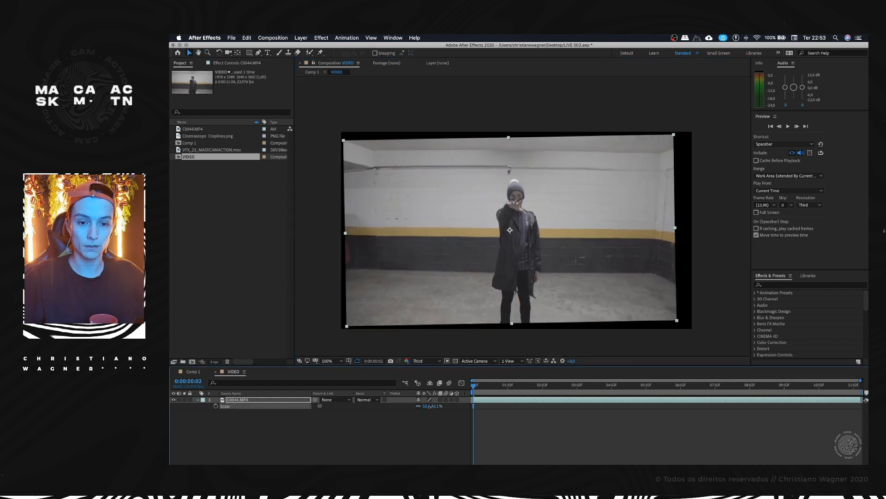
key("space")
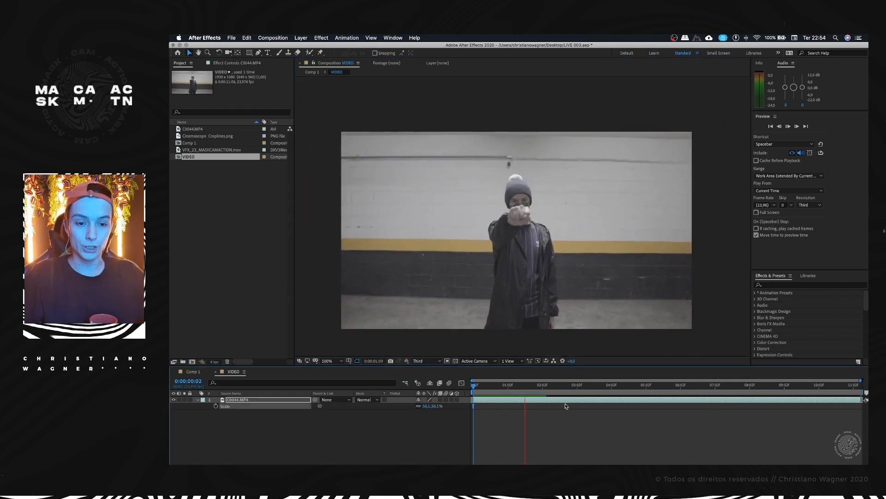
key("space")
Step: Start position keyframing on the clip at 0:00:01:10, preview the hand closing, and return to that frame
left_click_drag(535, 388, 523, 387)
key("p")
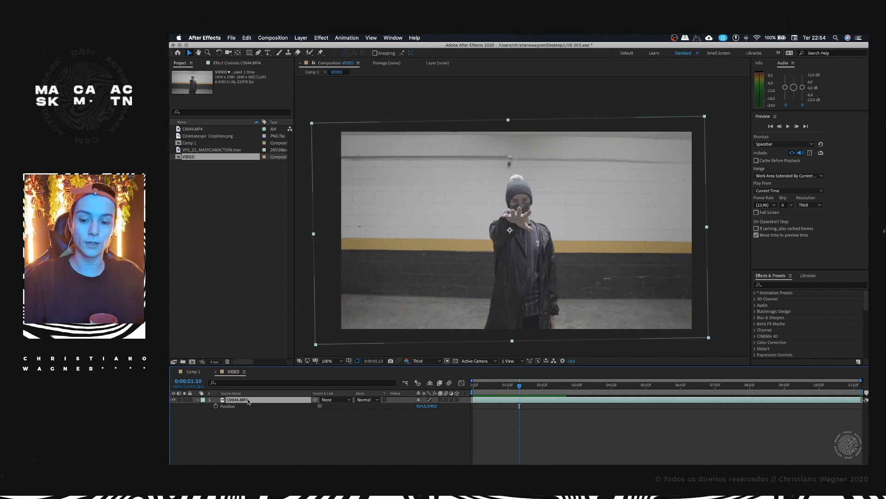
left_click(216, 407)
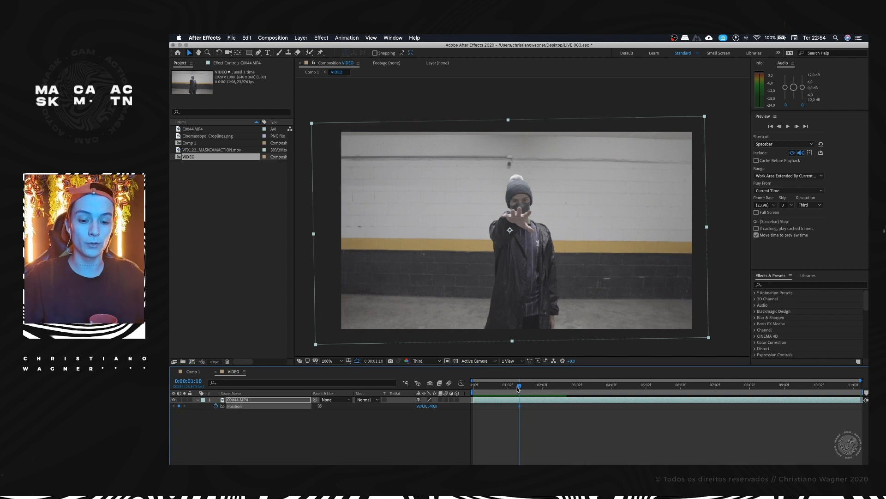
key("space")
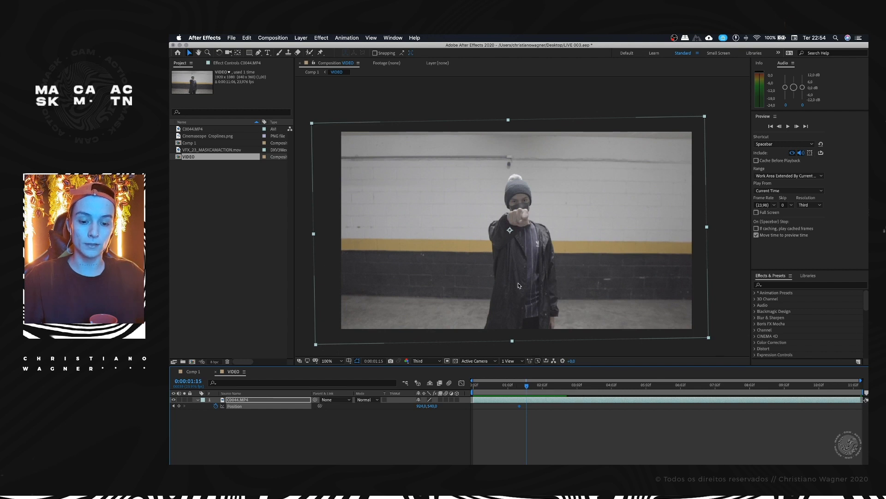
key("super+Left")
key("super+Left")
key("super+Left")
key("super+Left")
key("super+Left")
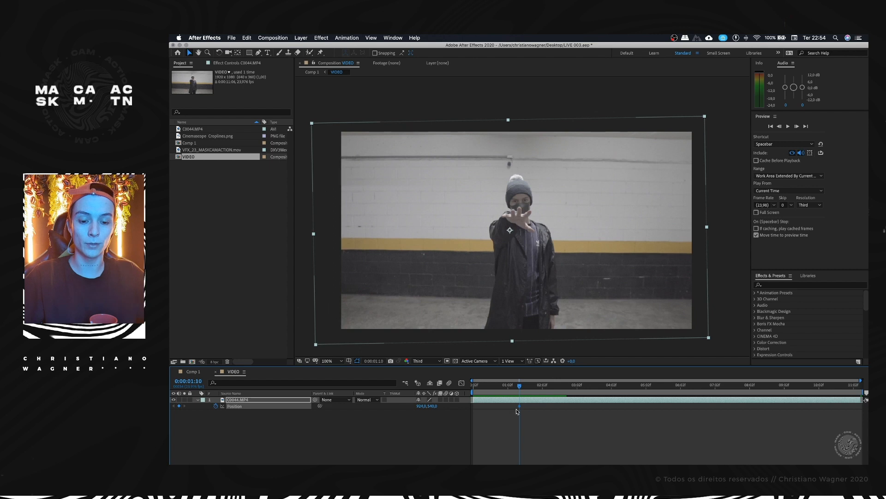
Step: Add a scale keyframe to the clip at 0:00:01:10 and reveal all its Transform properties
key("s")
left_click(216, 405)
left_click(198, 400)
left_click(198, 400)
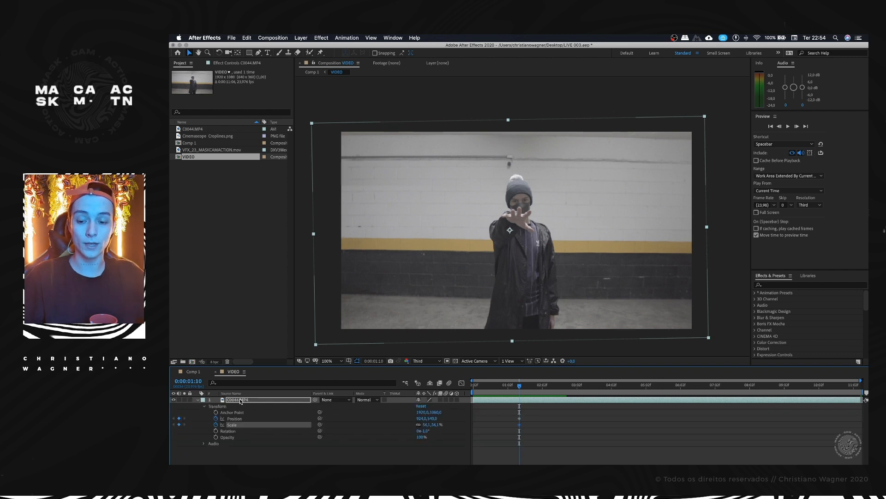
Step: Isolate the clip's Scale property, restore the full Transform list, and magnify the timeline around 0:00:01:10
key("s")
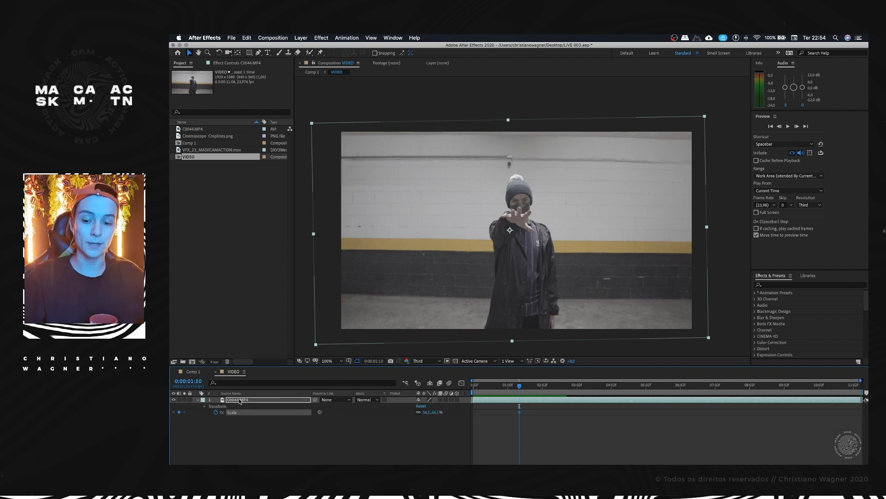
key("s")
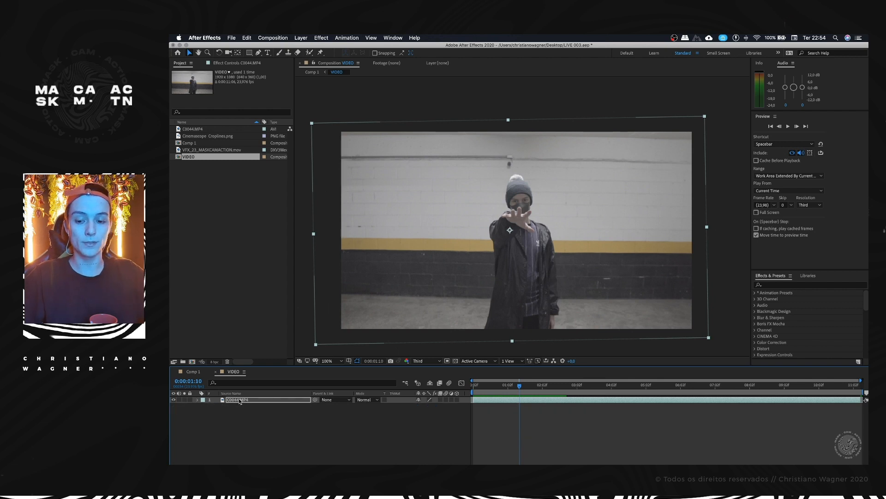
key("s")
left_click(199, 400)
left_click(199, 400)
scroll(531, 420, "up", 8)
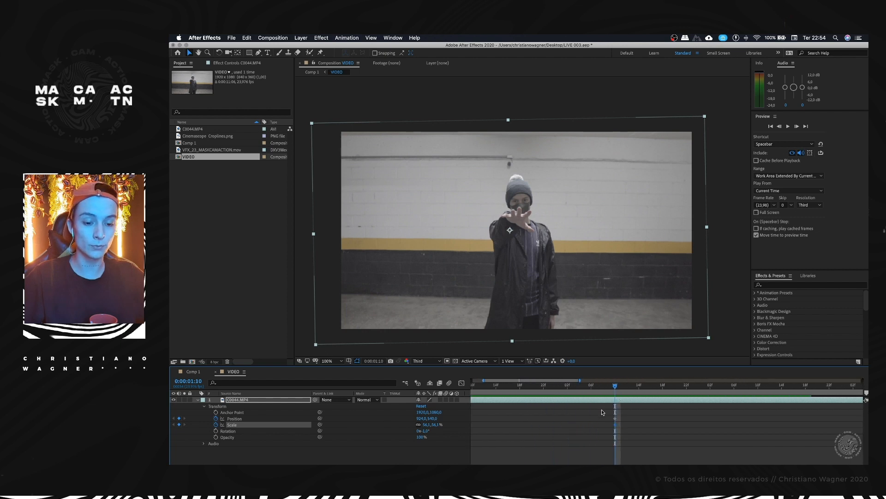
Step: At 0:00:01:14, enlarge the clip to 92.1% and move it to 880, 576 to key the zoom-in on the closed fist
scroll(602, 409, "right", 3)
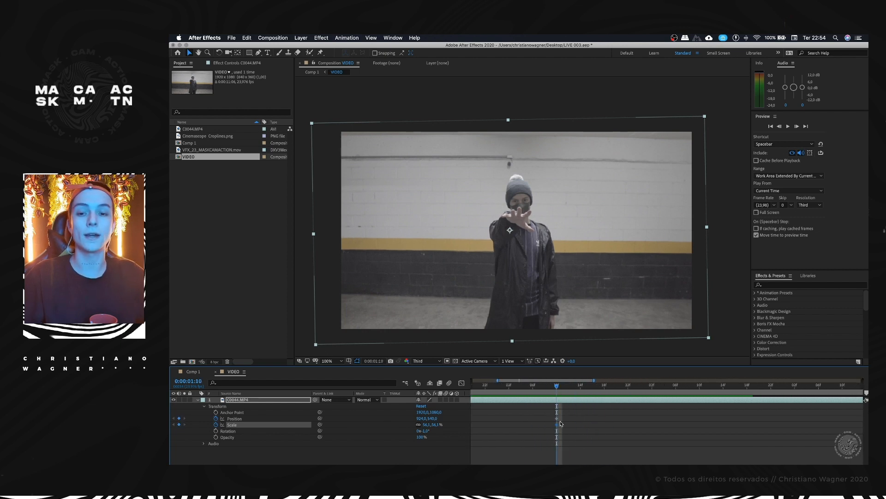
left_click(558, 418)
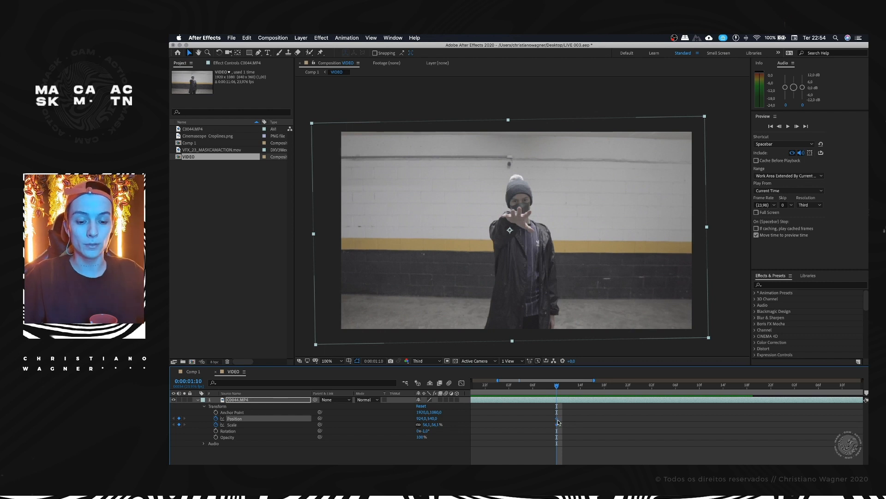
left_click(557, 425)
left_click(558, 418)
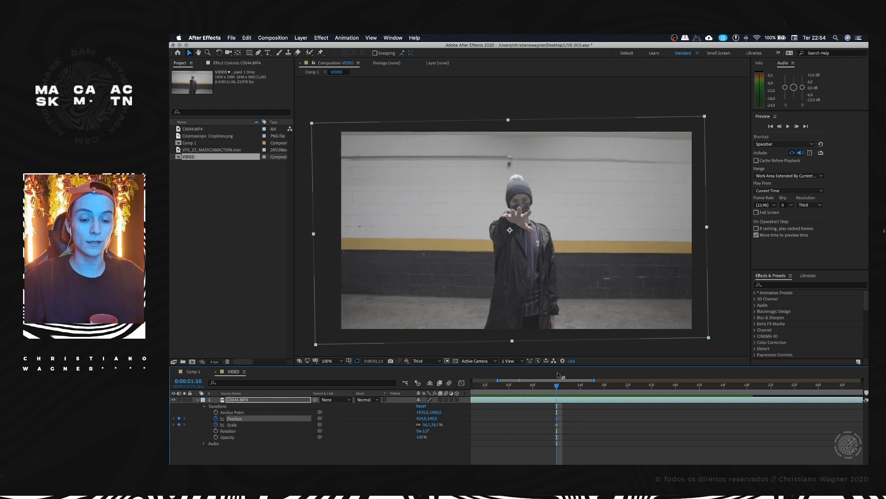
left_click_drag(558, 387, 582, 386)
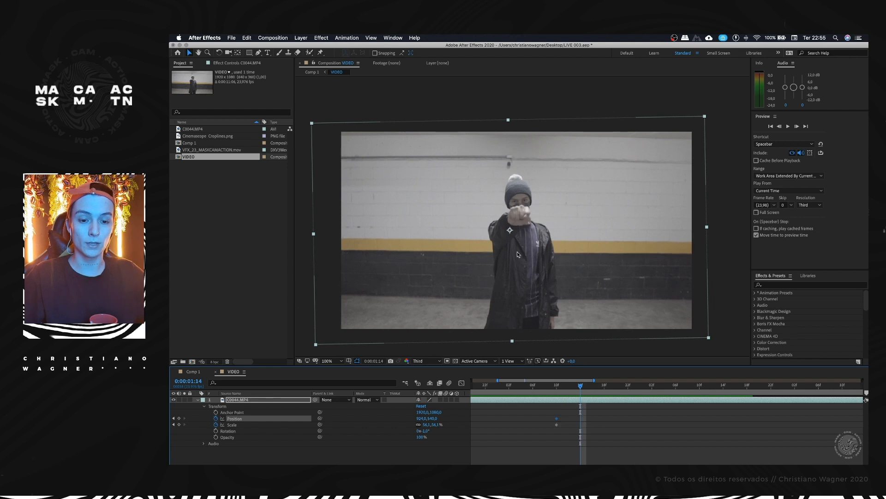
key("comma")
left_click_drag(616, 166, 678, 128)
left_click_drag(617, 183, 613, 187)
key("period")
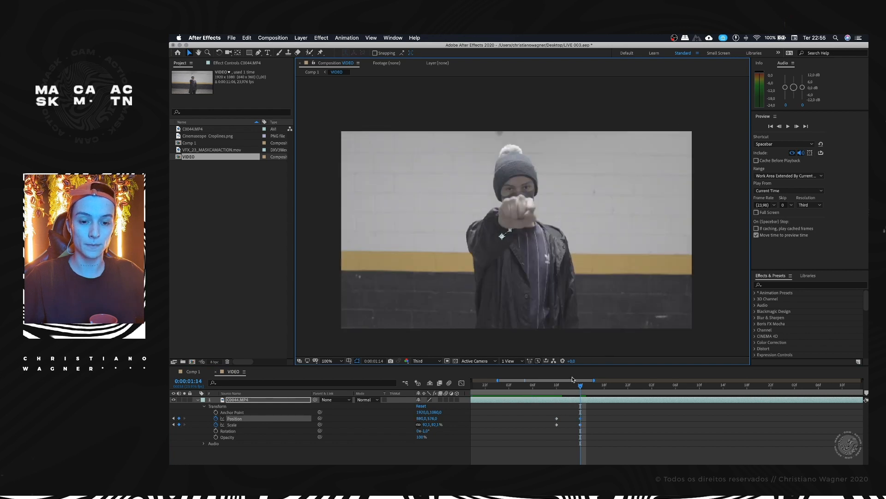
Step: Move the first position and scale keyframes to 0:00:01:11 and preview the zoom-in
left_click_drag(575, 387, 562, 426)
left_click(550, 387)
key("space")
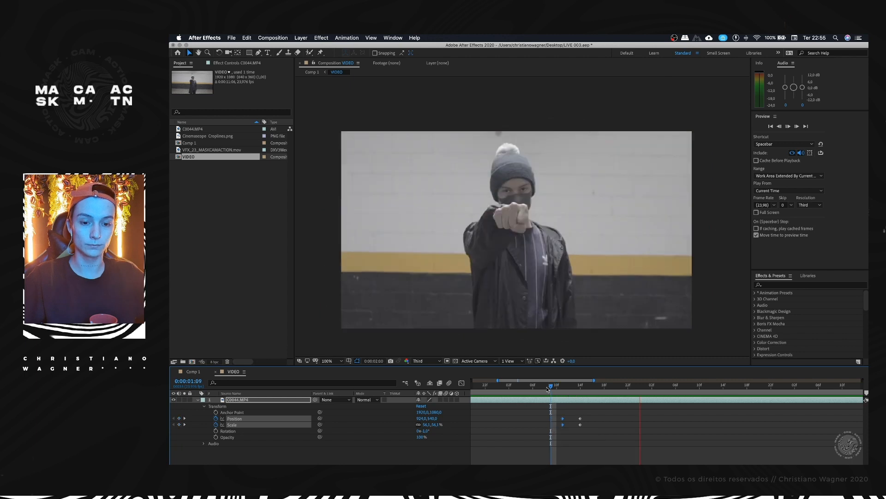
left_click(547, 386)
mouse_move(556, 386)
left_mouse_down()
mouse_move(586, 383)
mouse_move(539, 386)
left_mouse_up()
key("space")
key("space")
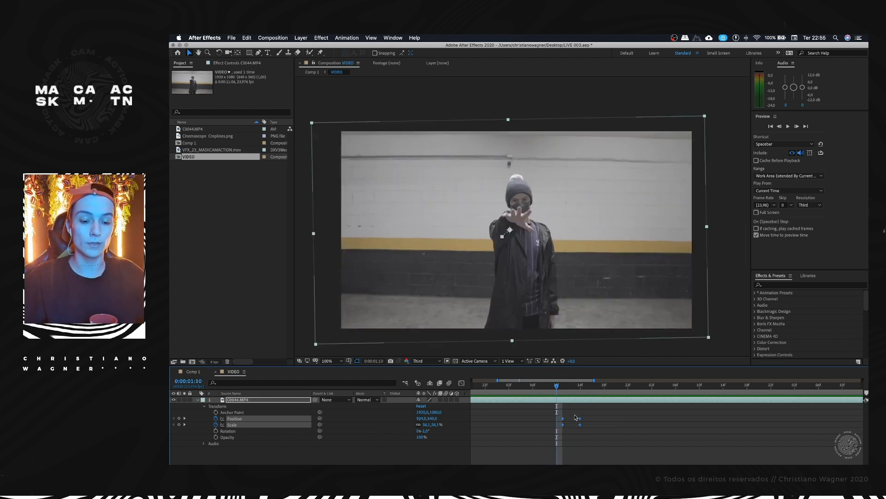
Step: Replay the zoom-in from just before the hand closes and fit the whole clip duration in the timeline
key("space")
left_click(549, 389)
key("space")
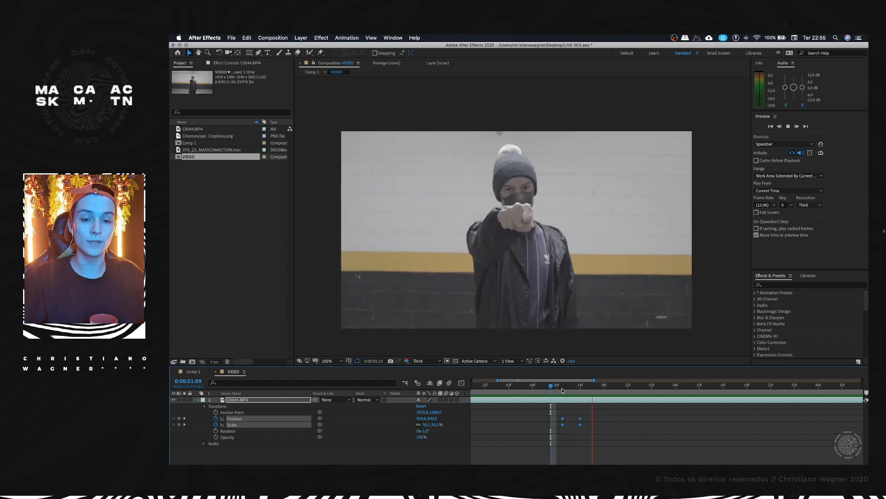
left_click(553, 390)
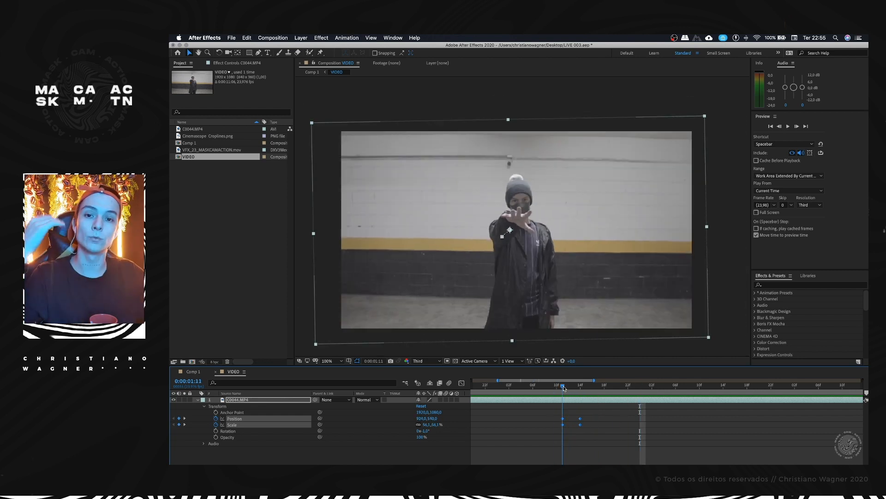
left_click_drag(563, 386, 523, 389)
key("minus")
key("minus")
key("space")
key("minus")
key("space")
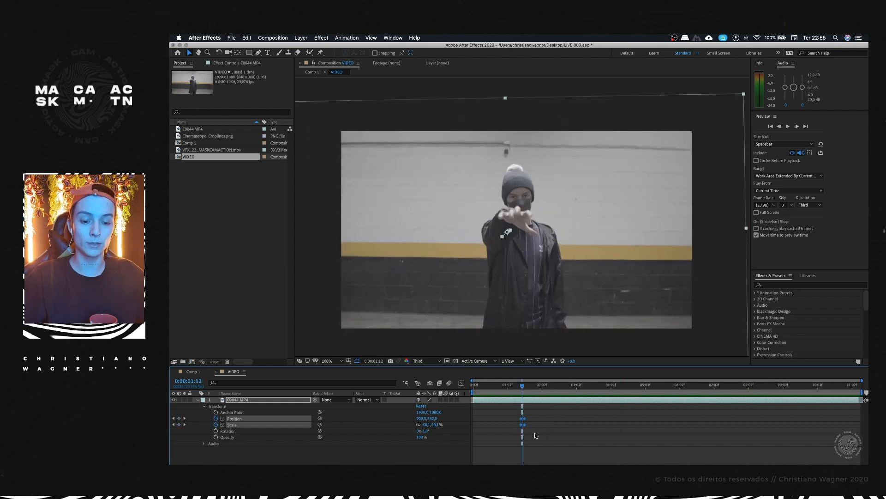
Step: Add position and scale keyframes at 0:00:04:06, set the scale there to 100.1%, and preview the slow push-in
left_click_drag(522, 392, 637, 388)
left_click_drag(624, 389, 619, 392)
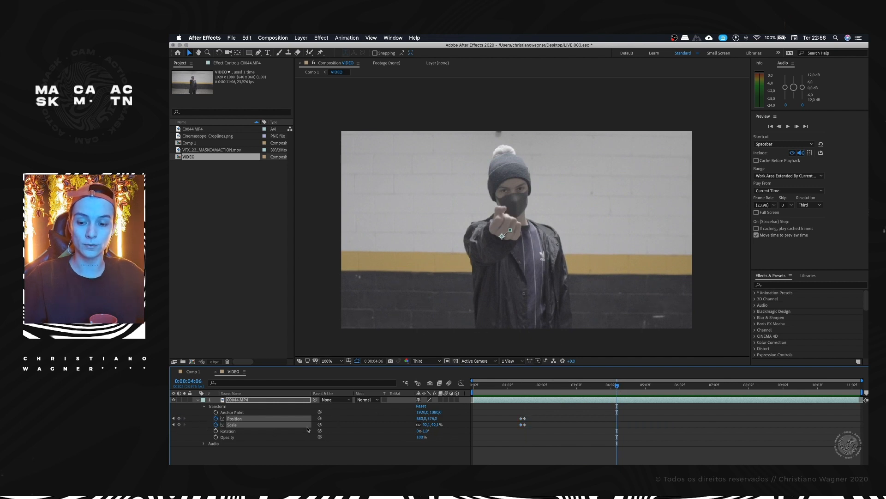
left_click(180, 424)
left_click_drag(439, 424, 441, 424)
left_click_drag(535, 389, 522, 387)
key("space")
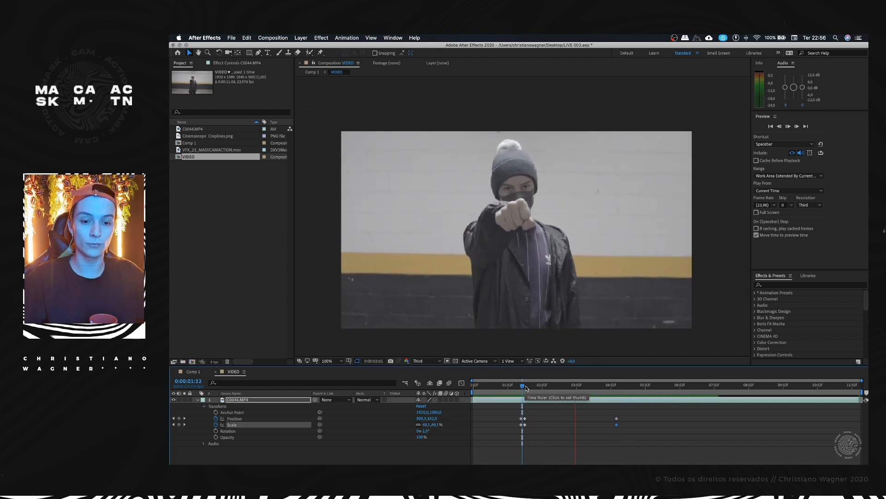
left_click(512, 387)
key("space")
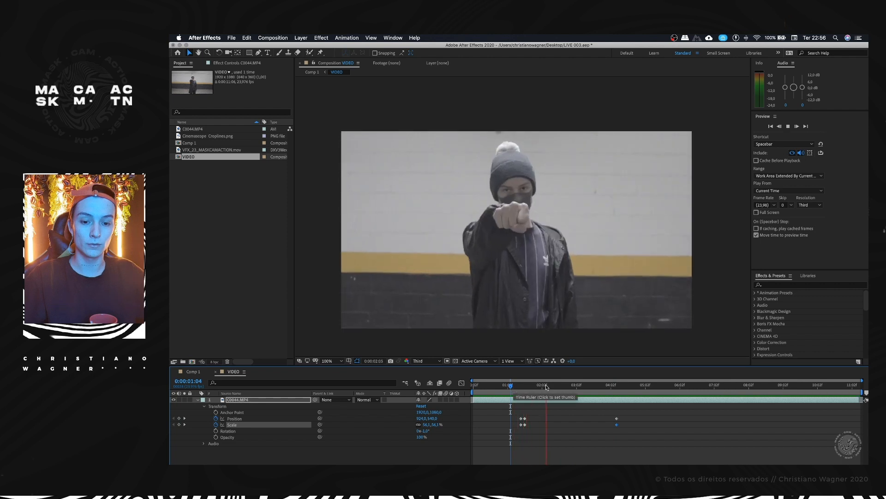
key("space")
Step: At 0:00:04:10, key a larger scale on the clip and move it to position 884, 610
left_click(616, 386)
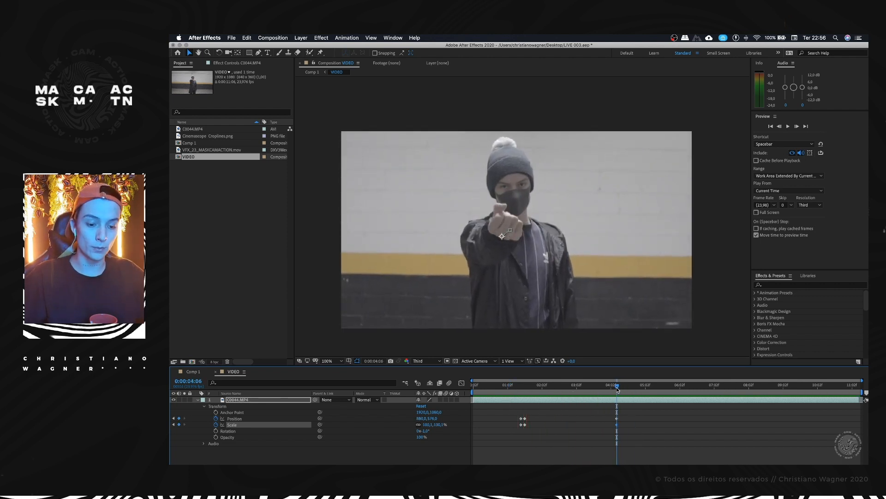
key("Page_Down")
key("Page_Down")
key("Page_Down")
key("Page_Down")
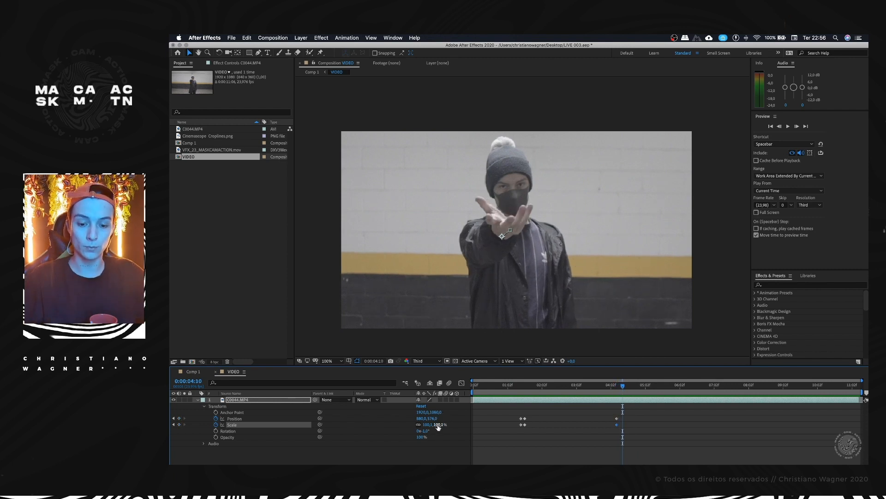
left_click_drag(438, 423, 441, 424)
left_click_drag(562, 229, 560, 234)
Step: Reduce the scale at 0:00:04:10 to 102.1% and delete the position keyframe at that frame
left_click(610, 385)
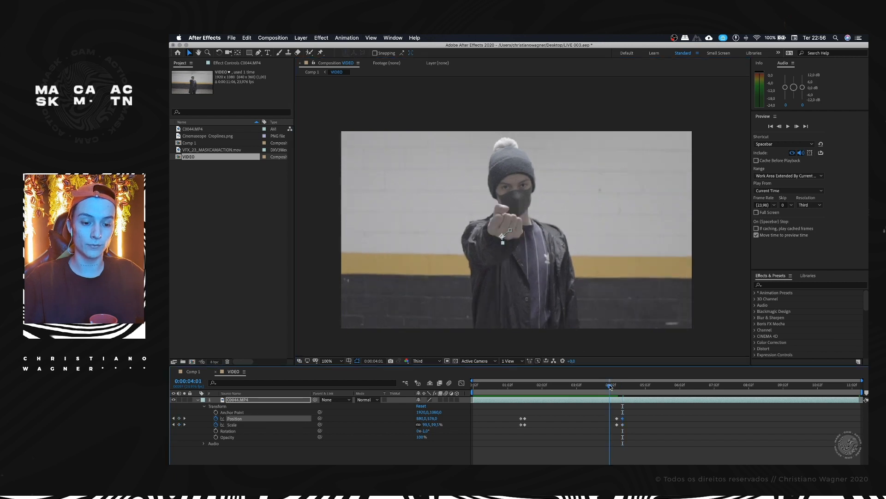
left_click_drag(610, 384, 674, 387)
key("=")
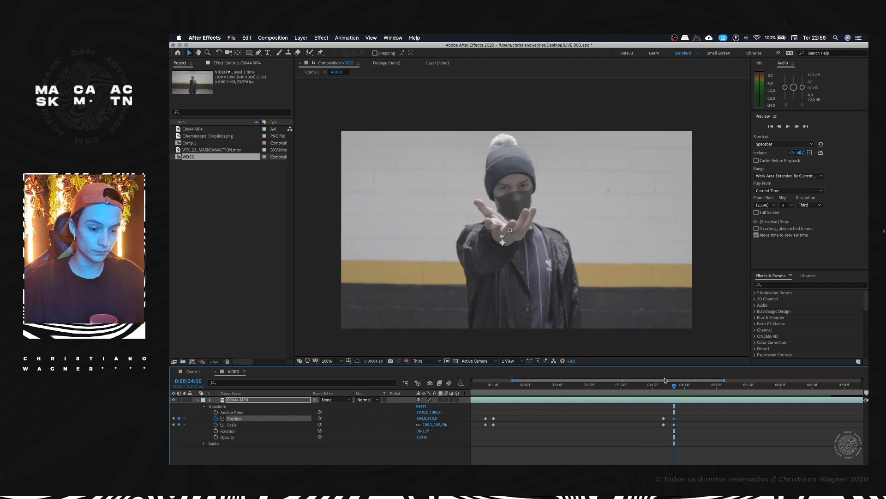
left_click_drag(426, 425, 423, 424)
mouse_move(667, 387)
left_mouse_down()
mouse_move(646, 387)
mouse_move(666, 380)
mouse_move(645, 386)
mouse_move(674, 387)
left_mouse_up()
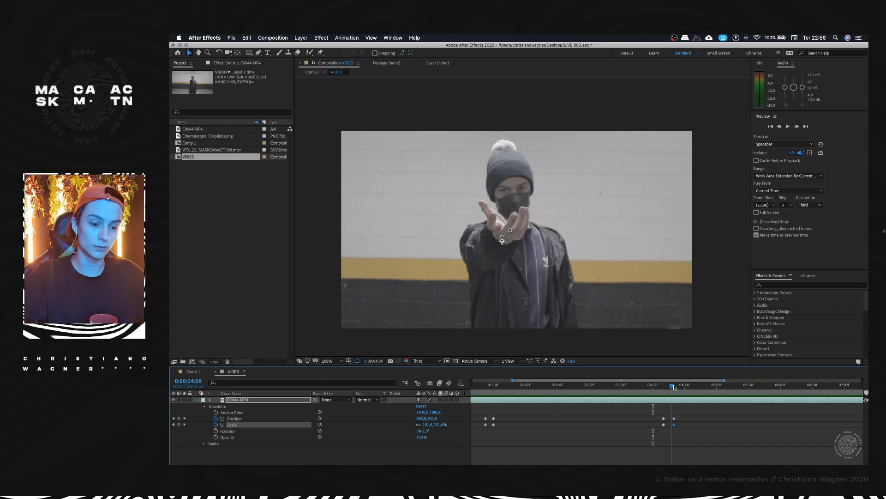
left_click(674, 418)
key("Delete")
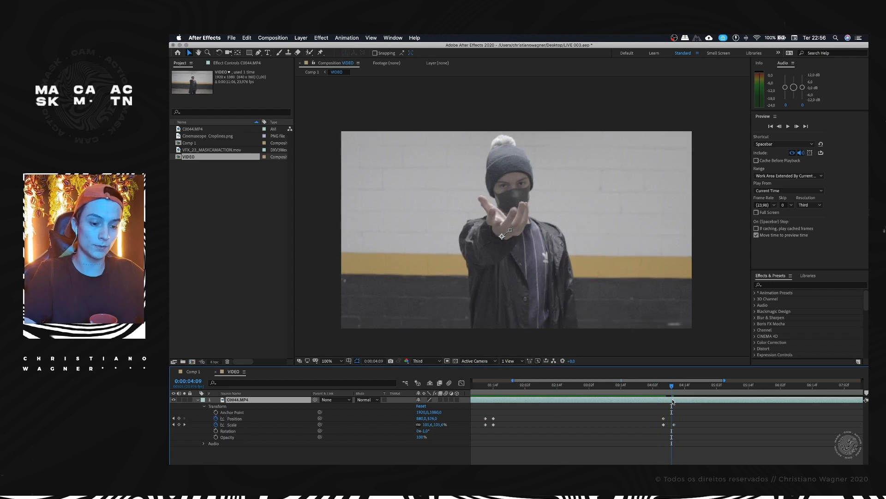
Step: Preview the hand opening and the whole animation from the start, ending on the open hand at 0:00:04:19
left_click_drag(672, 390, 642, 391)
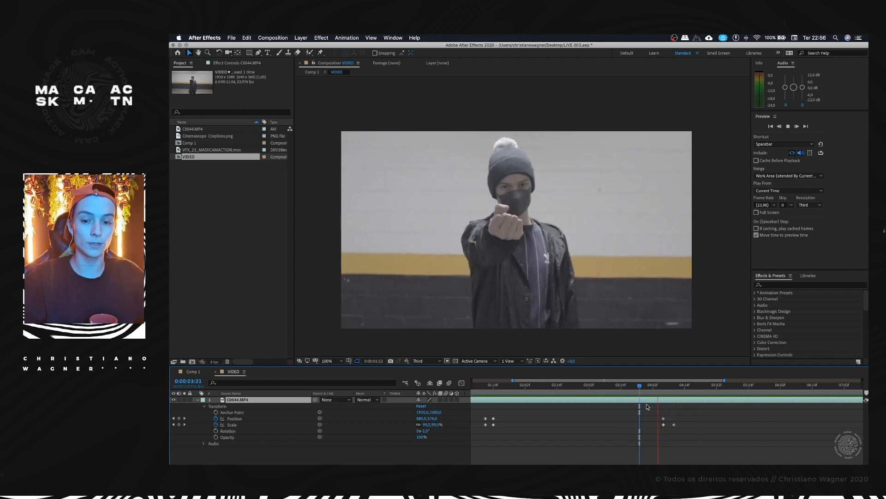
key("space")
scroll(679, 406, "down", 5)
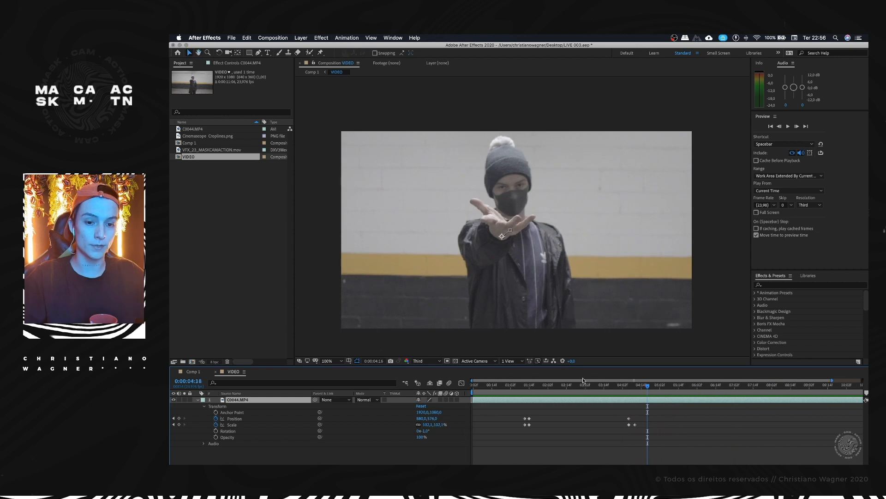
key("Home")
key("space")
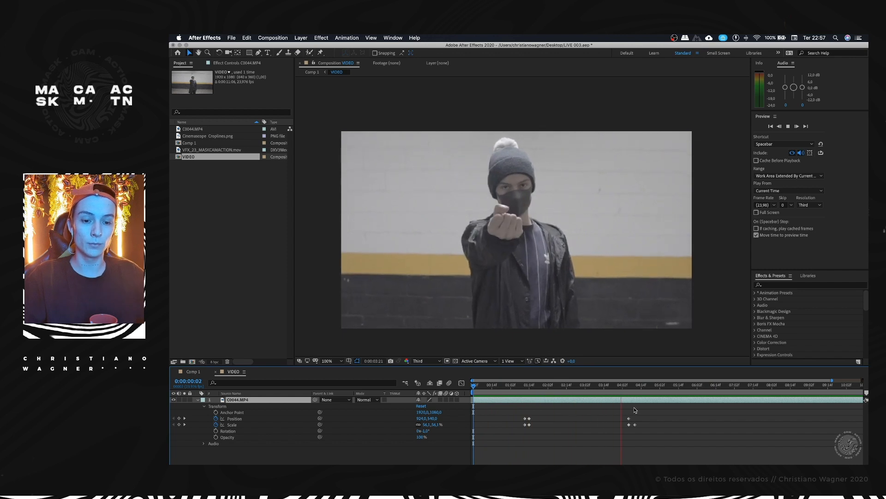
key("space")
left_click_drag(639, 386, 648, 384)
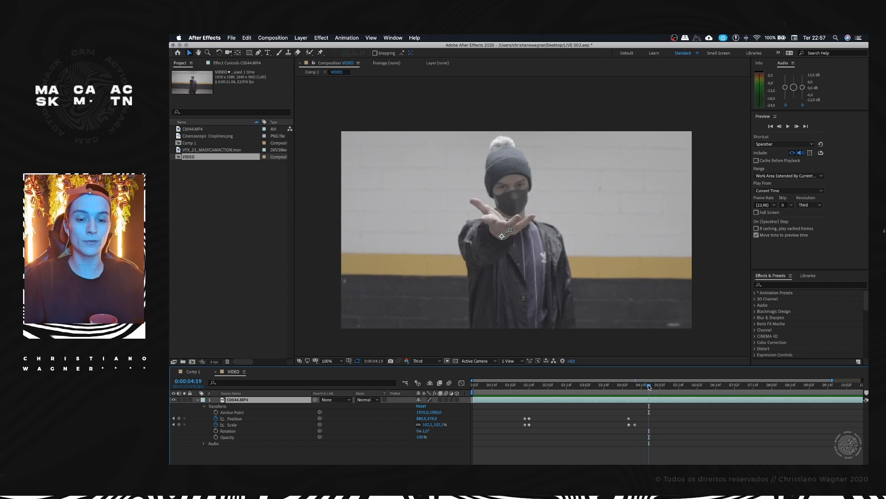
Step: Show the rulers and place a vertical and a horizontal guide crossing over the man's open palm
key("super+r")
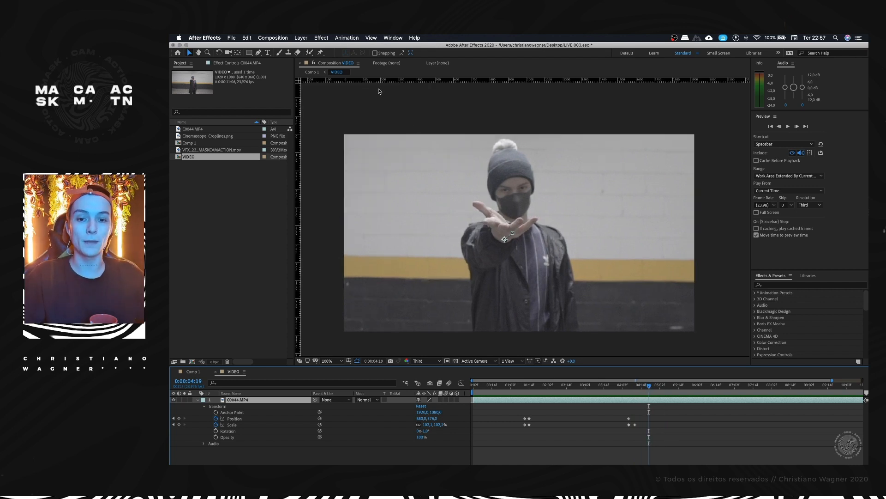
left_click_drag(299, 237, 518, 223)
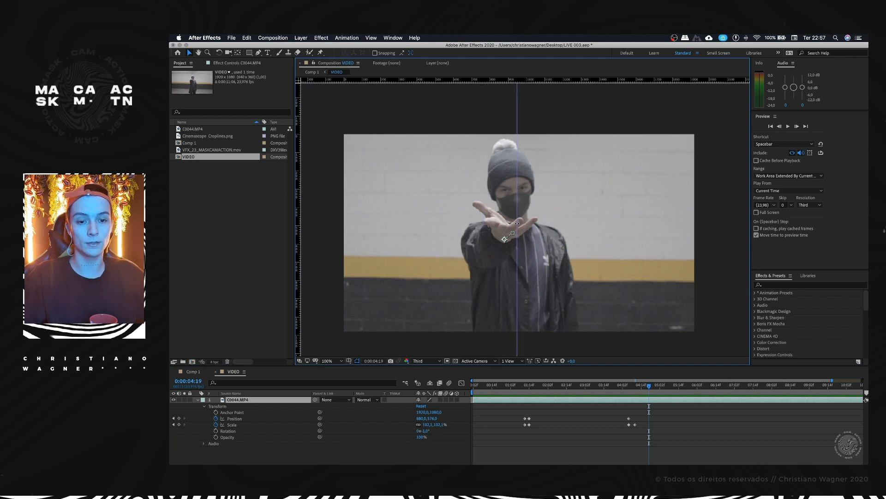
left_click_drag(542, 85, 540, 226)
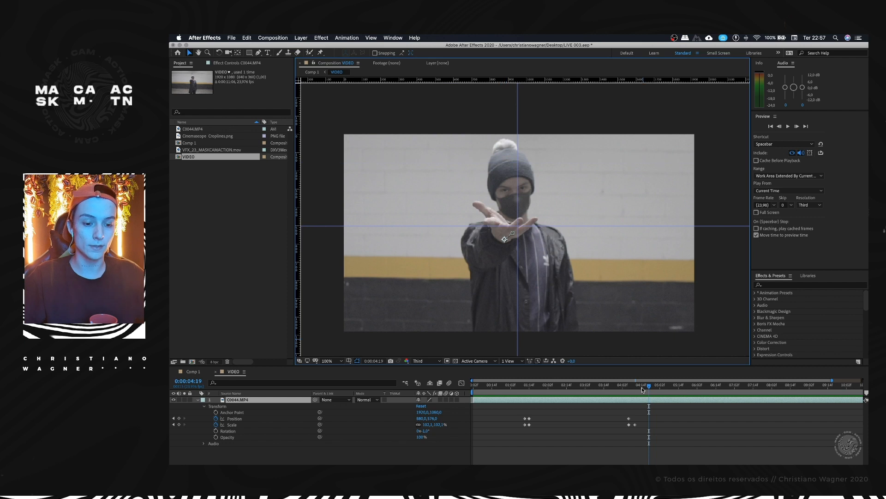
Step: Move the clip to 900, 576 at the 0:00:04:06 position keyframe and nudge the vertical guide slightly right
mouse_move(647, 384)
left_mouse_down()
mouse_move(631, 389)
mouse_move(646, 386)
left_mouse_up()
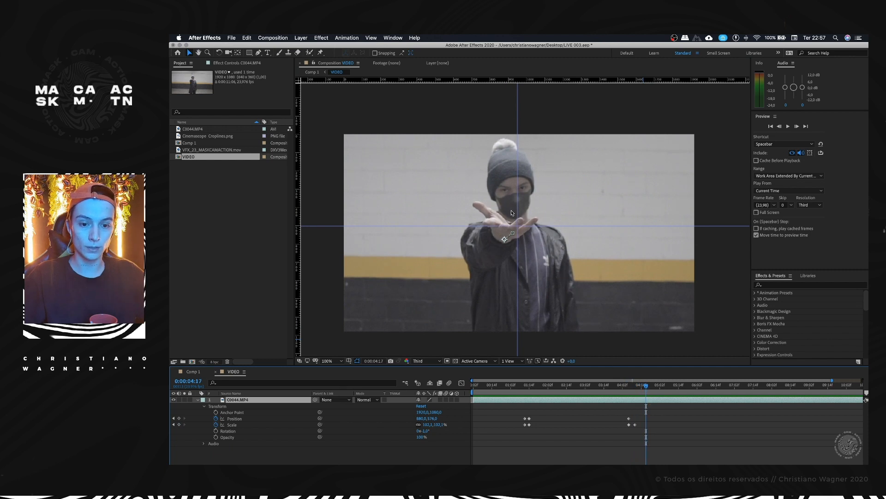
left_click_drag(636, 389, 629, 387)
left_click(629, 418)
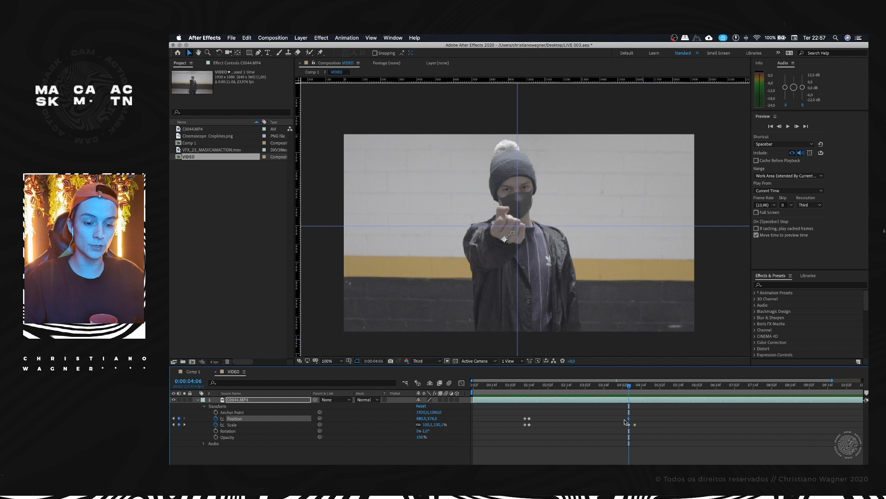
left_click_drag(558, 267, 563, 260)
key("Left")
key("Left")
key("Left")
key("Left")
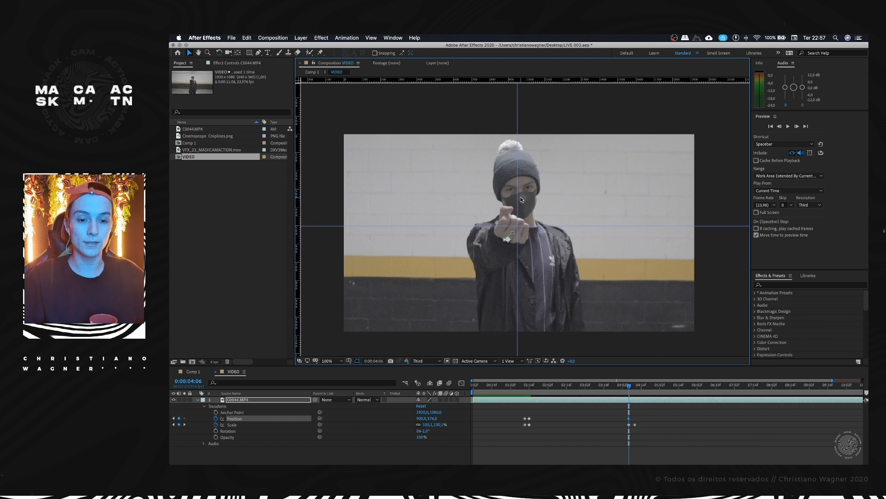
left_click_drag(518, 199, 519, 199)
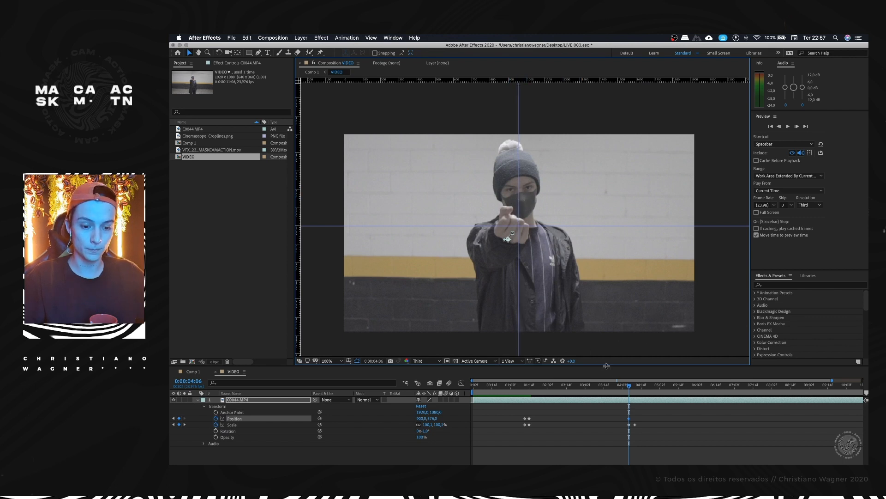
Step: At 0:00:04:14, move the vertical guide to the middle of the open palm and add a position keyframe
key("period")
left_click_drag(630, 388, 642, 386)
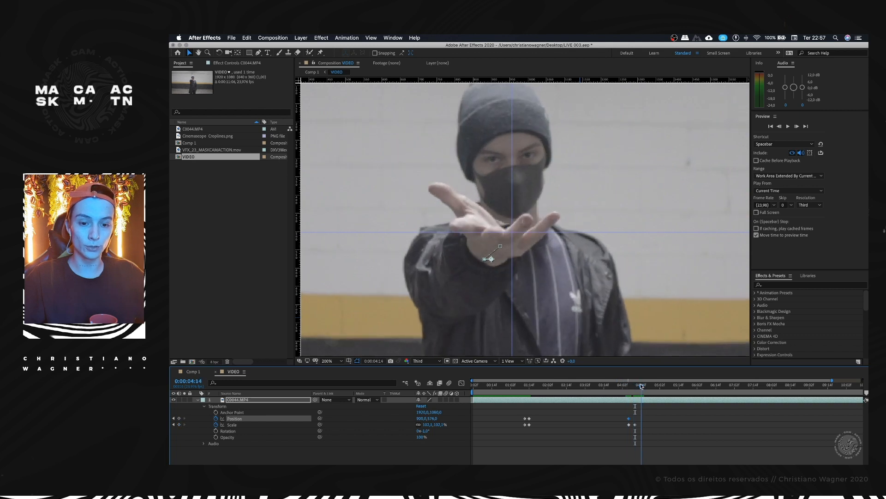
left_click_drag(511, 237, 496, 236)
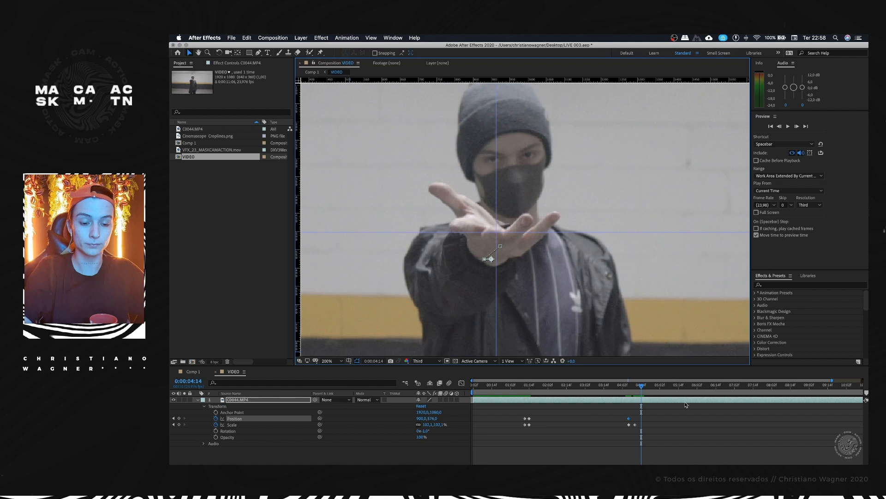
left_click(179, 418)
Step: Step through the frames from 0:00:04:14 to 0:00:04:19 and examine the open palm's drift against the guides
key("Page_Down")
key("Page_Down")
key("Page_Down")
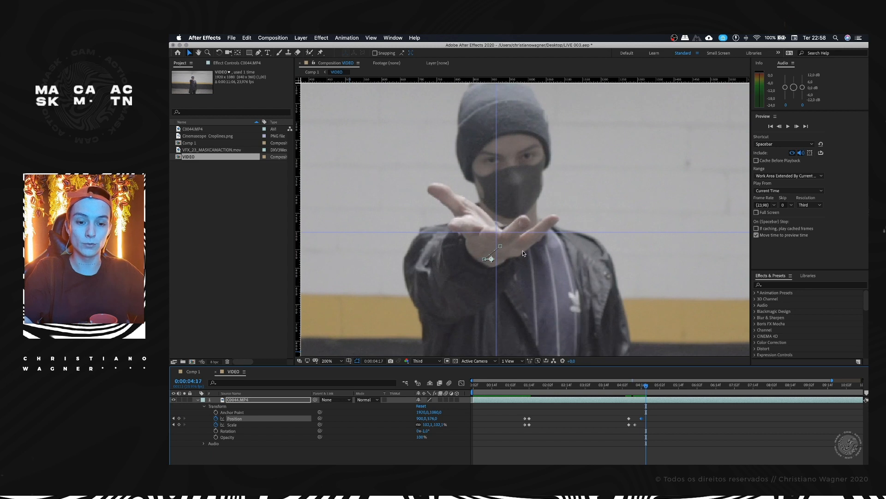
scroll(522, 253, "up", 2)
scroll(519, 257, "down", 1)
key("space")
left_click_drag(497, 251, 546, 218)
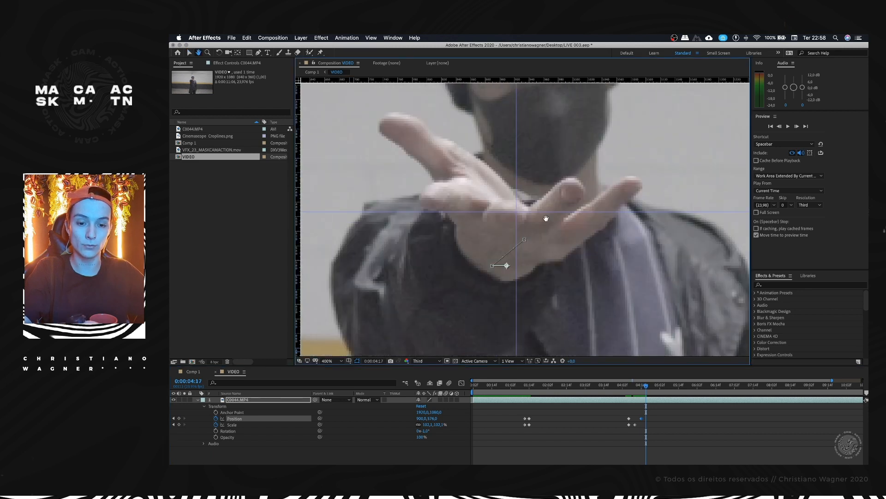
key("Page_Down")
key("Page_Down")
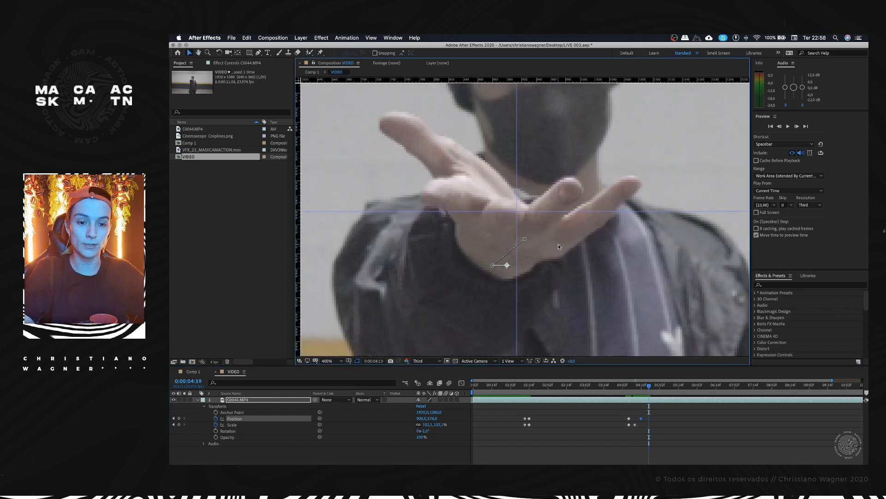
key("Page_Up")
key("Page_Up")
key("/")
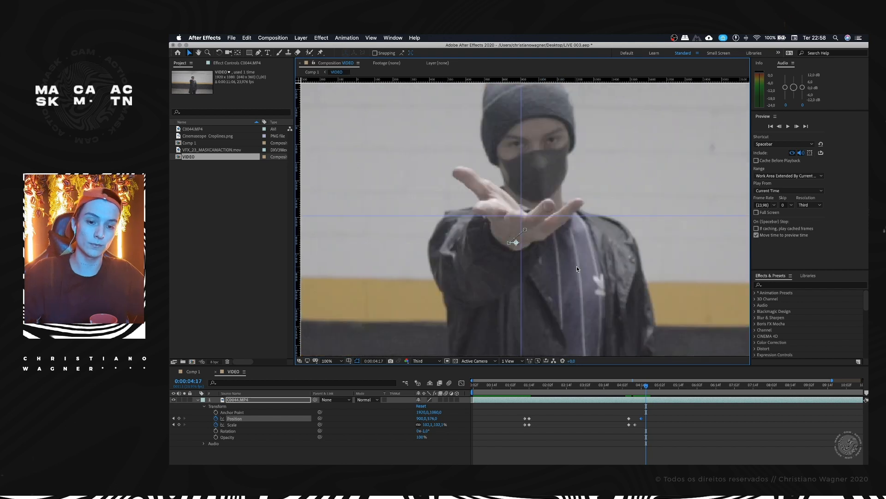
Step: Preview the animation from 0:00:04:06 and inspect the hand's position at 0:00:05:13
left_click(628, 389)
key("space")
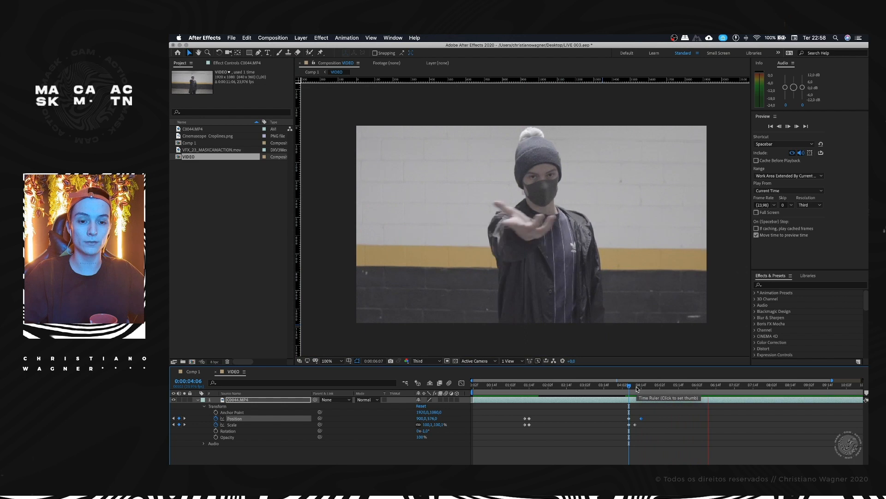
key("space")
left_click_drag(663, 388, 677, 388)
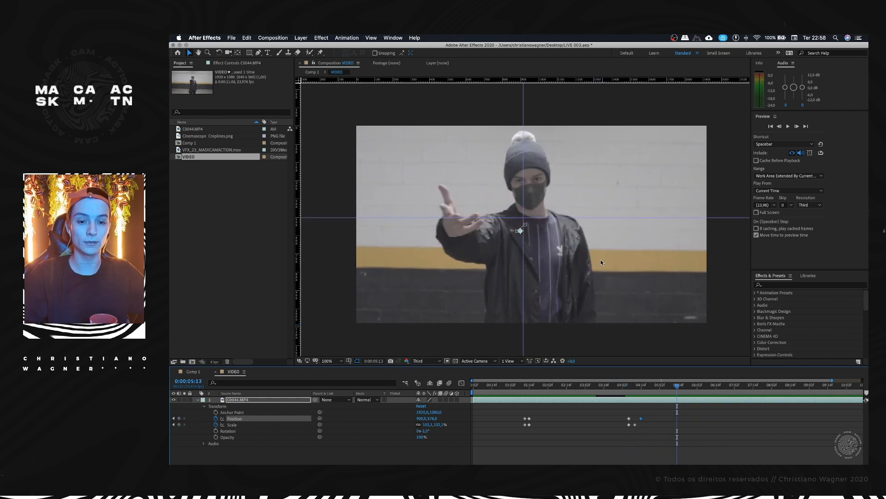
scroll(601, 261, "down", 1)
left_click_drag(702, 121, 626, 165)
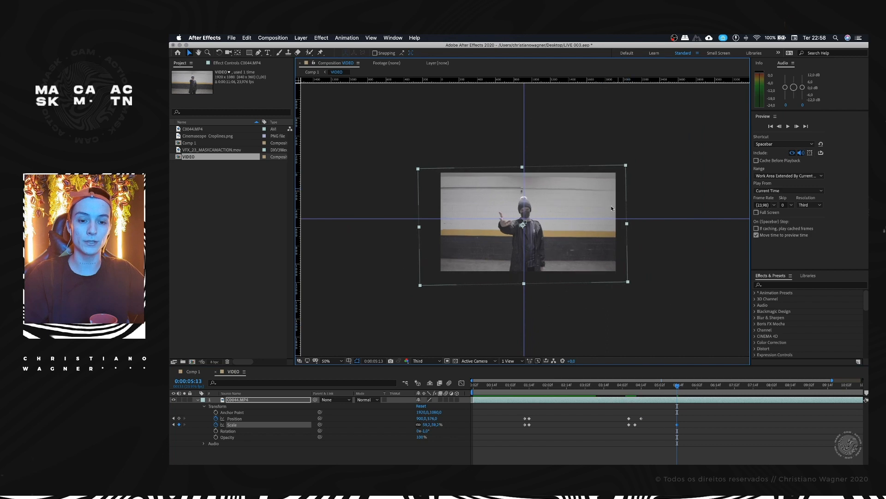
key("super+z")
scroll(533, 228, "up", 1)
key("h")
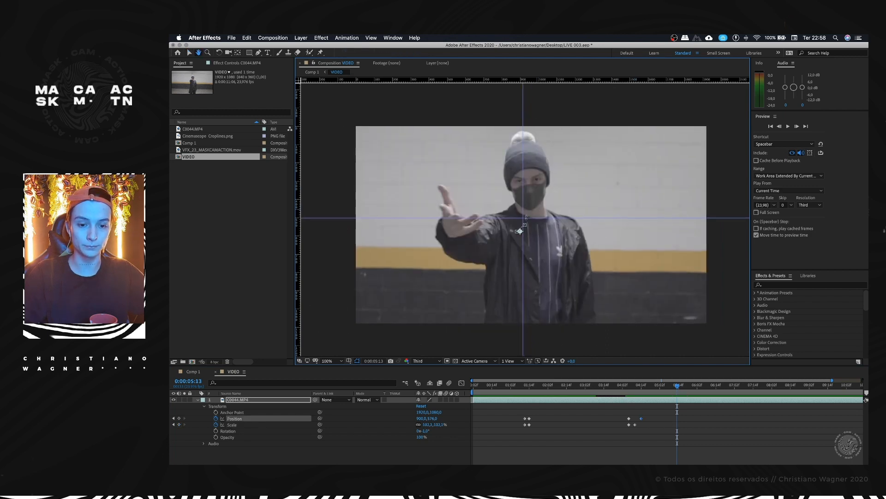
Step: Return to 0:00:04:14 and add a scale keyframe for the clip there
scroll(537, 210, "up", 1)
key("v")
left_click_drag(661, 388, 641, 389)
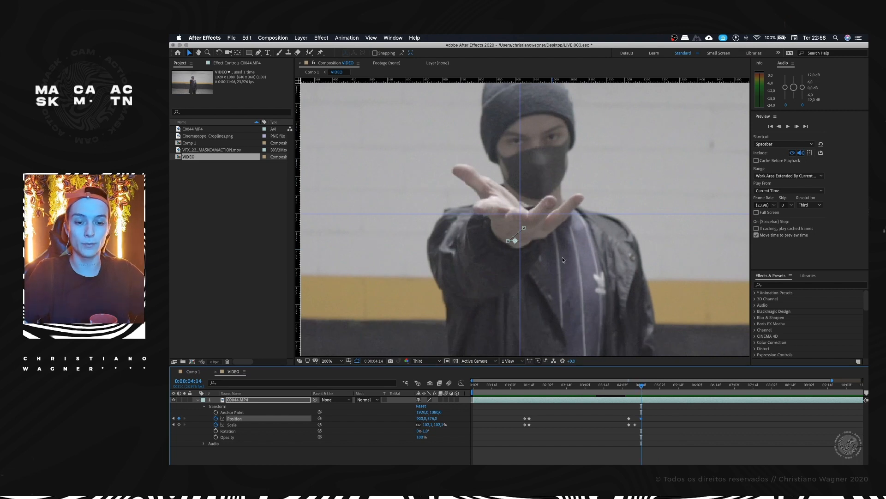
left_click(178, 425)
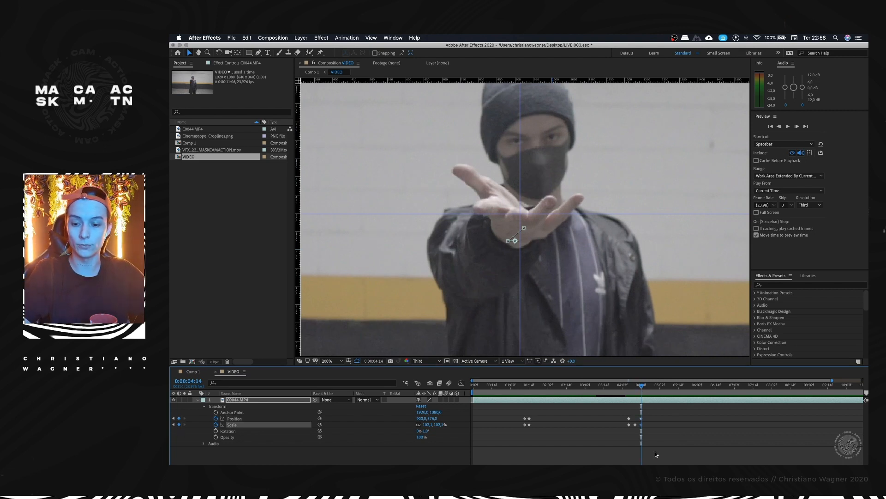
left_click(640, 434)
key("space")
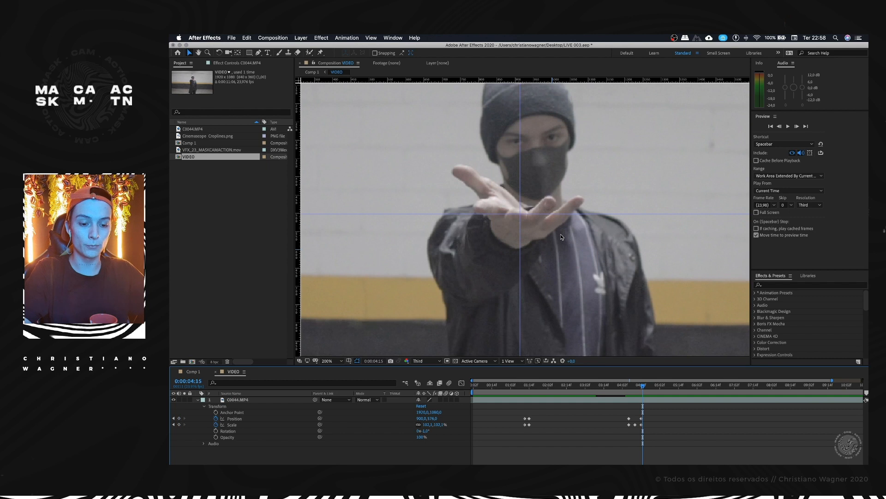
Step: At 0:00:04:19, move the clip to 913, 576 so the palm lines up with the vertical guide
left_click_drag(533, 226, 537, 227)
key("Up")
key("super+Right")
key("super+Right")
key("super+Right")
key("super+Right")
key("super+Right")
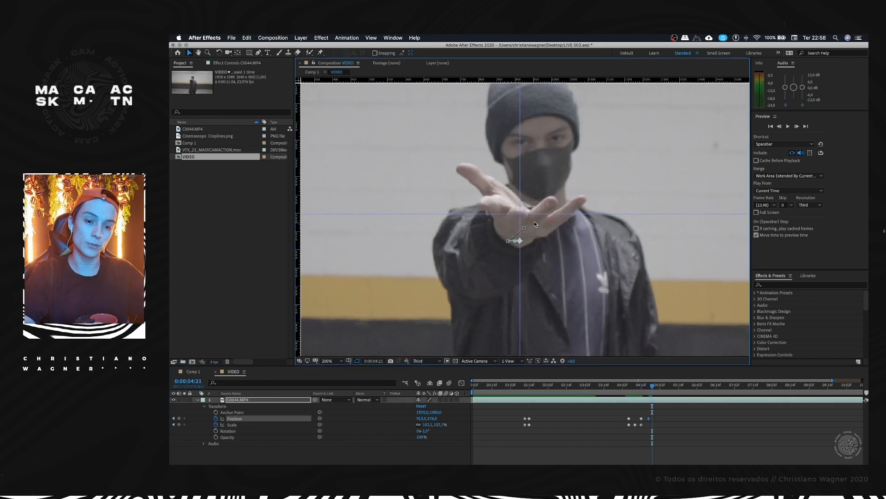
Step: Compare the neighbouring frames and lower the clip slightly with a position keyframe at 0:00:04:22
key("super+Left")
key("super+Left")
key("Down")
key("Down")
key("Down")
key("Down")
key("Down")
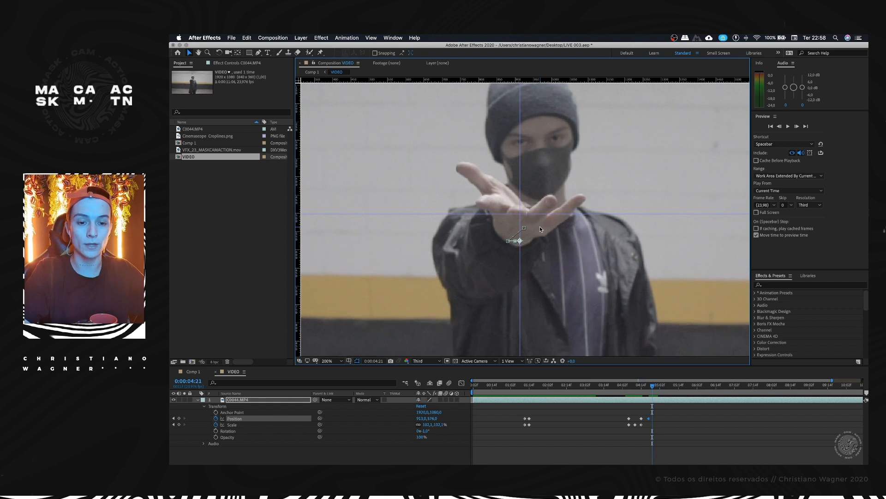
key("super+Right")
key("super+Right")
key("super+Right")
key("super+Right")
key("super+Right")
key("super+Right")
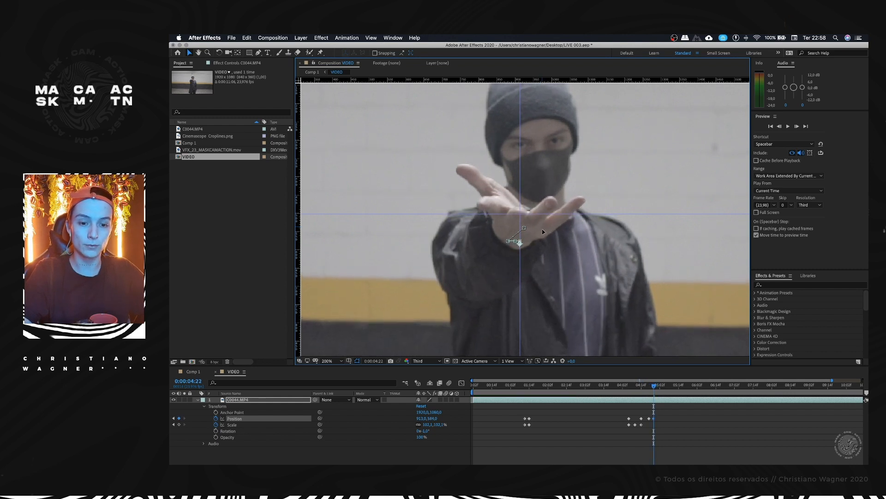
Step: At 0:00:05:04, move the clip down and left to put the palm back on the crossing guides
left_click_drag(556, 231, 535, 242)
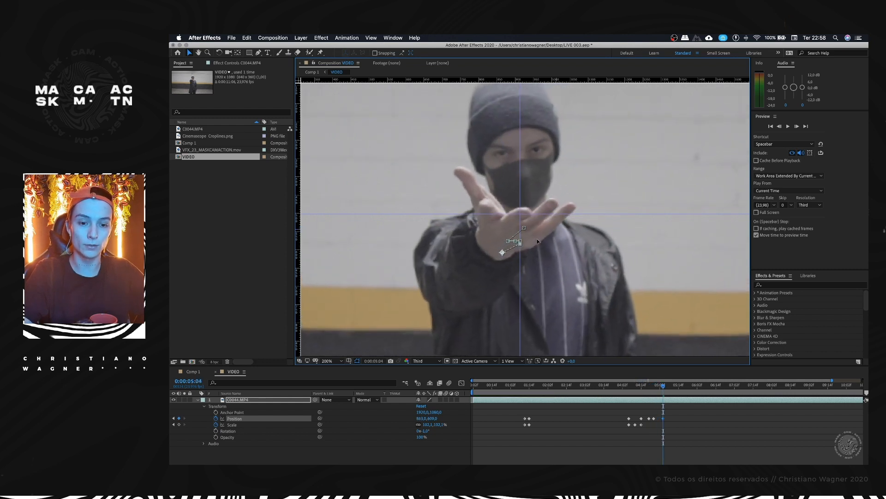
key("super+Left")
key("super+Left")
key("super+Right")
key("super+Right")
key("super+Right")
Step: Move the clip back to the right with position keyframes up to 0:00:05:08, keeping the hand on the guides
left_click_drag(562, 233, 588, 231)
key("super+Right")
key("super+Right")
key("super+Right")
key("super+Right")
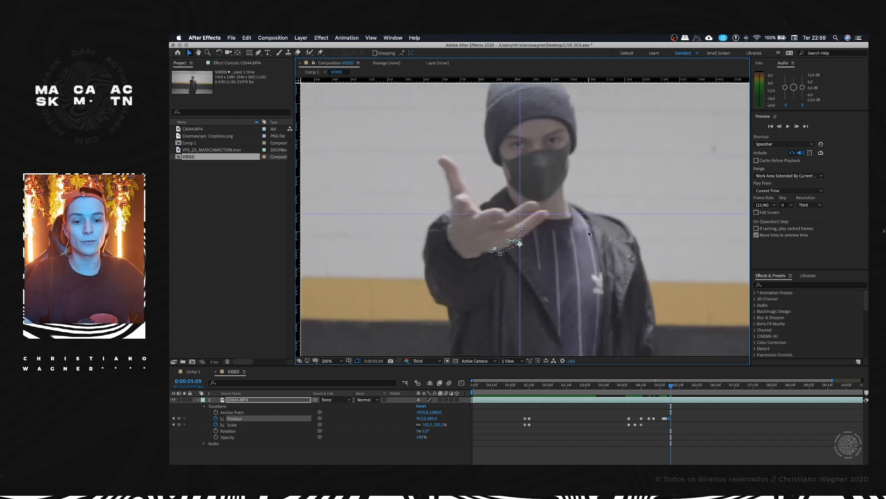
key("super+Left")
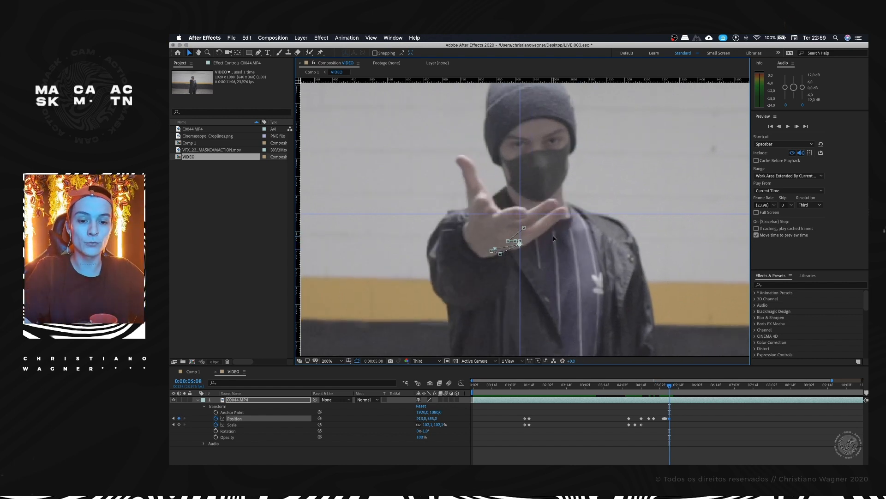
Step: Shift the clip right frame by frame from 0:00:05:09 to 0:00:05:12 to hold the hand at the guides
key("super+Right")
mouse_move(571, 239)
left_mouse_down()
mouse_move(580, 239)
mouse_move(560, 246)
mouse_move(576, 244)
left_mouse_up()
key("super+Right")
key("super+Right")
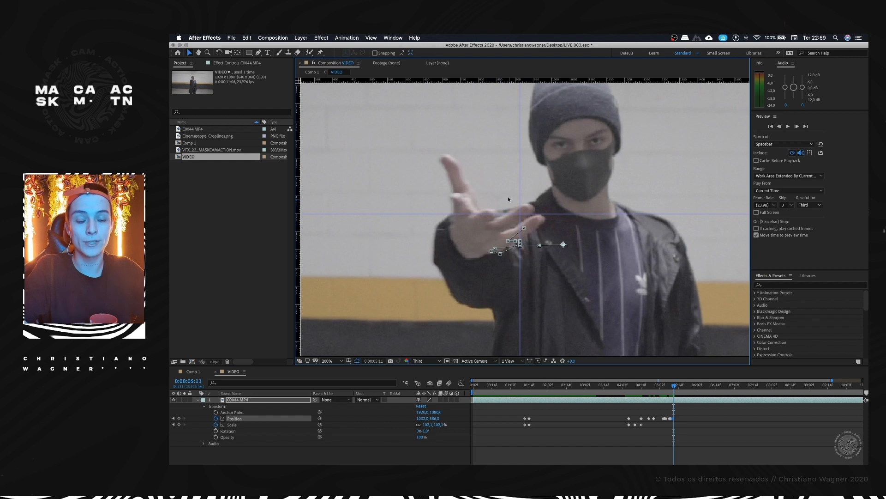
key("super+Left")
key("super+Left")
key("super+Right")
key("super+Right")
left_click_drag(545, 202, 590, 203)
key("super+Right")
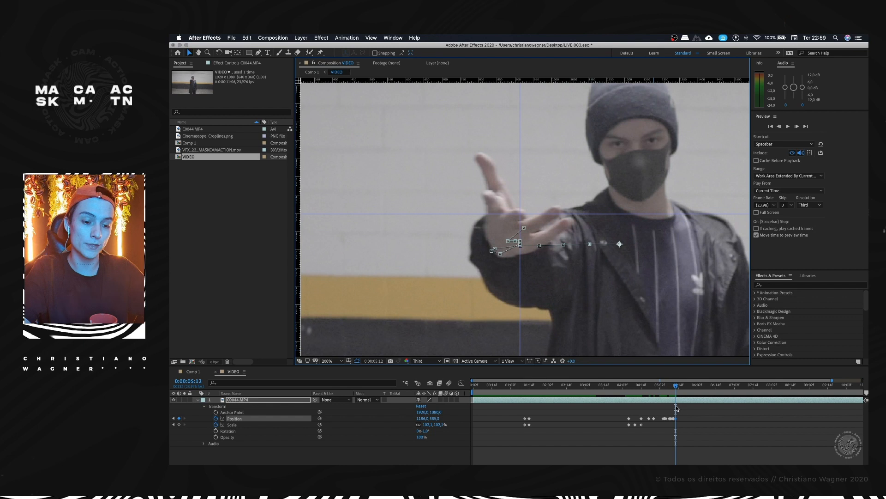
Step: Keyframe the clip's position on each frame from 0:00:05:13 to 0:00:05:17, moving it right as the arm swings out
key("Page_Down")
left_click_drag(552, 206, 574, 206)
key("Page_Down")
scroll(566, 202, "down", 2)
scroll(544, 202, "up", 1)
scroll(539, 211, "up", 1)
left_click_drag(539, 199, 575, 195)
key("Page_Down")
key("Page_Down")
key("Page_Down")
key("Page_Down")
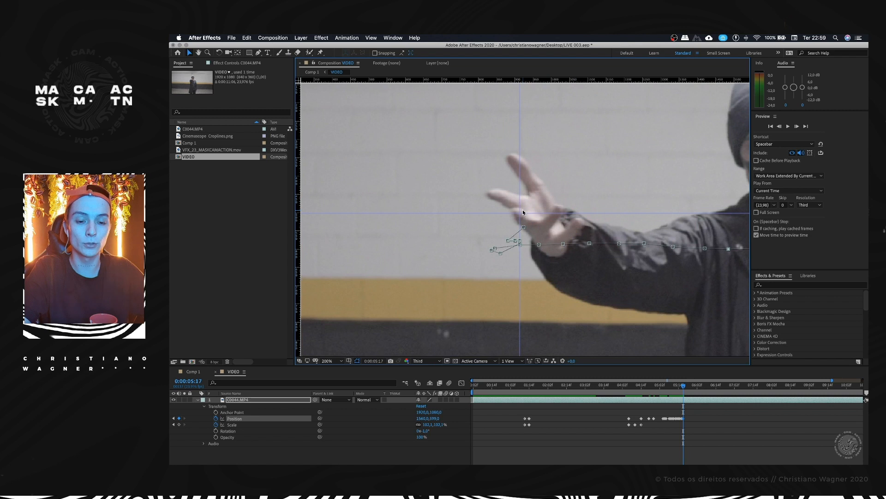
Step: Continue the frame-by-frame position keyframes up to 0:00:06:02, raising the clip to keep the extended hand on the guides
left_click_drag(523, 209, 557, 180)
key("Page_Down")
key("Page_Down")
key("Page_Down")
key("Page_Down")
key("Page_Down")
key("Page_Down")
key("Page_Down")
key("Page_Down")
key("comma")
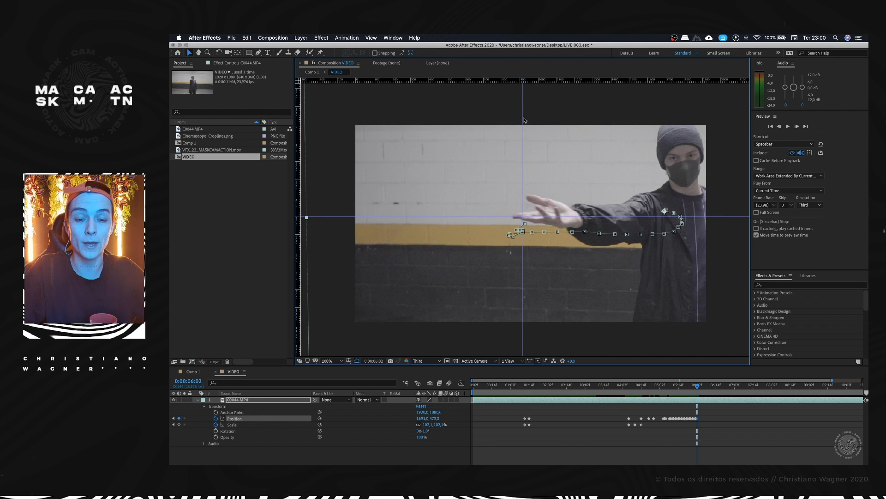
Step: Preview the hand stabilisation from 0:00:04:05, from 0:00:05:00 and from 0:00:01:09
left_click_drag(650, 390, 627, 391)
key("space")
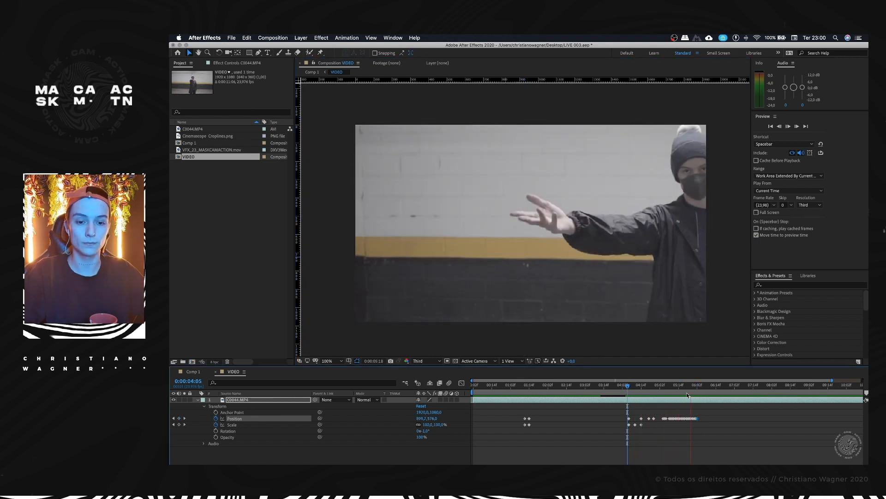
key("space")
mouse_move(670, 384)
left_mouse_down()
mouse_move(680, 385)
mouse_move(667, 385)
left_mouse_up()
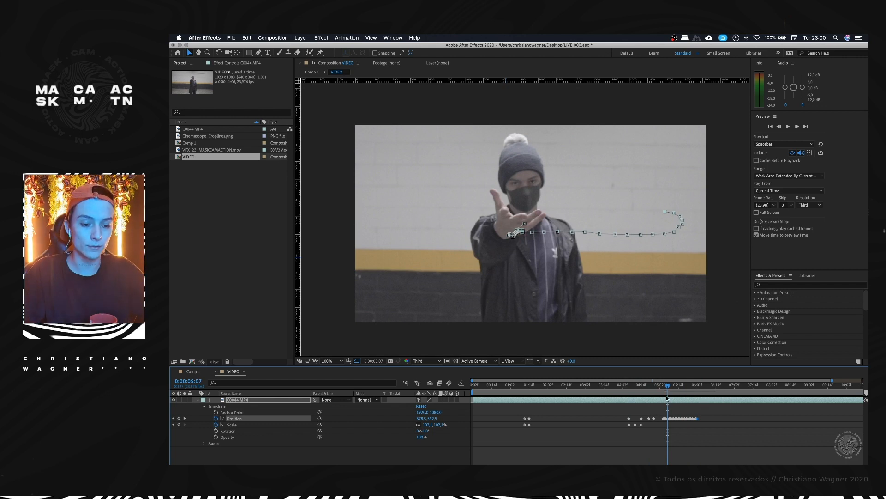
key("space")
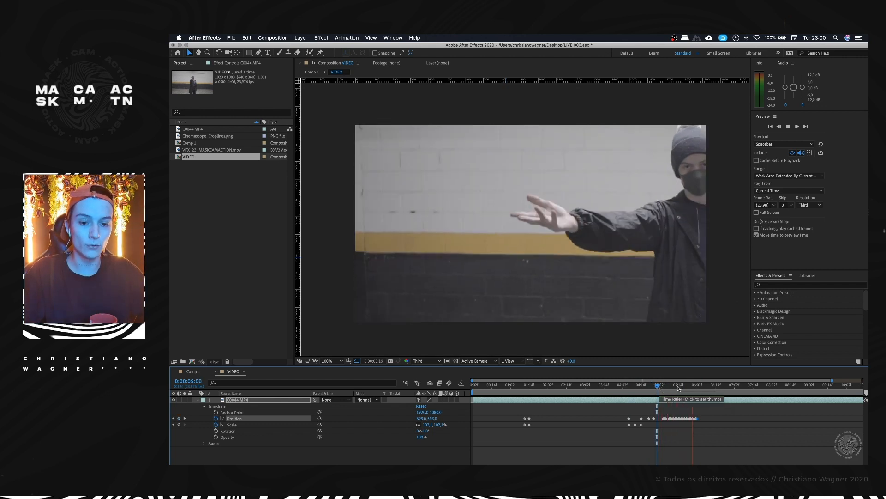
left_click(520, 393)
left_click(526, 398)
key("space")
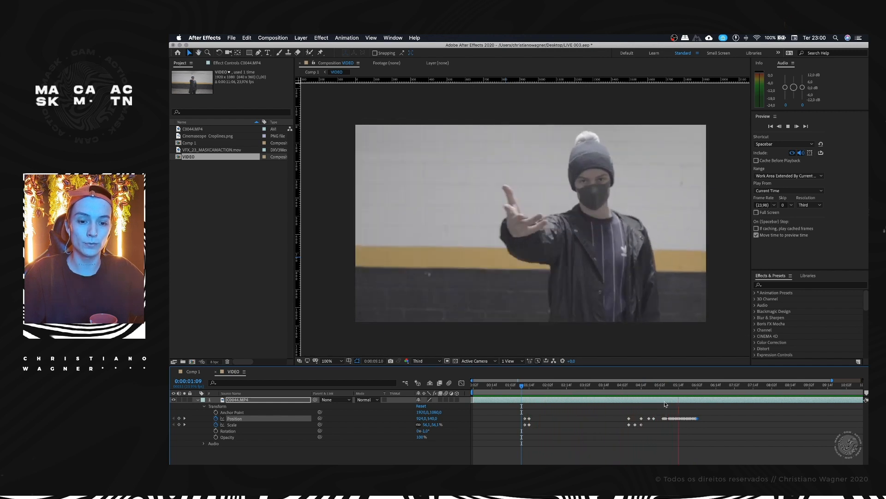
Step: At 0:00:06:01, place new guides crossing over the fingers of the extended hand
left_click(695, 387)
left_click(696, 387)
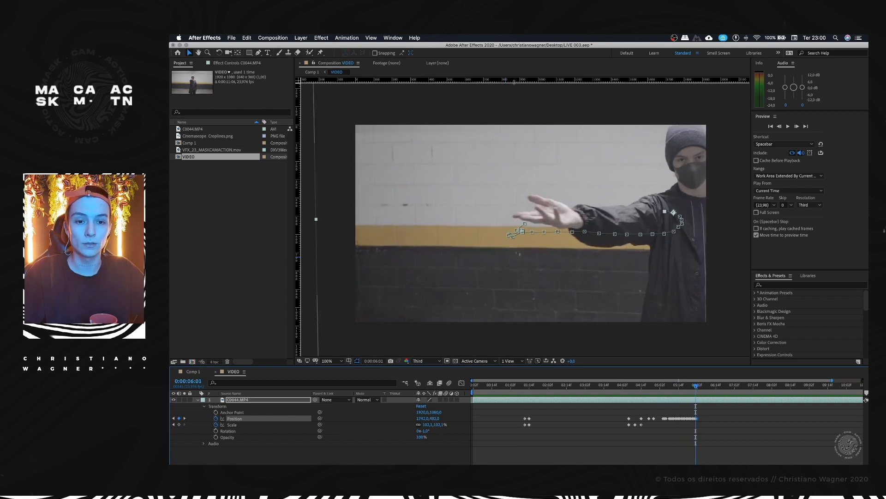
left_click_drag(524, 80, 523, 208)
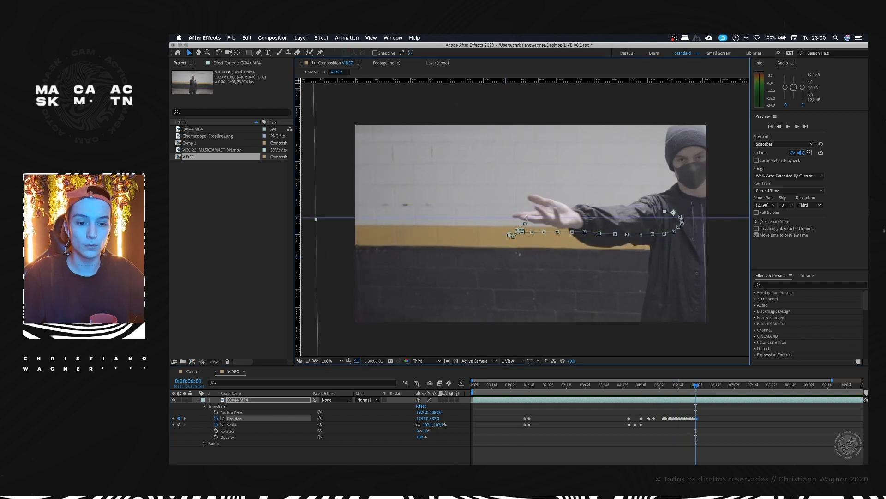
Step: Align the fingers with the new guides using position keyframes at 0:00:06:03 and 0:00:06:04
key("period")
key("period")
key("period")
key("Page_Down")
key("Page_Down")
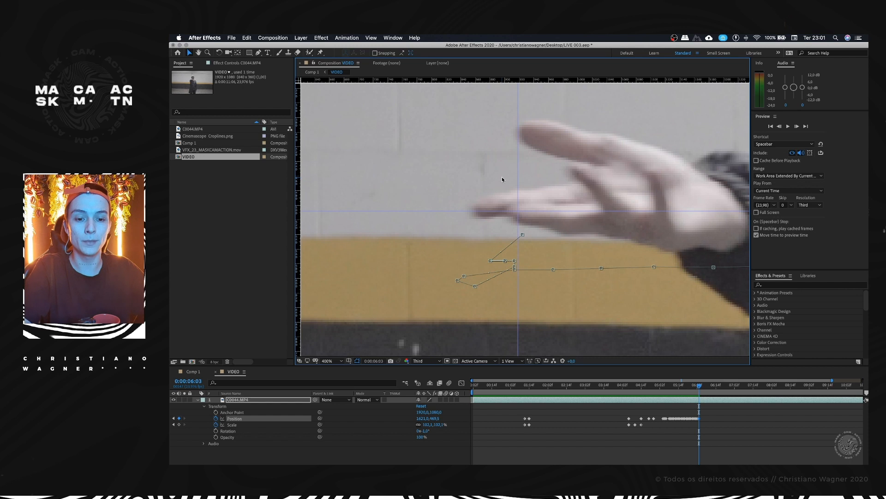
key("Page_Down")
left_click_drag(496, 187, 498, 185)
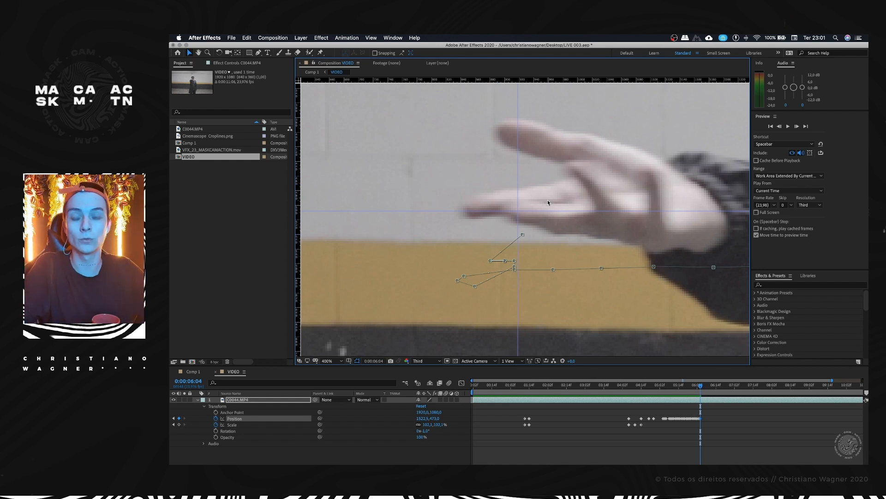
Step: Move the clip left frame by frame from 0:00:06:05 to 0:00:06:11 so the returning hand stays on the guides
key("Page_Down")
left_click_drag(604, 187, 543, 199)
scroll(541, 192, "down", 1)
key("Page_Down")
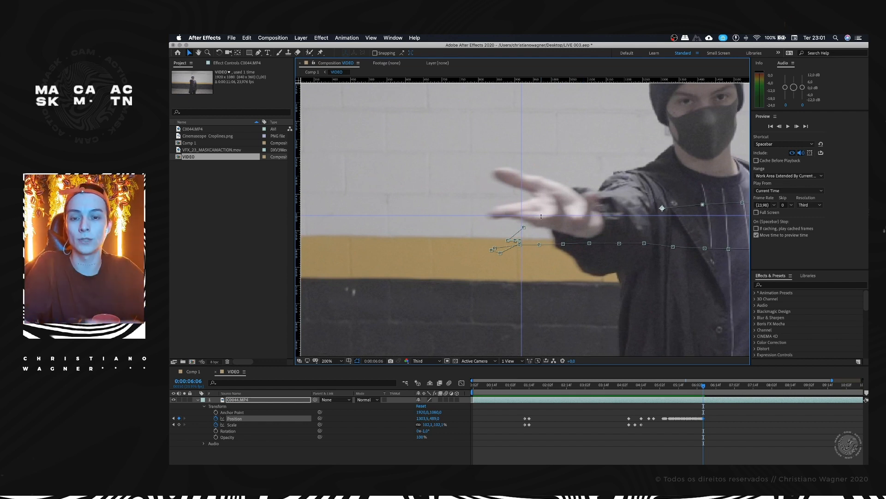
key("Page_Down")
left_click_drag(580, 192, 526, 203)
key("Page_Down")
key("Page_Down")
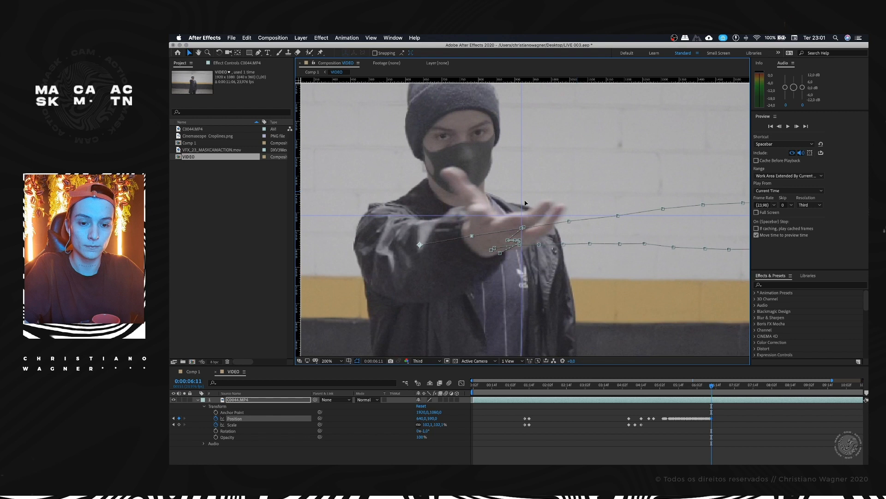
Step: Keyframe the clip's position on every frame from 0:00:06:12 to 0:00:08:03, keeping the moving hand at the guide crossing
key("Page_Down")
left_click_drag(586, 173, 569, 183)
key("Page_Down")
key("Page_Down")
key("Page_Down")
key("Page_Down")
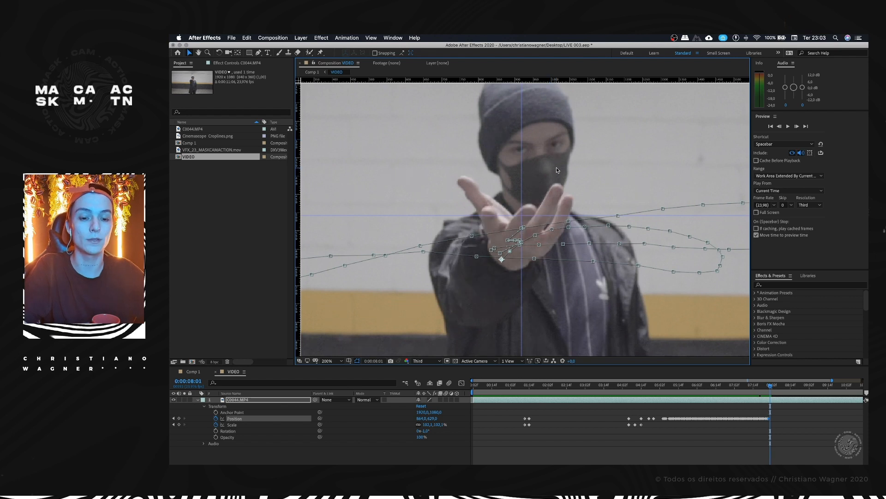
key("Page_Down")
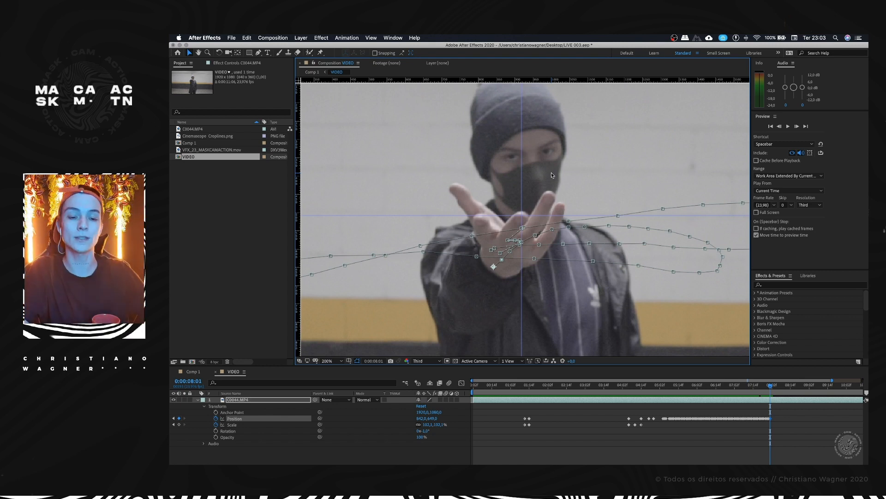
key("Page_Down")
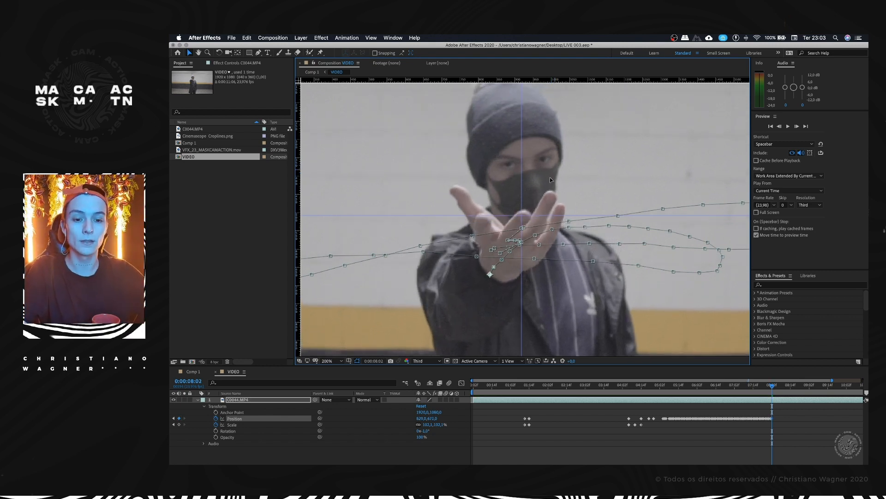
key("Page_Down")
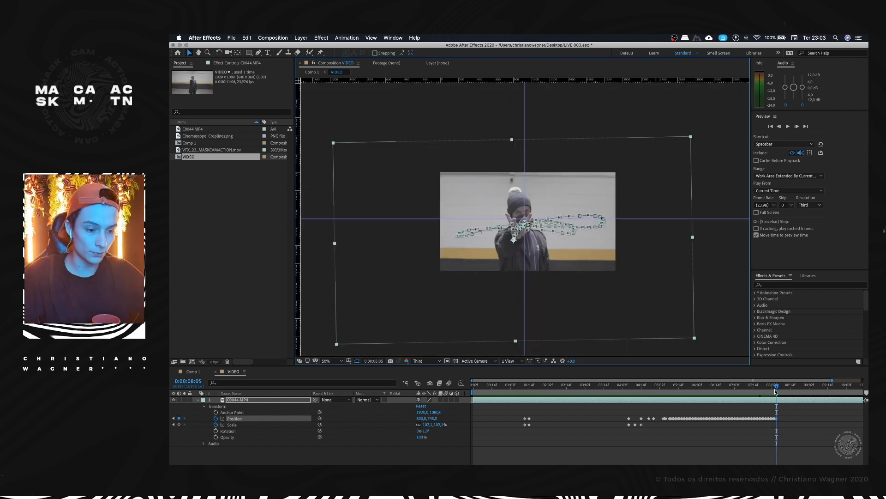
Step: Preview the stabilised hand movement from 0:00:06:23
left_click_drag(775, 390, 730, 394)
key("space")
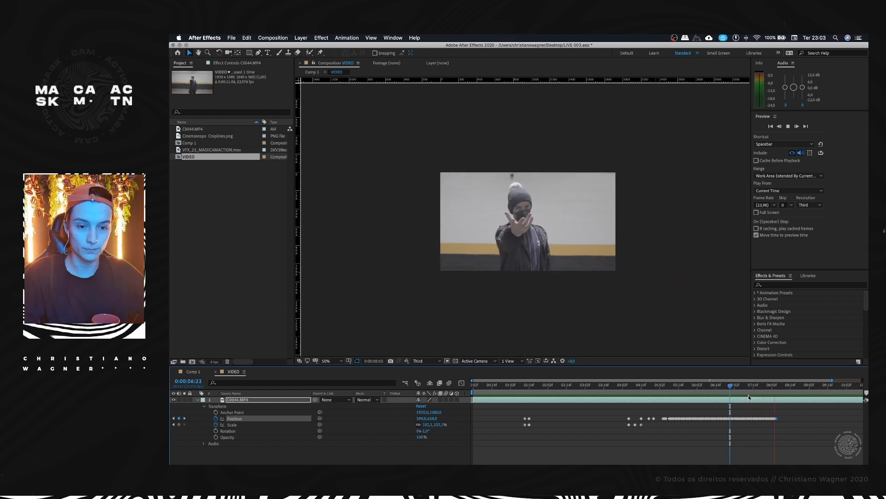
key("space")
Step: Delete the clip's position keyframes that lie after 0:00:08:01
left_click_drag(776, 387, 771, 390)
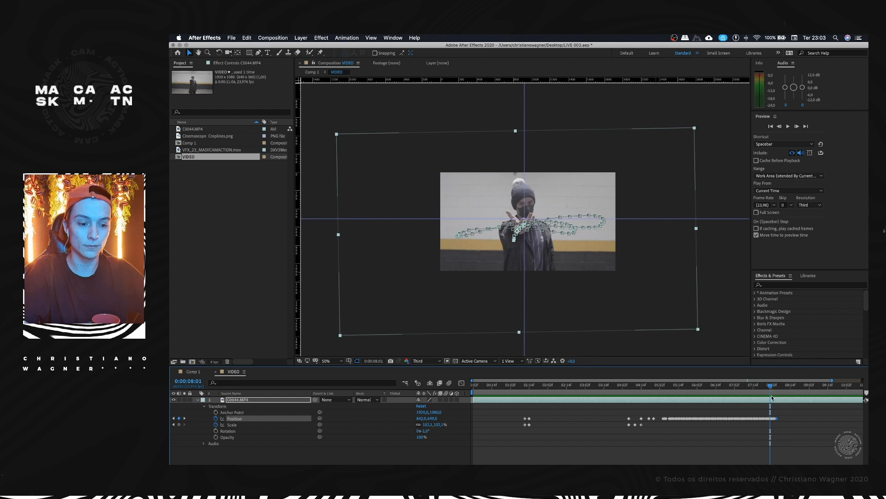
left_click(778, 419)
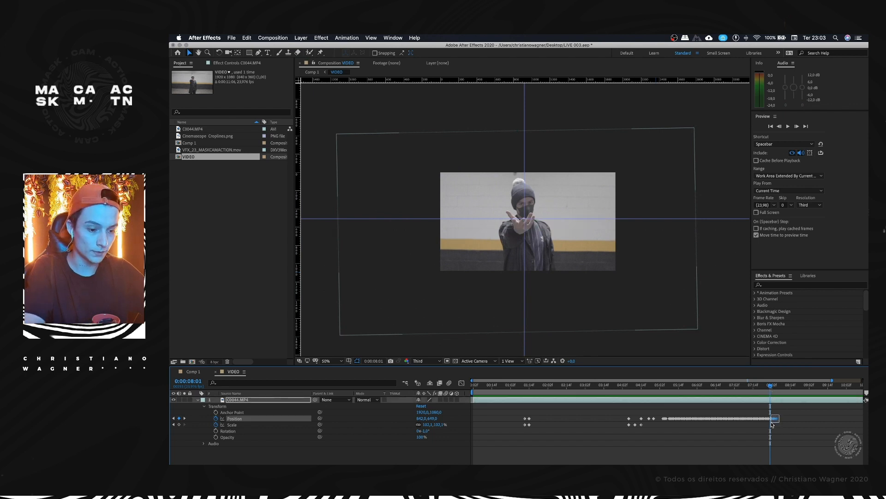
left_click_drag(772, 424, 773, 423)
key("Delete")
key("equal")
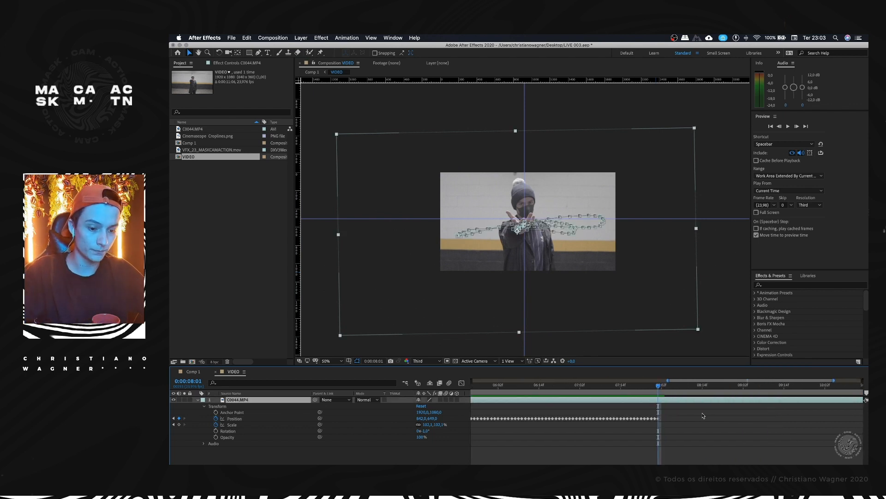
Step: Preview the whole keyframed animation of the clip from about 0:00:01:06, with the composition enlarged to 100%
key("minus")
left_click_drag(599, 387, 507, 388)
left_click(556, 414)
key("space")
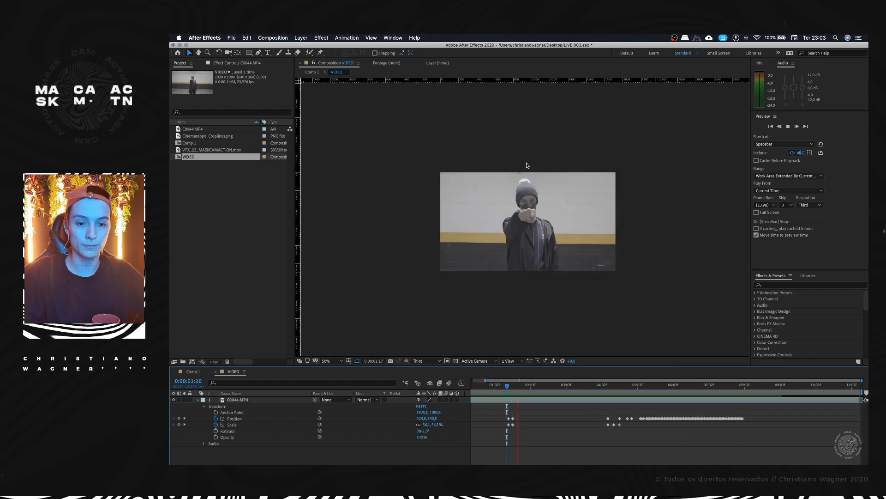
key("space")
left_click_drag(508, 390, 494, 389)
key("space")
key("space")
key("space")
key("space")
scroll(528, 218, "up", 1)
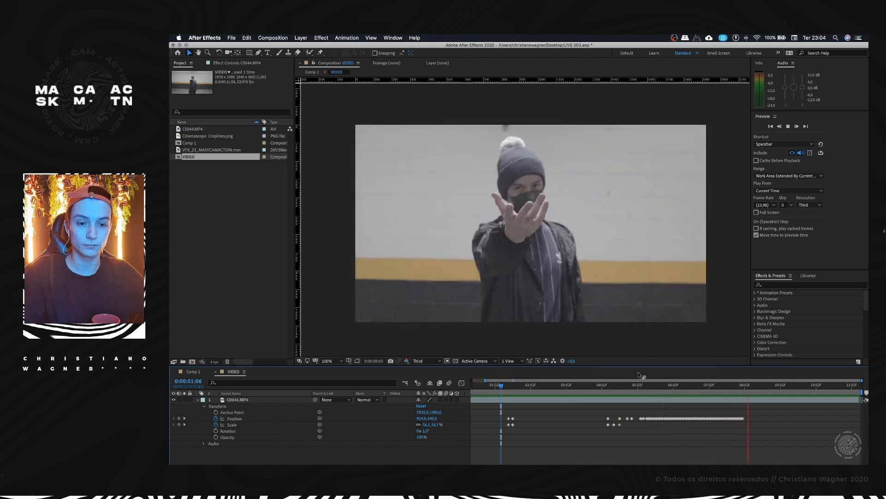
key("space")
Step: Examine the zoom keyframes around 0:00:01:12 and the hand movement between 0:00:04:09 and 0:00:06:07
left_click(769, 387)
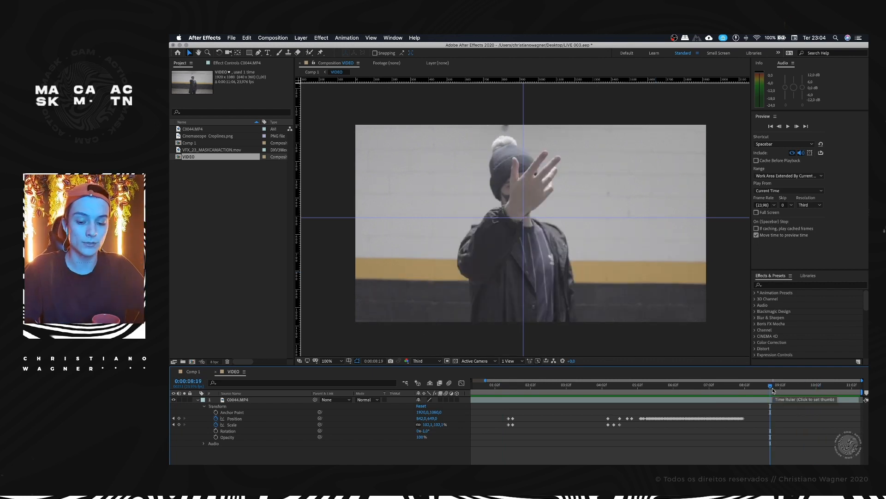
left_click_drag(769, 387, 613, 396)
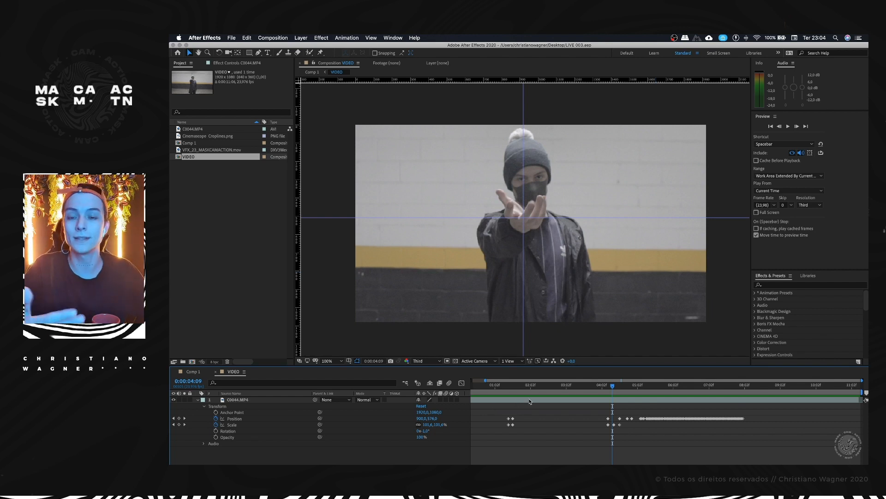
left_click_drag(567, 390, 512, 390)
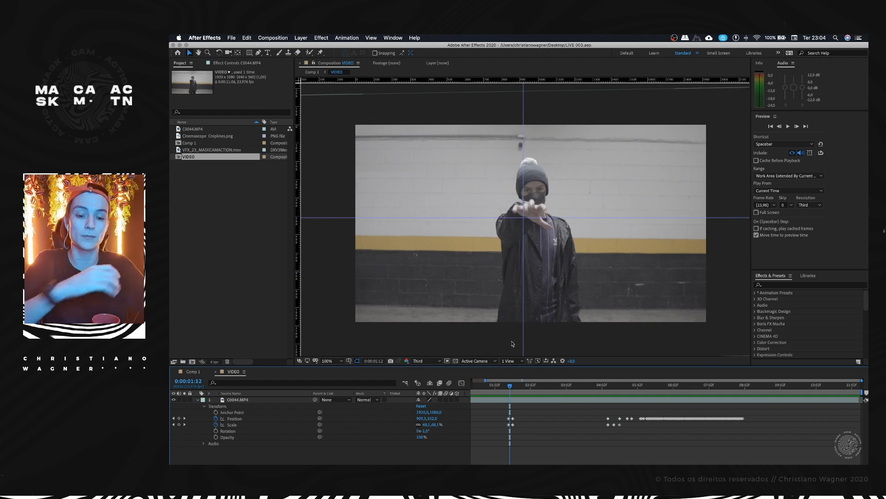
left_click(515, 387)
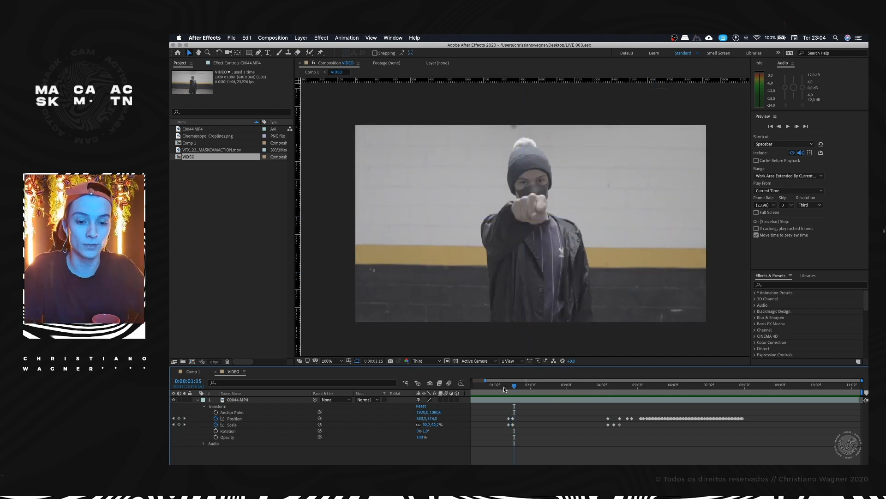
left_click(612, 388)
key("space")
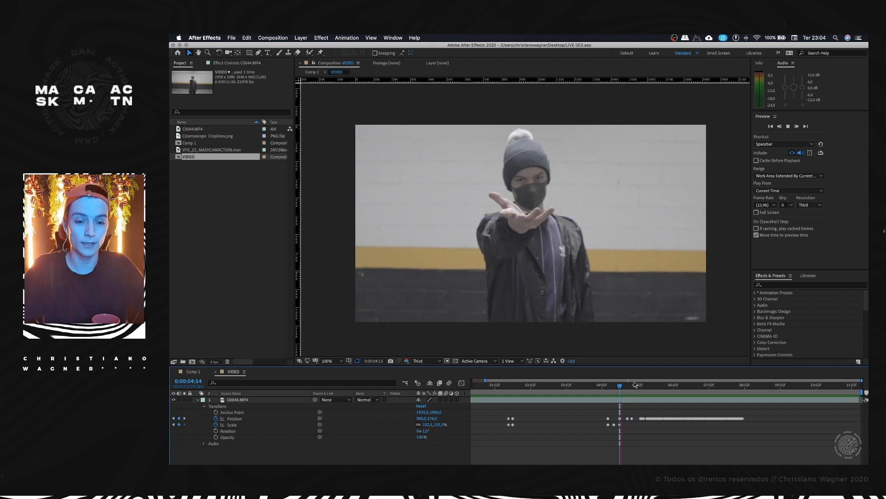
key("space")
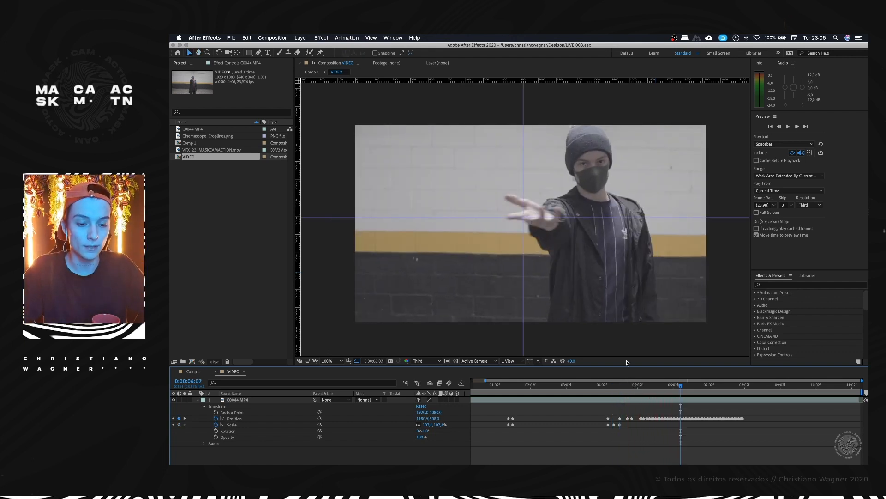
left_click_drag(639, 387, 665, 386)
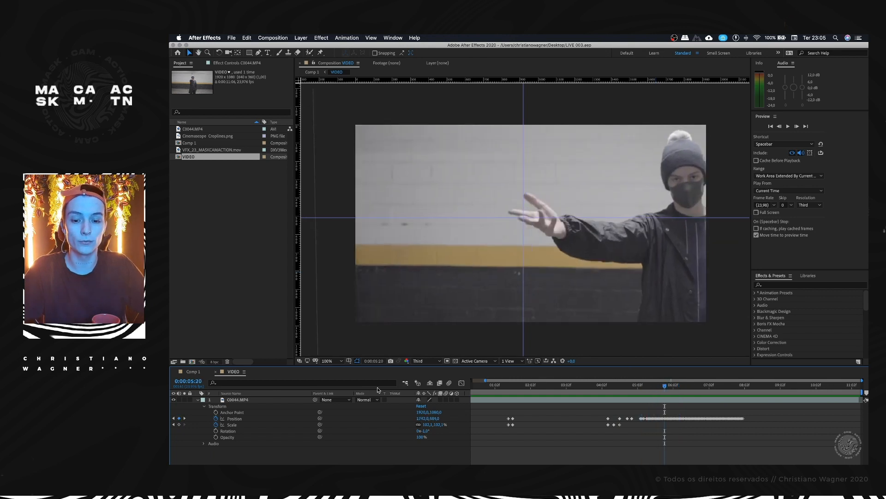
Step: Check the hand movement in Comp 1, and enable motion blur on the C0044.MP4 layer in the VIDEO composition
left_click(191, 372)
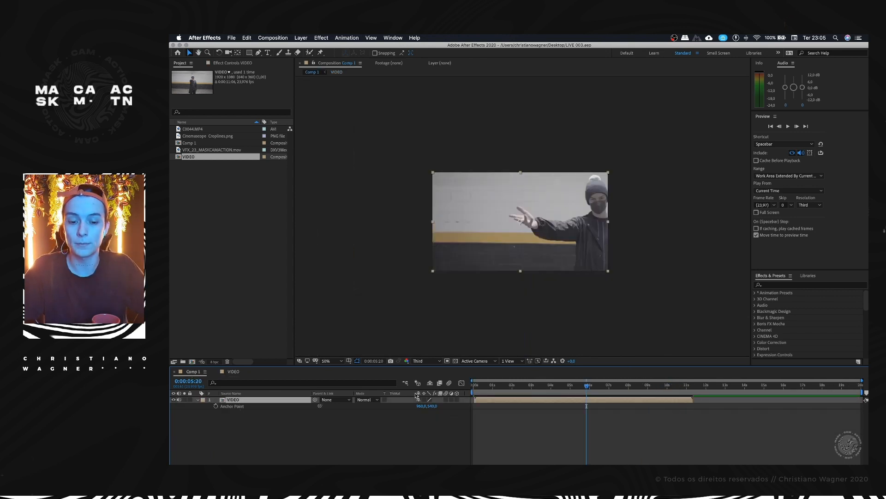
left_click_drag(585, 388, 581, 388)
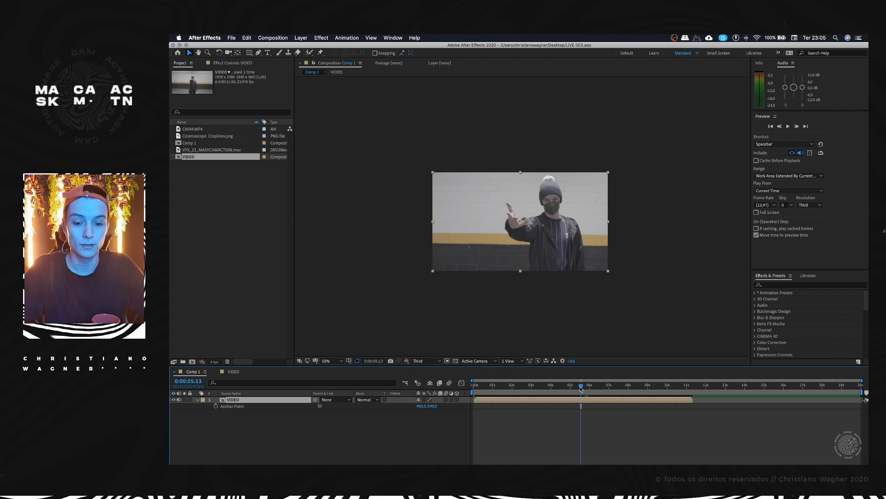
left_click(231, 372)
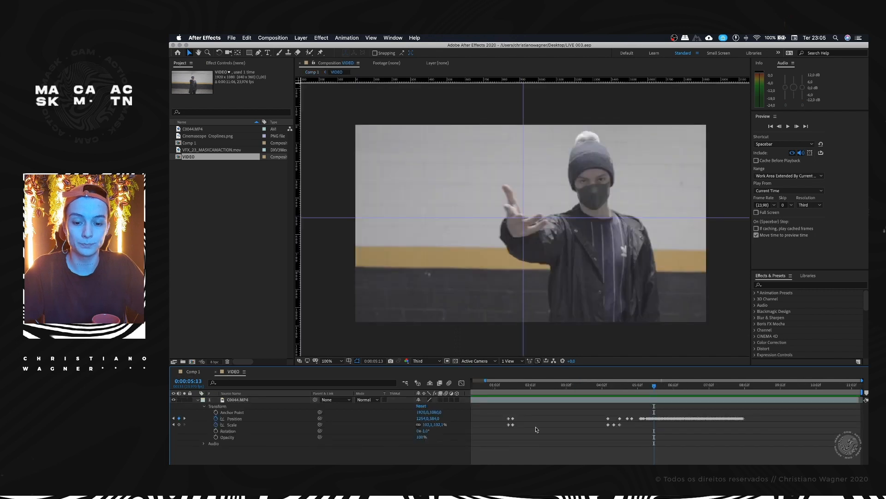
left_click(446, 401)
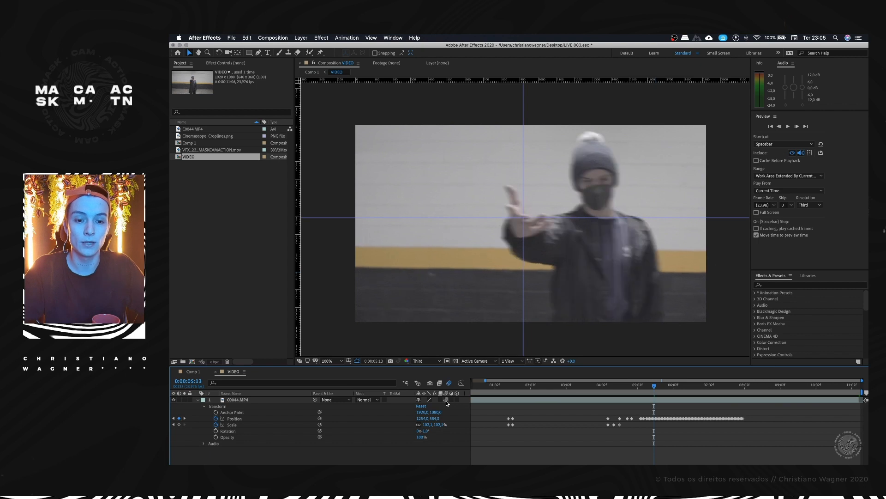
Step: Preview the motion blur from 0:00:01:01 and compare the frame at 0:00:01:12 with and without blur
left_click_drag(652, 394, 494, 394)
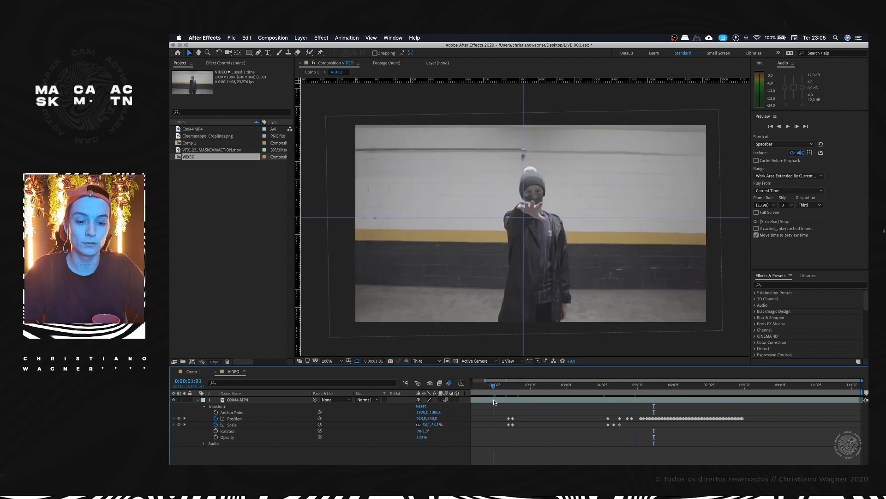
key("space")
left_click(510, 391)
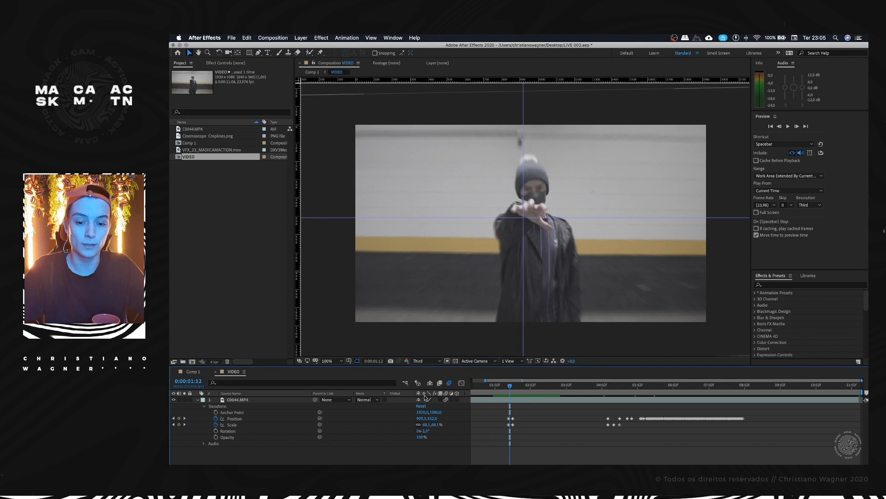
left_click(447, 400)
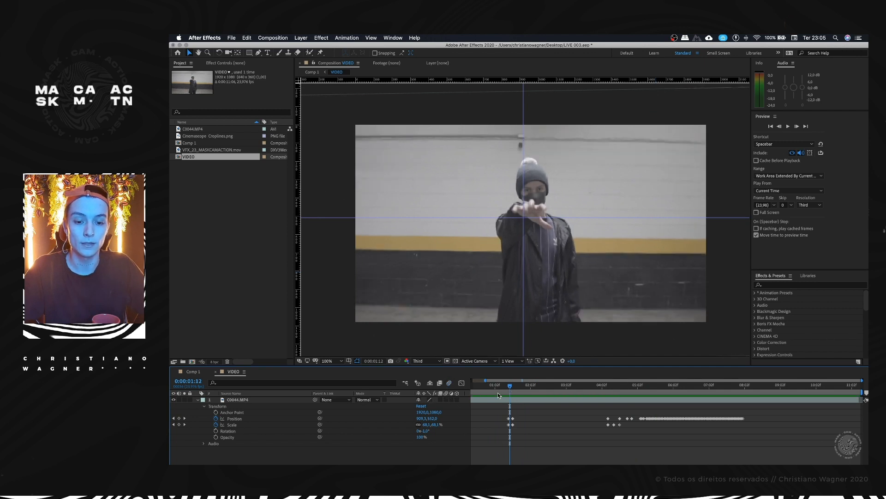
Step: Preview the motion-blurred clip from about 0:00:01:07, and inspect the blurred hand at 0:00:07:01
left_click_drag(508, 391, 506, 390)
key("space")
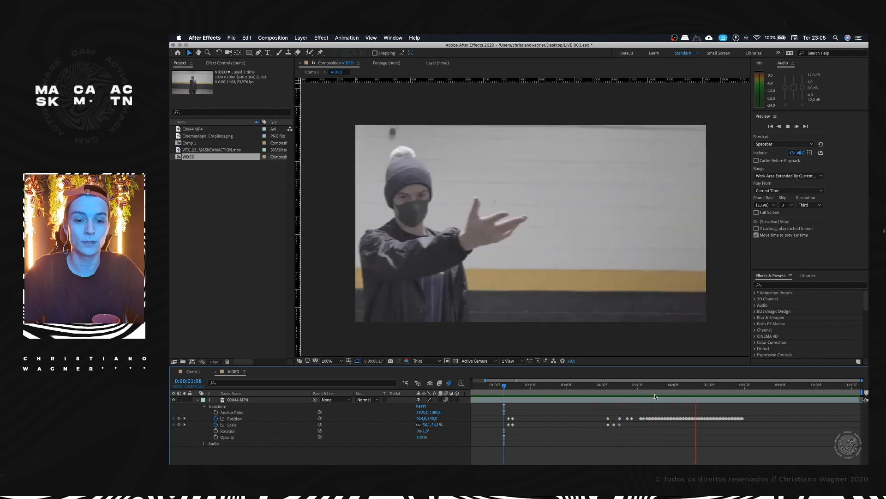
left_click(707, 387)
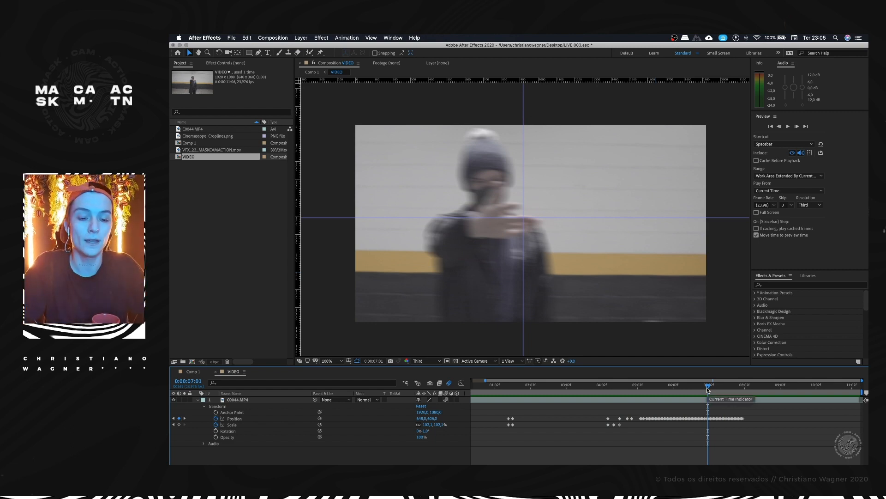
left_click_drag(706, 388, 502, 401)
key("space")
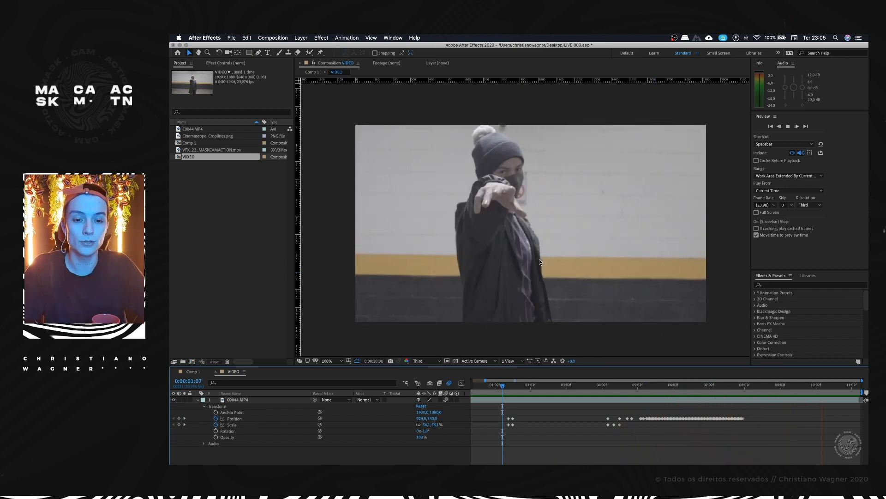
key("space")
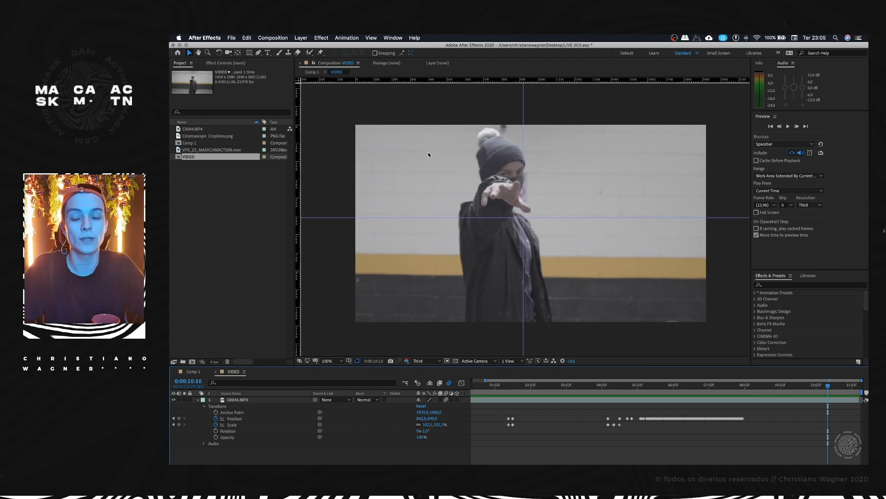
Step: Save the project and collapse the C0044.MP4 layer's properties at 0:00:04:05
key("super+s")
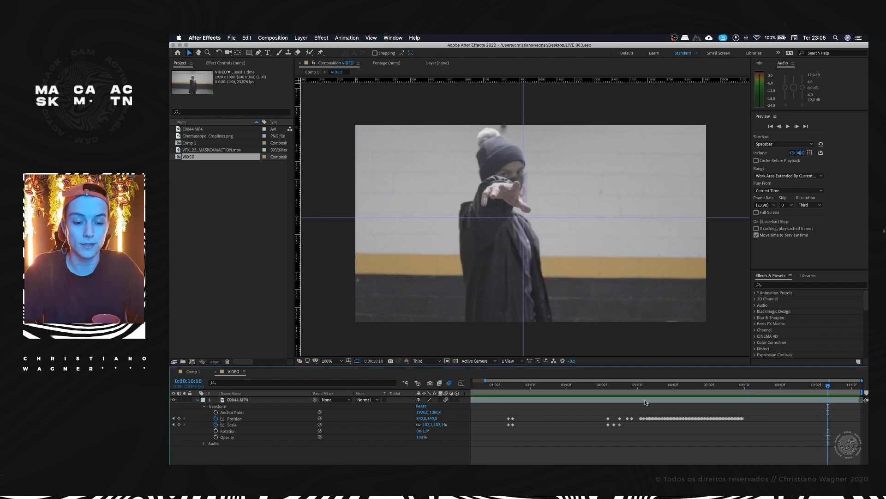
mouse_move(514, 385)
left_mouse_down()
mouse_move(506, 385)
mouse_move(515, 385)
left_mouse_up()
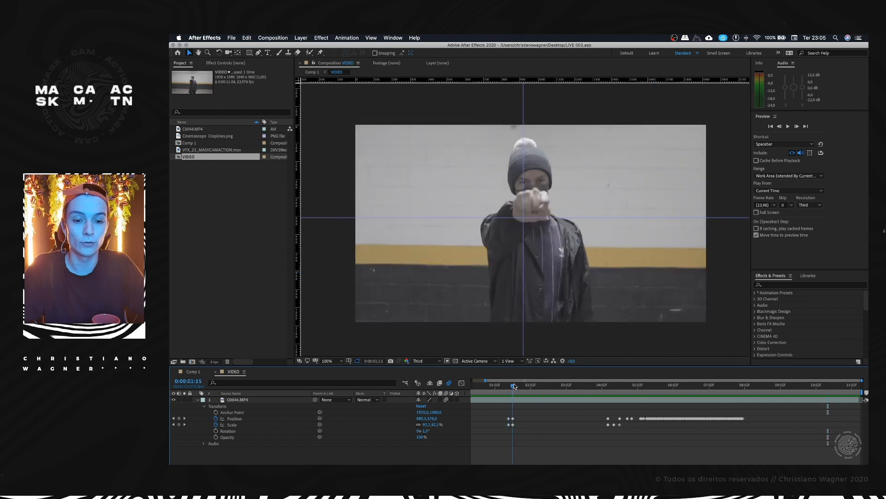
mouse_move(599, 388)
left_mouse_down()
mouse_move(660, 389)
mouse_move(607, 388)
left_mouse_up()
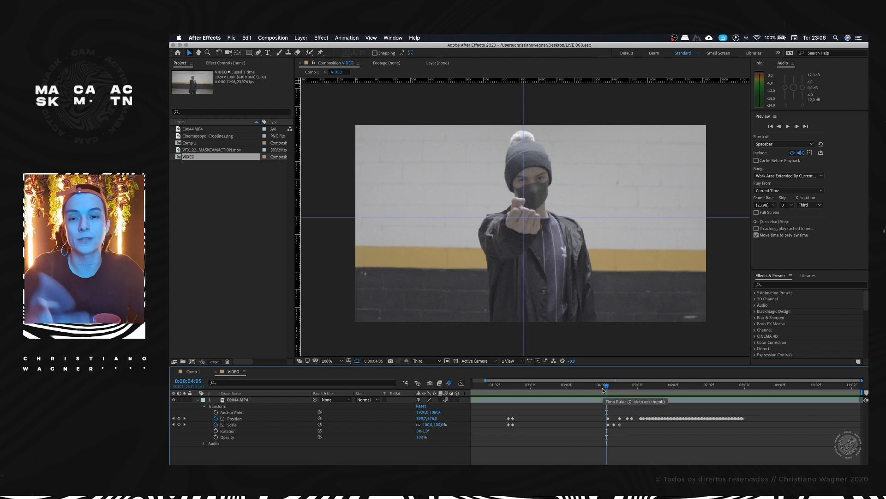
left_click(199, 401)
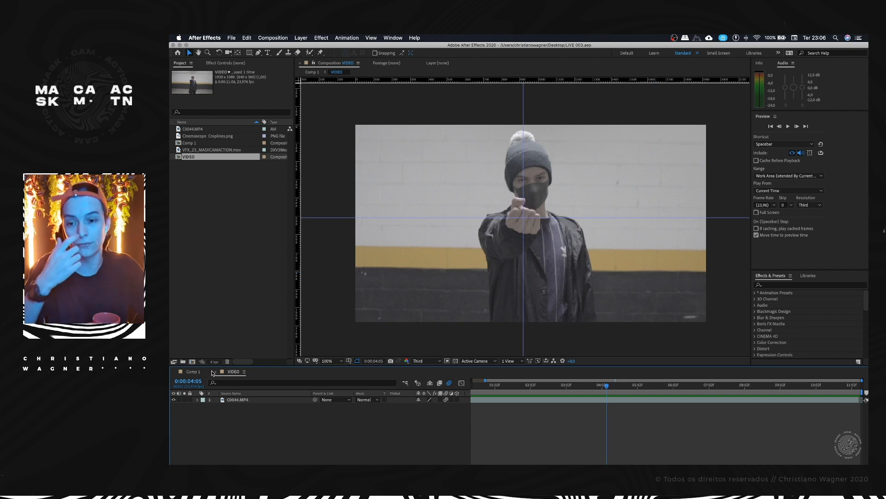
Step: Open Comp 1 and enable motion blur on its VIDEO layer
left_click(198, 150)
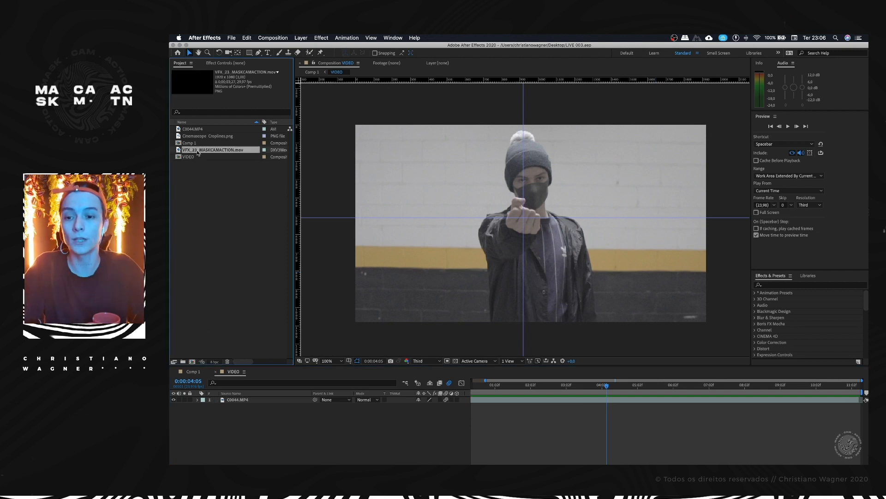
left_click(194, 373)
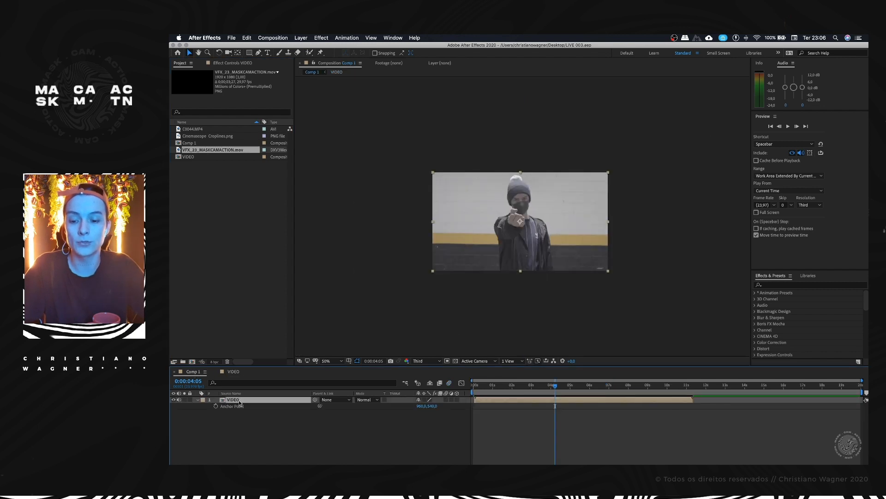
left_click(446, 400)
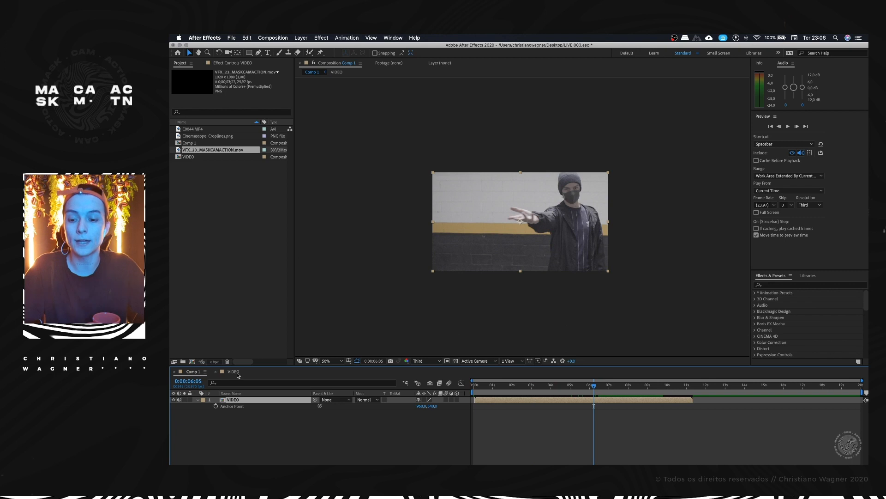
Step: Compare the motion blur at 0:00:06:05 in VIDEO and Comp 1, and preview Comp 1 from 0:00:04:08
left_click(237, 374)
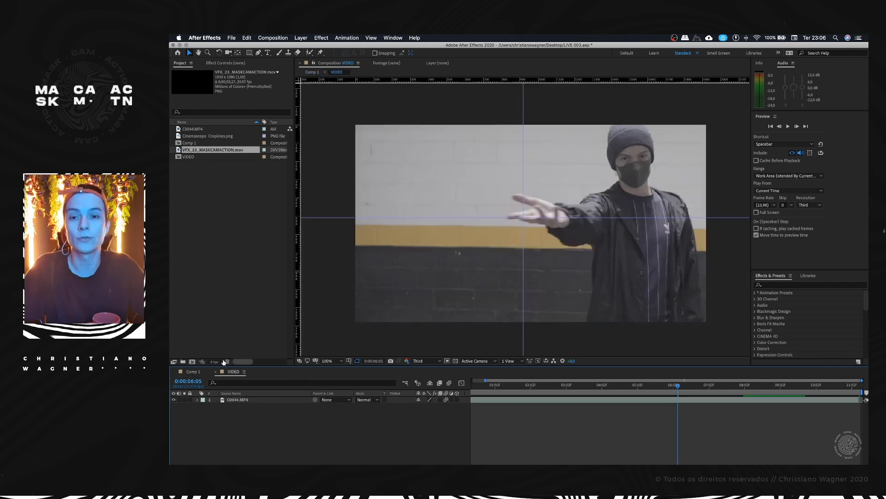
left_click(188, 372)
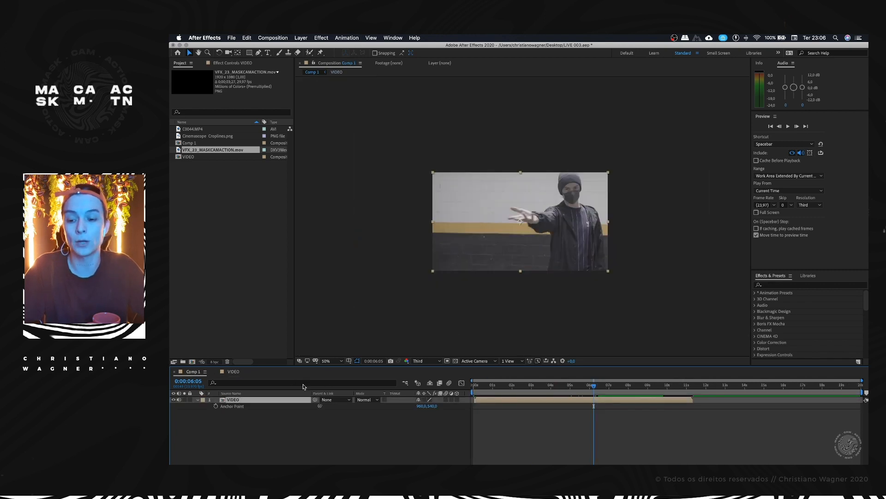
left_click(231, 372)
left_click(190, 374)
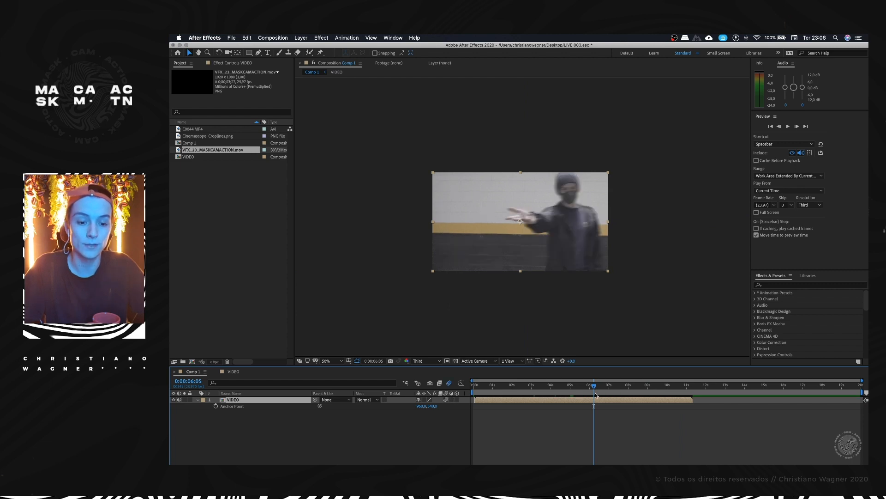
left_click(558, 389)
key("space")
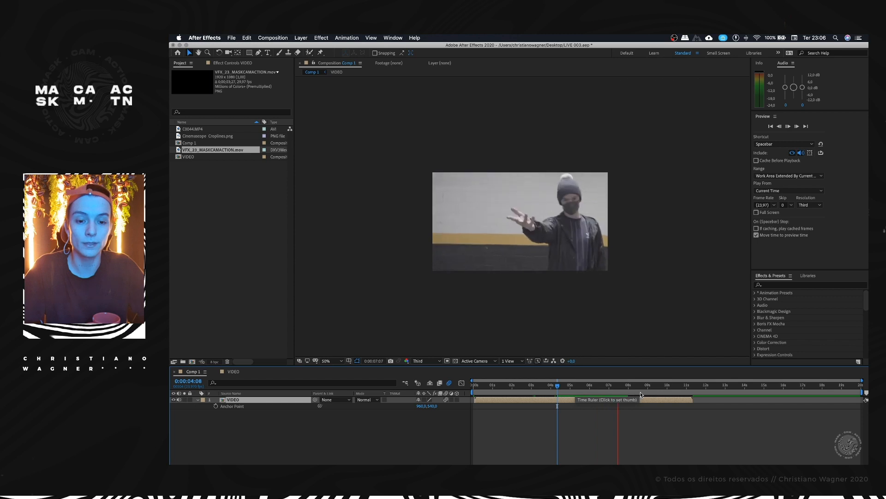
Step: Stop the preview and compare the motion-blurred frame at 0:00:06:09 between Comp 1 and VIDEO
key("space")
left_click_drag(620, 387, 598, 388)
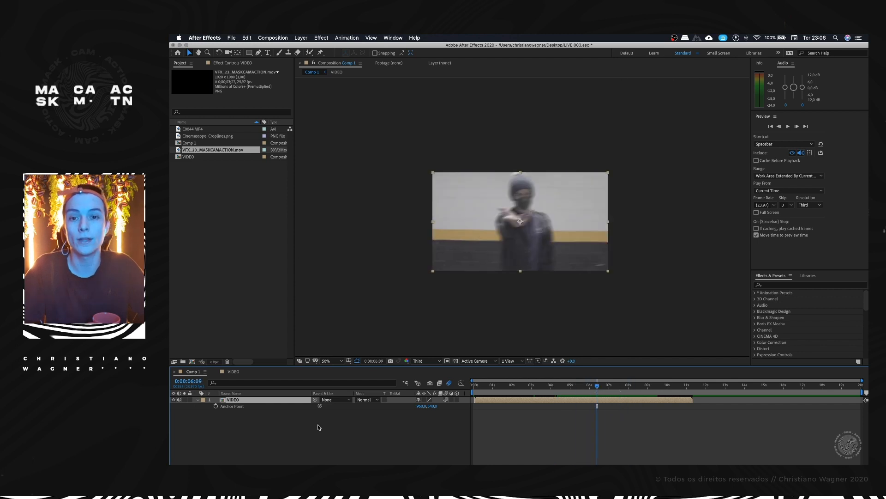
left_click(229, 372)
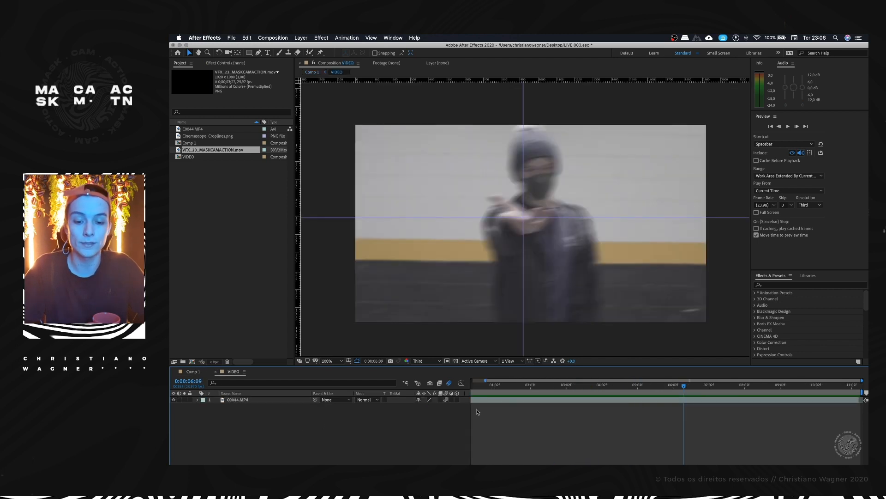
left_click(193, 372)
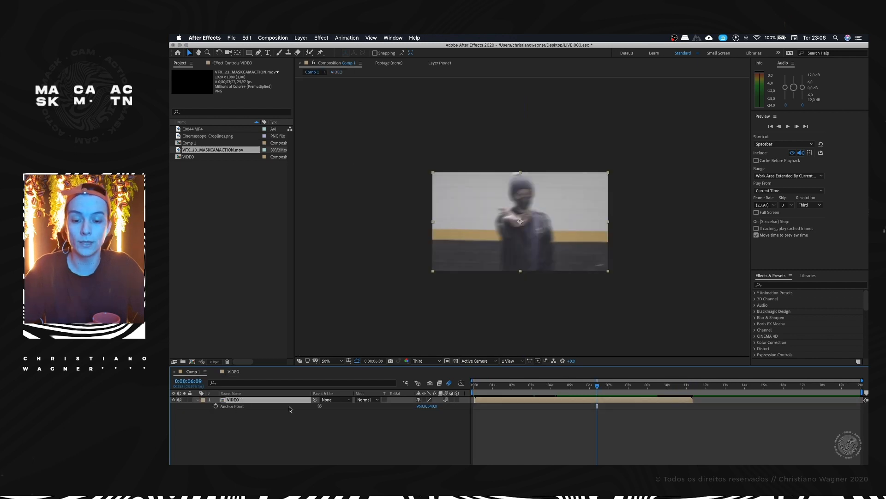
left_click(233, 371)
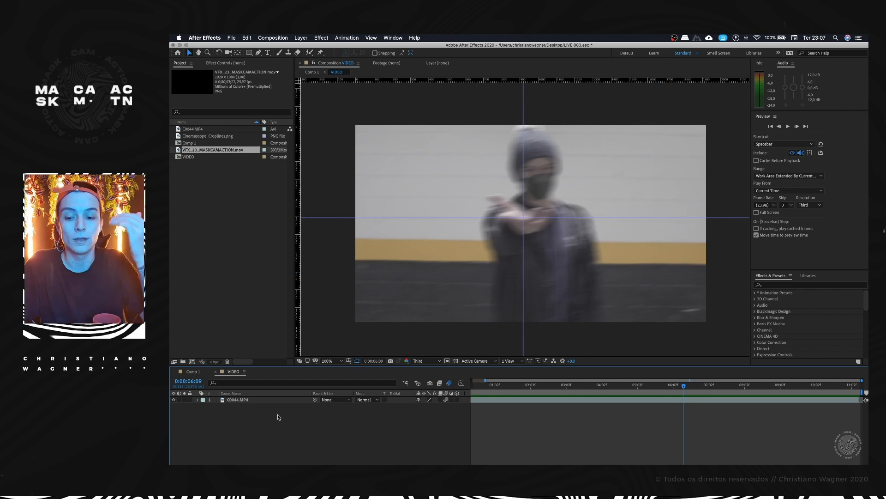
left_click(193, 373)
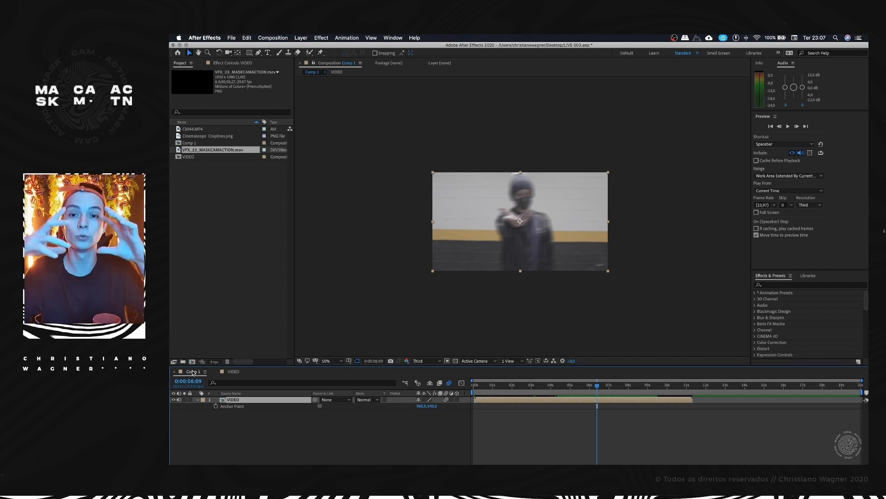
left_click(233, 371)
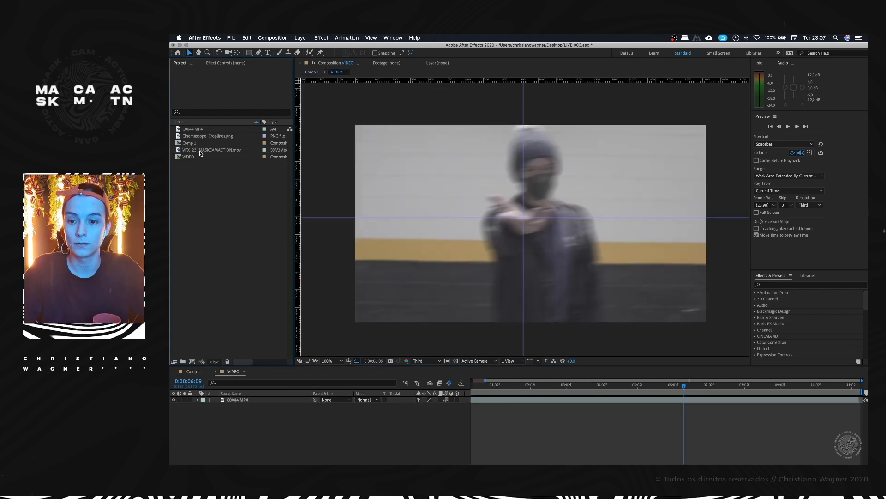
Step: Add VFX_23_MASKCAMACTION.mov above the C0044.MP4 layer in VIDEO and view it at 0:00:03:02
left_click_drag(233, 371, 239, 400)
mouse_move(575, 388)
left_mouse_down()
mouse_move(555, 387)
mouse_move(563, 401)
mouse_move(605, 401)
mouse_move(619, 386)
mouse_move(553, 386)
mouse_move(577, 386)
left_mouse_up()
left_click(595, 386)
Step: Apply Lumetri Color to the VFX_23_MASKCAMACTION.mov layer and set its Basic Correction saturation to 59
left_click(787, 285)
type("lumetri")
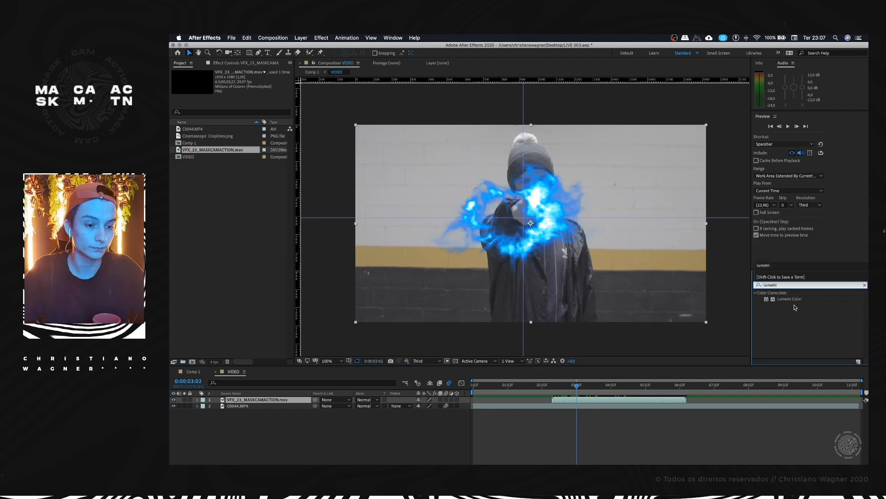
left_click_drag(792, 299, 531, 210)
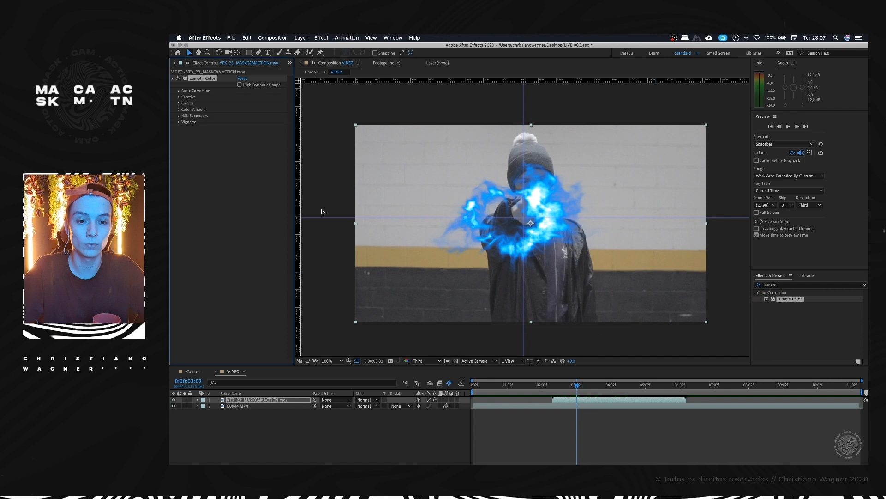
left_click(178, 92)
left_click_drag(221, 197, 222, 196)
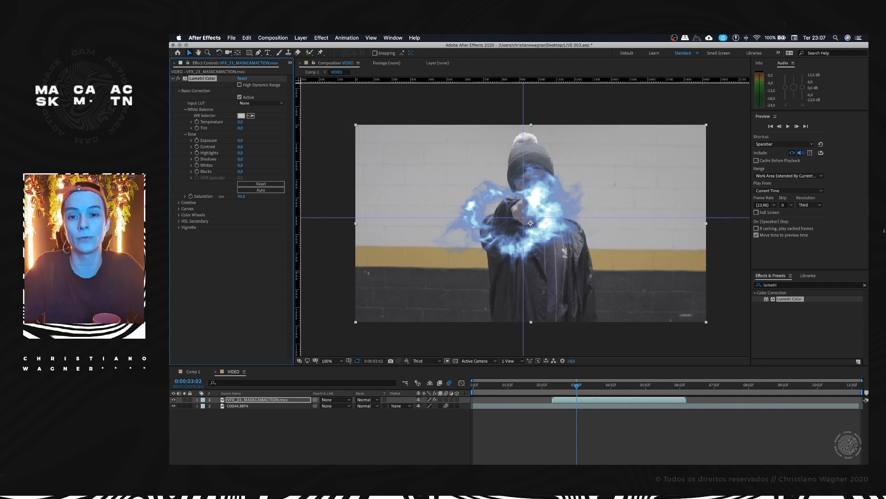
left_click_drag(221, 196, 292, 190)
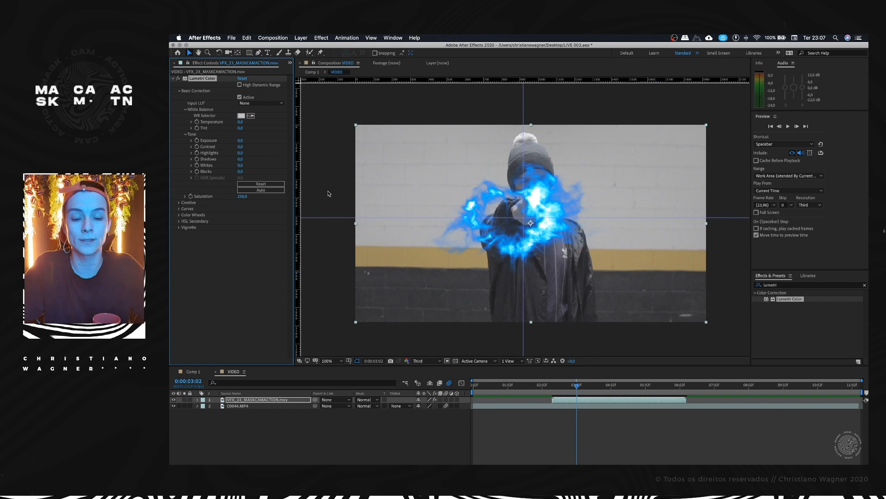
left_click_drag(242, 196, 170, 201)
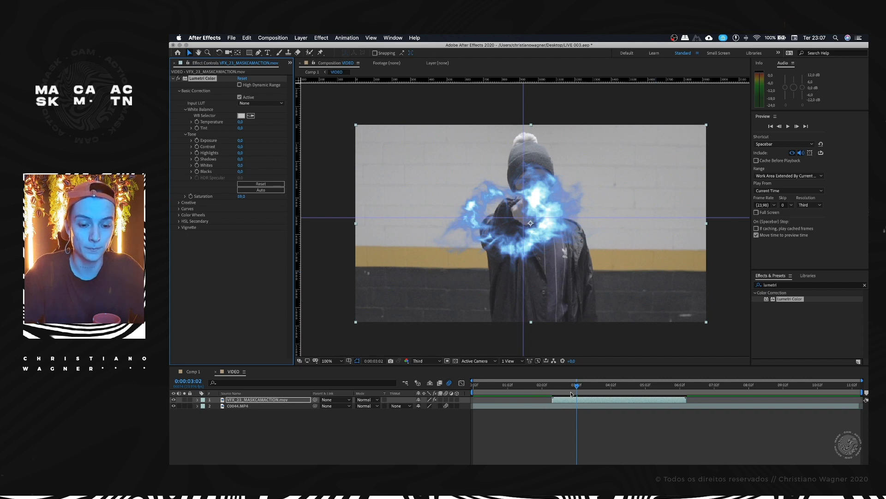
Step: Preview the VFX over the man's hand in VIDEO from 0:00:01:14 and again from 0:00:02:00
left_click_drag(570, 389, 524, 389)
key("space")
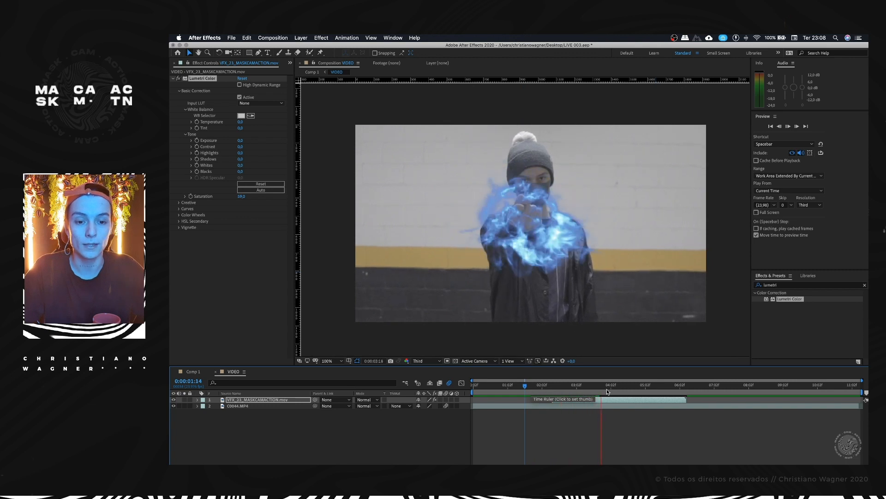
left_click_drag(604, 391, 540, 389)
key("space")
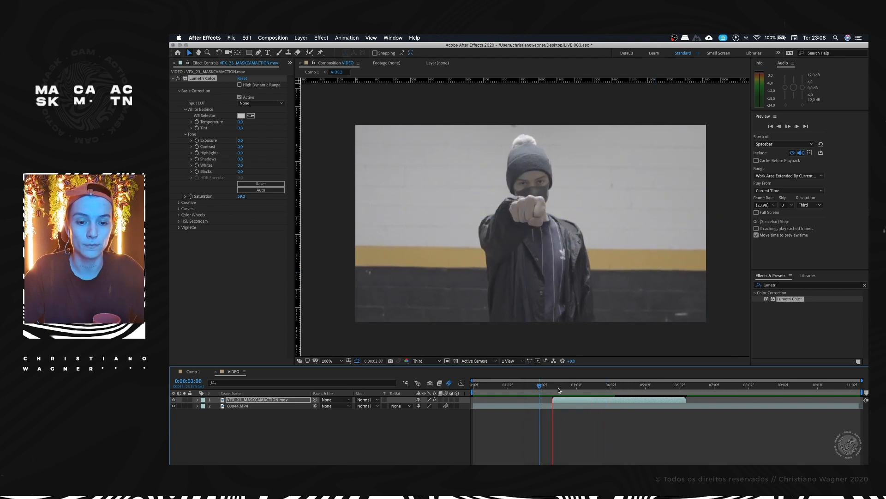
key("space")
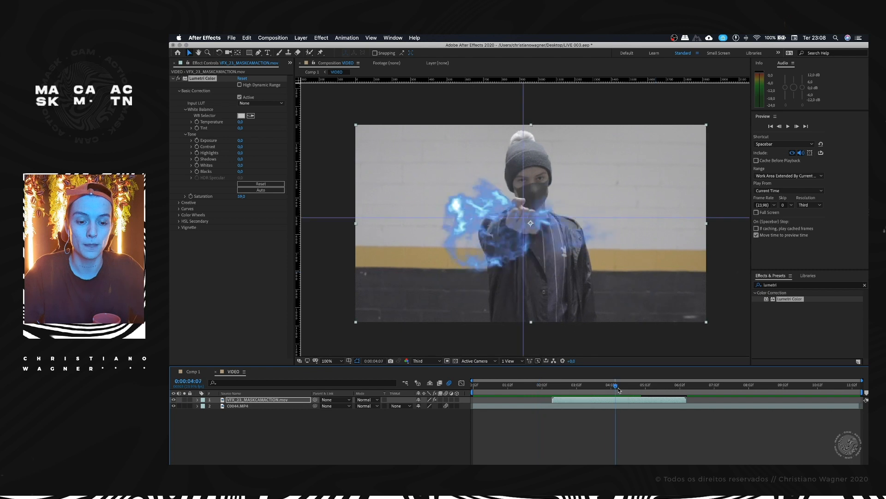
left_click(264, 406)
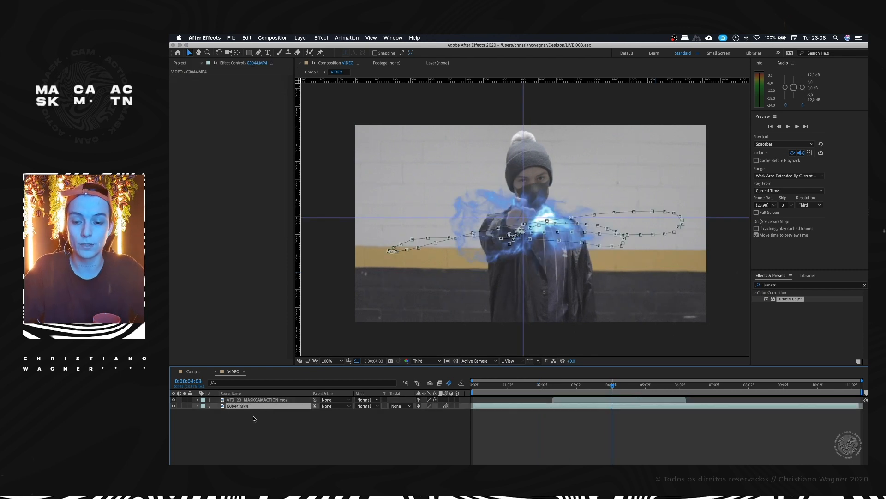
right_click(252, 409)
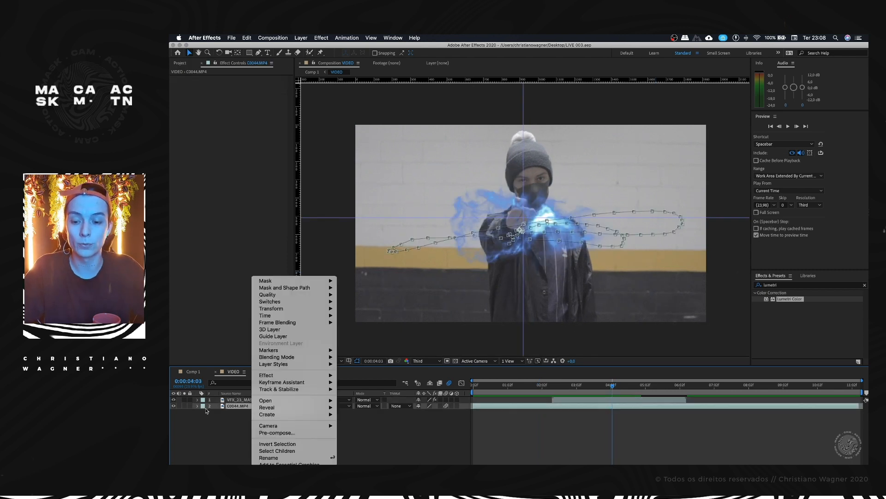
left_click(291, 435)
left_click(458, 232)
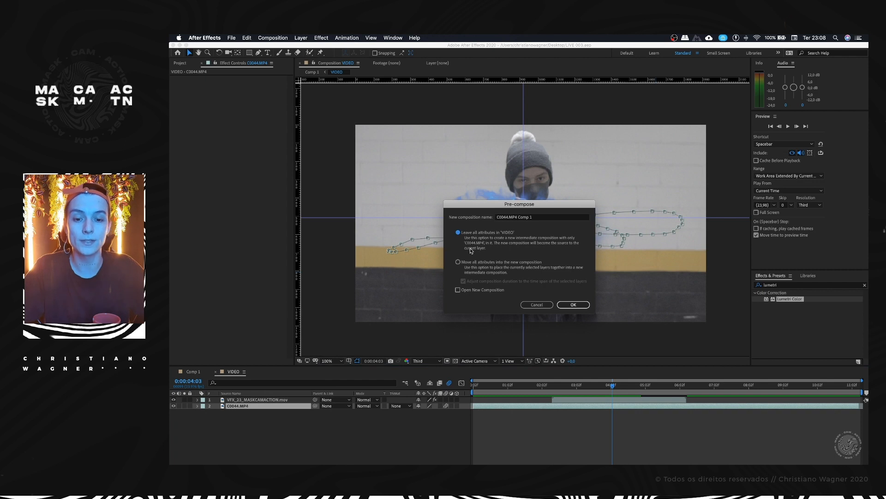
key("Escape")
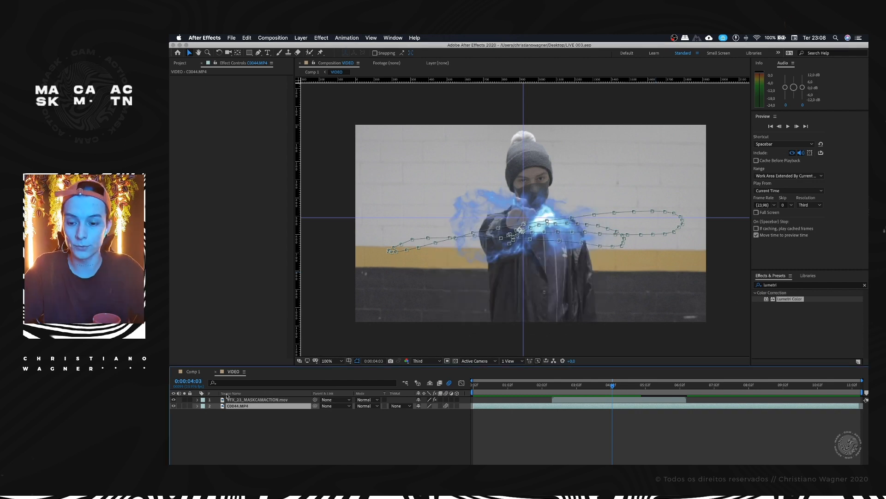
Step: Hide the VFX_23_MASKCAMACTION.mov layer and reveal C0044.MP4's Position keyframes at 0:00:01:12
left_click(237, 400)
left_click(174, 399)
left_click(244, 406)
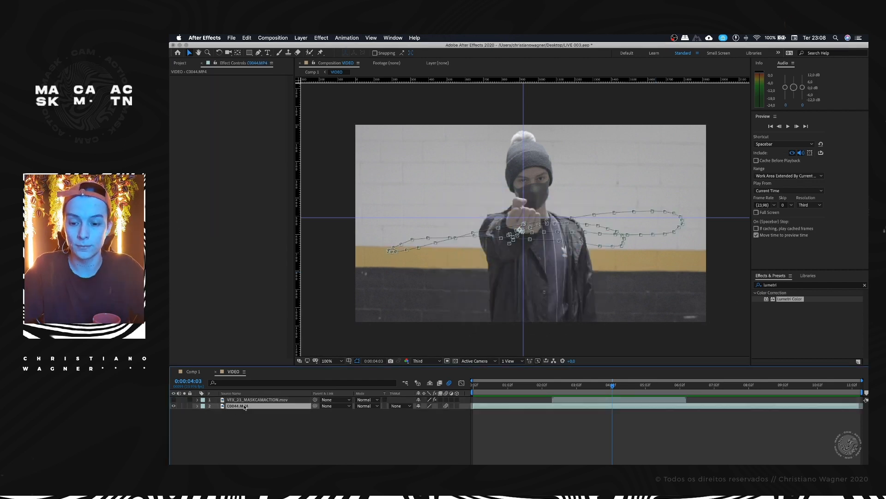
left_click_drag(550, 392, 526, 386)
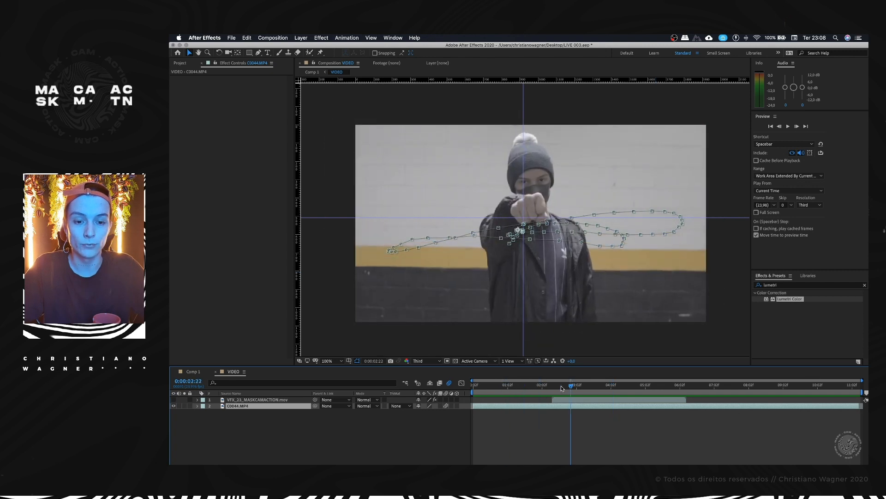
key("p")
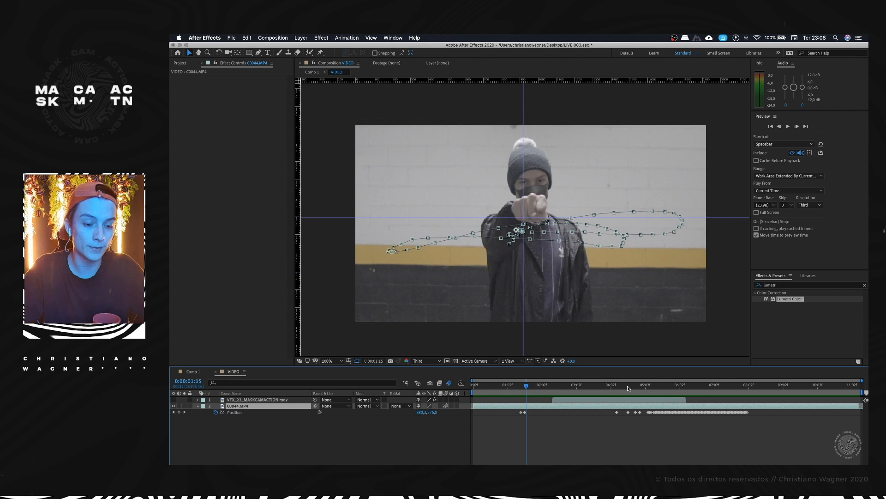
left_click(521, 387)
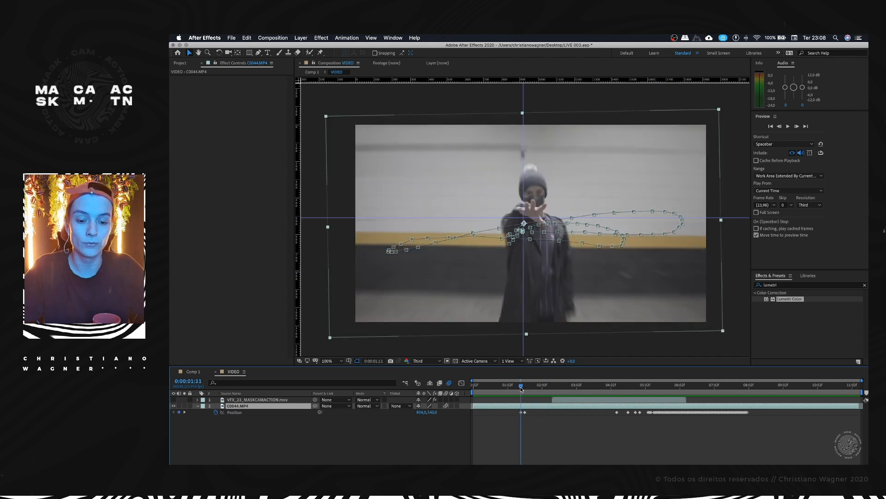
Step: Try pre-composing C0044.MP4 with all attributes moved into the new composition and starting it at 0:00:01:12, and undo both changes
right_click(264, 407)
left_click(291, 432)
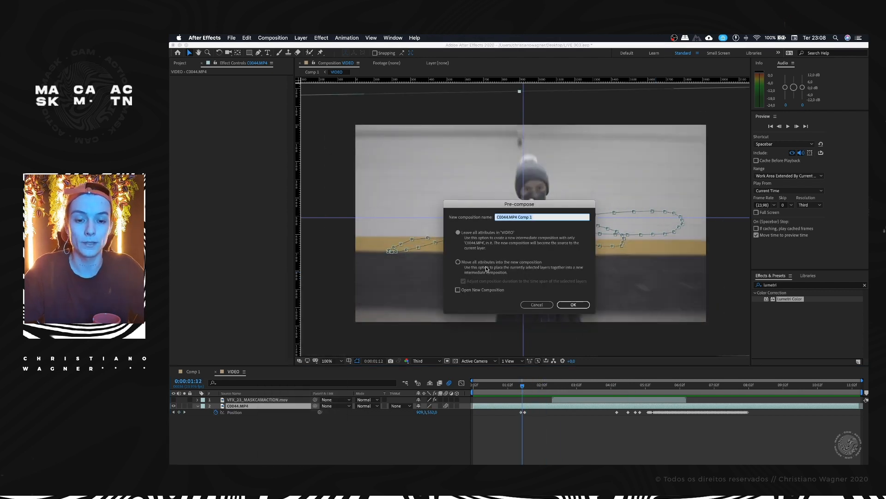
left_click(457, 262)
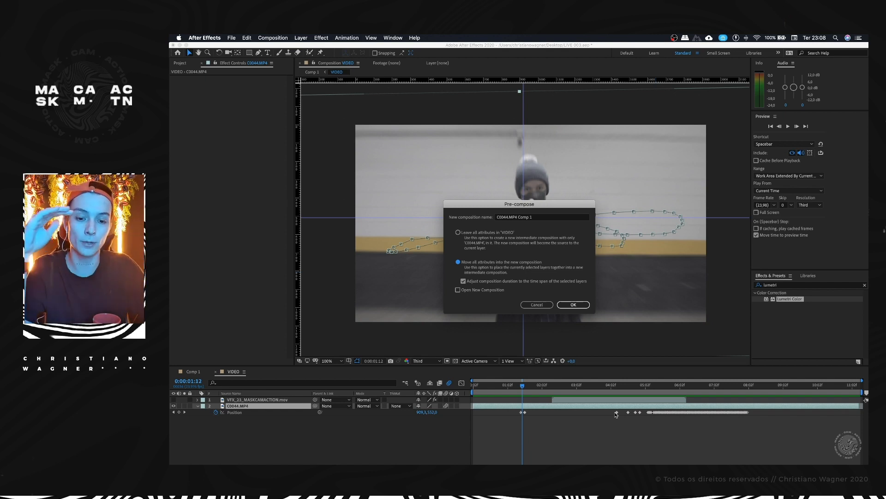
left_click(574, 304)
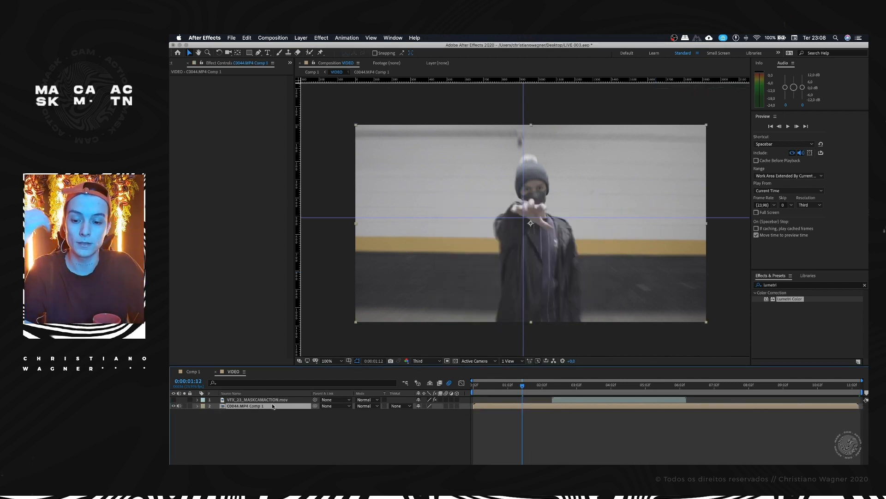
key("bracketleft")
key("p")
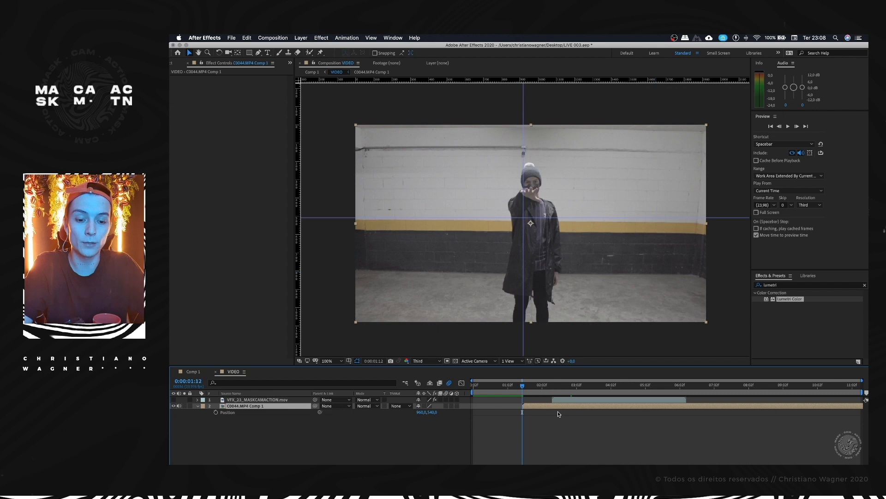
key("super+z")
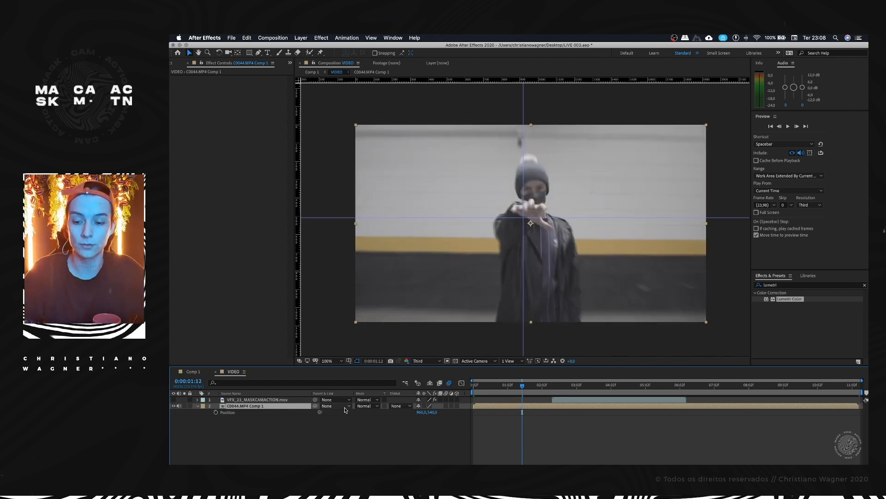
key("super+z")
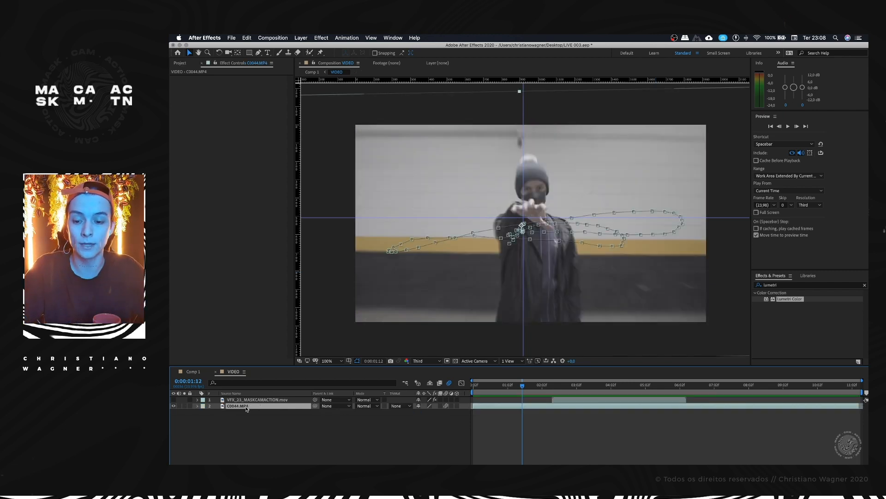
Step: Pre-compose C0044.MP4 as C0044.MP4 Comp 1, leaving all attributes in VIDEO, and reveal its Position keyframes
right_click(246, 408)
left_click(273, 433)
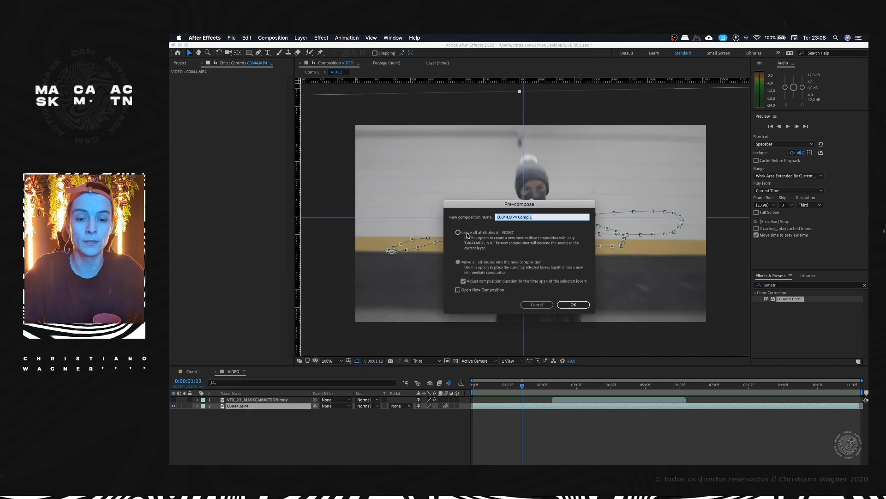
left_click(467, 234)
left_click(574, 305)
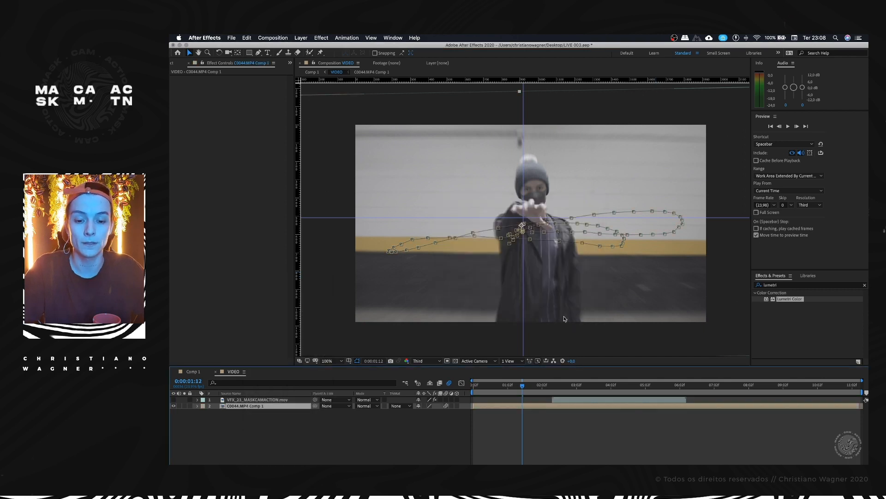
key("p")
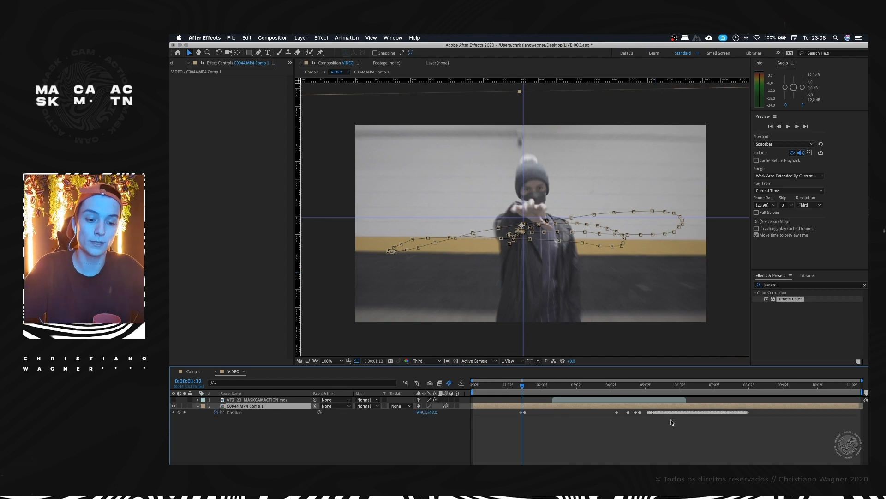
mouse_move(650, 412)
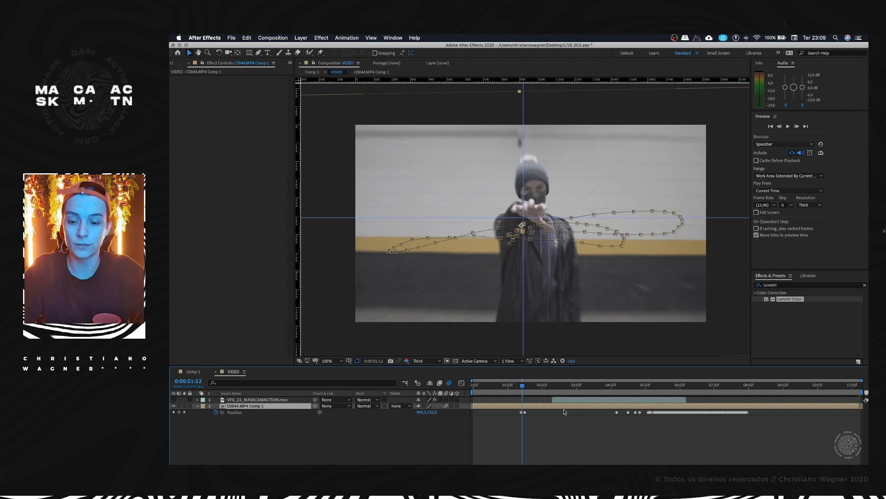
Step: Inspect the VFX and C0044.MP4 Comp 1 layers in VIDEO at 0:00:03:15, and view that frame in Comp 1
left_click_drag(567, 386, 596, 391)
left_click(583, 400)
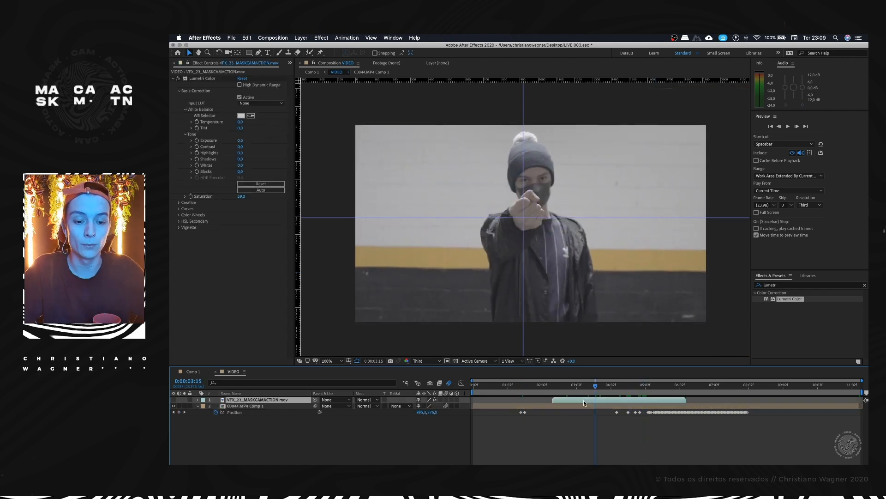
left_click(245, 406)
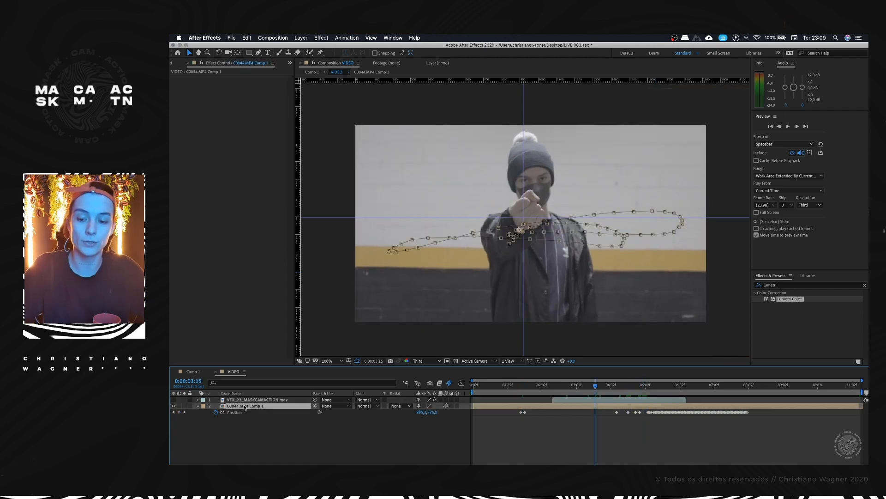
left_click(248, 400)
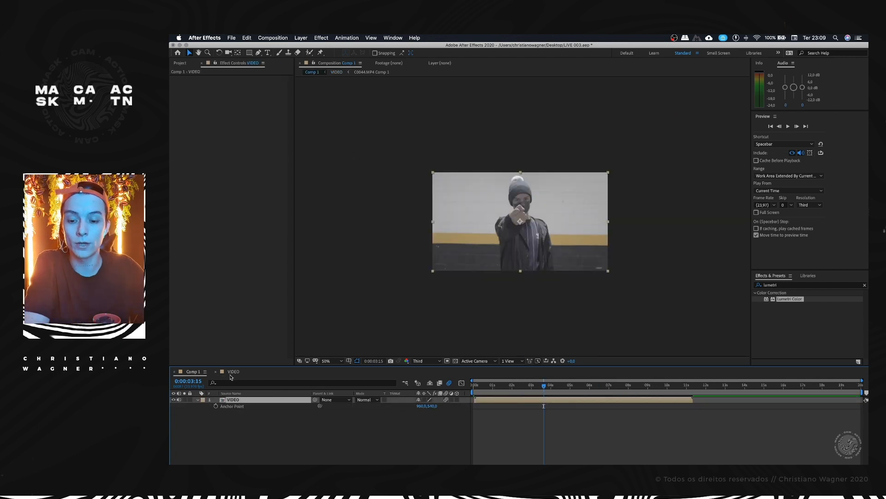
Step: Open VIDEO from Comp 1 and preview the stabilising Position motion of C0044.MP4 Comp 1
double_click(231, 400)
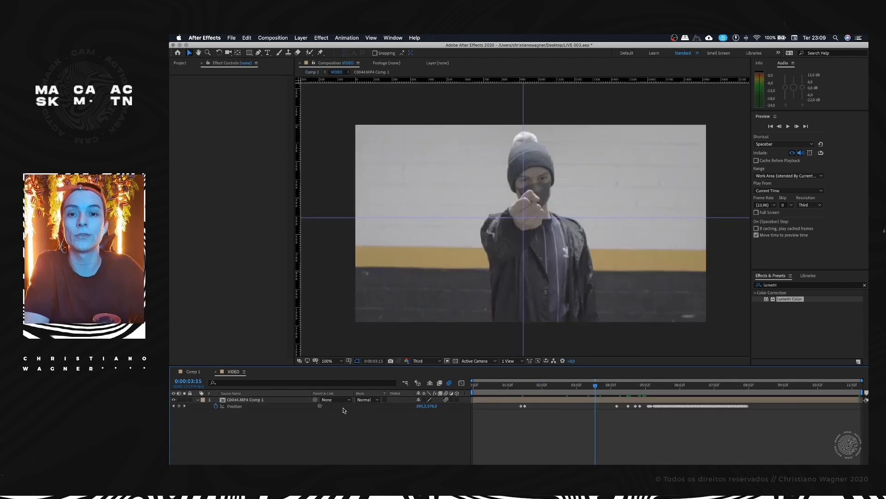
left_click(247, 400)
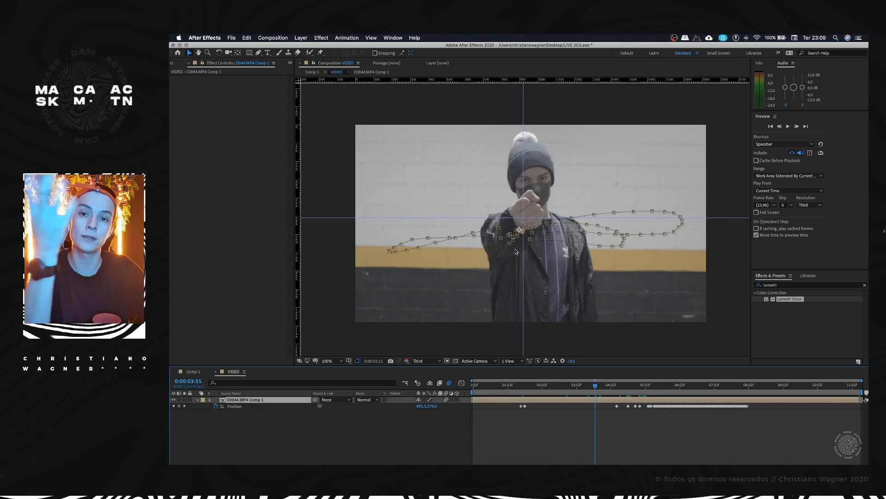
key("space")
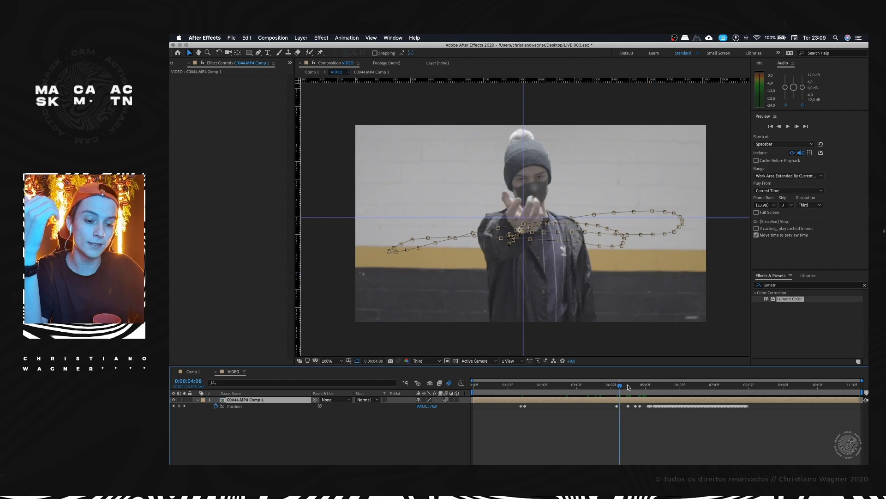
Step: Open C0044.MP4 Comp 1 and go to 7:34:06:19, where the man's hand opens
double_click(229, 400)
left_click_drag(561, 386, 473, 387)
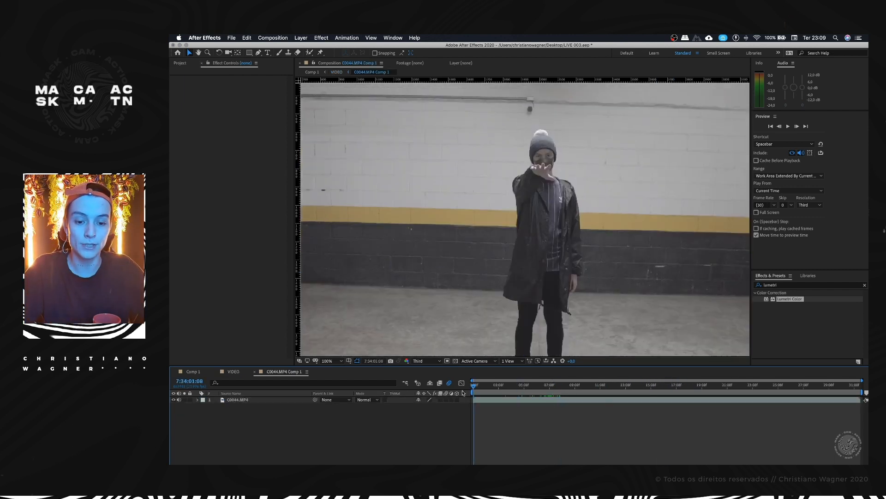
scroll(541, 253, "down", 2)
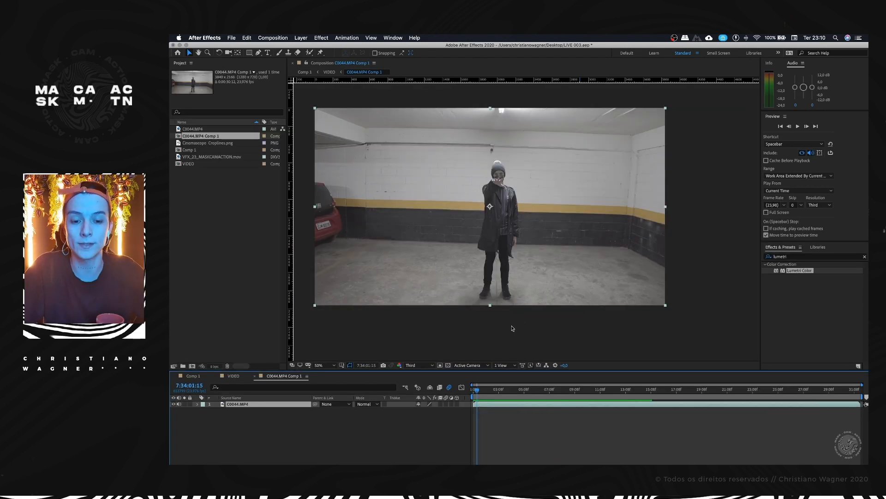
left_click_drag(485, 385, 540, 392)
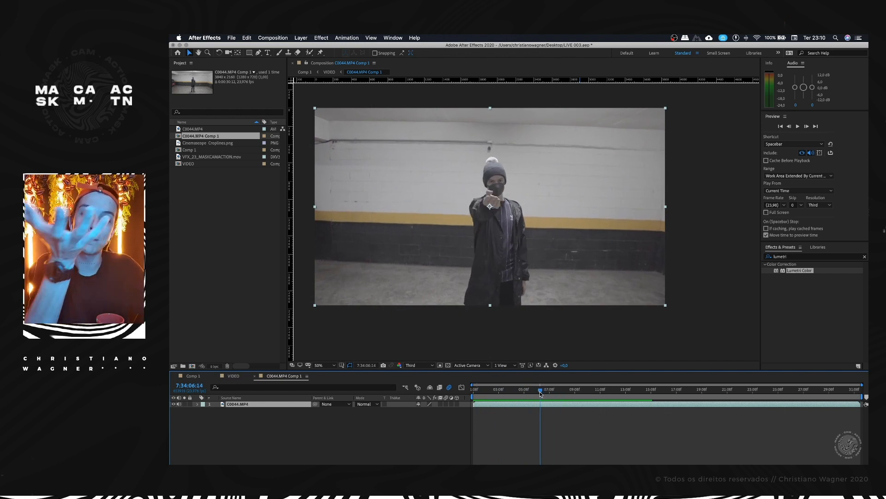
left_click_drag(539, 392, 542, 391)
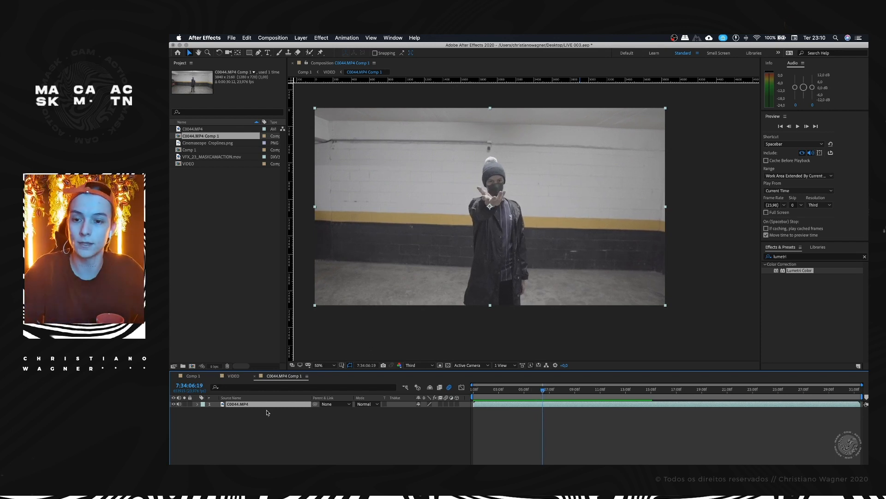
Step: Add VFX_23_MASKCAMACTION.mov above C0044.MP4, starting at about 7:34:06:12 where the hand opens
left_click(198, 200)
left_click(205, 157)
left_click_drag(239, 397, 240, 403)
left_click_drag(506, 404, 572, 405)
scroll(478, 222, "up", 4)
scroll(482, 217, "down", 3)
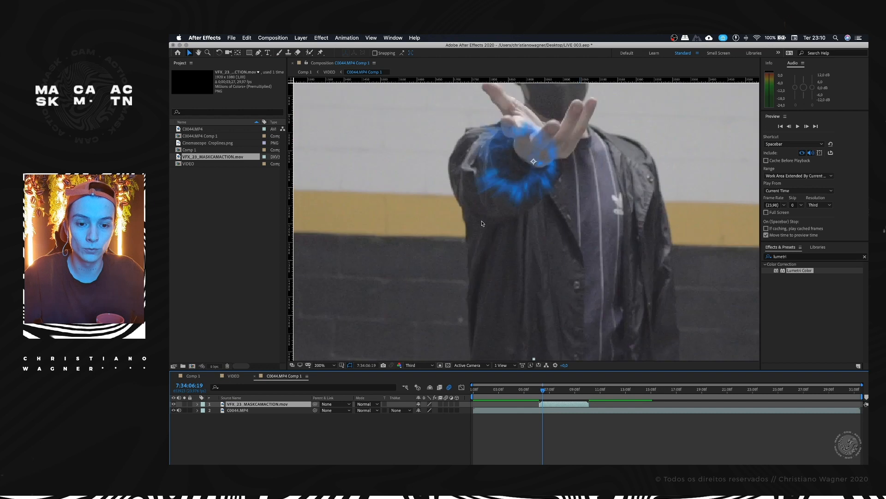
left_click_drag(489, 223, 489, 226)
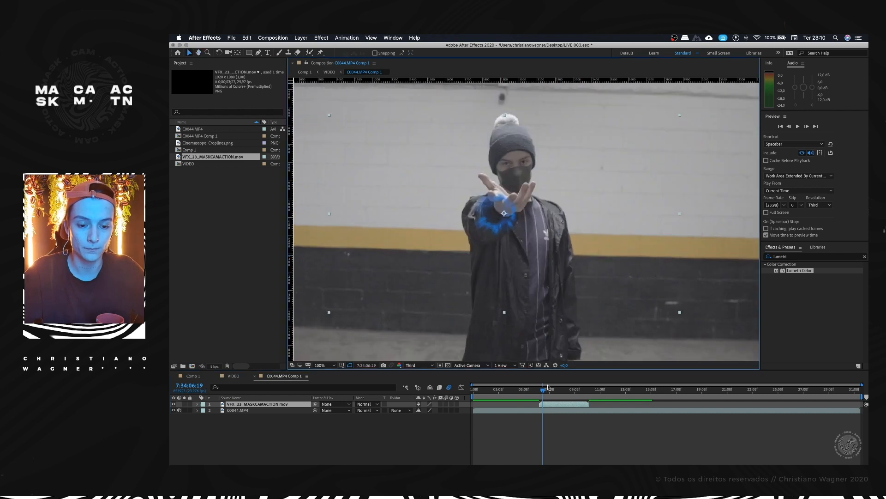
Step: Preview the blue VFX against the man's hand movement, ending on the energy burst at 7:34:07:04
mouse_move(547, 388)
left_mouse_down()
mouse_move(537, 392)
mouse_move(547, 404)
mouse_move(541, 389)
mouse_move(567, 390)
mouse_move(578, 406)
mouse_move(559, 393)
left_mouse_up()
key("=")
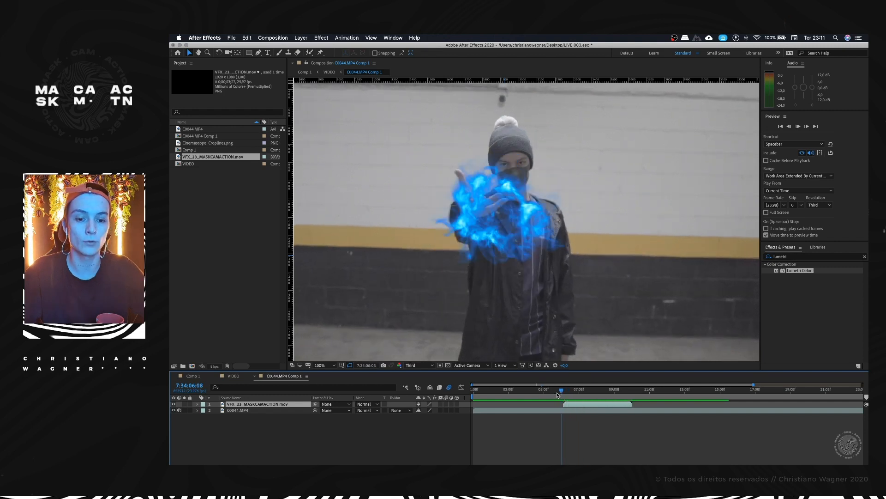
left_click_drag(561, 392, 555, 393)
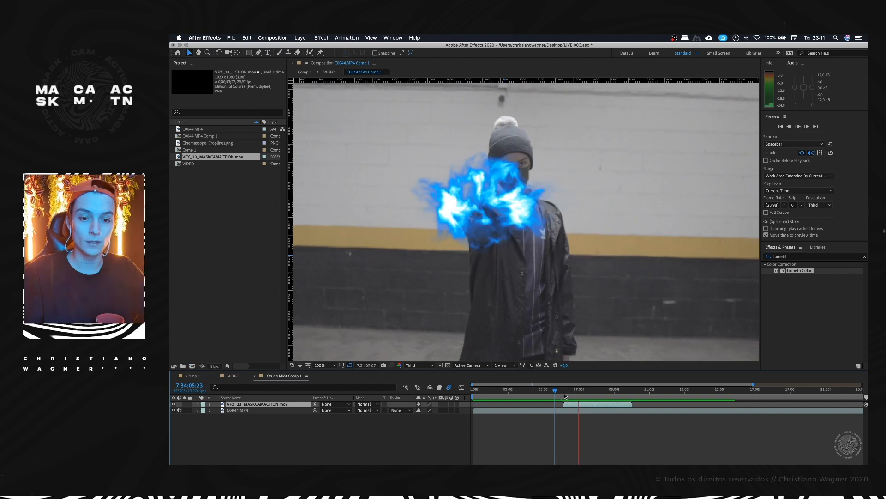
key("space")
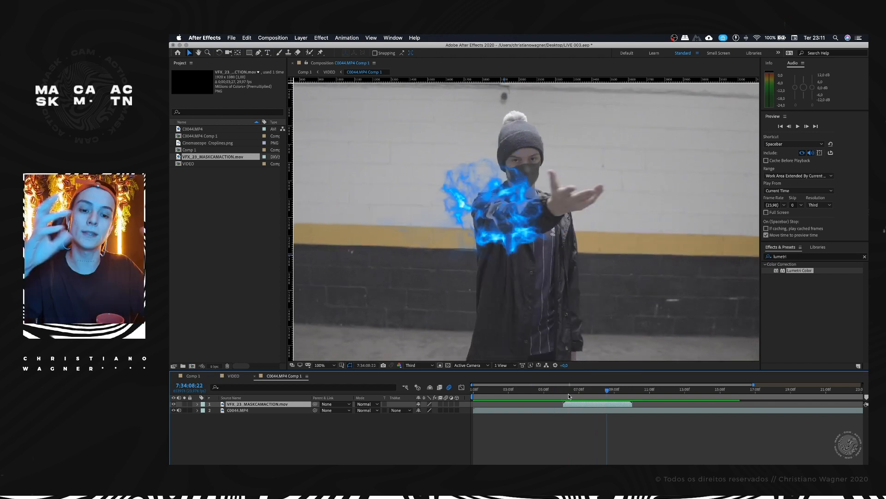
key("space")
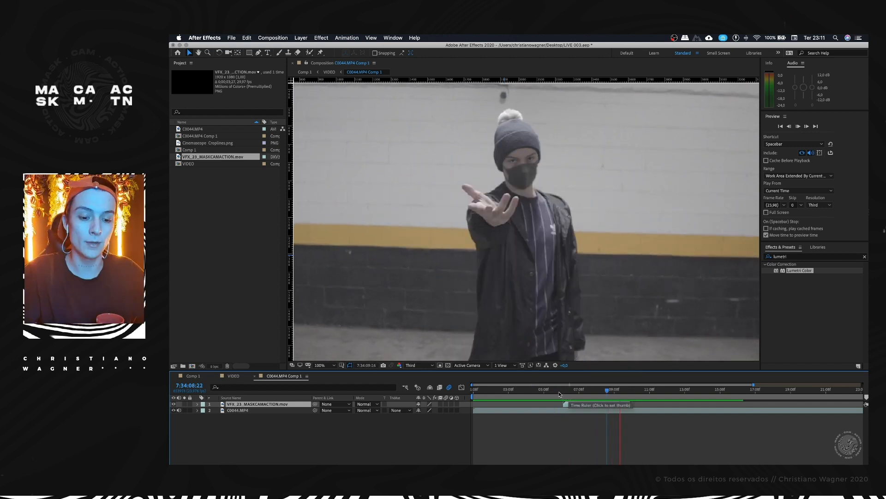
left_click(557, 391)
left_click_drag(560, 389, 568, 390)
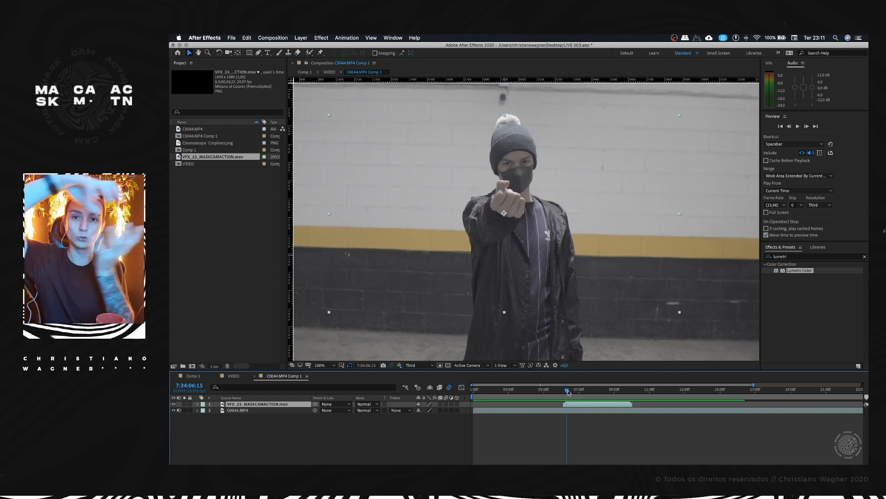
left_click_drag(568, 391, 576, 392)
Step: Scale the VFX layer down and set its Position to 2014, 834 so the energy sits above the open palm
key("s")
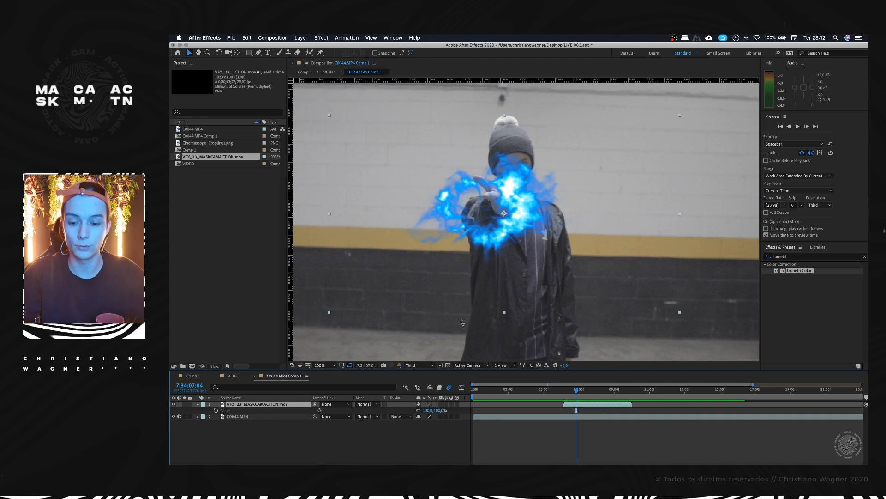
left_click_drag(429, 409, 449, 411)
key("p")
key("s")
key("p")
left_click_drag(436, 411, 422, 412)
Step: Preview the resized VFX from 7:34:06:12 and examine its alignment with the hand, with its Position property shown
key("space")
left_click(564, 392)
mouse_move(564, 396)
left_mouse_down()
mouse_move(589, 392)
mouse_move(571, 391)
mouse_move(581, 391)
left_mouse_up()
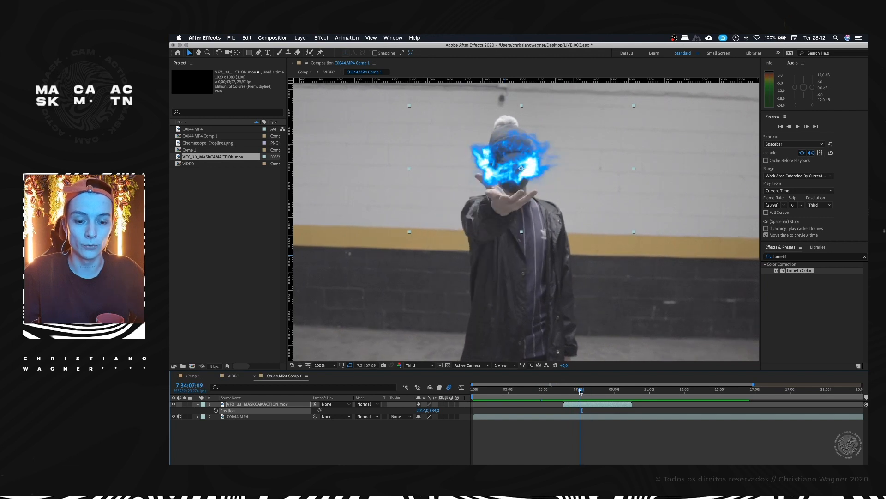
double_click(269, 404)
left_click(263, 404)
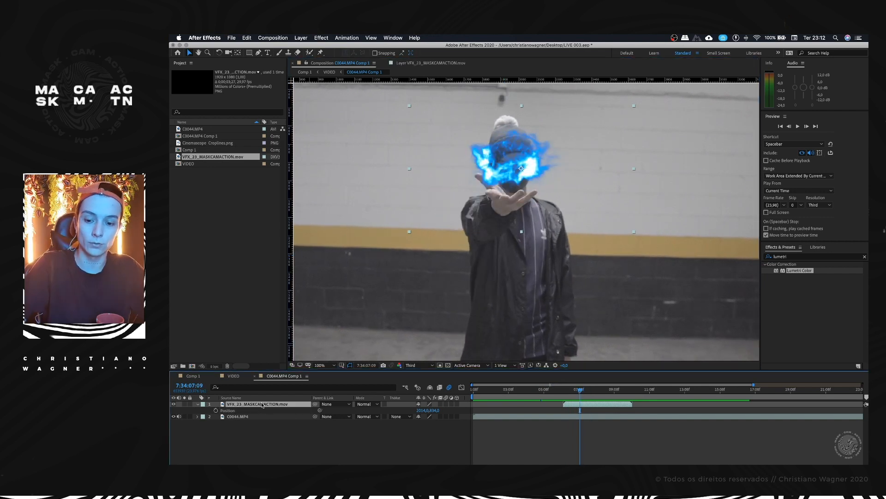
key("p")
key("p")
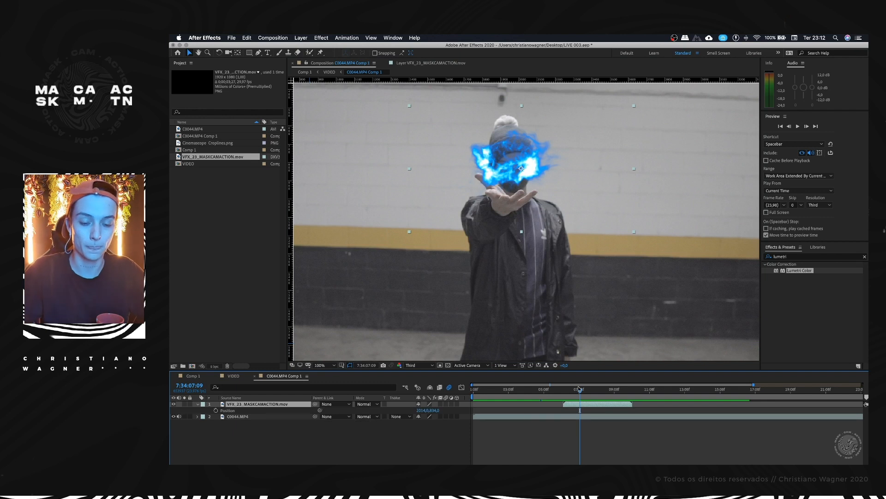
left_click_drag(577, 392, 564, 394)
key("space")
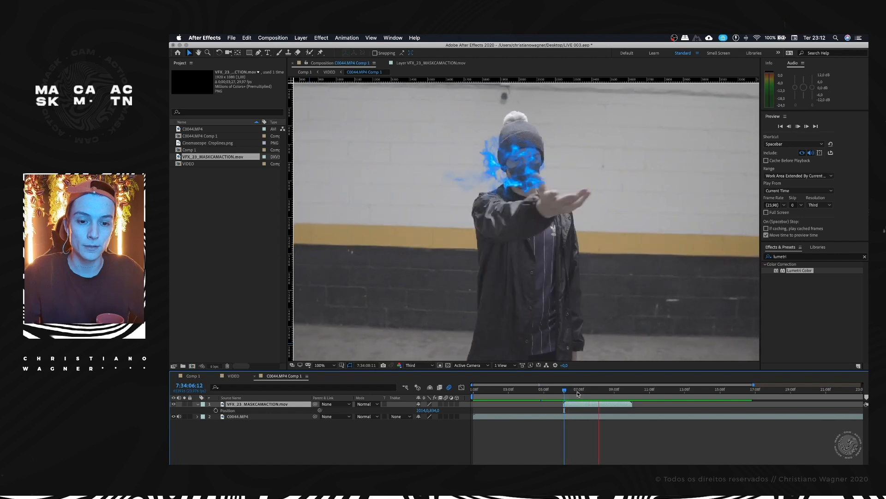
Step: Start Position keyframing on the VFX layer at 7:34:06:20
left_click(565, 392)
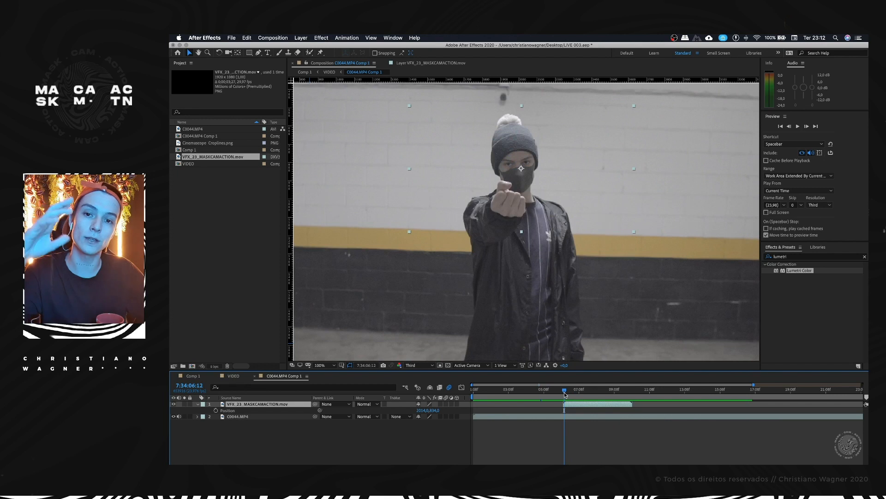
left_click_drag(564, 392, 571, 391)
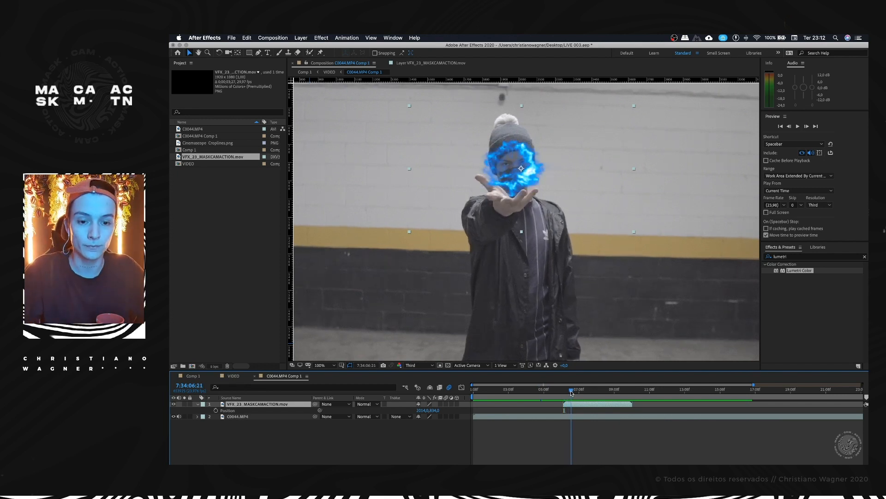
left_click(216, 410)
left_click_drag(754, 385, 617, 385)
scroll(615, 446, "right", 4)
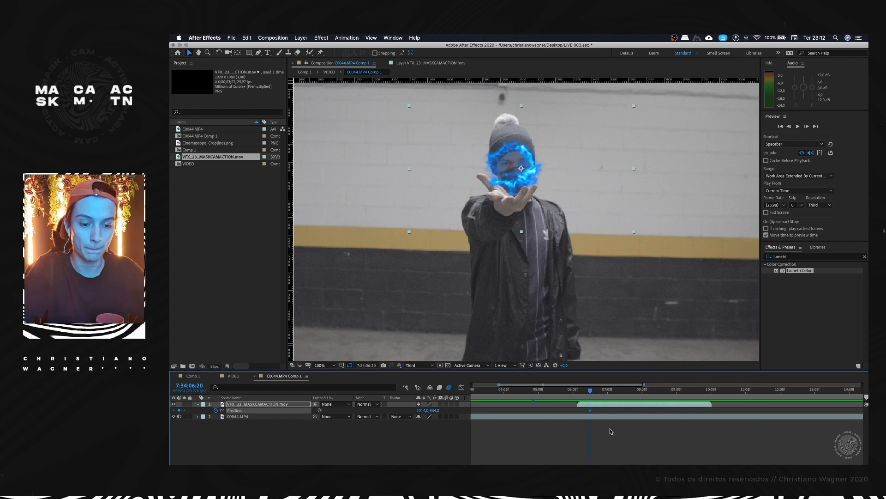
Step: Try moving the VFX's first Position keyframe to 7:34:07:10 and shifting the energy over the outstretched hand at 7:34:08:04
key("space")
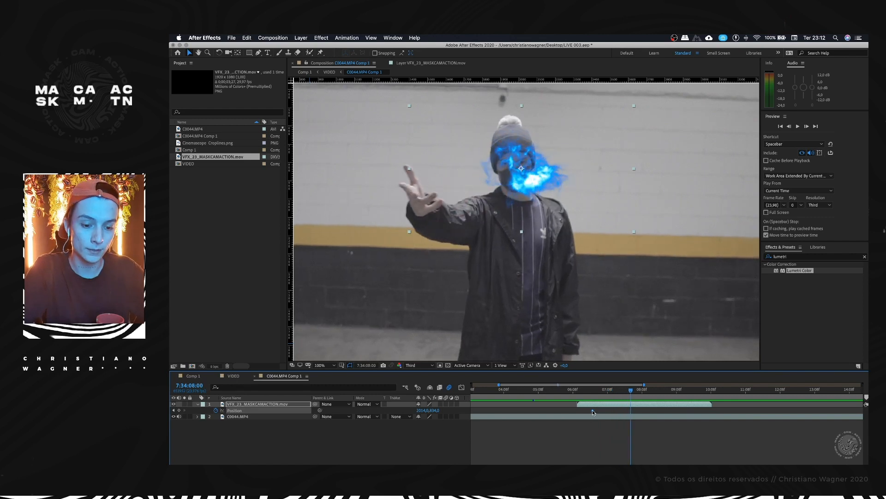
left_click(609, 389)
mouse_move(613, 390)
left_mouse_down()
mouse_move(638, 389)
mouse_move(610, 393)
left_mouse_up()
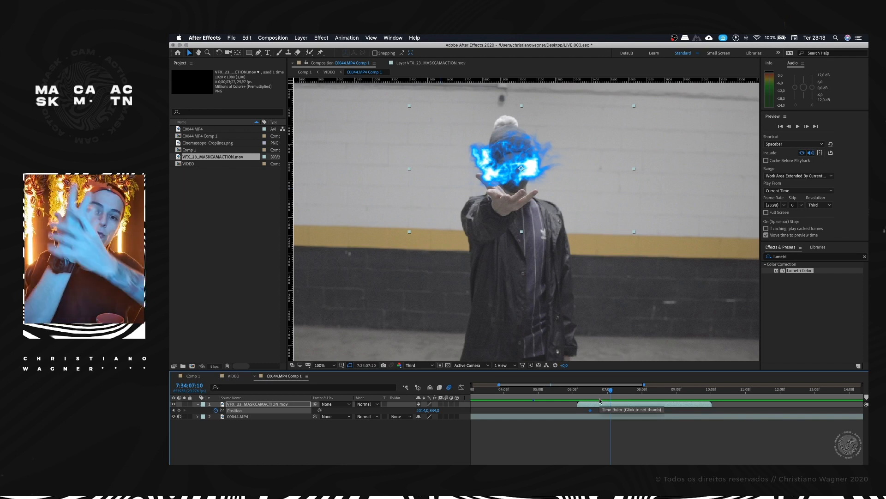
left_click_drag(590, 410, 637, 393)
left_click_drag(549, 217, 421, 195)
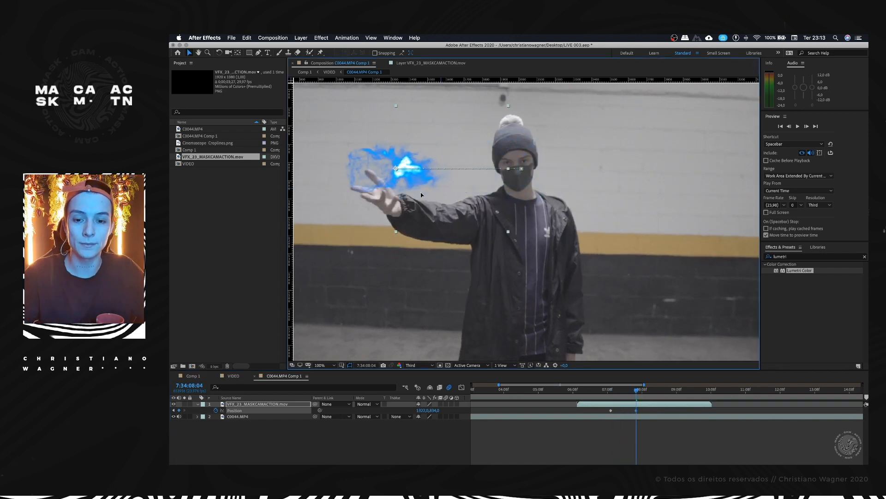
Step: Try an intermediate Position keyframe for the VFX around 7:34:07:20, and delete it
mouse_move(637, 395)
left_mouse_down()
mouse_move(612, 396)
mouse_move(626, 393)
left_mouse_up()
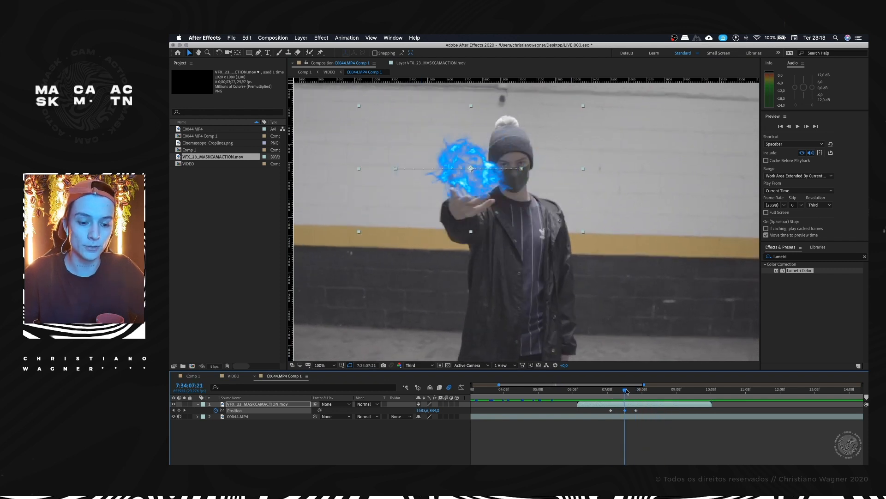
left_click(631, 392)
left_click_drag(629, 389, 630, 401)
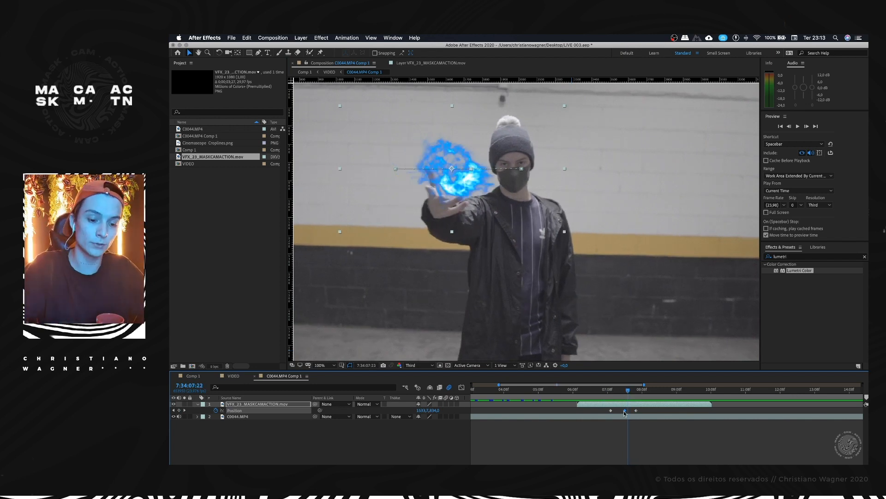
key("Delete")
left_click_drag(621, 391, 610, 393)
Step: Undo the VFX layer's Position keyframe changes
key("super+z")
key("super+z")
key("super+z")
key("super+z")
key("super+z")
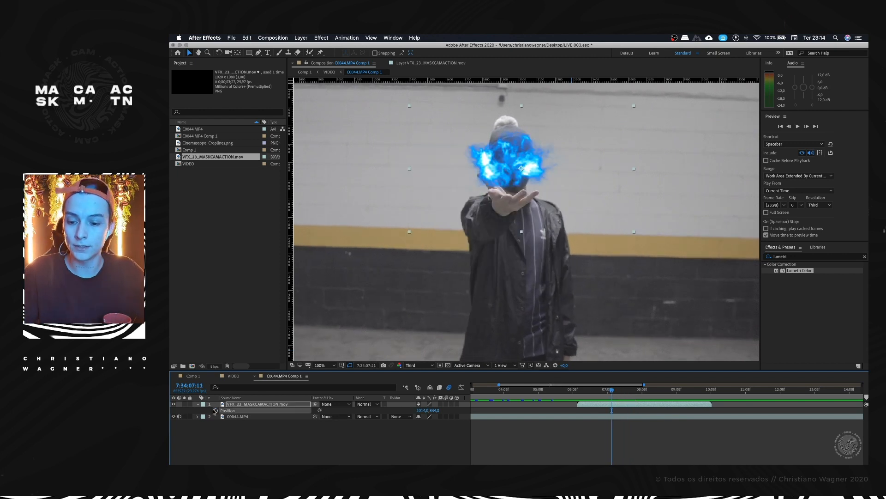
Step: Keyframe the VFX's Position at 7:34:07:11, and move the energy toward the outstretched hand just past 7:34:08:05
mouse_move(593, 394)
left_mouse_down()
mouse_move(579, 395)
mouse_move(609, 394)
left_mouse_up()
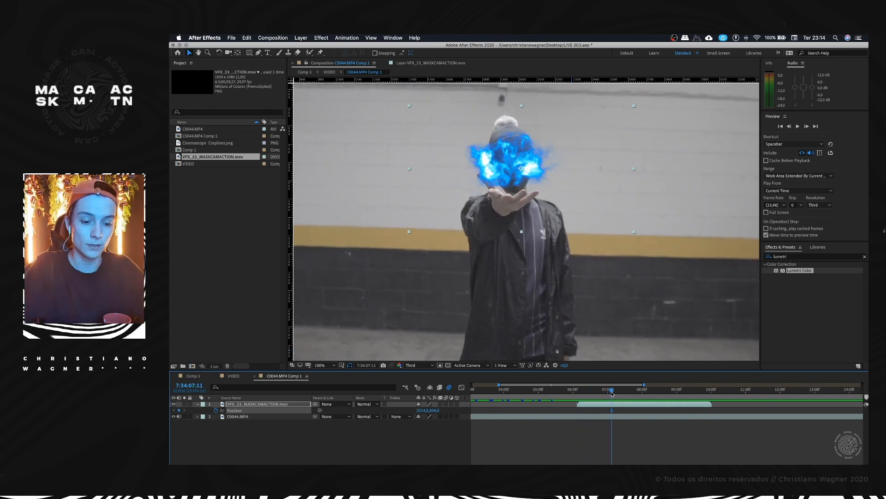
key("space")
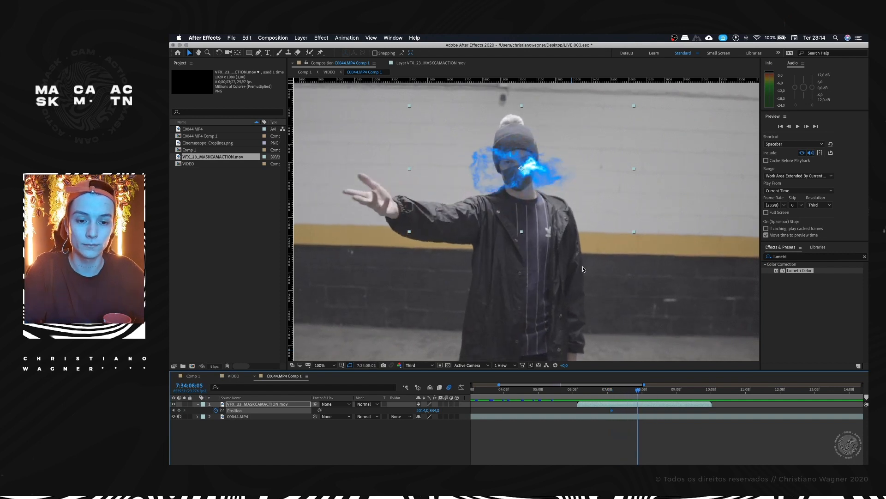
left_click_drag(501, 183, 393, 185)
Step: Shift the VFX's two Position keyframes slightly later and add another between them at 7:34:08:12
left_click_drag(606, 390, 610, 393)
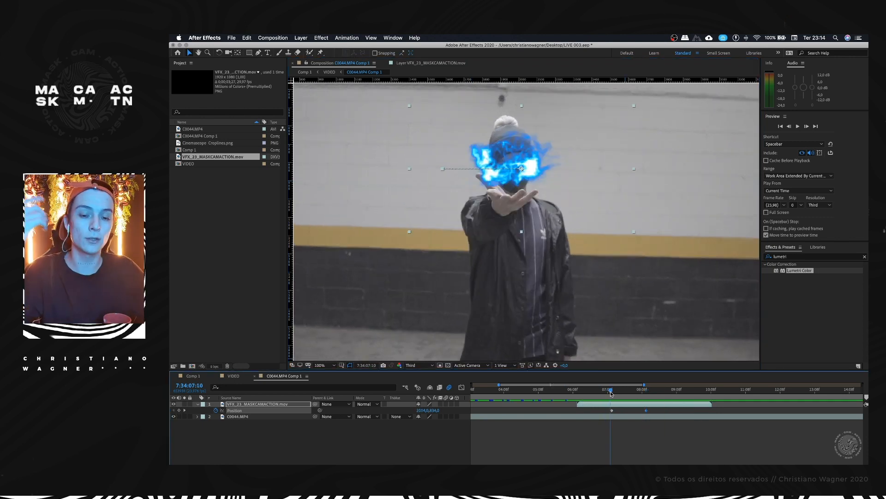
left_click_drag(618, 392, 622, 391)
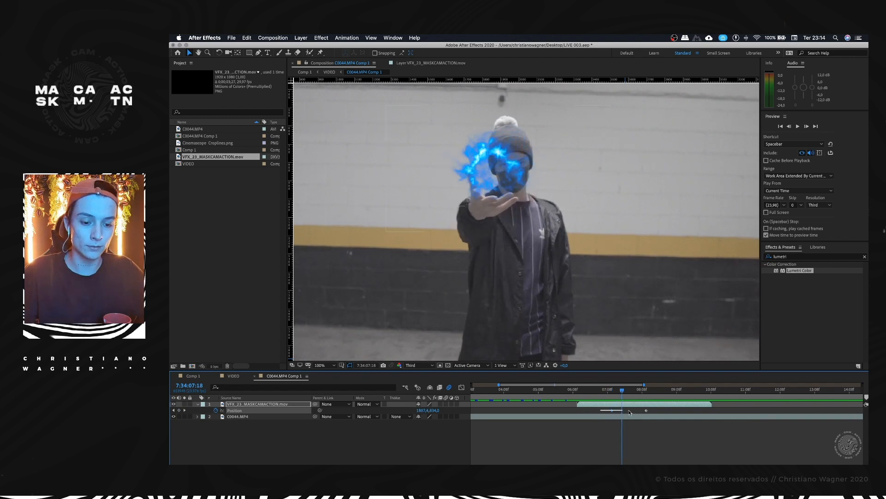
left_click_drag(647, 411, 650, 411)
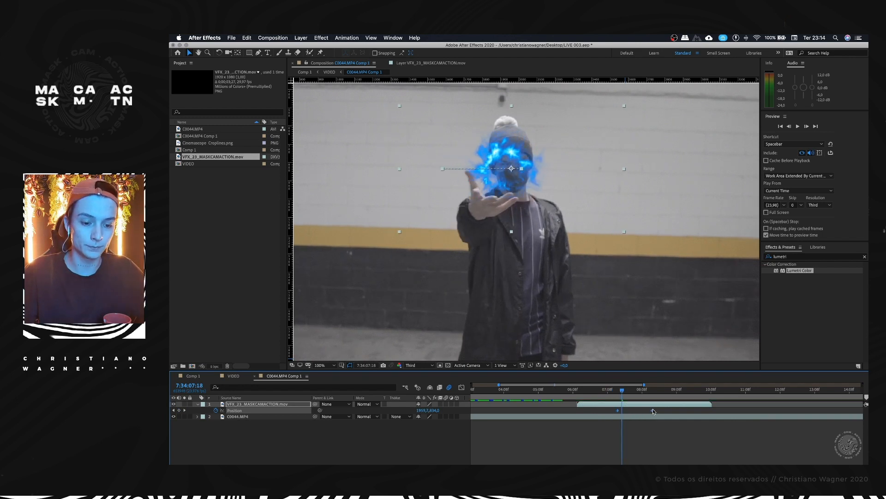
left_click(625, 392)
left_click_drag(649, 410, 648, 392)
Step: Move the VFX's last Position keyframe to 7:34:09:03 and shift the energy across the frame to the outstretched hand
left_click(620, 391)
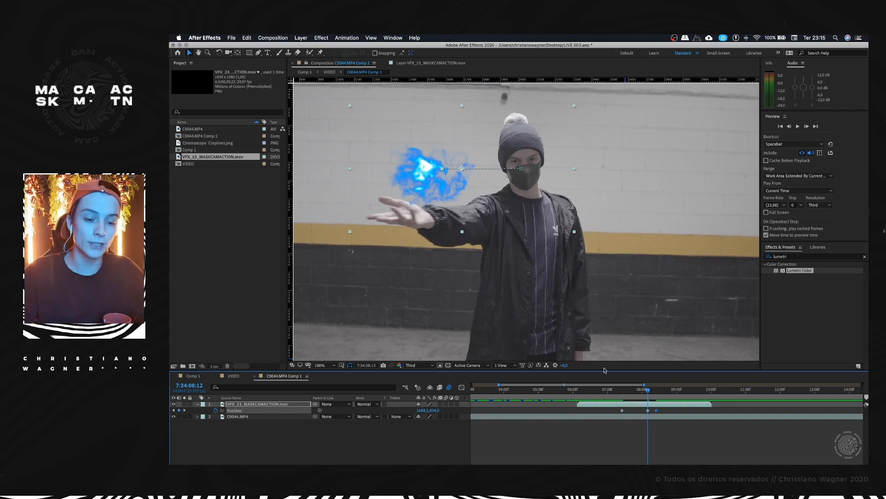
left_click(620, 391)
left_click_drag(623, 391, 670, 390)
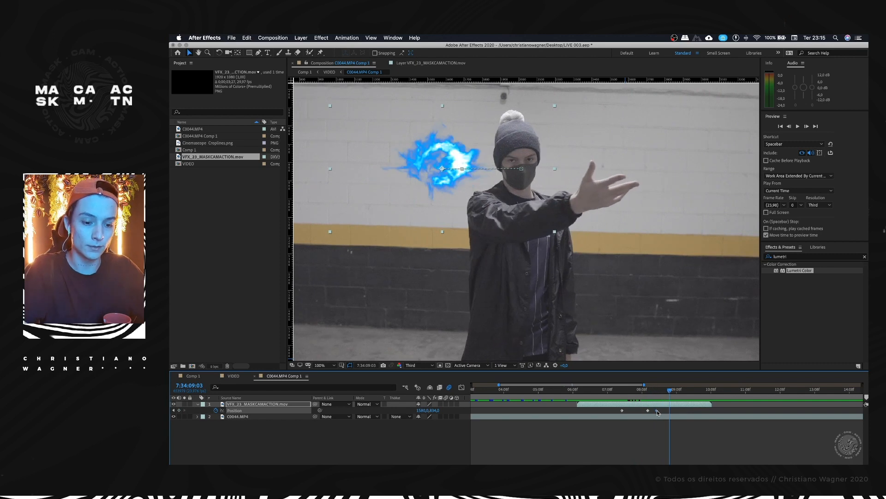
left_click_drag(504, 184, 591, 185)
left_click_drag(644, 390, 620, 390)
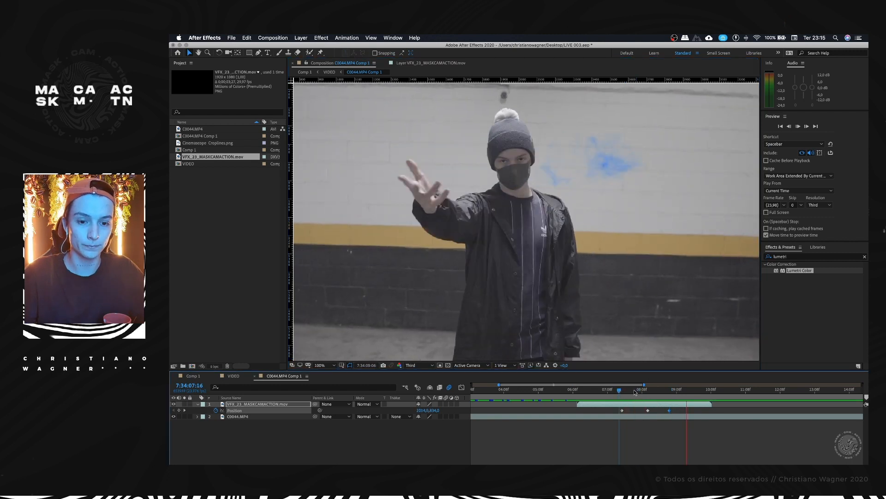
Step: Shift the VFX's last two Position keyframes slightly later to match the hand's movement
left_click_drag(630, 389, 684, 410)
left_click(631, 391)
mouse_move(624, 396)
left_mouse_down()
mouse_move(661, 393)
mouse_move(634, 395)
left_mouse_up()
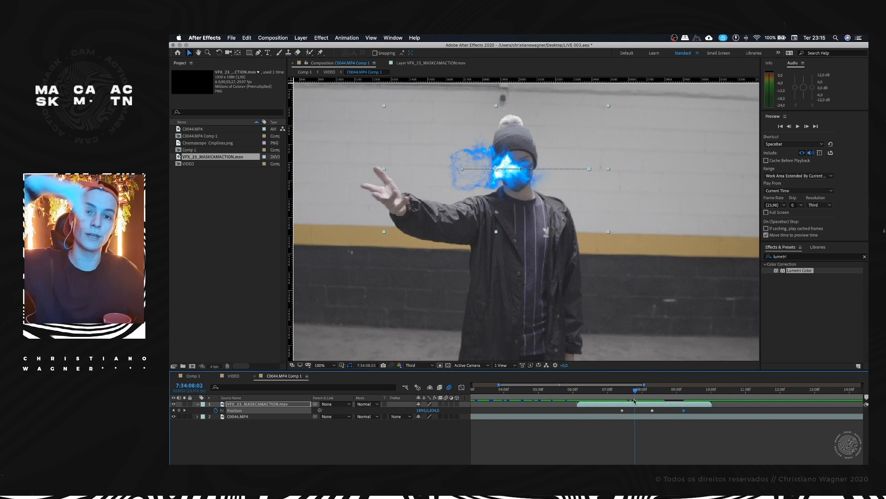
Step: Try easing the VFX's three Position keyframes and inspect their speed graph in an enlarged timeline
left_click_drag(635, 396, 608, 414)
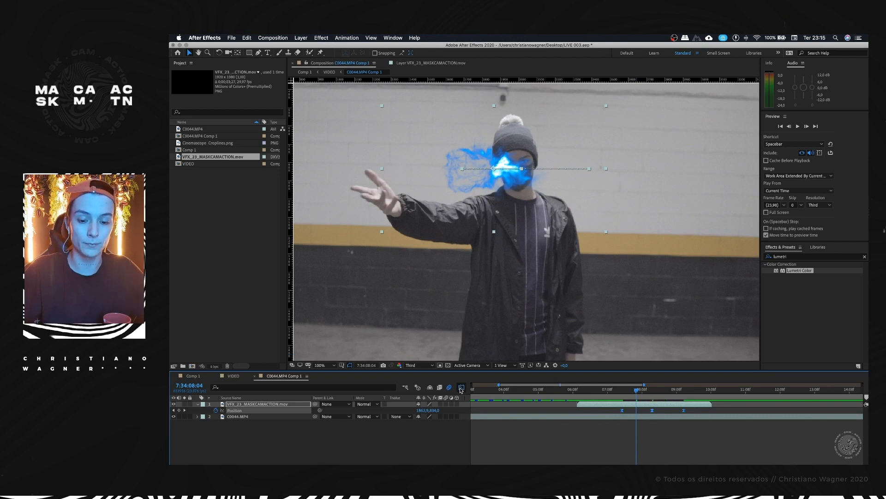
left_click(461, 388)
left_click(649, 444)
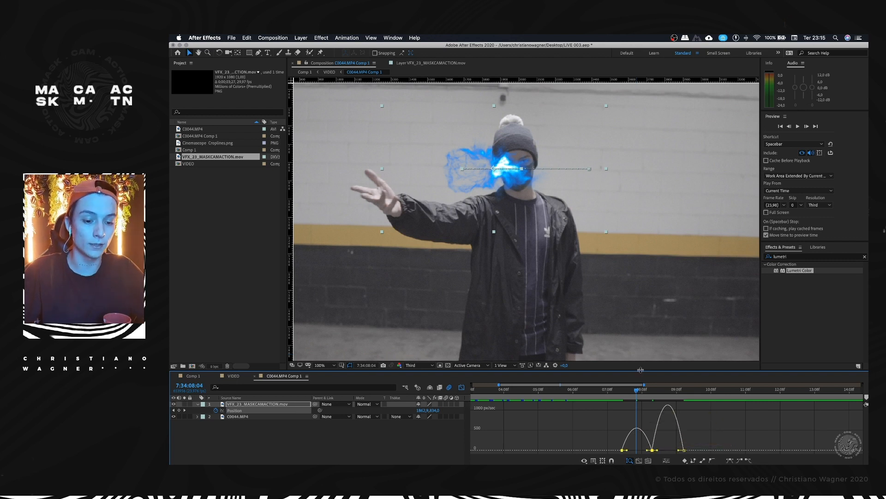
left_click_drag(640, 370, 640, 354)
left_click(462, 371)
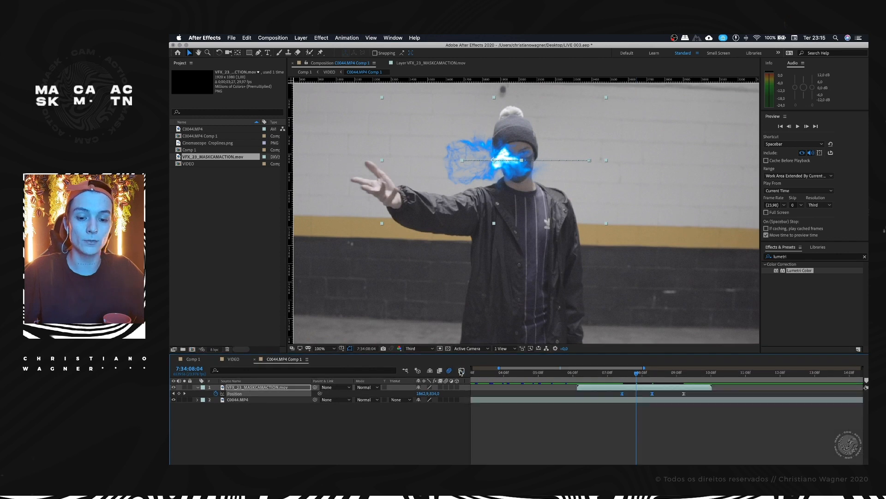
left_click(686, 409)
left_click_drag(692, 395, 607, 393)
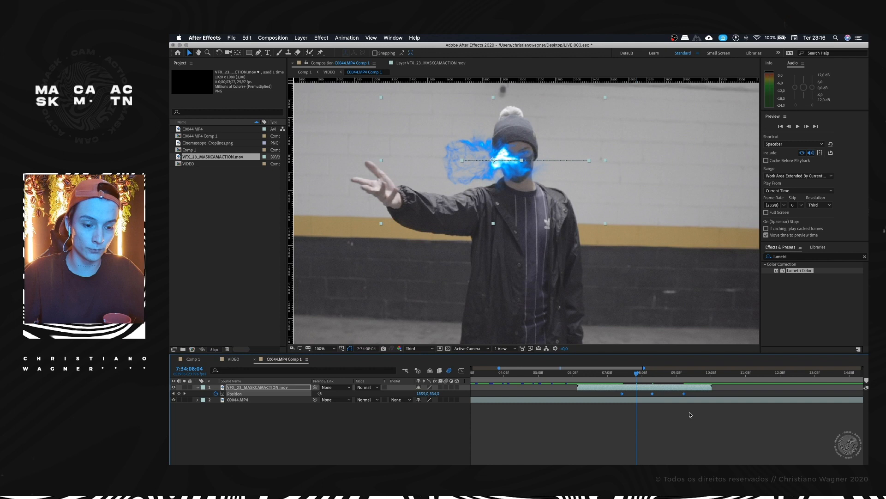
Step: Preview the energy's motion with linear Position keyframes, starting just before the first one
scroll(688, 393, "up", 2)
left_click_drag(694, 392, 622, 395)
left_click_drag(526, 392, 523, 393)
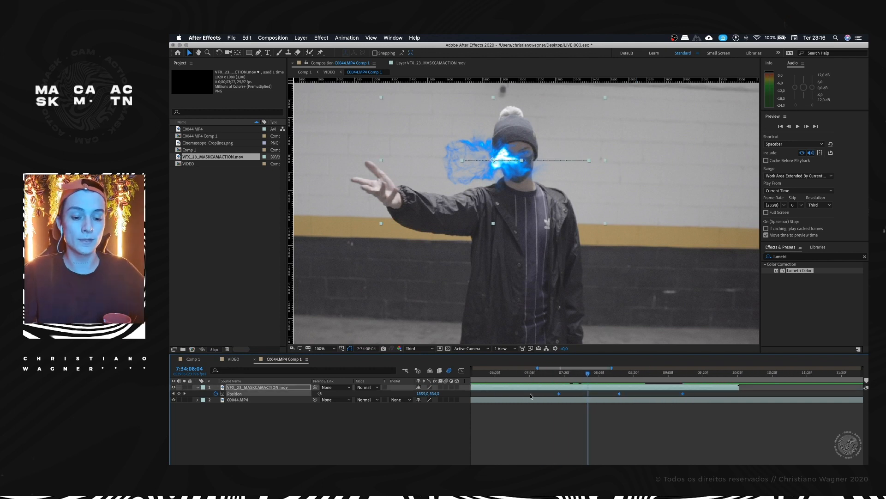
left_click(559, 374)
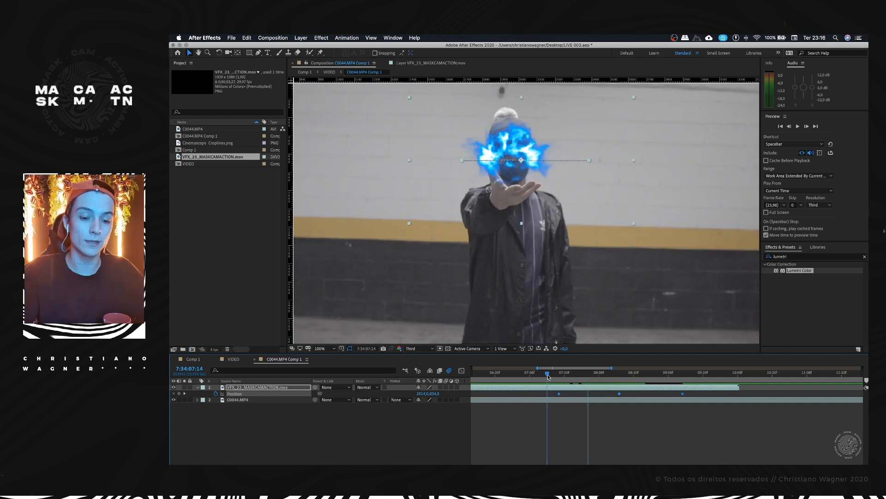
left_click(604, 373)
key("space")
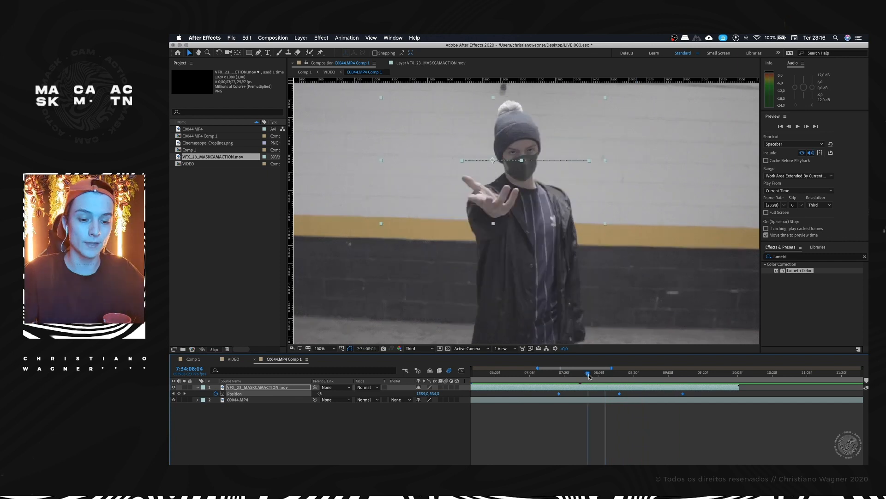
Step: Apply easing to all three of the VFX's Position keyframes
left_click(591, 373)
left_click_drag(711, 394, 636, 394)
left_click_drag(557, 396, 553, 397)
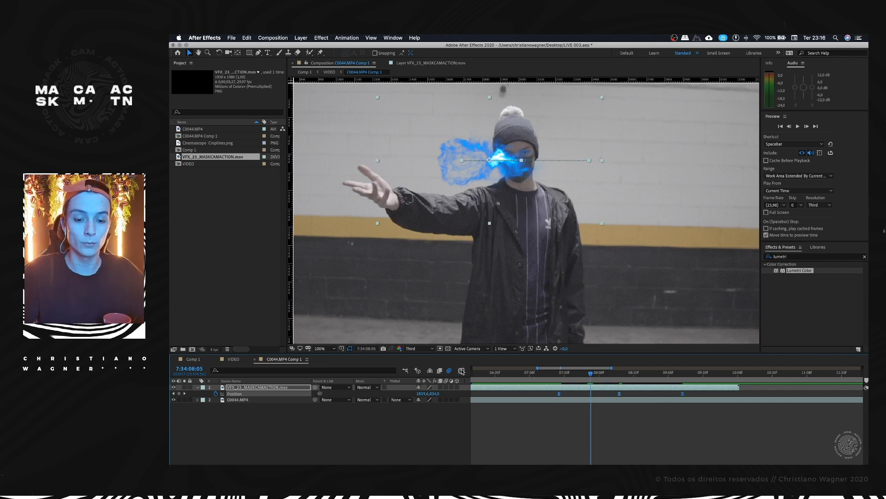
Step: Lengthen the incoming and outgoing influence of the middle Position keyframe in the speed graph, and check the motion
left_click(462, 371)
mouse_move(621, 452)
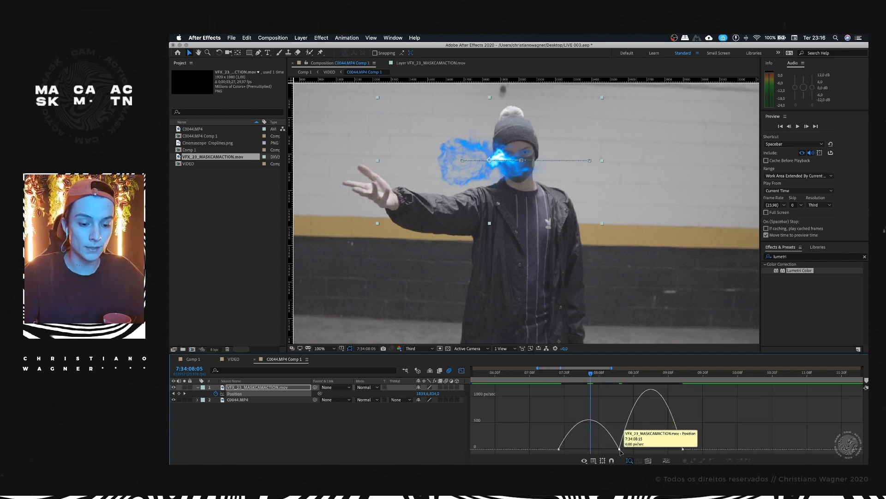
left_click_drag(610, 449, 645, 450)
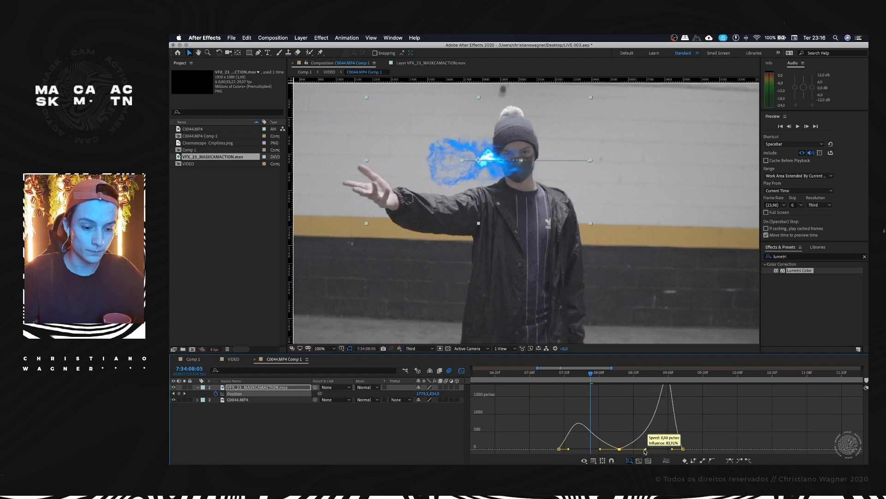
key("space")
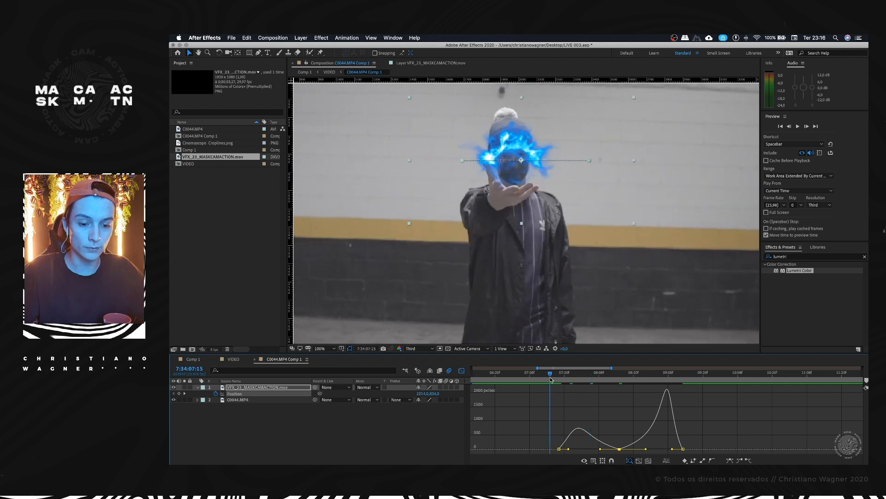
left_click_drag(599, 377, 691, 377)
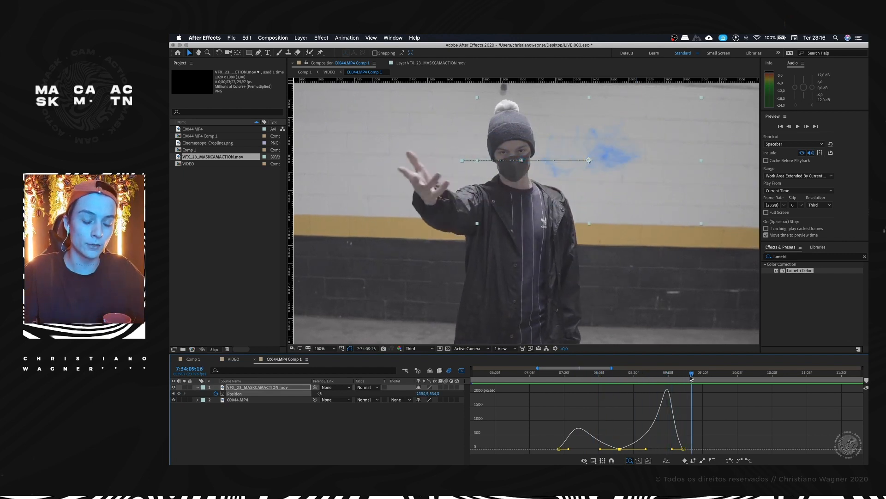
left_click(461, 370)
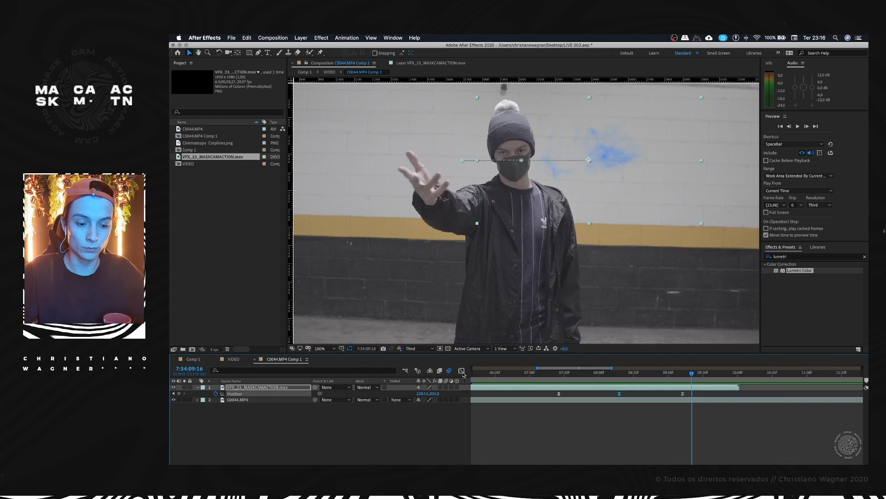
Step: Shift the third Position keyframe to 7:34:09:11 and add a fourth at 7:34:09:16 with the energy moved back toward the hand
left_click(698, 375)
left_click_drag(680, 394, 692, 376)
left_click_drag(625, 206, 544, 168)
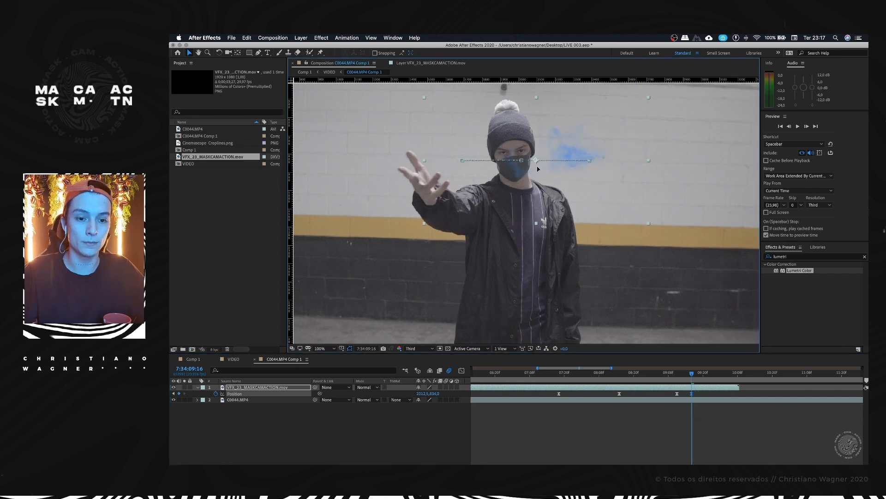
Step: Move the energy closer to the hand at the 7:34:09:11 keyframe, and shift the last Position keyframe later
mouse_move(691, 377)
left_mouse_down()
mouse_move(579, 378)
mouse_move(677, 375)
mouse_move(713, 393)
mouse_move(663, 375)
mouse_move(679, 375)
mouse_move(544, 378)
mouse_move(687, 375)
mouse_move(675, 374)
left_mouse_up()
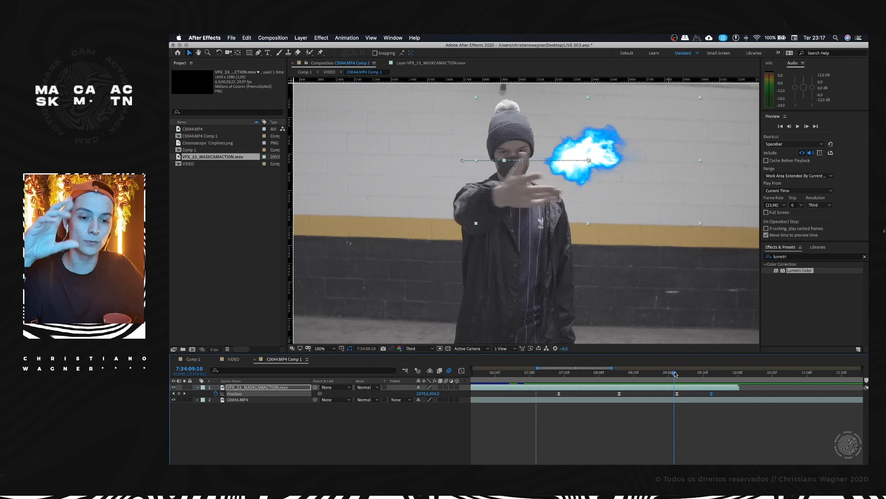
mouse_move(674, 374)
left_mouse_down()
mouse_move(651, 374)
mouse_move(677, 375)
left_mouse_up()
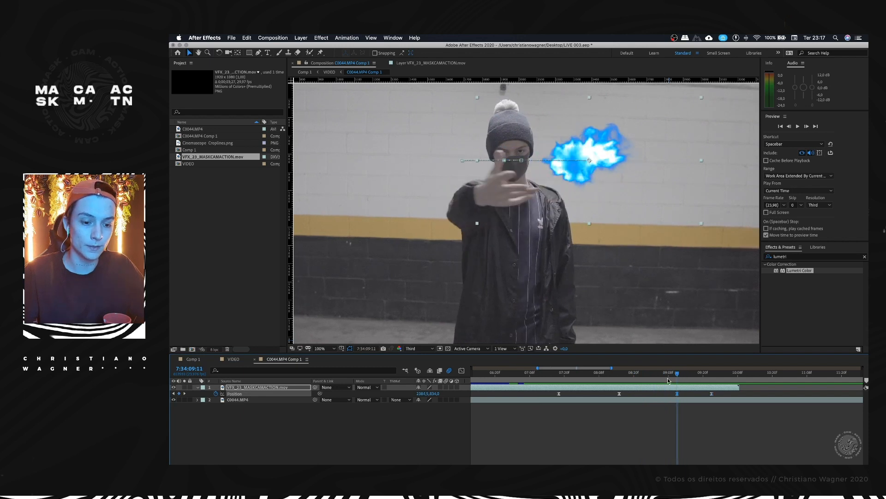
left_click_drag(594, 164, 568, 163)
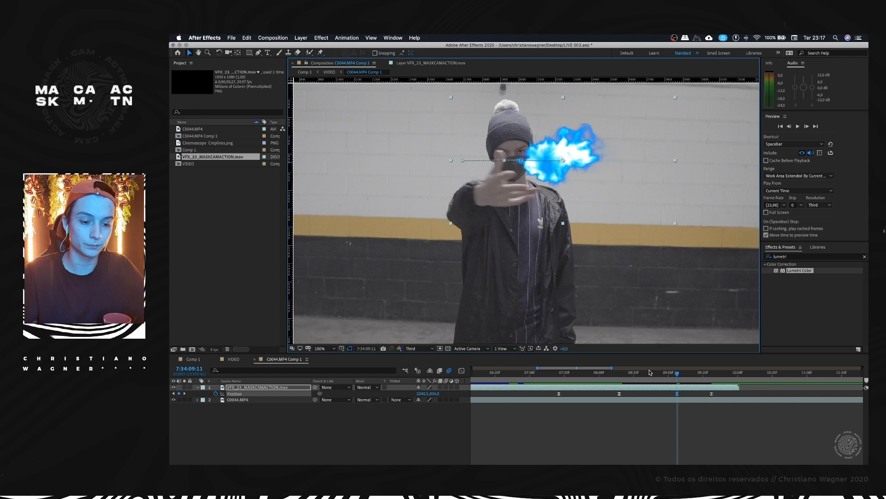
left_click_drag(679, 377, 689, 374)
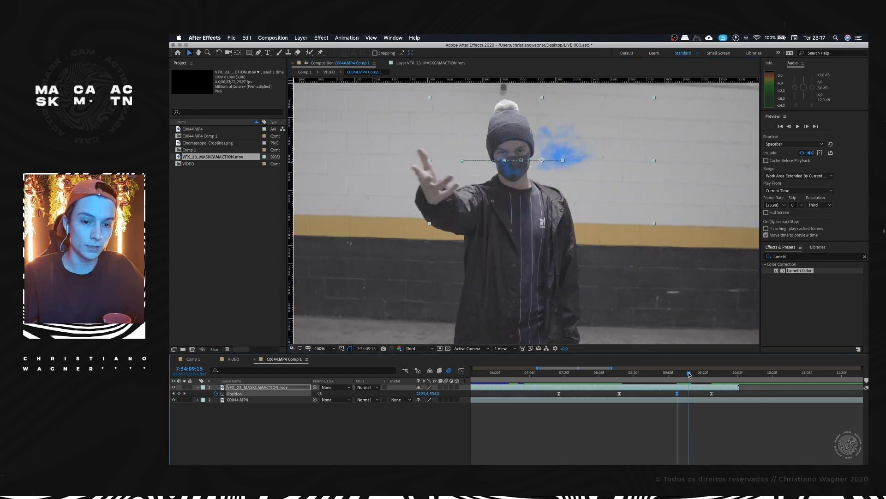
left_click_drag(715, 396, 568, 385)
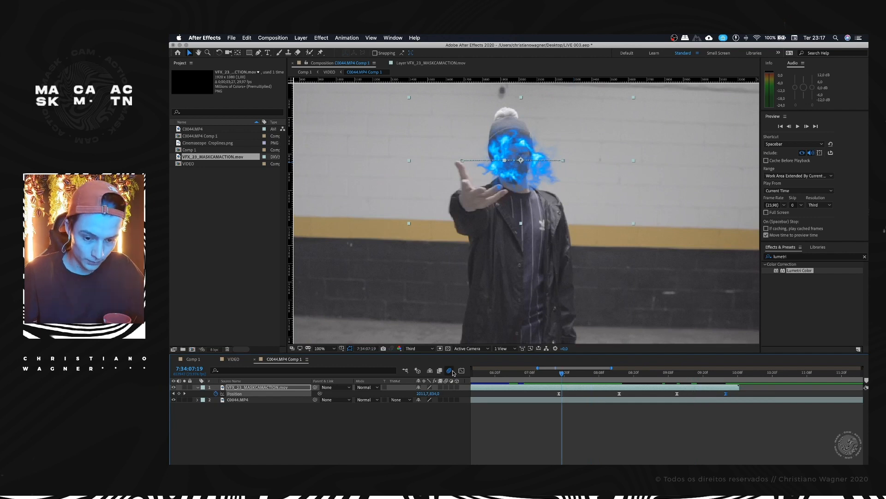
Step: Lengthen the incoming and outgoing influence of the third Position keyframe in the speed graph
left_click(461, 372)
left_click(678, 448)
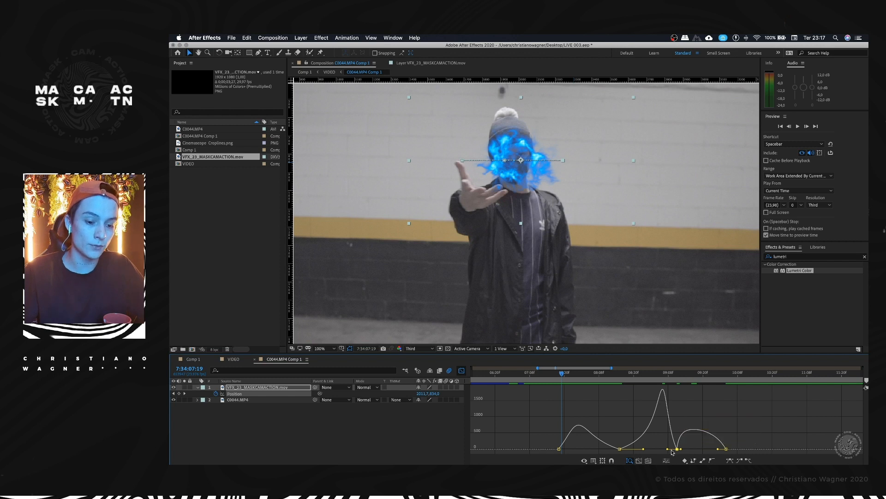
left_click_drag(668, 451, 666, 450)
left_click(682, 449)
left_click_drag(685, 449, 692, 452)
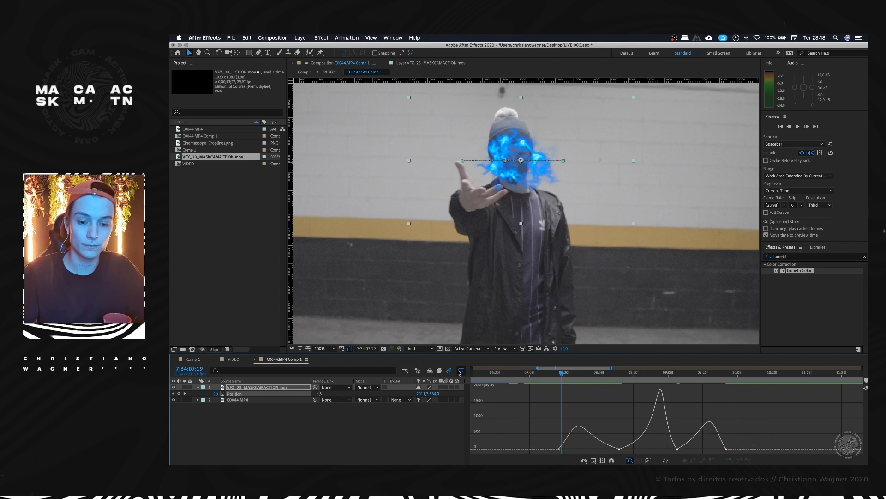
left_click(460, 371)
Step: Scrub through the animation up to 7:34:09:09 to check how the energy follows the hand
left_click_drag(557, 372, 641, 372)
left_click_drag(569, 373, 666, 369)
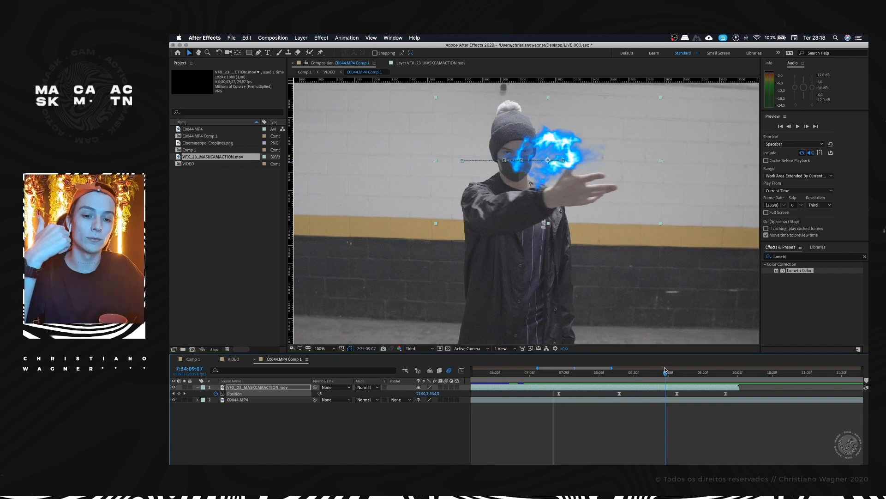
left_click_drag(664, 369, 671, 368)
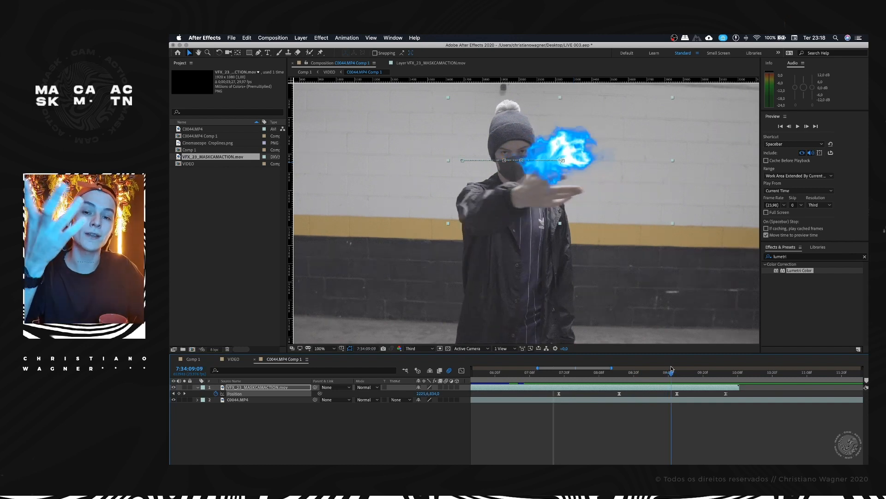
left_click_drag(671, 368, 672, 369)
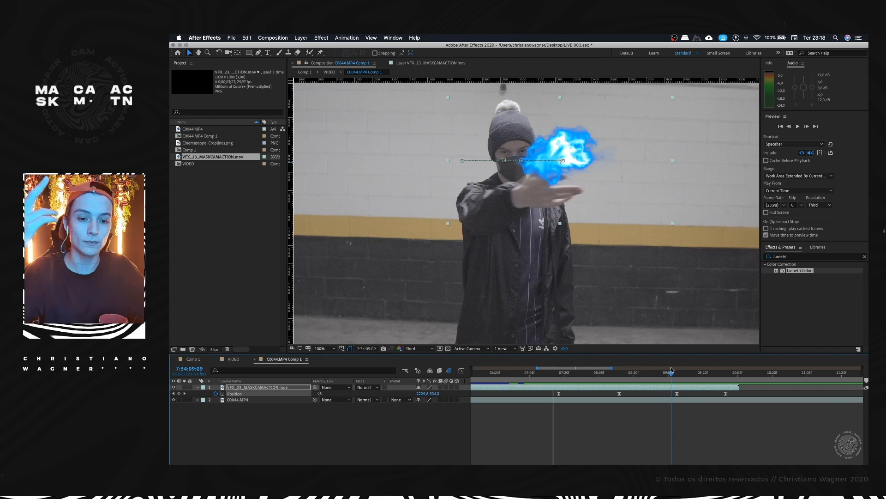
Step: Try pre-composing the VFX_23_MASKCAMACTION.mov layer as FOGO with its attributes left in place, then undo it
left_click(401, 452)
left_click(293, 389)
right_click(279, 388)
left_click(262, 388)
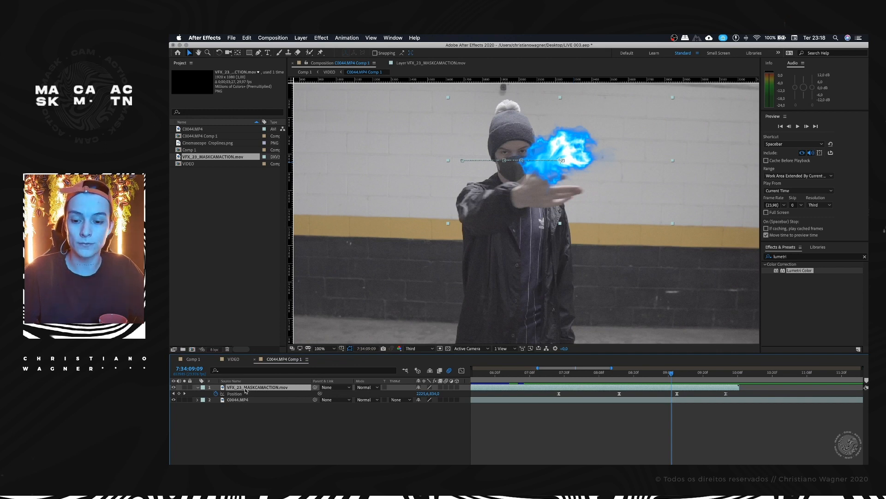
right_click(245, 388)
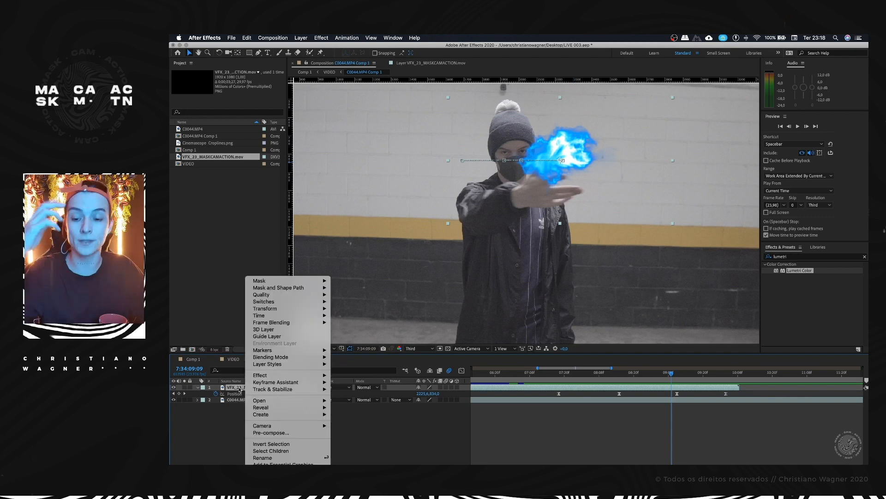
left_click(286, 433)
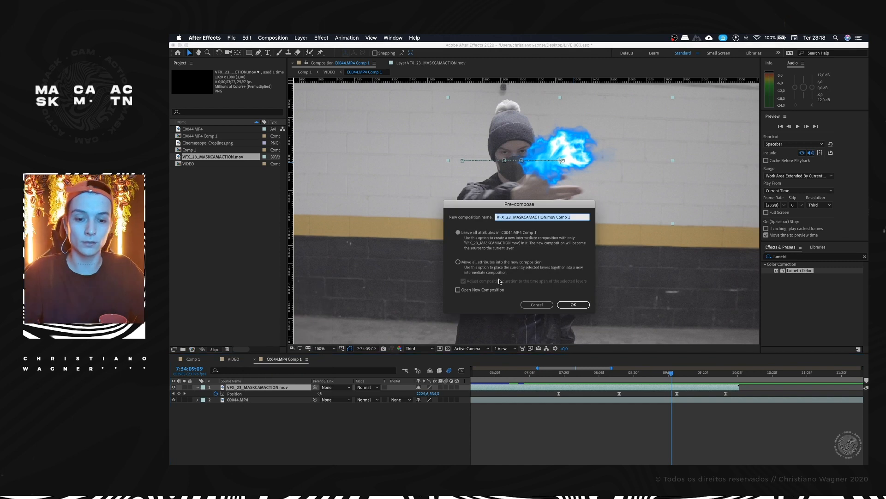
type("FOGO")
key("Return")
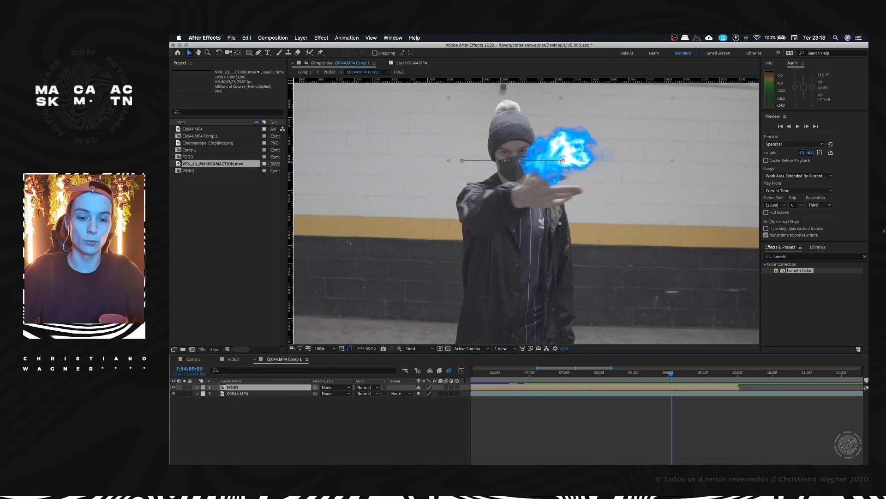
key("Caps_Lock")
key("p")
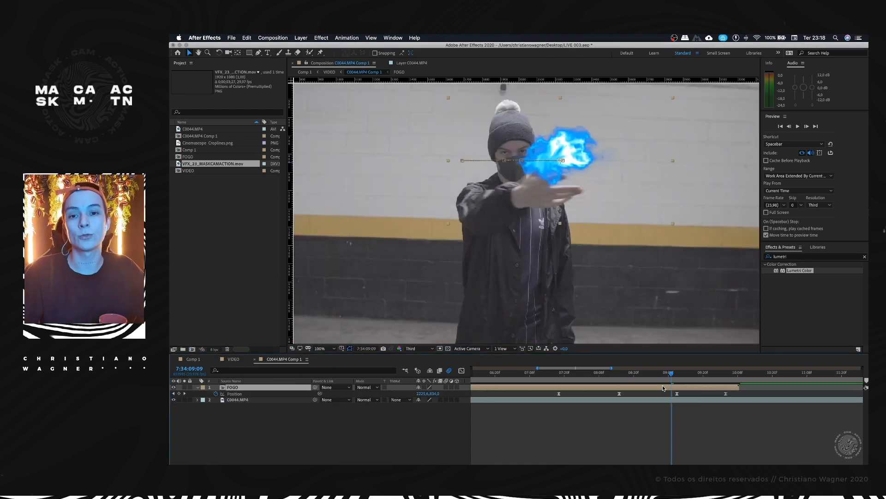
key("ctrl+z")
Step: Pre-compose the VFX_23_MASKCAMACTION.mov layer, moving all its attributes into the new composition VFX_23_MASKCAMACTION.mov Comp 1
right_click(242, 387)
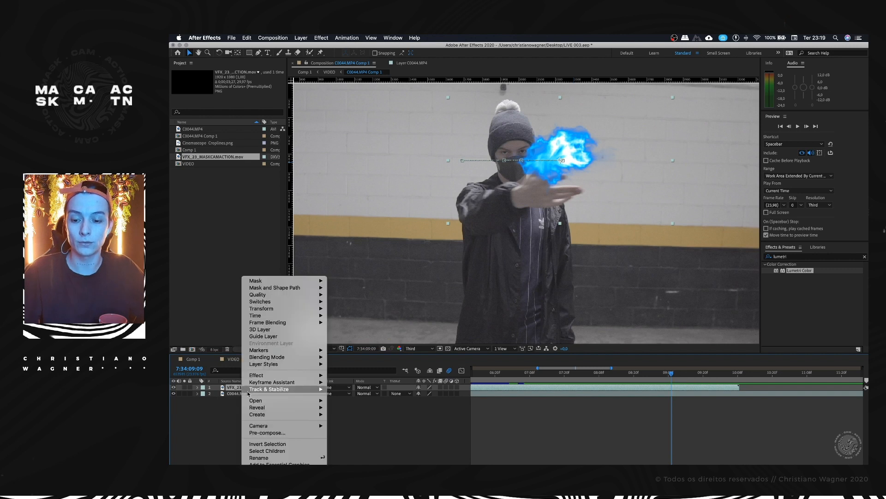
left_click(267, 433)
left_click(463, 262)
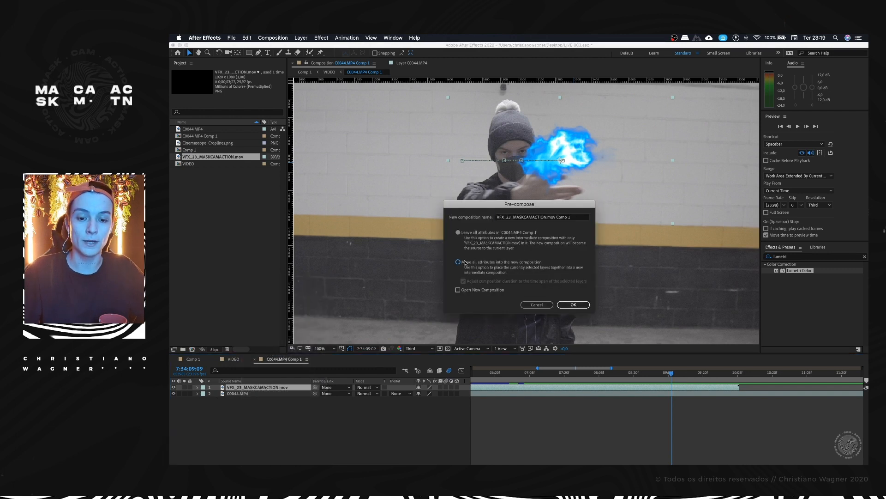
left_click(574, 305)
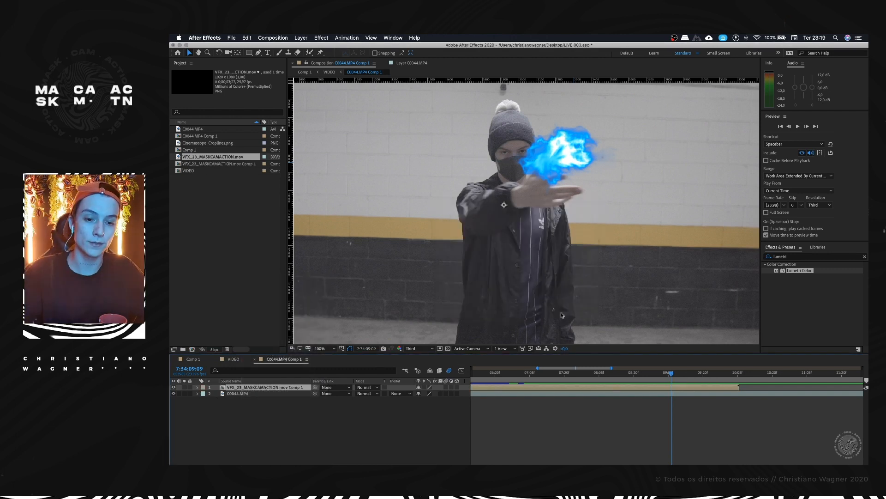
Step: Open the VFX_23_MASKCAMACTION.mov Comp 1 pre-comp and reveal the Position keyframes of the layer inside it
scroll(548, 295, "down", 6)
double_click(245, 387)
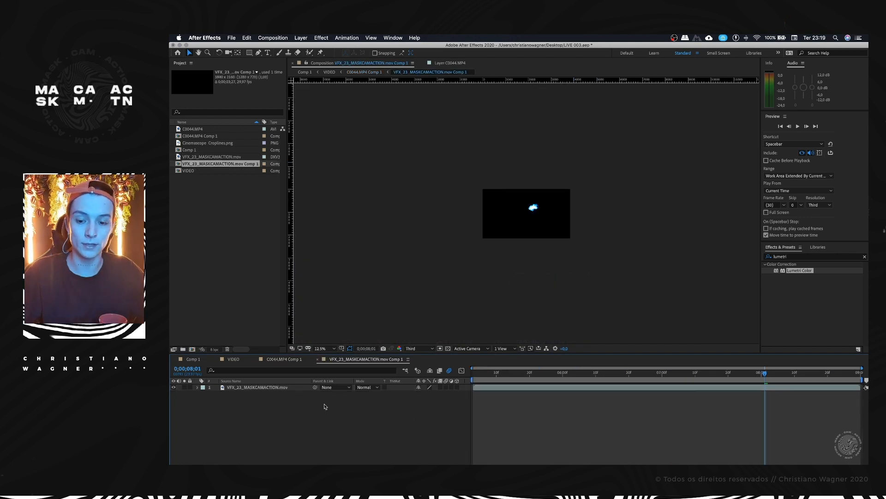
left_click(289, 389)
key("p")
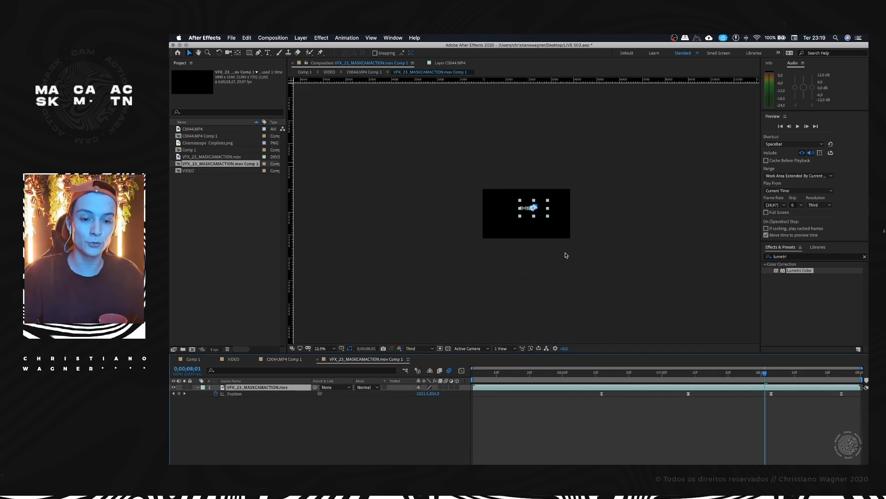
scroll(555, 218, "up", 4)
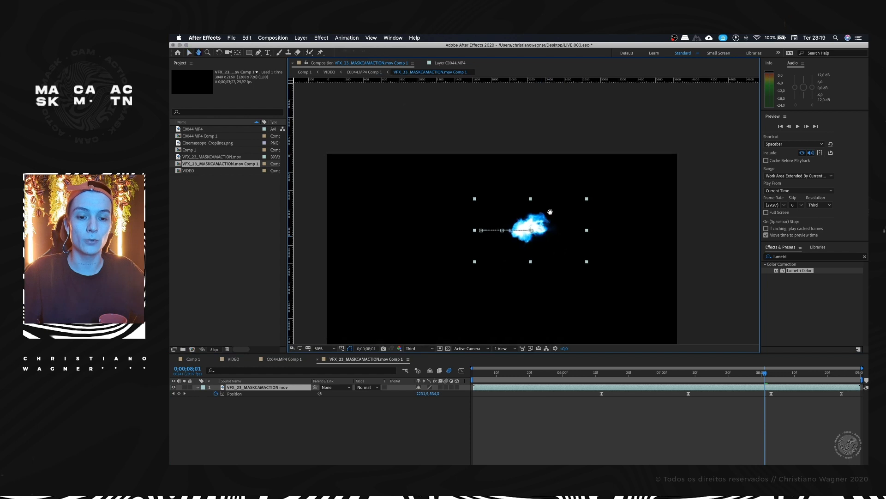
Step: Return to C0044.MP4 Comp 1 and scrub the arm swing, leaving the playhead at 7:34:09:08
left_click(287, 360)
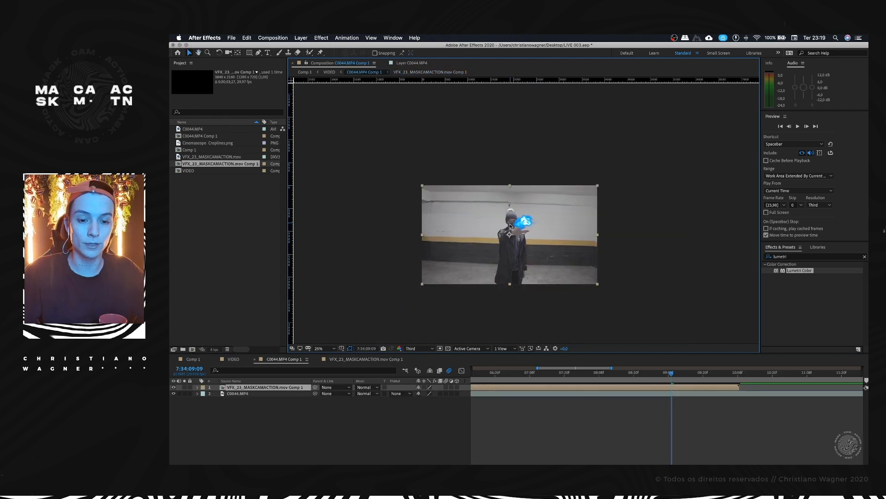
scroll(510, 236, "up", 2)
scroll(508, 232, "down", 3)
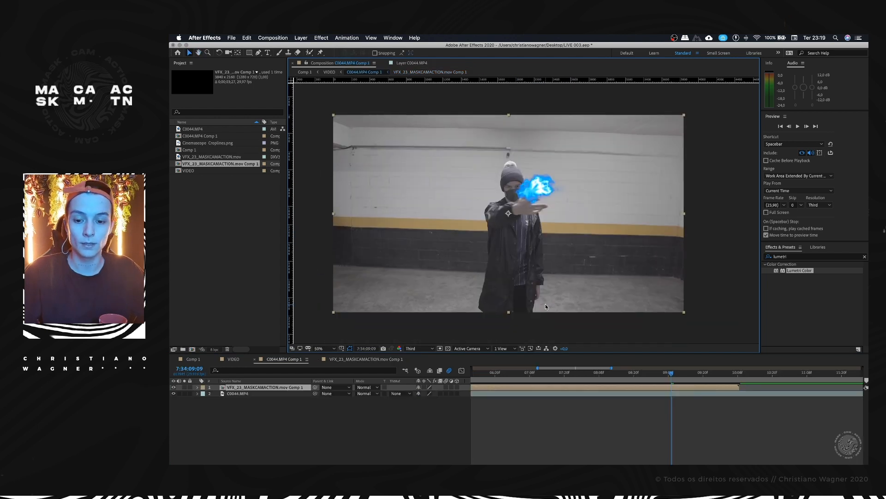
left_click_drag(672, 374, 648, 373)
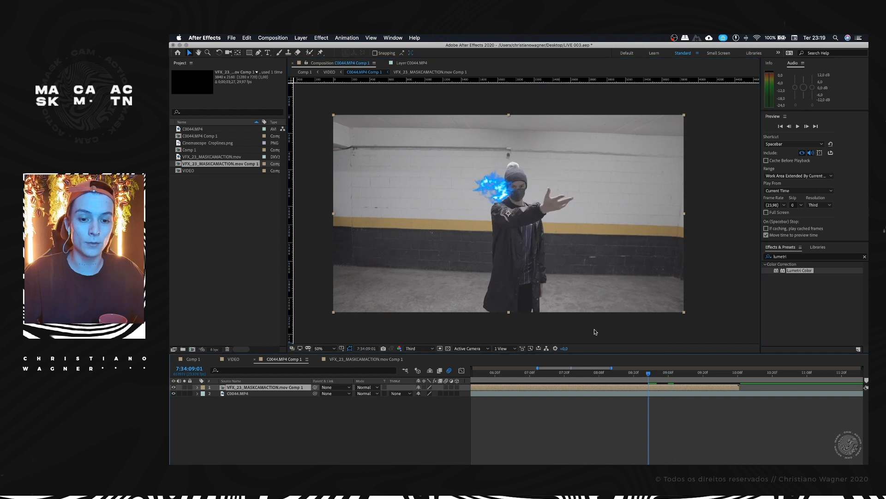
scroll(547, 208, "up", 4)
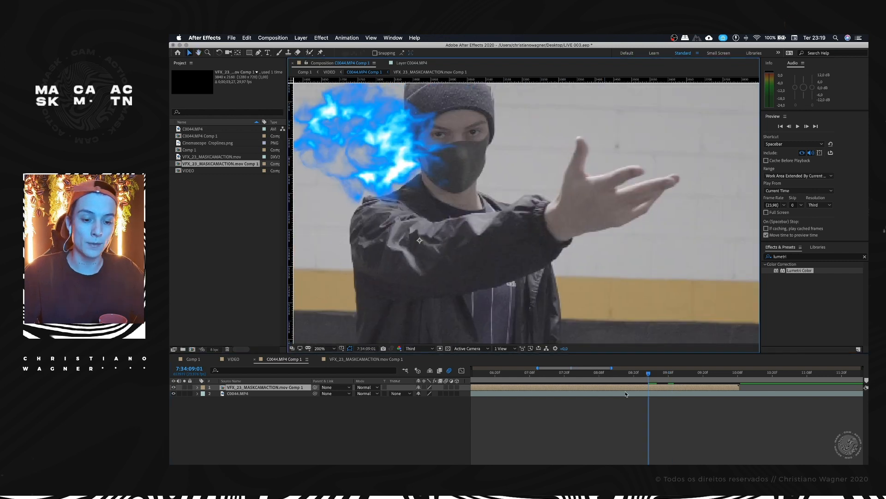
left_click_drag(651, 376, 669, 373)
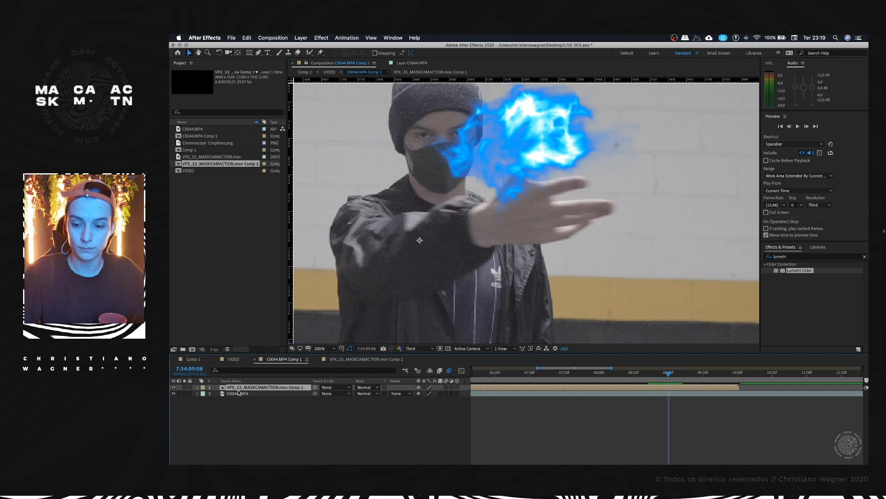
Step: Lower the Opacity of the VFX_23_MASKCAMACTION.mov Comp 1 layer to 31% to see the hand beneath the energy
key("t")
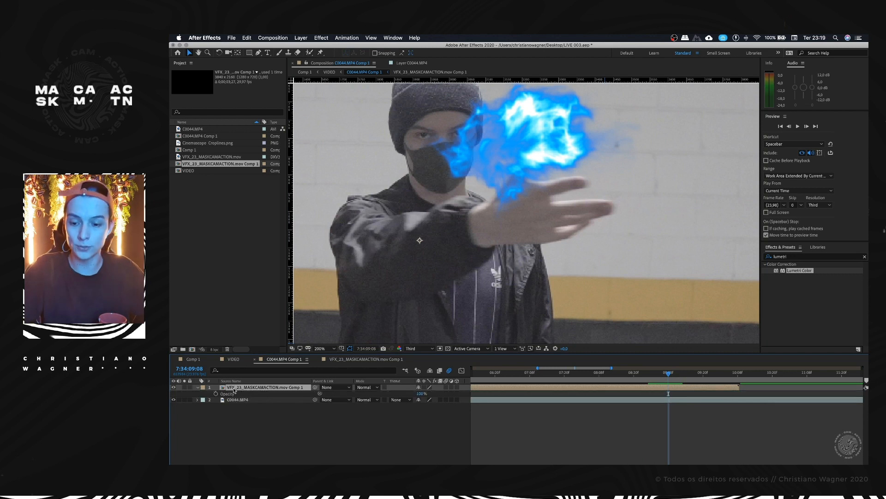
key("t")
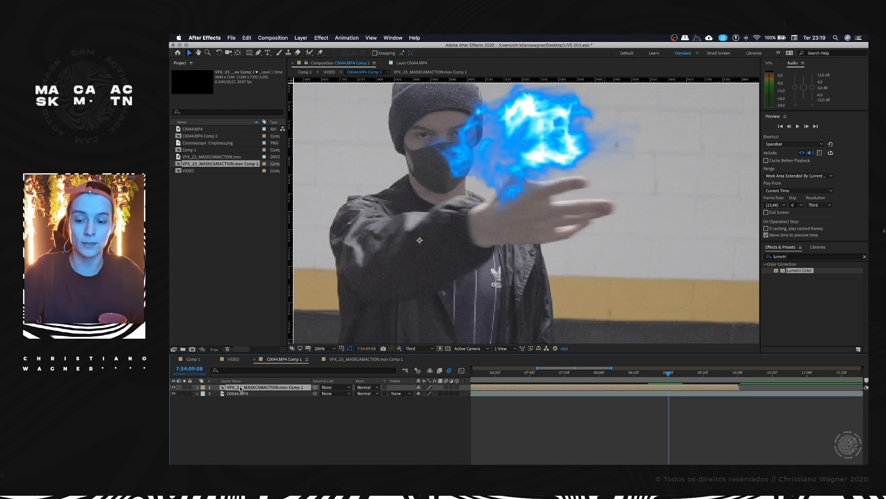
key("t")
left_click_drag(421, 393, 394, 394)
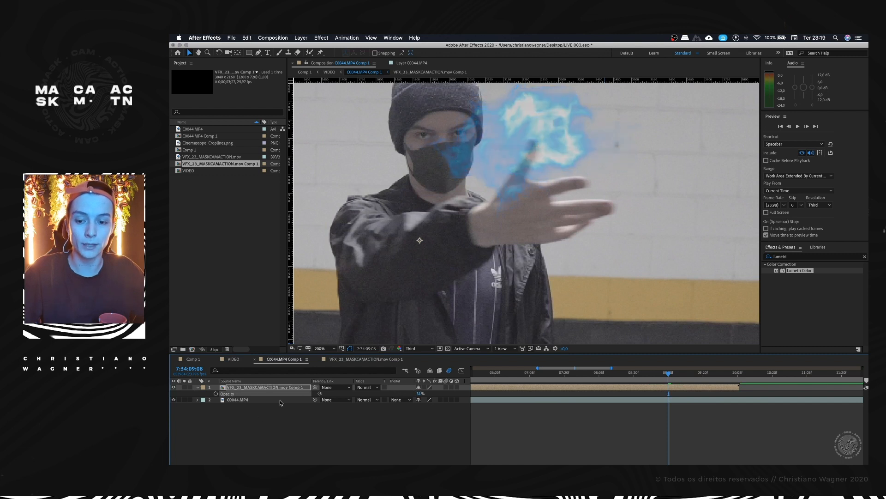
left_click(269, 388)
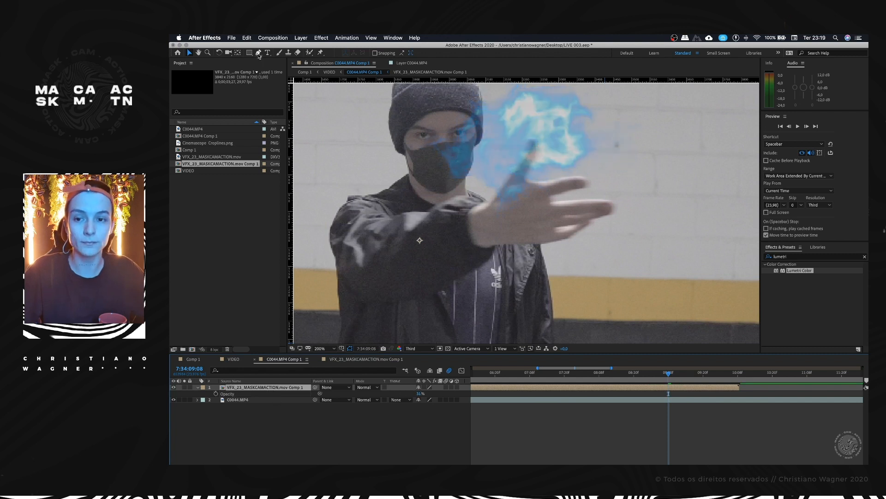
Step: Try drawing a Pen tool outline over the hand with no layer selected, then delete the resulting shape layer
left_click(270, 426)
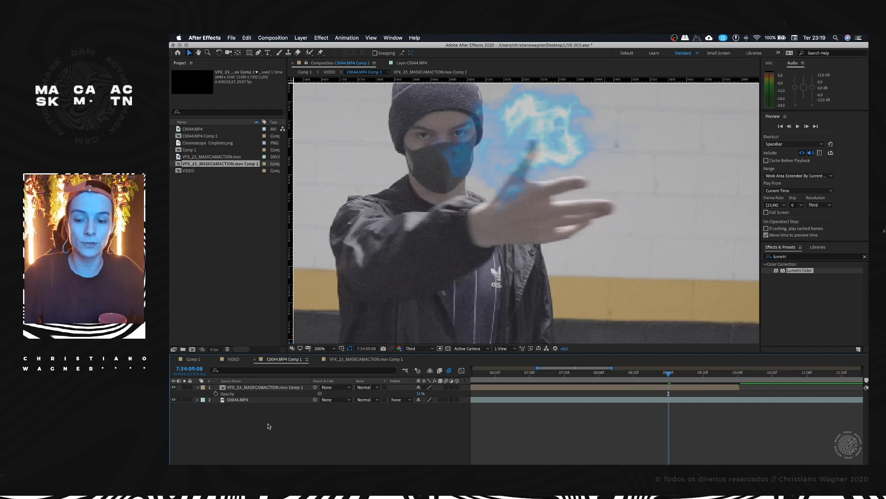
left_click(259, 53)
left_click(473, 228)
left_click_drag(518, 187, 548, 208)
left_click_drag(548, 254, 519, 266)
left_click(474, 229)
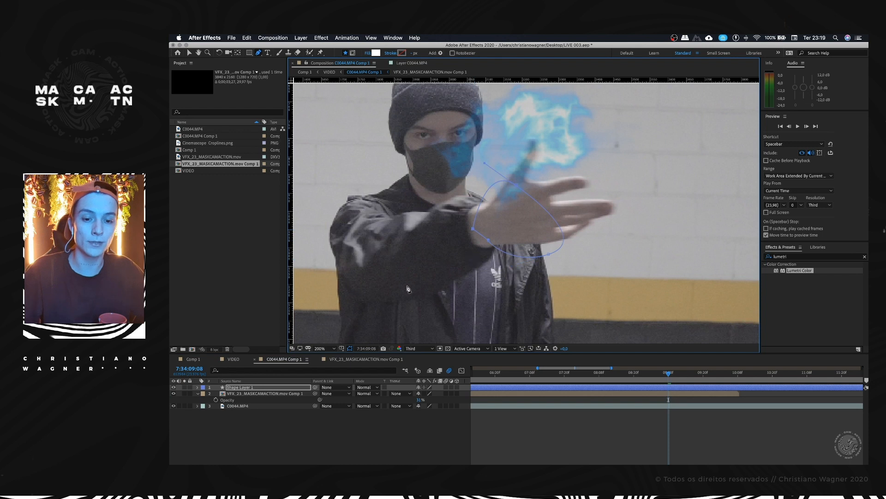
left_click(247, 389)
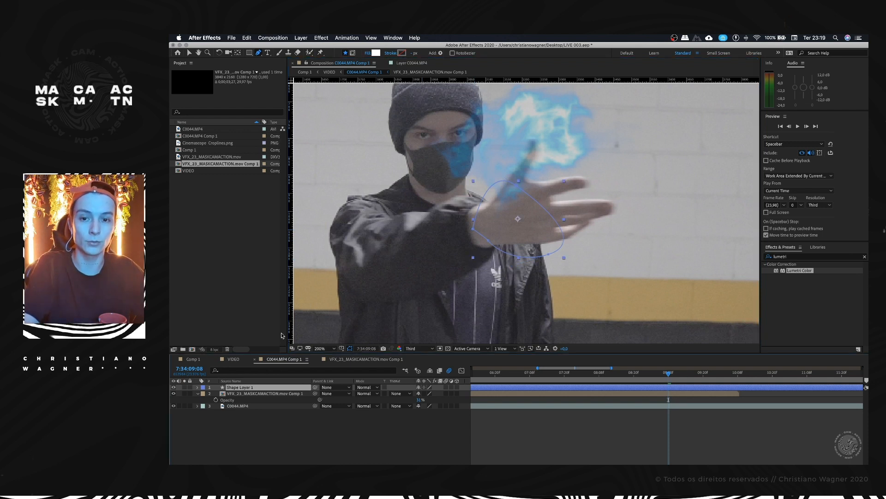
key("Delete")
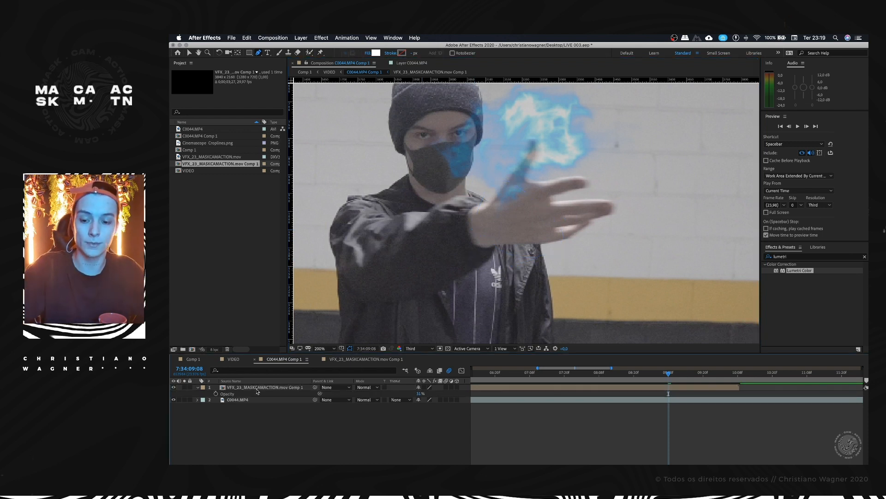
Step: Draw a closed Pen tool mask around the outstretched hand, thumb and fingers on the VFX_23_MASKCAMACTION.mov Comp 1 layer
left_click(249, 388)
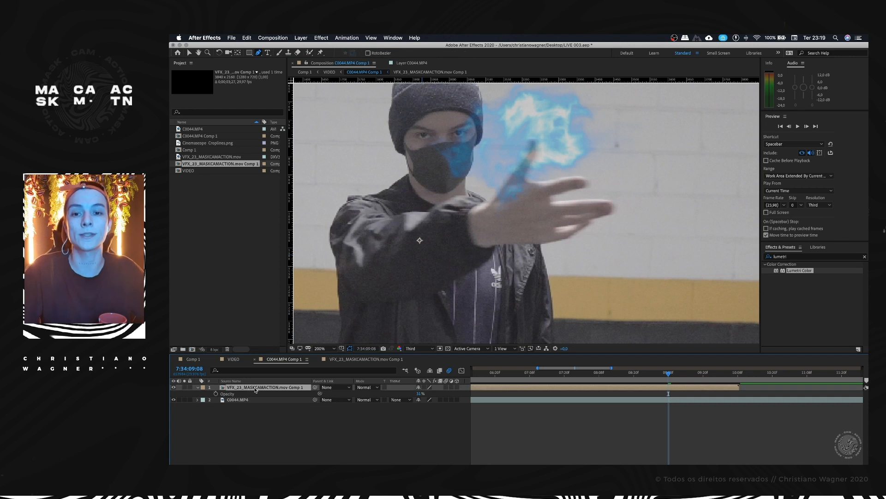
left_click(260, 56)
left_click_drag(517, 195, 509, 219)
left_click(478, 228)
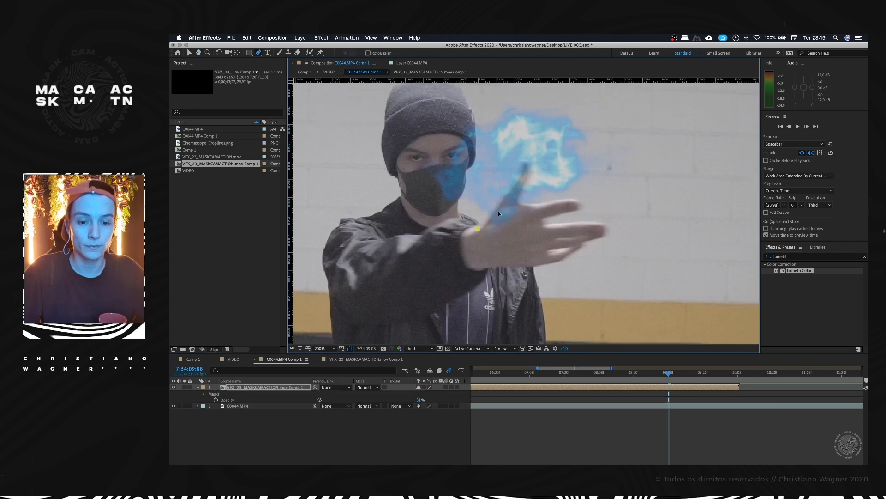
left_click_drag(512, 188, 550, 201)
left_click_drag(576, 201, 562, 213)
left_click_drag(545, 219, 547, 223)
left_click_drag(565, 225, 579, 224)
left_click_drag(602, 228, 526, 263)
left_click_drag(483, 251, 479, 244)
left_click(478, 228)
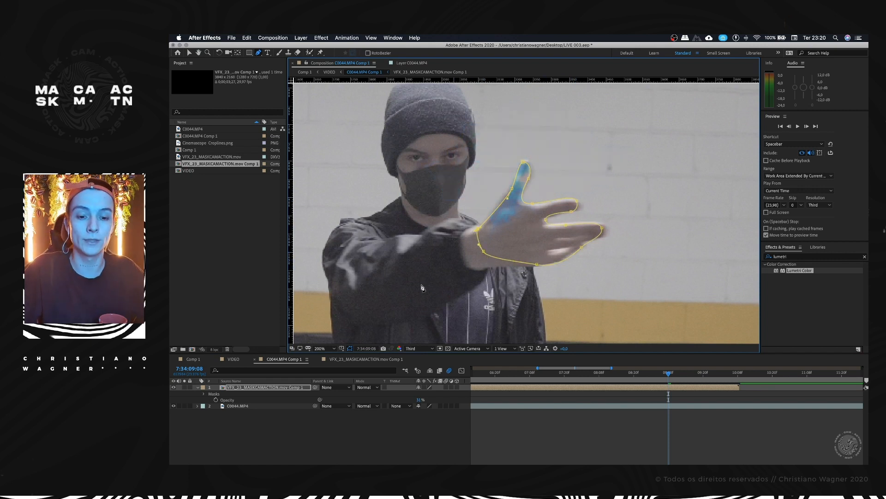
Step: Expand the layer's mask properties and invert Mask 1 so the energy is hidden inside the hand outline
left_click(250, 390)
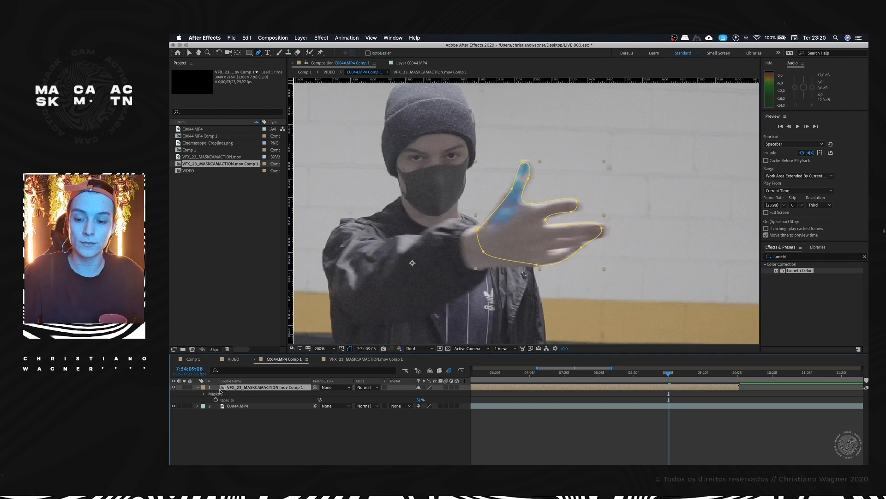
left_click(203, 394)
left_click(206, 394)
left_click(198, 388)
left_click(198, 388)
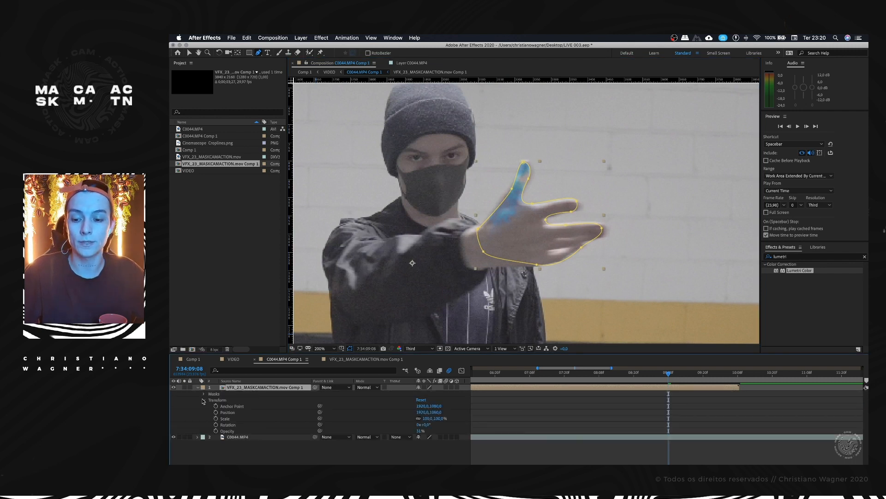
left_click(205, 395)
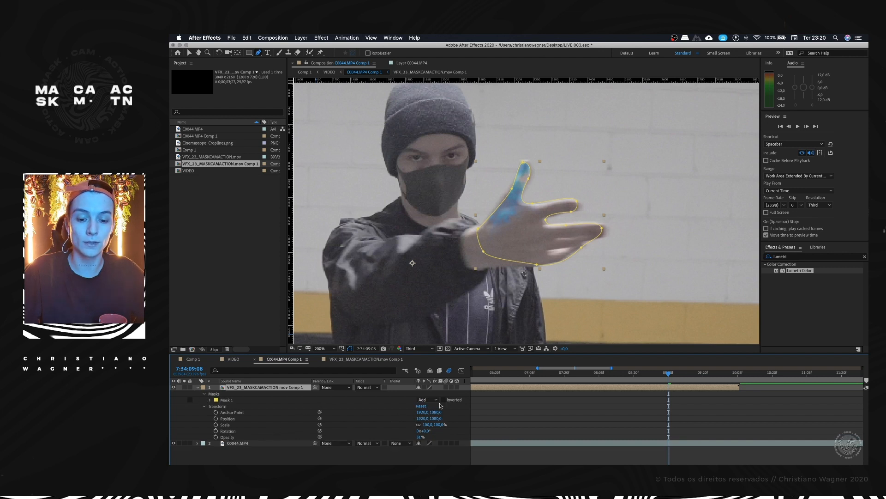
left_click(577, 403)
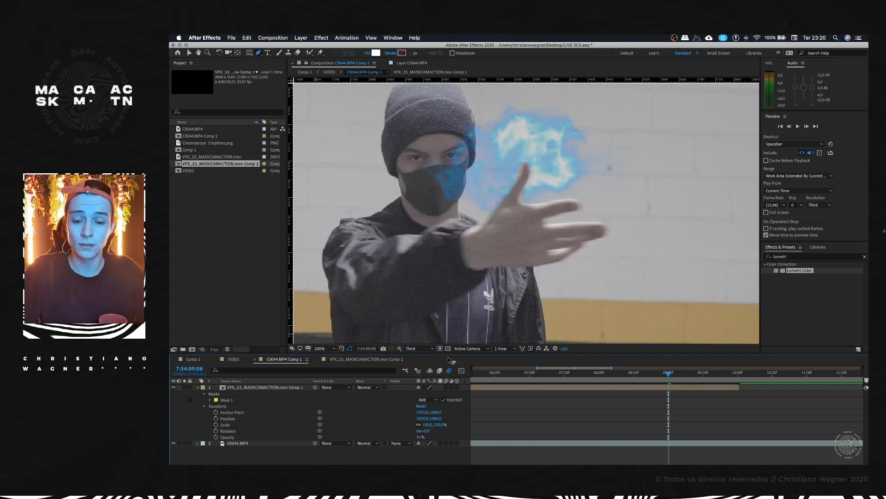
Step: Soften the edges of Mask 1 by increasing its Mask Feather
left_click(211, 401)
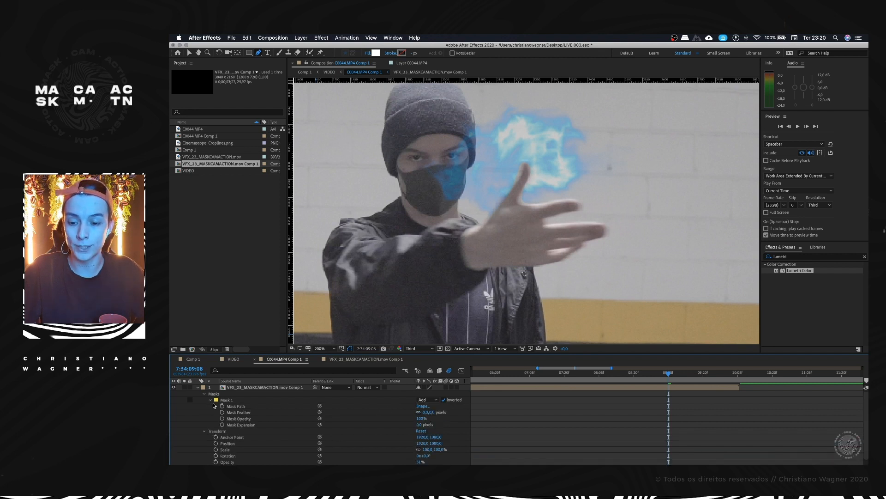
mouse_move(433, 412)
left_mouse_down()
mouse_move(442, 410)
mouse_move(429, 410)
left_mouse_up()
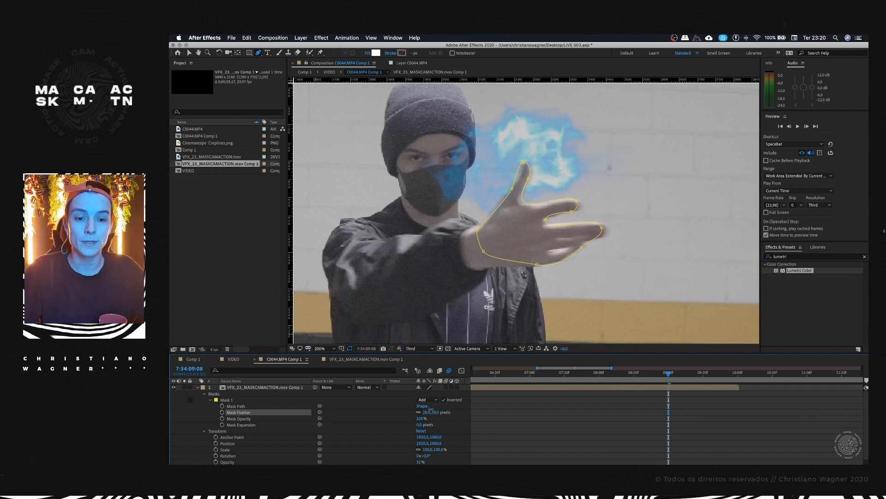
left_click(645, 406)
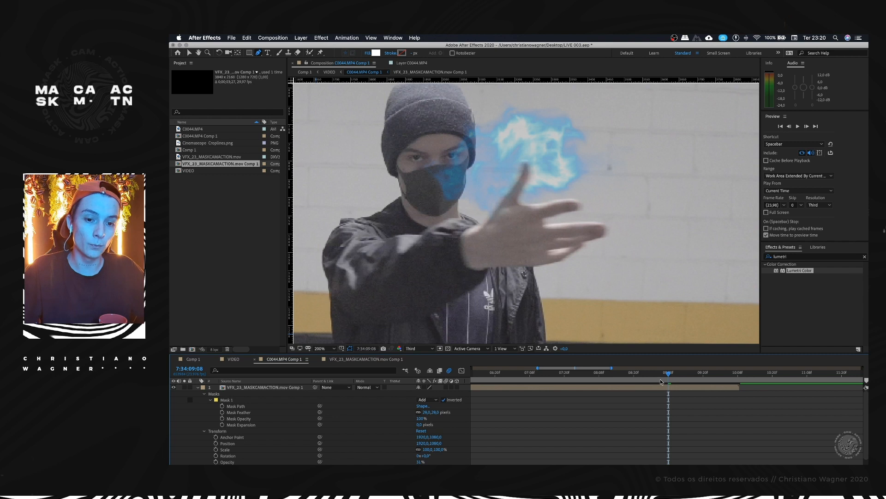
Step: Enable Mask Path keyframing for Mask 1 at 7:34:09:08 and select the whole mask for moving
left_click_drag(667, 376, 669, 372)
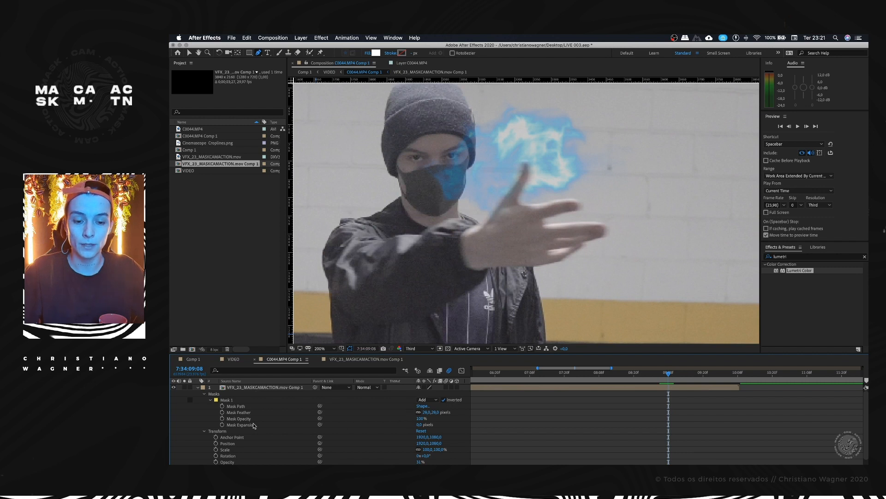
left_click(222, 406)
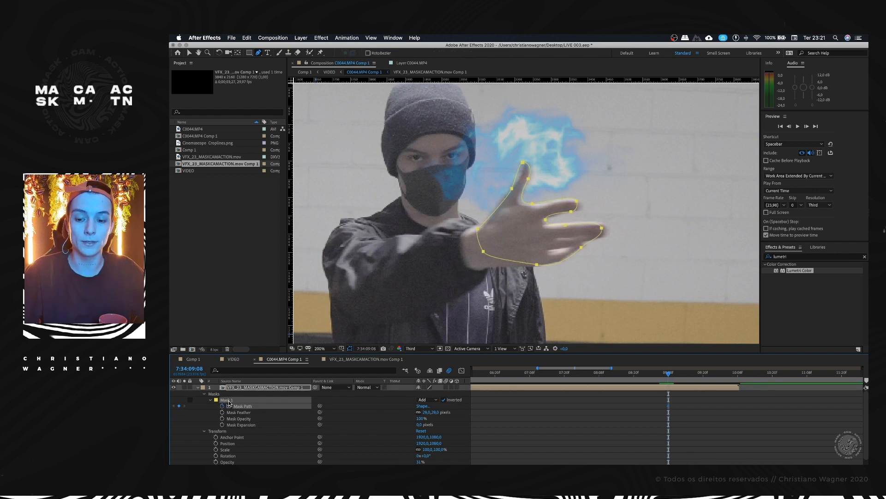
key("v")
left_click(229, 400)
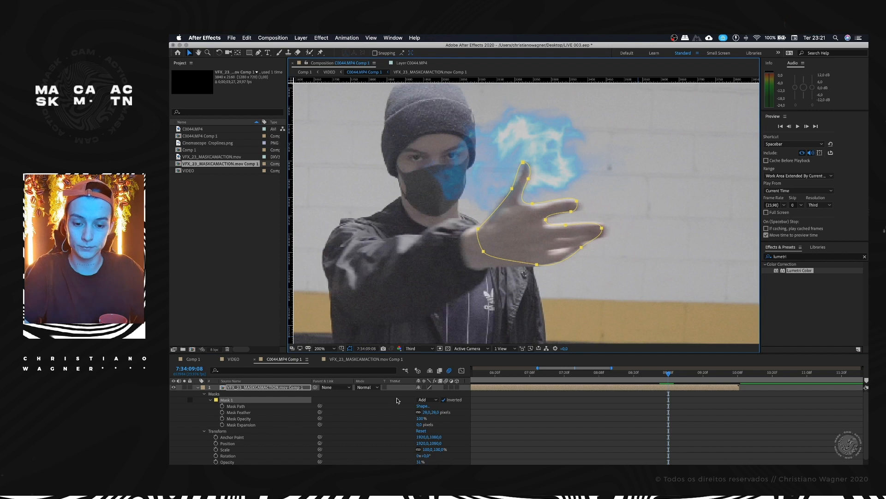
left_click(223, 407)
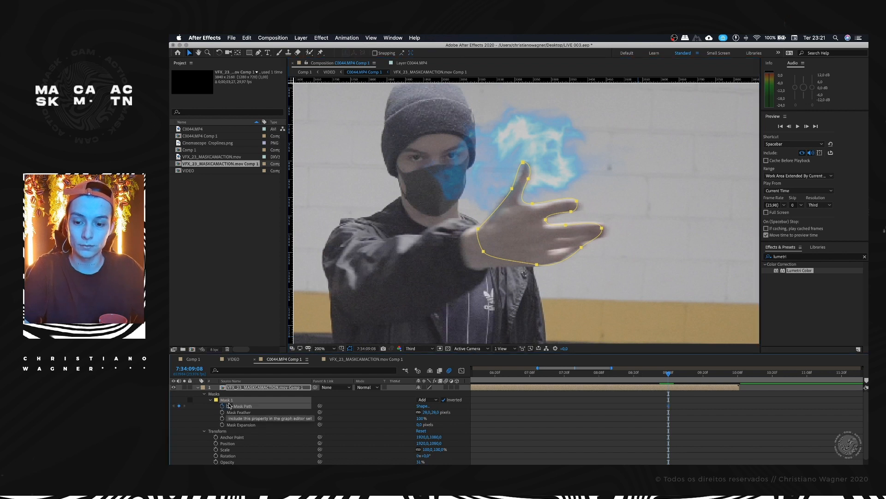
Step: Shift the Mask 1 path frame by frame at 7:34:09:09 and 7:34:09:10 to follow the moving hand
key("Page_Down")
left_click_drag(478, 231, 393, 230)
key("Page_Down")
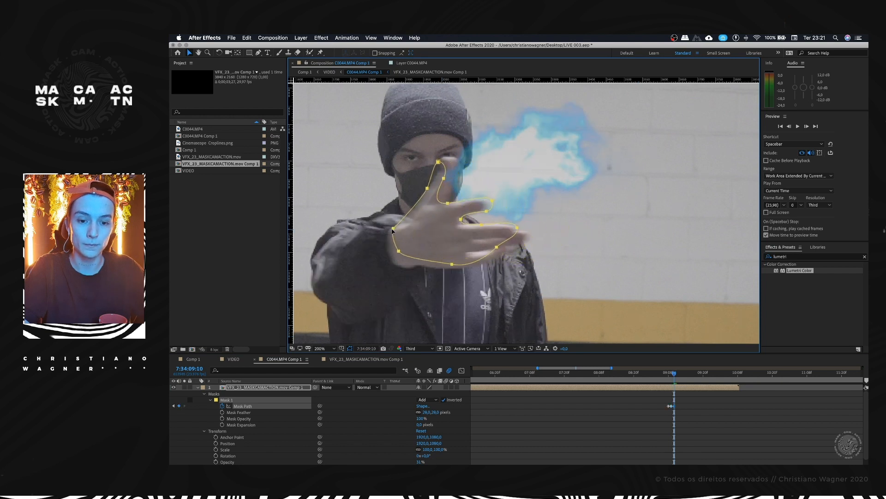
Step: Reshape the thumb points of Mask 1 at 7:34:09:10 and shift the mask over the hand at 7:34:09:11
left_click(441, 162)
left_click_drag(441, 162, 454, 159)
left_click_drag(444, 178, 429, 189)
key("Page_Down")
left_click_drag(495, 248, 471, 249)
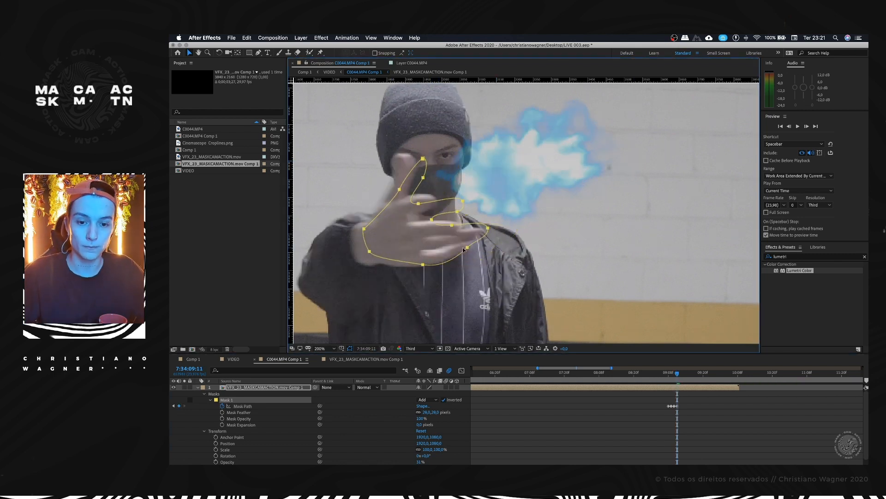
Step: Add a Mask Path keyframe at 7:34:09:07 by moving the whole mask onto the outstretched hand
left_click(667, 374)
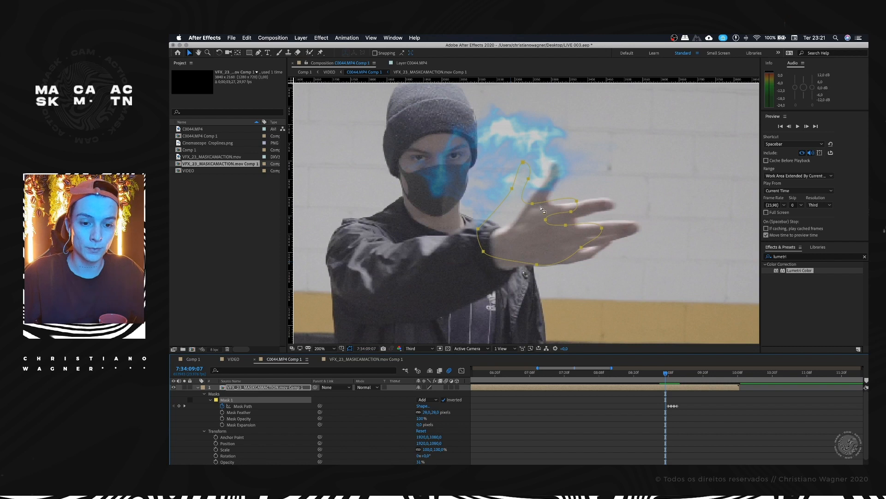
left_click_drag(533, 206, 561, 207)
left_click_drag(666, 373, 666, 374)
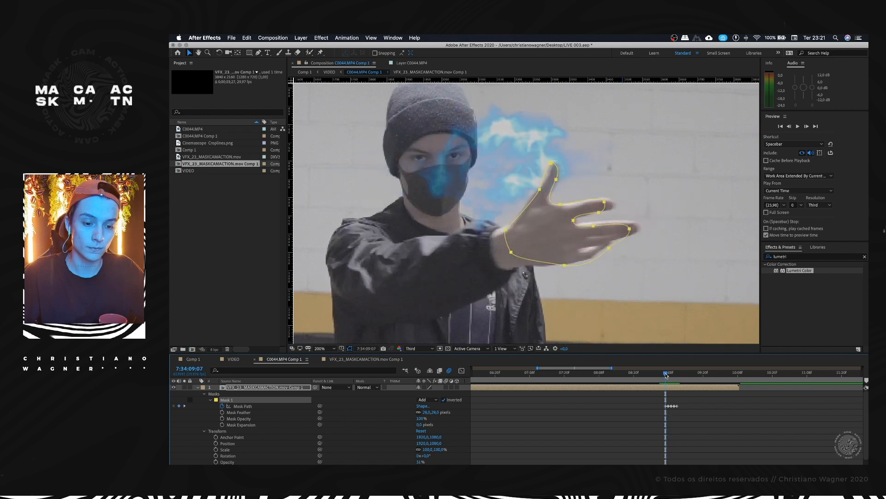
Step: Restore the VFX_23_MASKCAMACTION.mov Comp 1 layer's Opacity to 100%
scroll(658, 407, "down", 3)
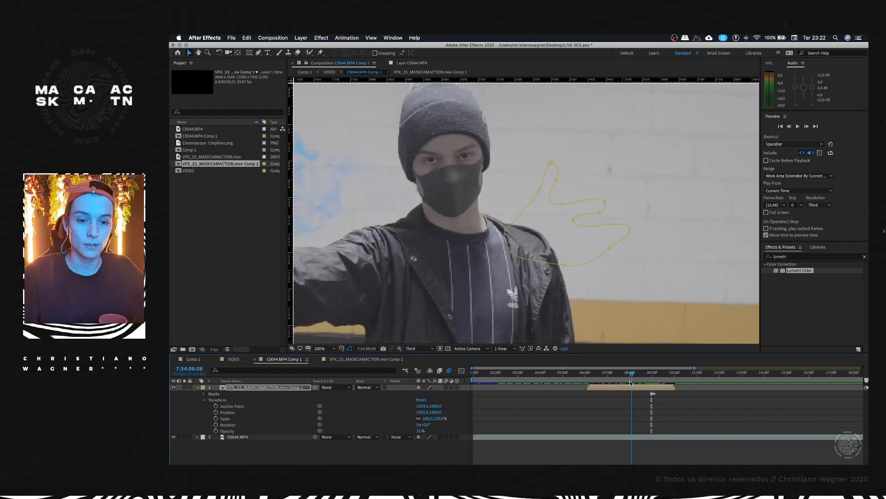
mouse_move(629, 379)
left_mouse_down()
mouse_move(658, 375)
mouse_move(616, 376)
left_mouse_up()
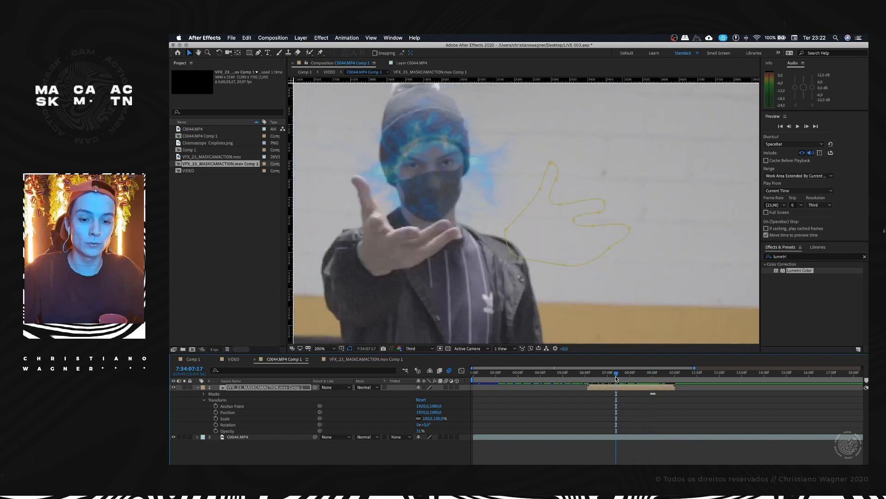
left_click(270, 387)
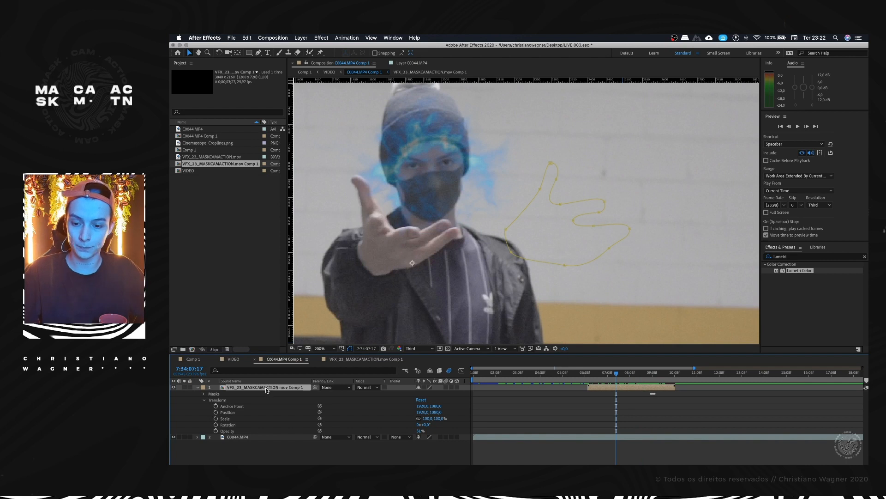
key("t")
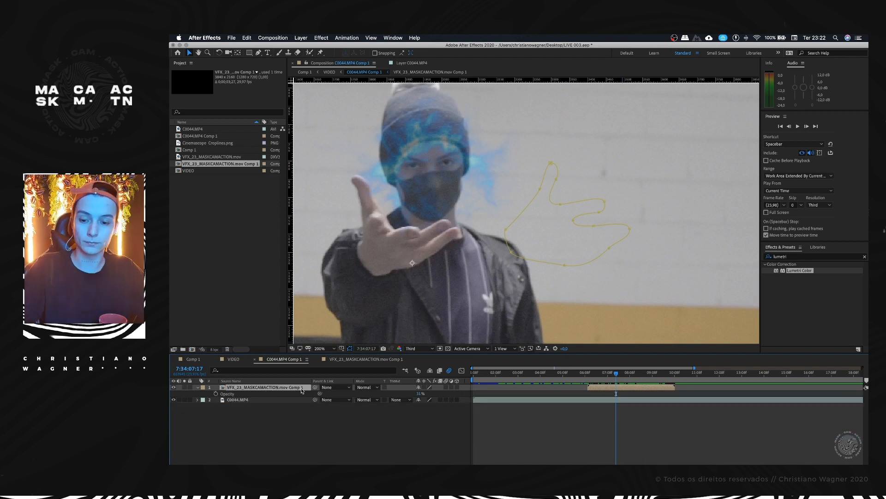
left_click_drag(417, 393, 471, 396)
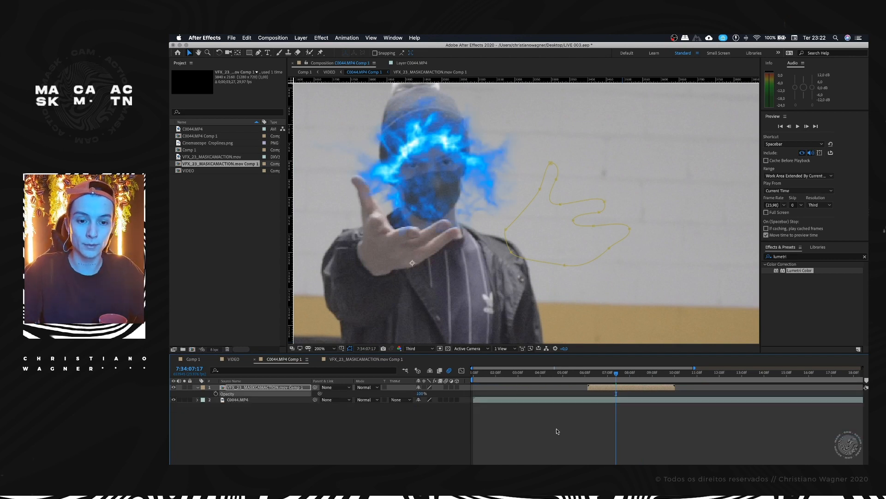
Step: Preview the masked energy effect over the full frame around 7:34:08:00 to check how it passes behind the hand
left_click(548, 426)
key("minus")
key("minus")
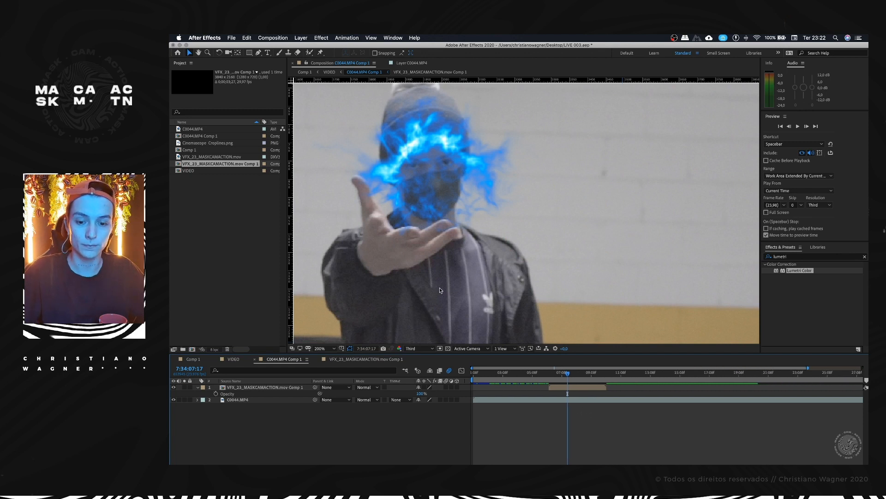
scroll(440, 290, "down", 3)
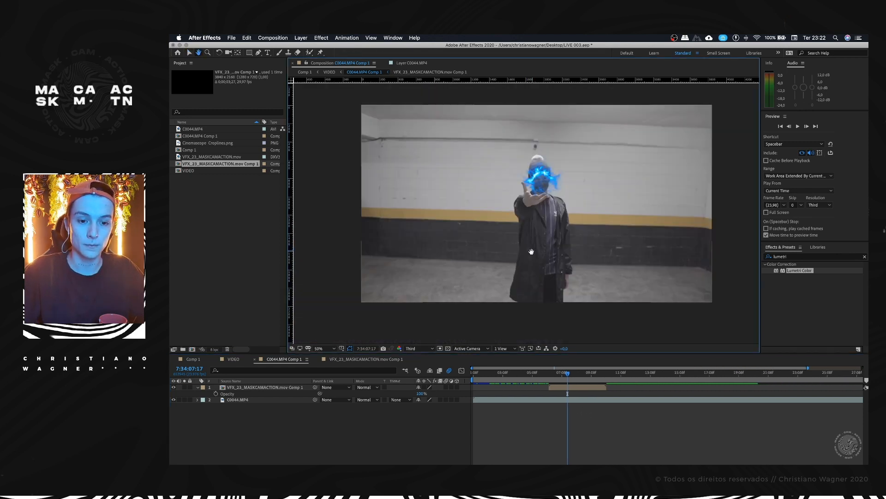
left_click_drag(531, 251, 526, 261)
mouse_move(564, 376)
left_mouse_down()
mouse_move(555, 374)
mouse_move(595, 372)
mouse_move(580, 372)
left_mouse_up()
key("space")
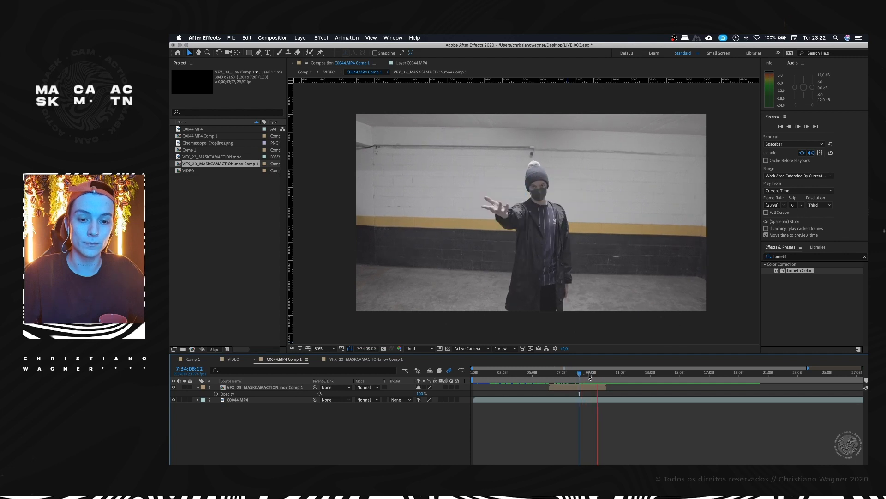
key("space")
left_click_drag(560, 374, 574, 375)
left_click_drag(579, 374, 573, 375)
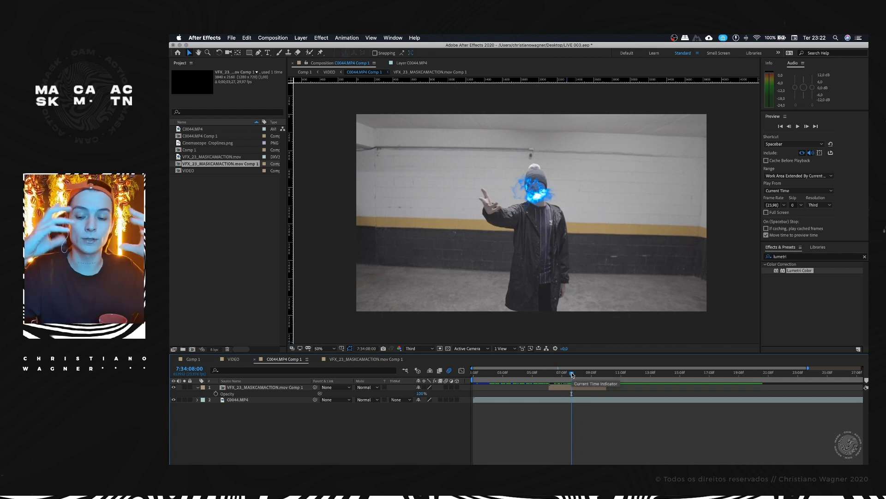
Step: Find the Displacement Map effect by searching for "map" and apply it to the C0044.MP4 layer
left_click(245, 400)
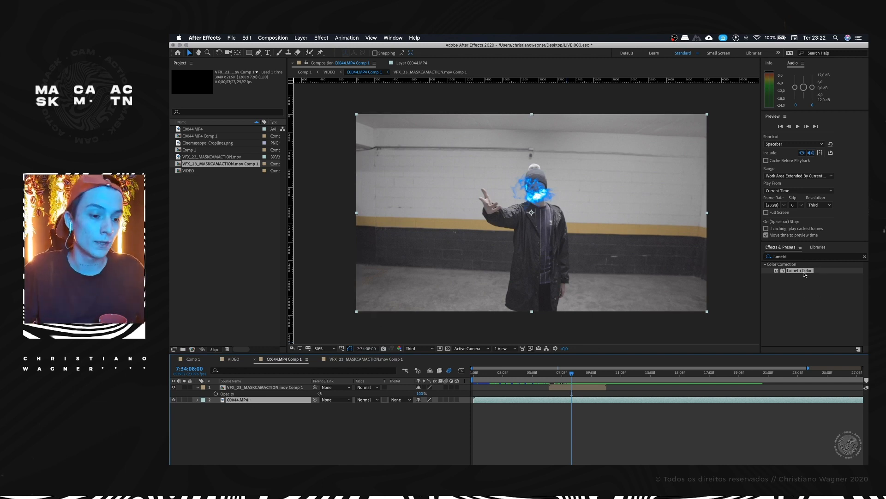
left_click(802, 256)
type("map")
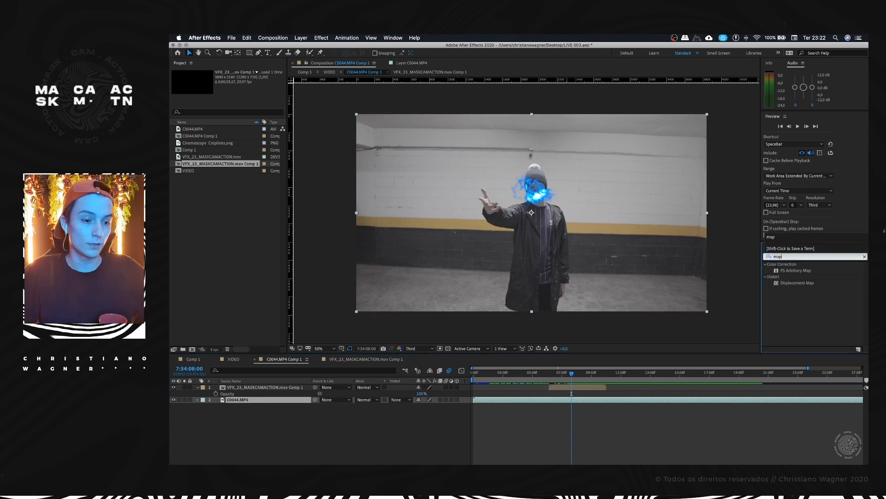
left_click_drag(795, 284, 714, 289)
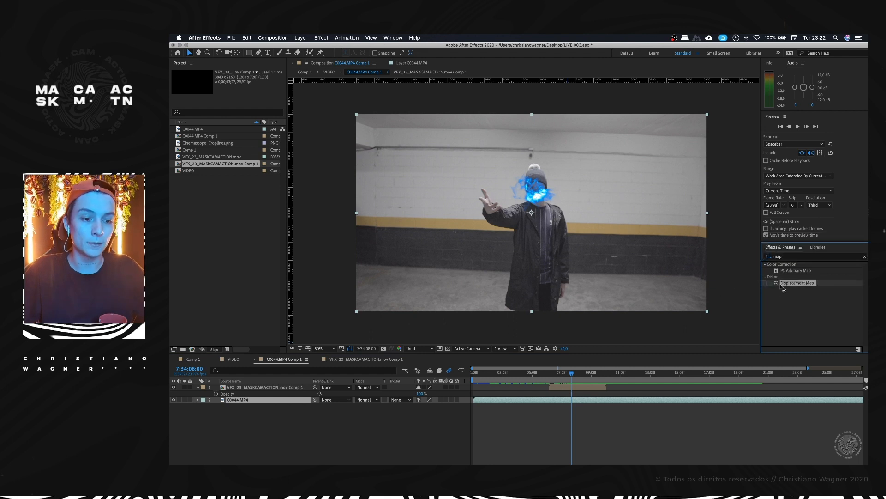
left_click_drag(388, 344, 238, 401)
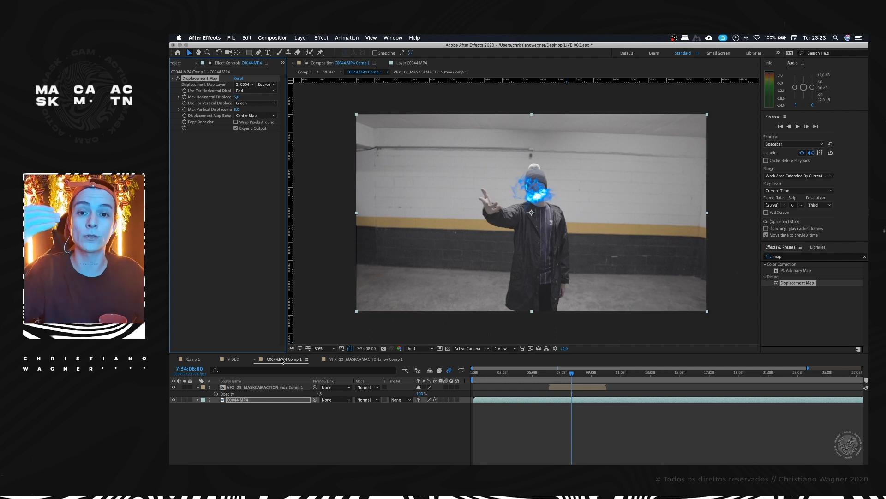
Step: Set the Displacement Map Layer of C0044.MP4's effect to VFX_23_MASKCAMACTION.mov Comp 1
scroll(535, 211, "up", 2)
left_click_drag(551, 178, 539, 213)
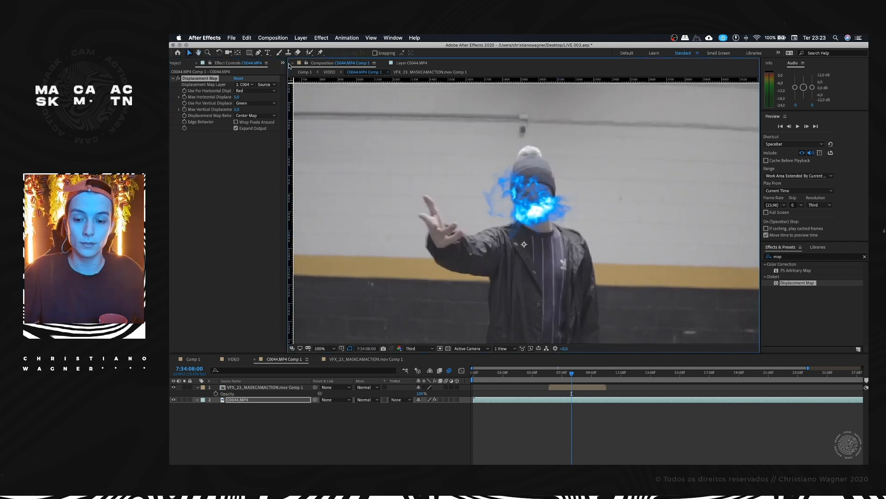
left_click(244, 84)
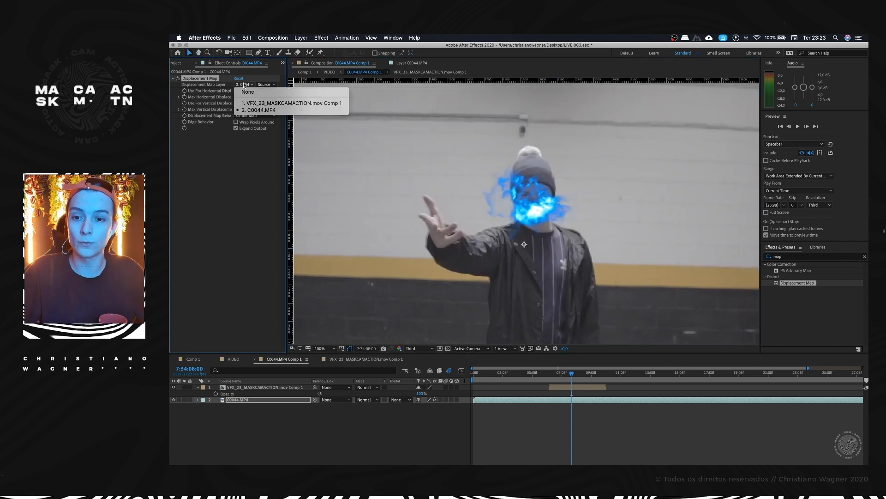
left_click(239, 389)
left_click(239, 388)
left_click(235, 401)
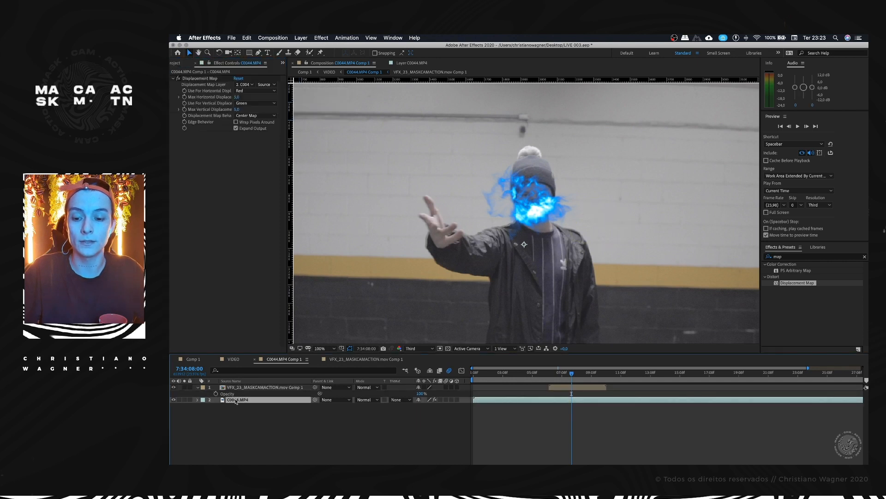
left_click(239, 84)
left_click(248, 101)
Step: Try an extreme Max Horizontal Displacement of about 568 on the C0044.MP4 layer
left_click_drag(238, 99, 296, 87)
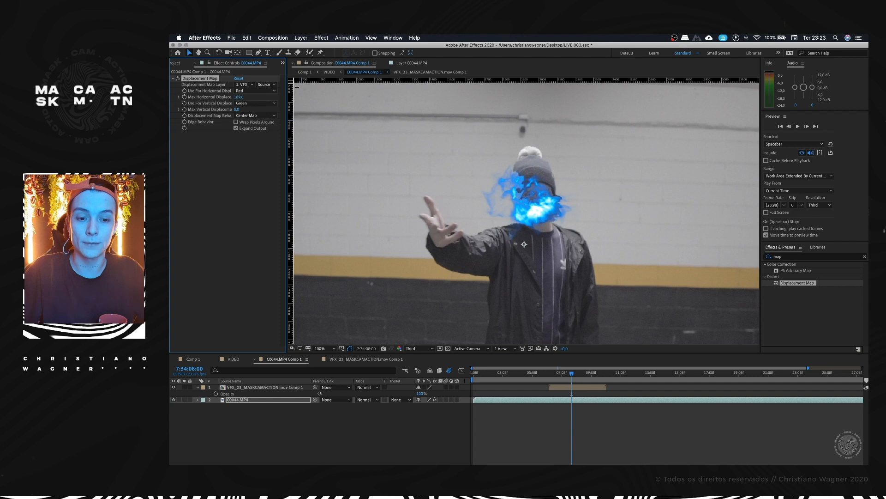
left_click_drag(383, 84, 577, 84)
left_click_drag(468, 94, 399, 94)
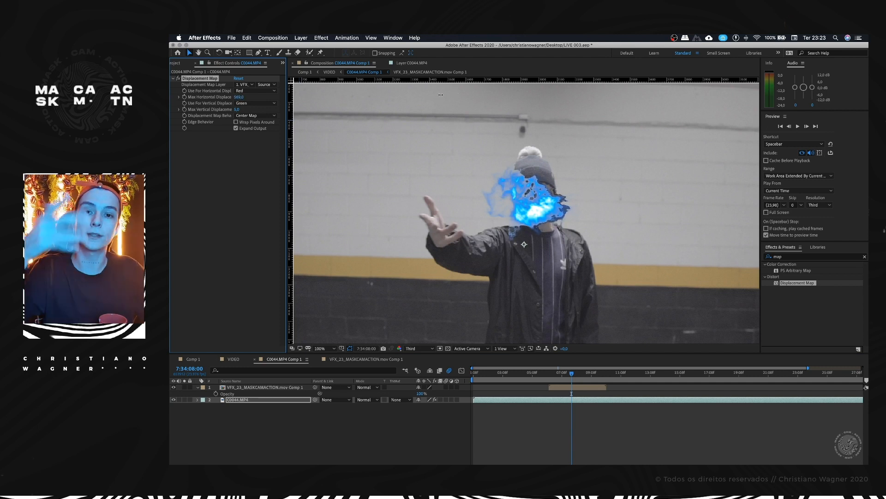
Step: Set Max Horizontal Displacement to -17 with the VFX layer hidden, and show the VFX layer again
left_click(173, 388)
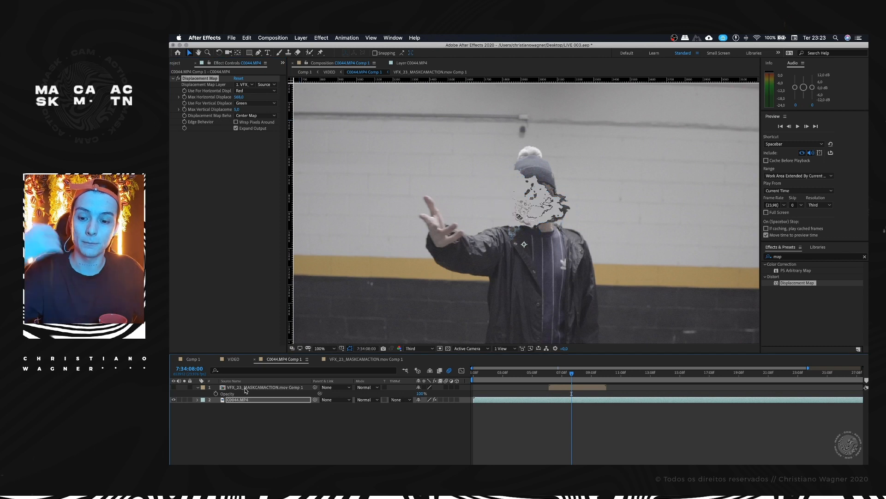
mouse_move(240, 94)
left_mouse_down()
mouse_move(179, 105)
mouse_move(257, 98)
mouse_move(194, 102)
mouse_move(239, 99)
mouse_move(232, 123)
mouse_move(220, 110)
mouse_move(194, 109)
mouse_move(261, 96)
mouse_move(242, 99)
left_mouse_up()
key("super+z")
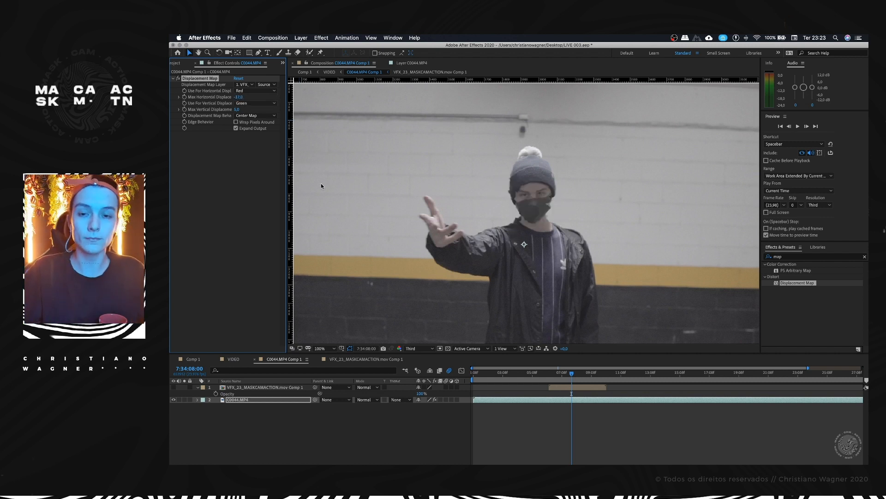
left_click(174, 387)
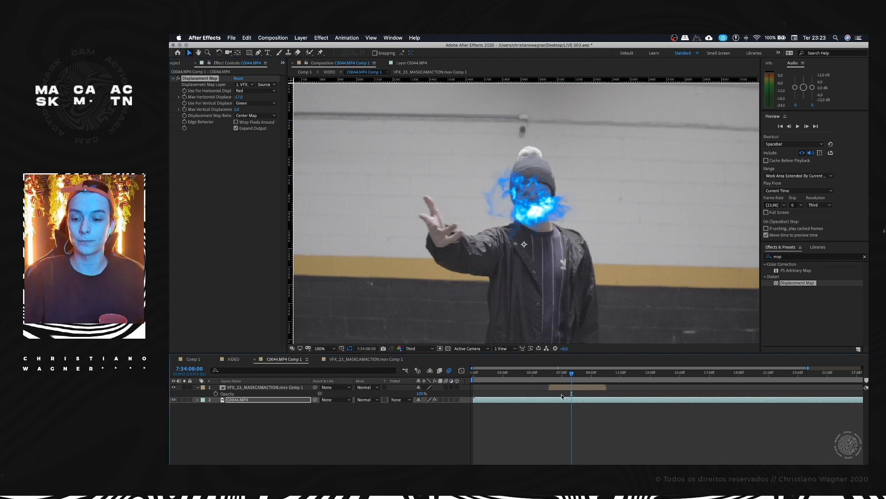
Step: Check the distortion at 7:34:07:19 and open the Max Horizontal Displacement value for editing
mouse_move(559, 372)
left_mouse_down()
mouse_move(551, 373)
mouse_move(583, 368)
mouse_move(569, 368)
left_mouse_up()
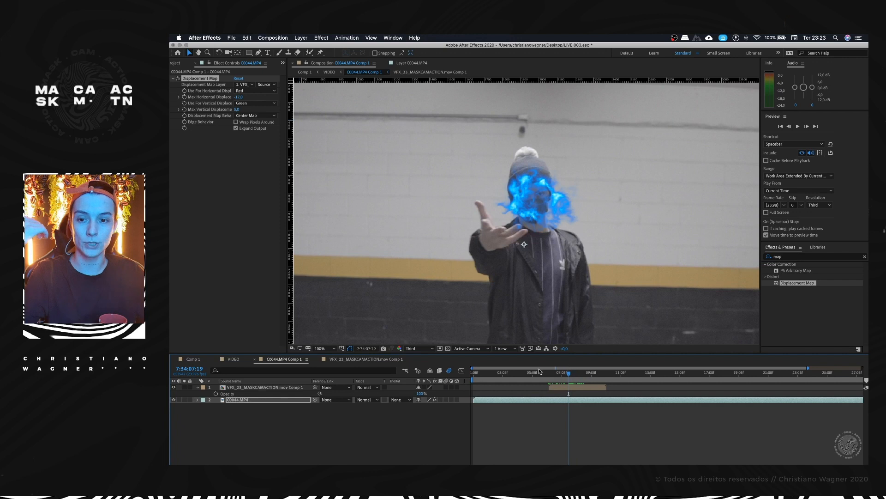
left_click(239, 97)
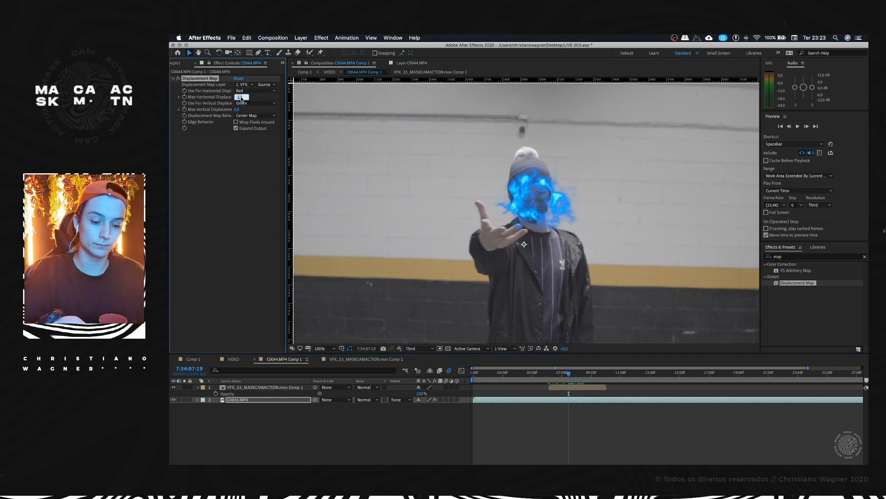
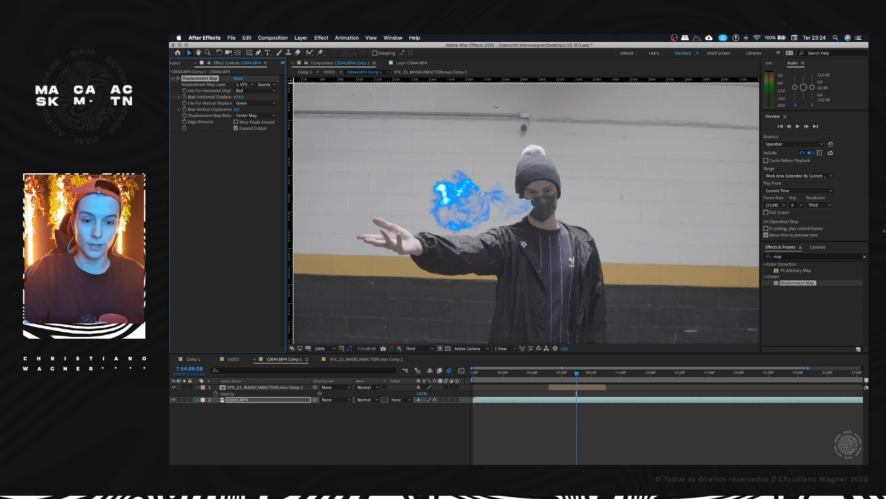
Step: Check the displacement distortion on the footage between 7:34:07:18 and 7:34:08:23
key("Page_Up")
key("Page_Up")
key("Page_Up")
key("Page_Up")
key("Page_Up")
key("Page_Up")
key("Page_Up")
key("Page_Up")
key("Page_Up")
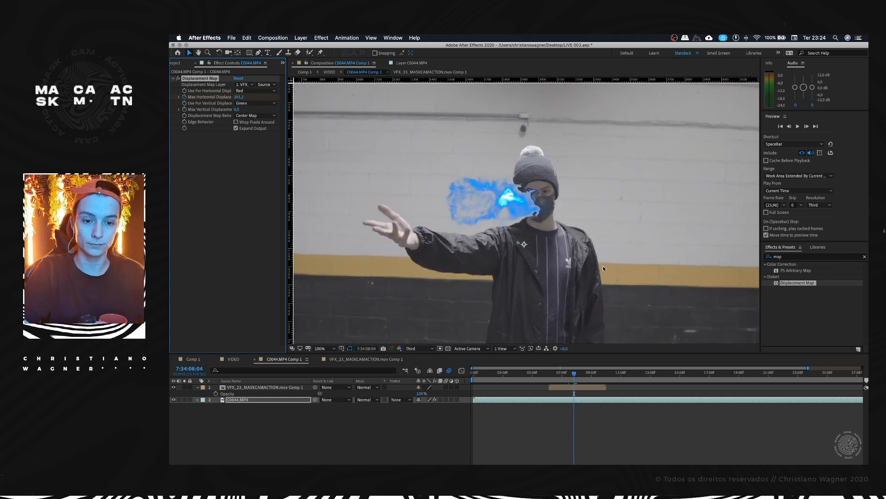
left_click_drag(575, 372, 570, 376)
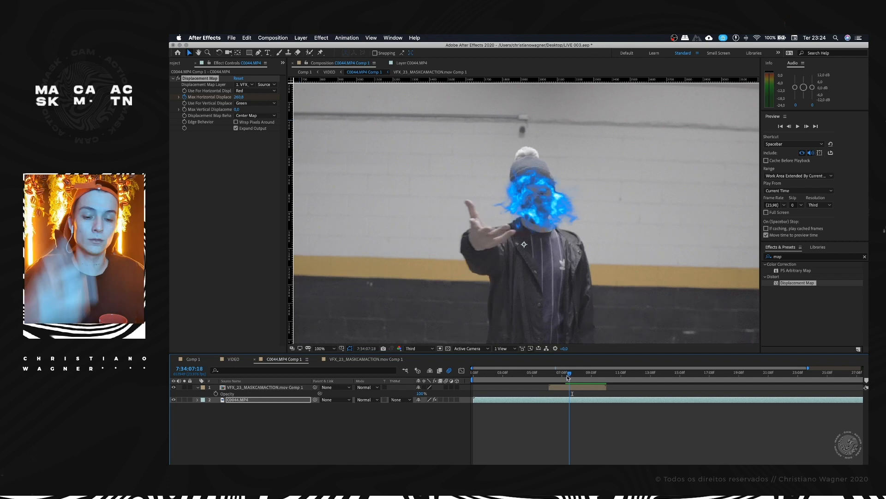
left_click_drag(570, 377, 585, 372)
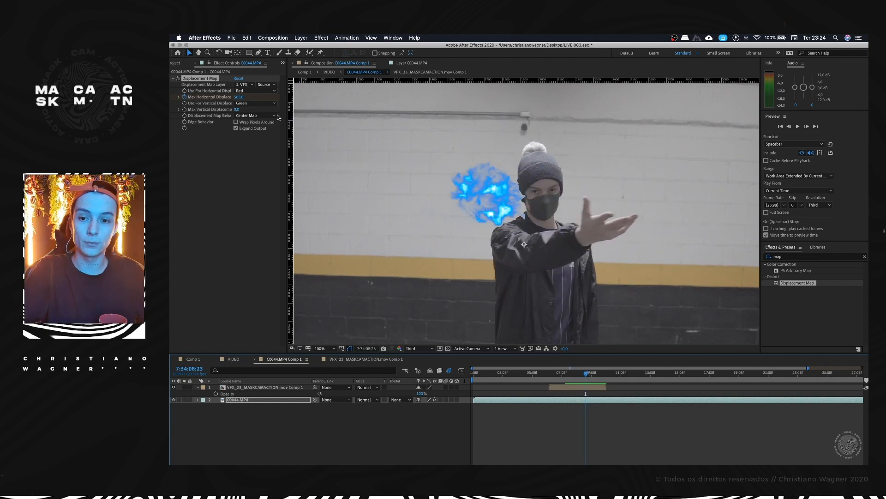
Step: Reveal C0044.MP4's Displacement Map properties and go to the first Max Horizontal Displacement keyframe at 7:34:07:19
left_click(198, 399)
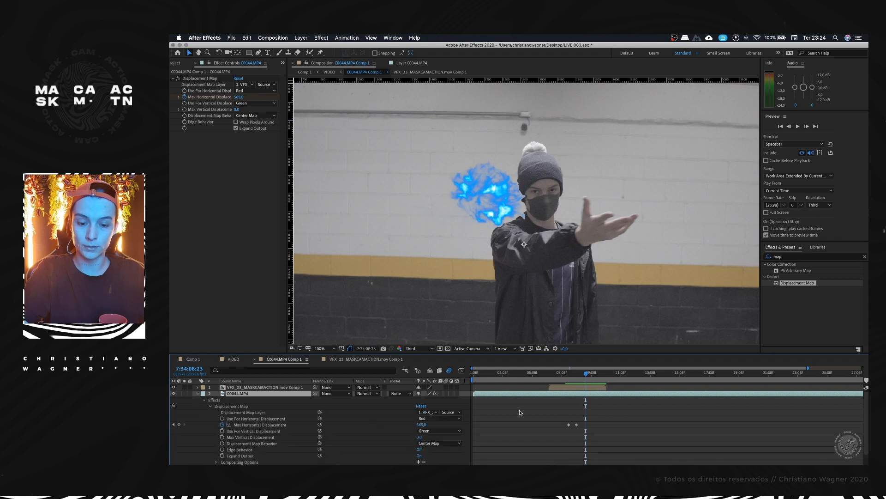
left_click_drag(569, 374, 570, 376)
key("=")
key("=")
key("=")
left_click(620, 425)
left_click(621, 425)
left_click(622, 377)
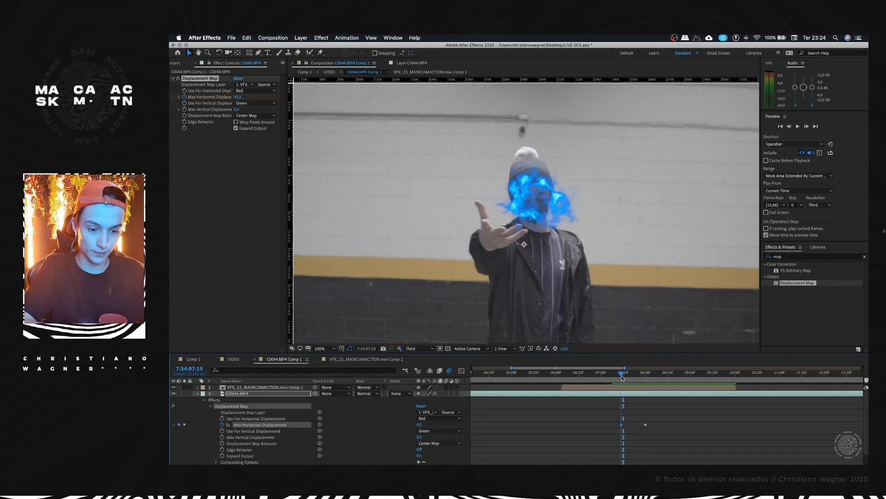
Step: Examine the animated distortion frame by frame from 7:34:07:19, past the second keyframe at 7:34:08:08, to 7:34:09:04
key("super+Right")
key("super+Right")
key("super+Right")
key("super+Right")
key("super+Right")
key("super+Right")
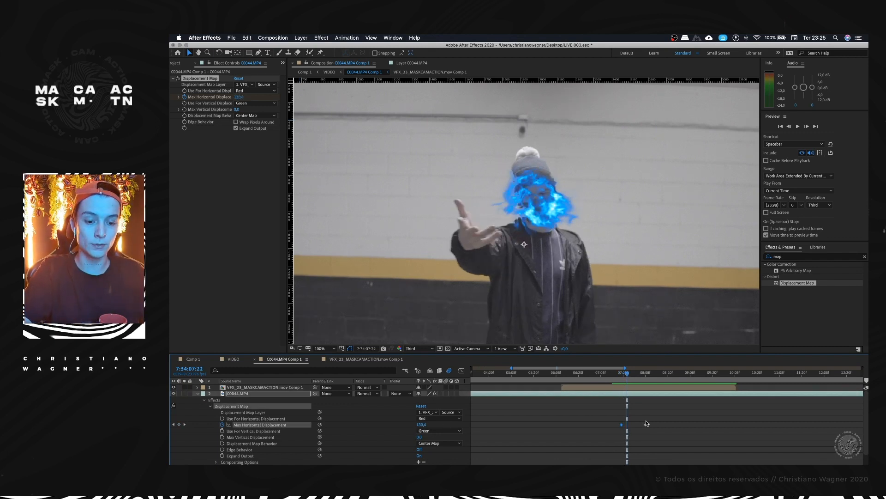
left_click(644, 373)
left_click_drag(644, 373, 646, 373)
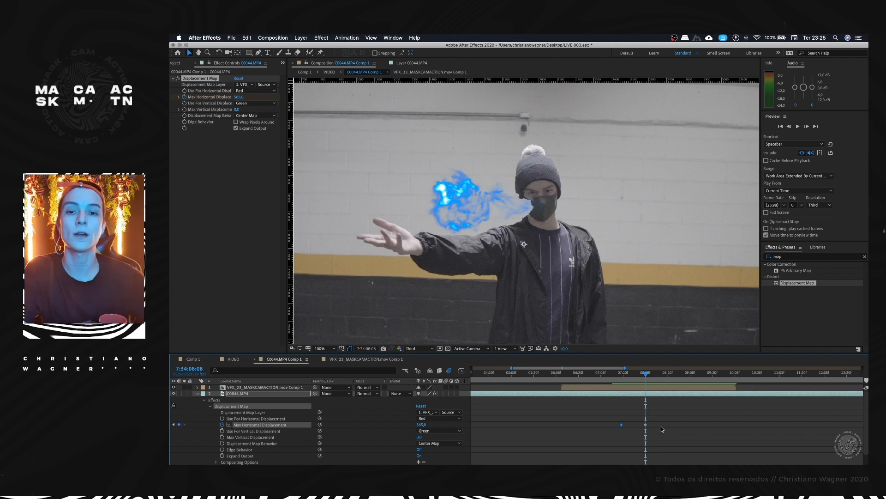
key("super+Right")
key("super+Right")
key("super+Right")
key("super+Right")
key("super+Right")
key("super+Right")
key("super+Right")
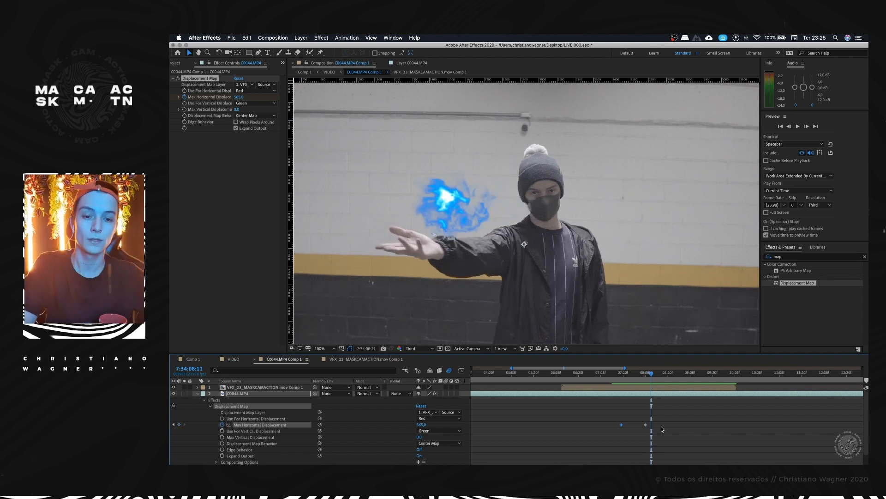
key("super+Right")
key("super+Right")
key("super+Right")
key("super+Right")
key("super+Right")
key("super+Right")
key("super+Right")
key("super+Right")
key("super+Right")
key("super+Right")
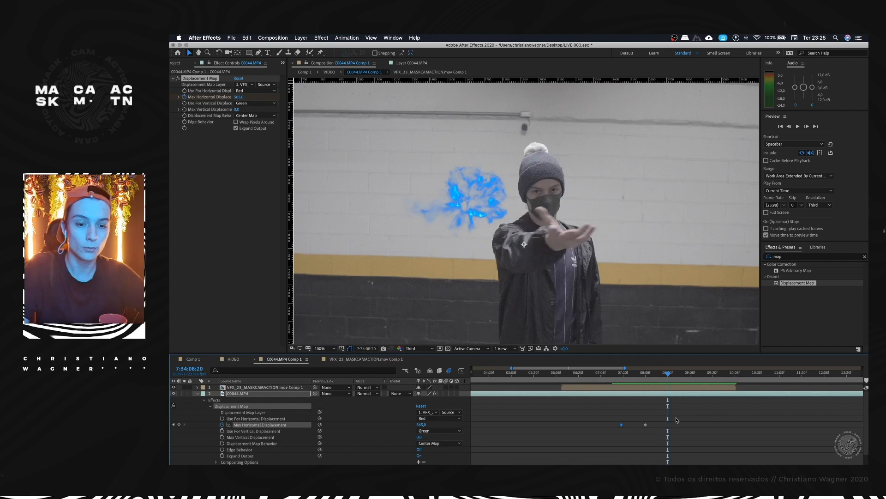
key("super+Right")
key("super+Right")
key("super+Right")
key("super+Right")
key("super+Right")
key("super+Right")
key("super+Right")
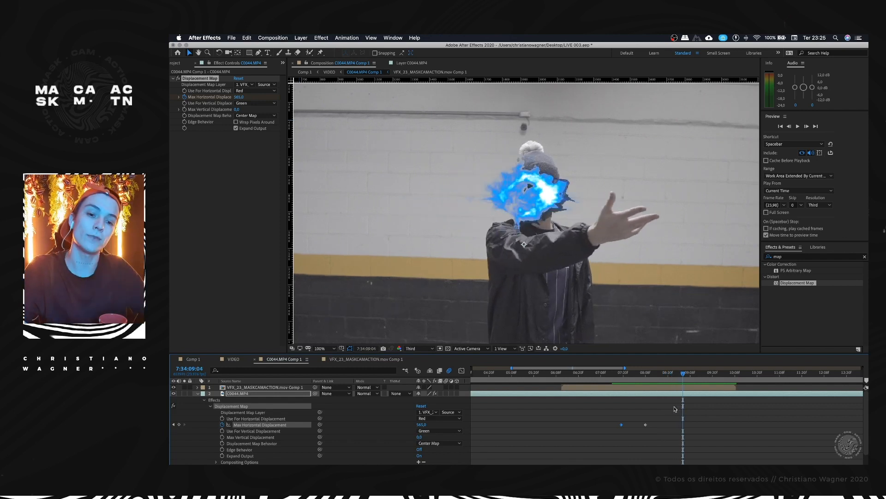
Step: Keyframe a negative Max Horizontal Displacement at 7:34:09:08 and delete the extra keyframe at 7:34:09:10
key("super+Right")
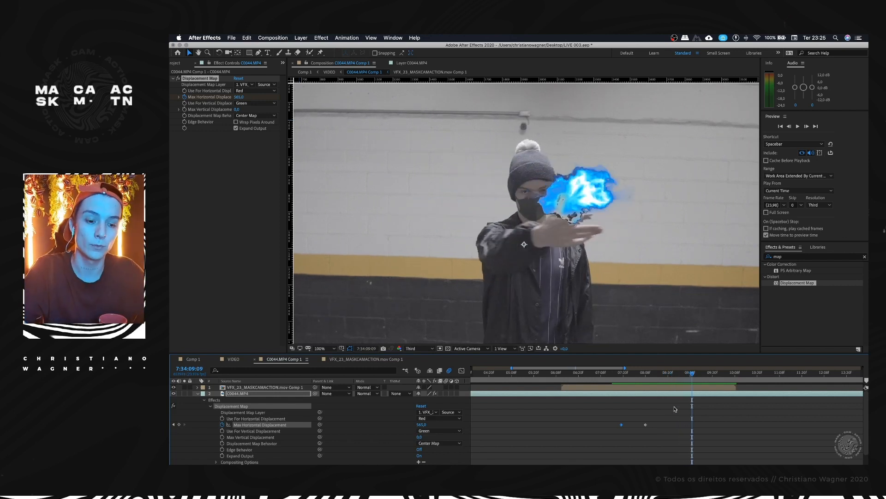
key("super+Right")
left_click_drag(422, 426, 315, 418)
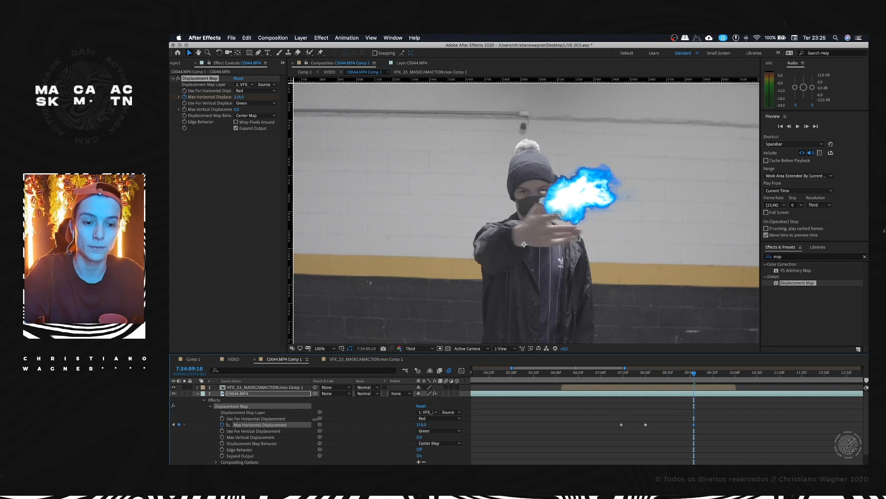
mouse_move(696, 375)
left_mouse_down()
mouse_move(681, 375)
mouse_move(691, 375)
left_mouse_up()
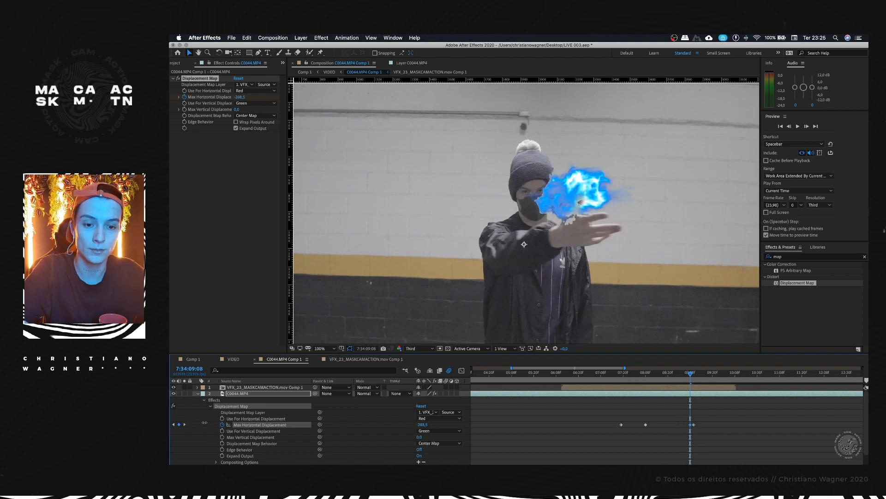
key("Delete")
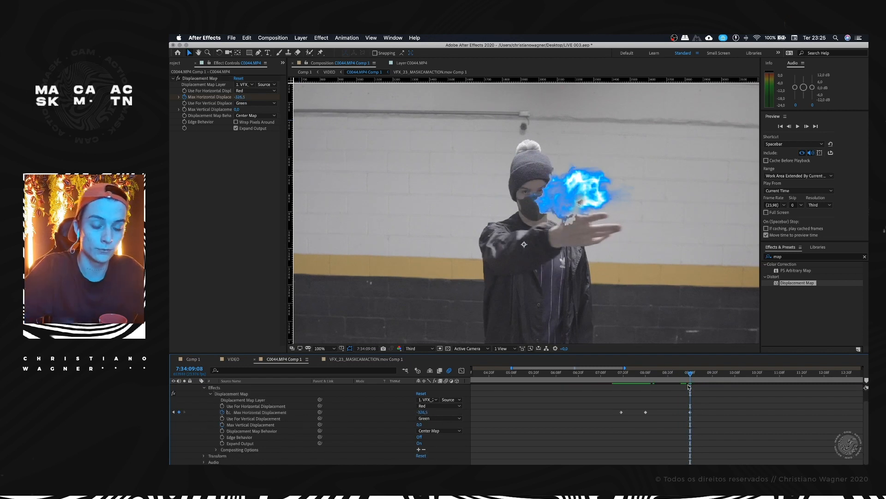
Step: Preview the keyframed displacement in C0044.MP4 Comp 1 from 7:34:07:06
left_click_drag(691, 375, 598, 381)
key("space")
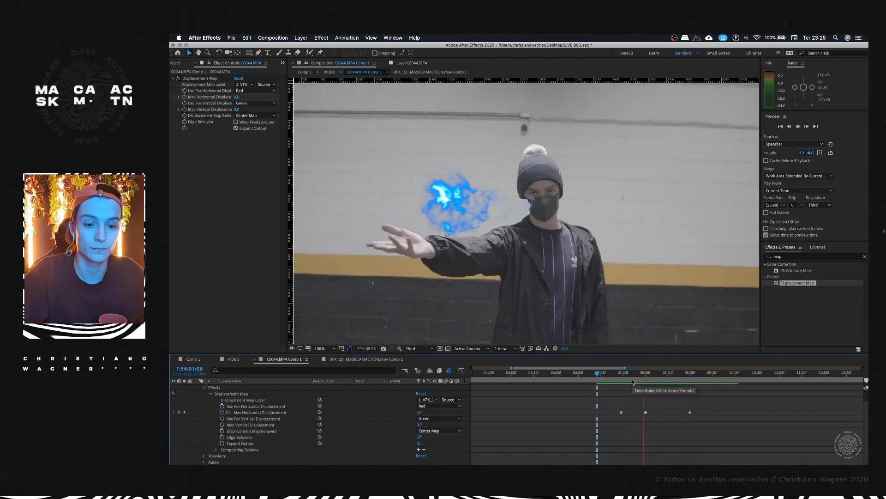
key("space")
left_click_drag(677, 372, 598, 376)
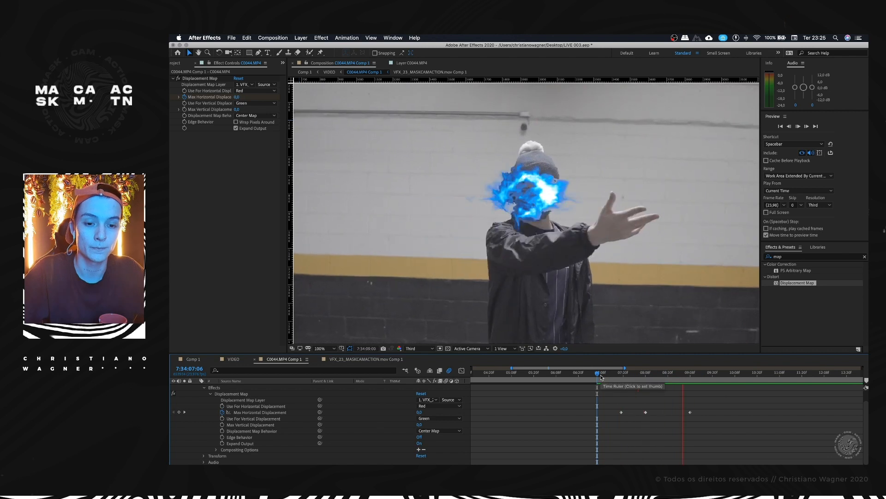
key("space")
scroll(515, 209, "down", 4)
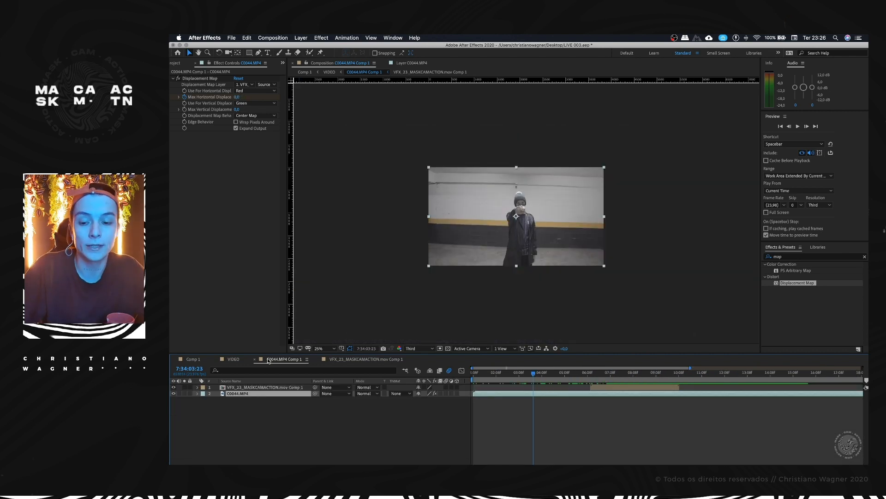
Step: Compare the shot in the VIDEO composition at 0:00:01:14 with C0044.MP4 Comp 1 at 7:34:09:05, and return to VIDEO
left_click(235, 359)
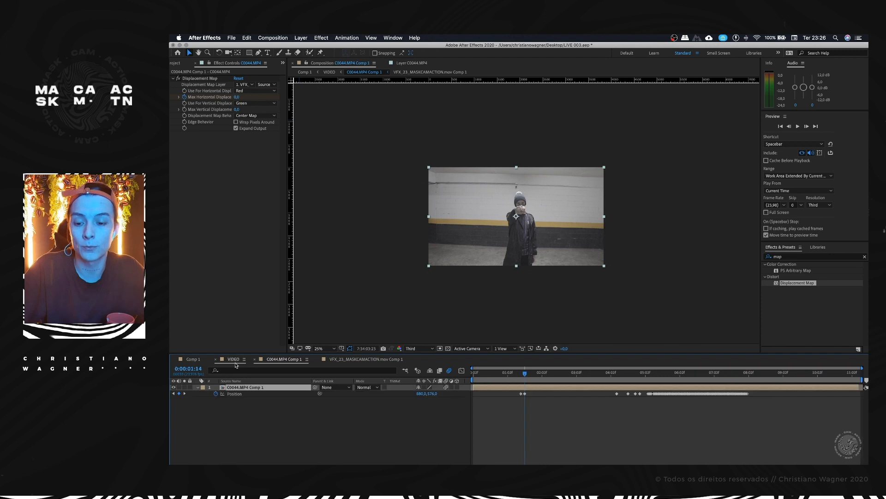
mouse_move(538, 375)
left_mouse_down()
mouse_move(524, 375)
mouse_move(670, 375)
mouse_move(470, 379)
mouse_move(525, 374)
left_mouse_up()
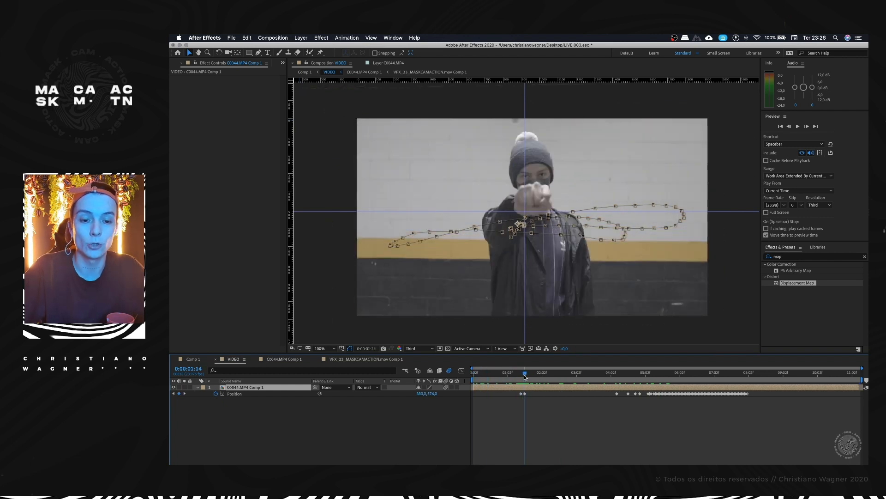
double_click(239, 388)
left_click_drag(619, 377, 652, 372)
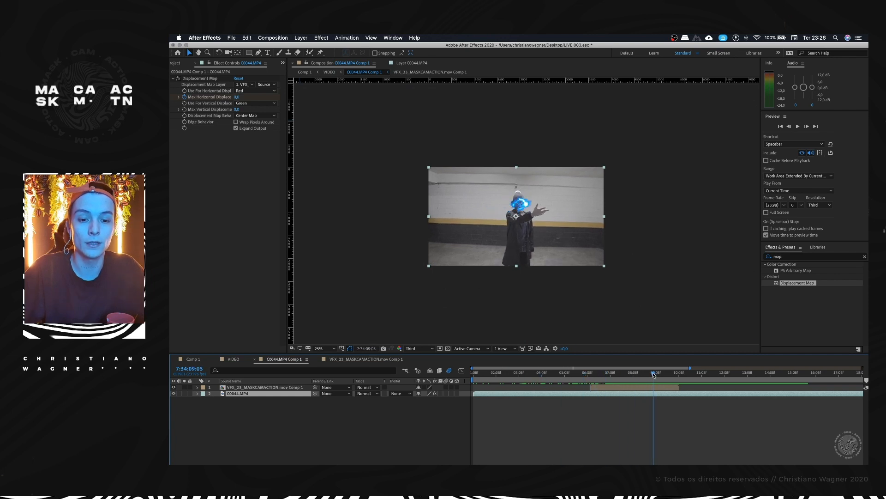
left_click(242, 361)
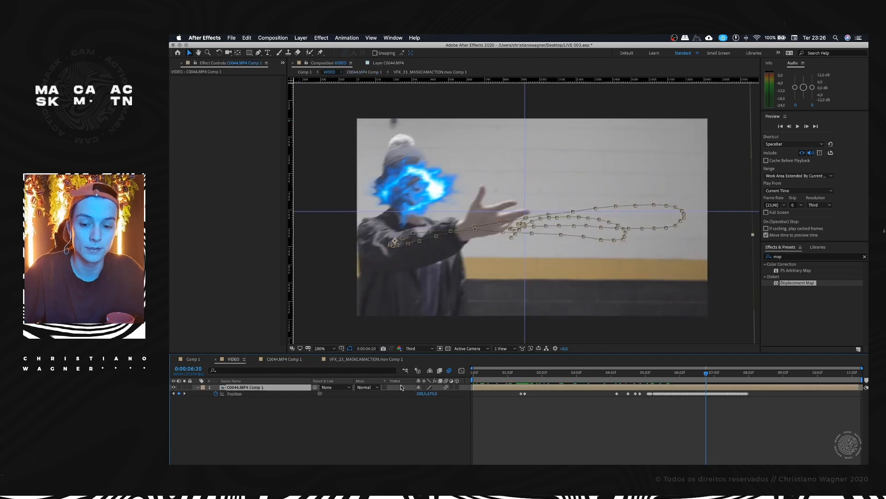
Step: Preview VIDEO from 0:00:04:17 with motion blur off on the C0044.MP4 Comp 1 layer, and turn the layer's motion blur back on
left_click(446, 388)
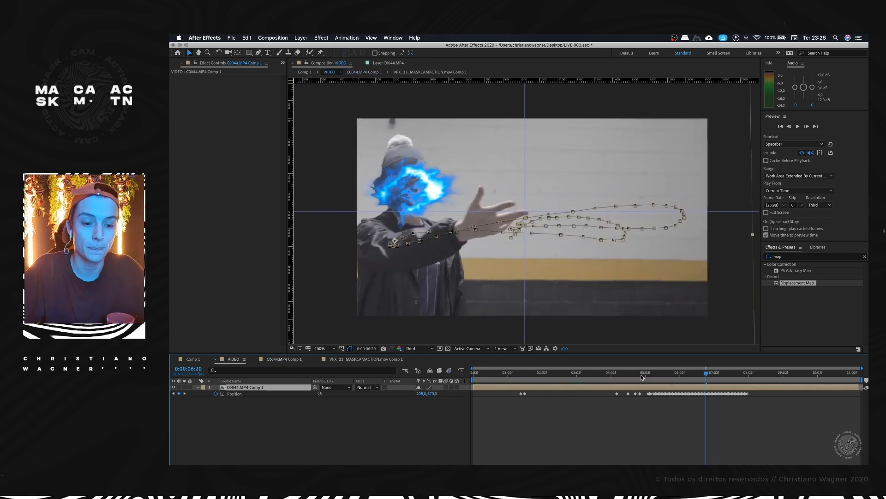
left_click_drag(641, 376, 632, 376)
key("space")
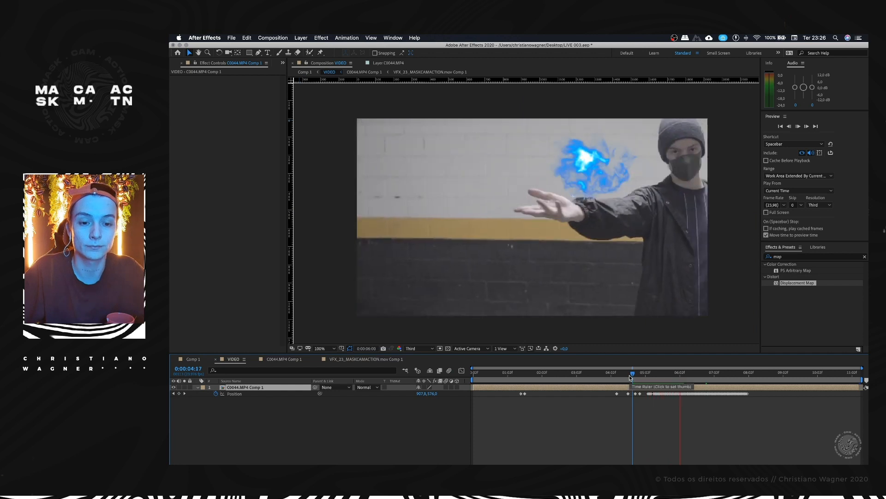
key("space")
left_click_drag(712, 374, 673, 375)
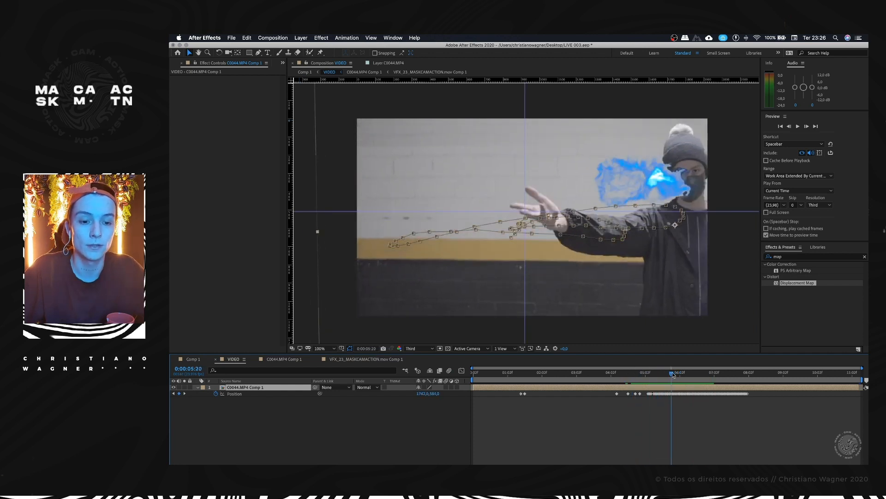
left_click(446, 388)
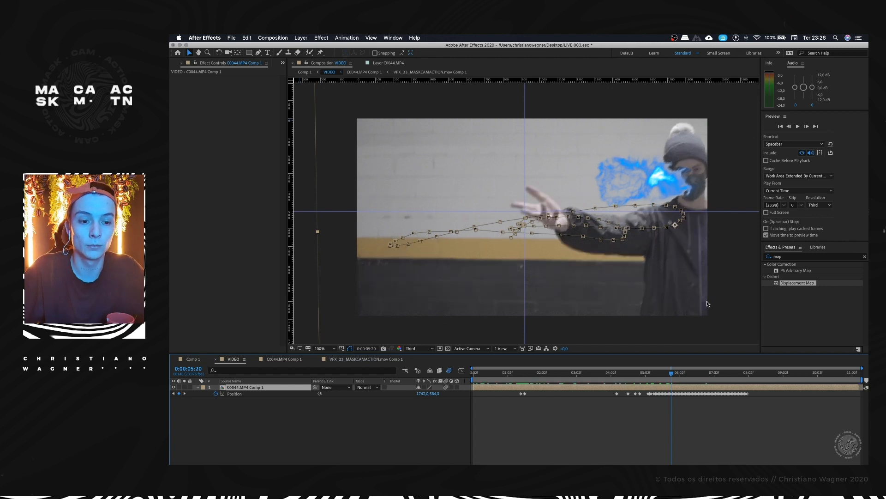
Step: Preview the VIDEO composition with motion blur from 0:00:04:22 and from the beginning, and review the effect at 0:00:05:04
left_click_drag(668, 376, 661, 376)
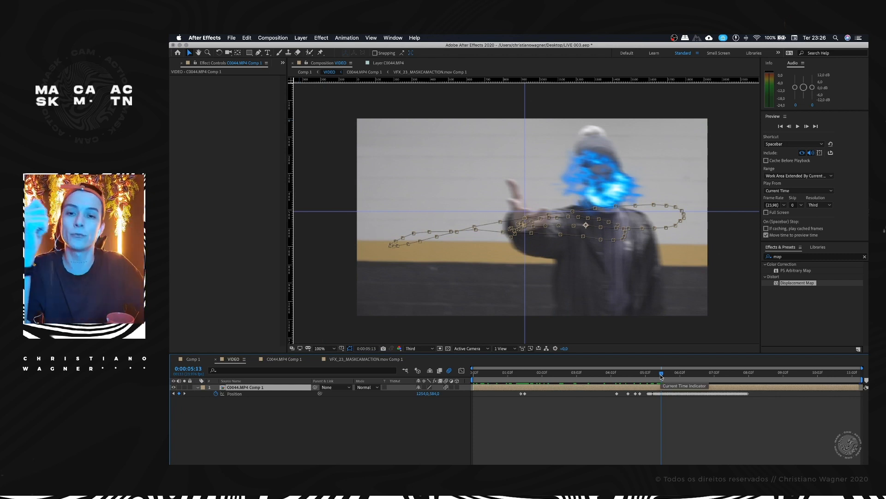
left_click_drag(661, 376, 640, 376)
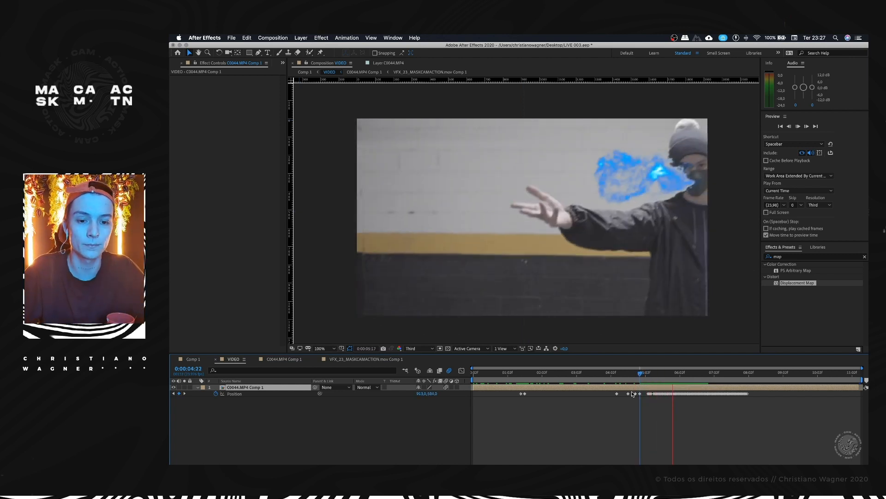
left_click_drag(657, 372, 681, 370)
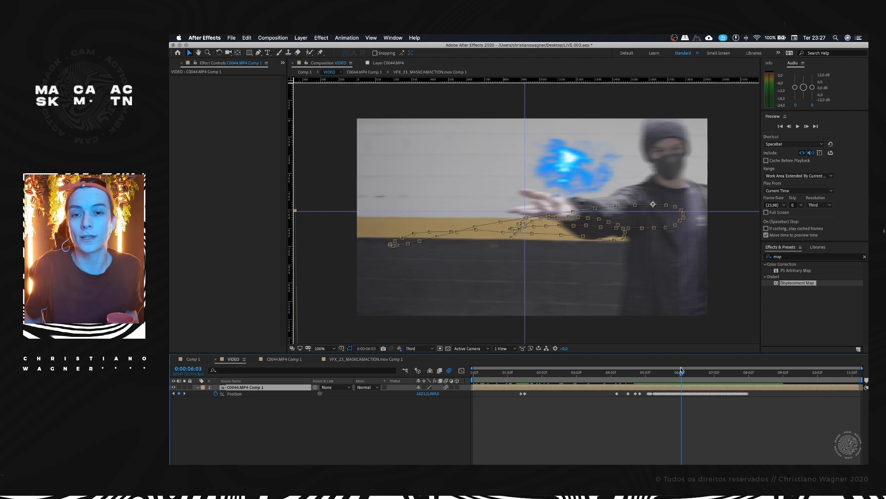
left_click_drag(682, 370, 463, 377)
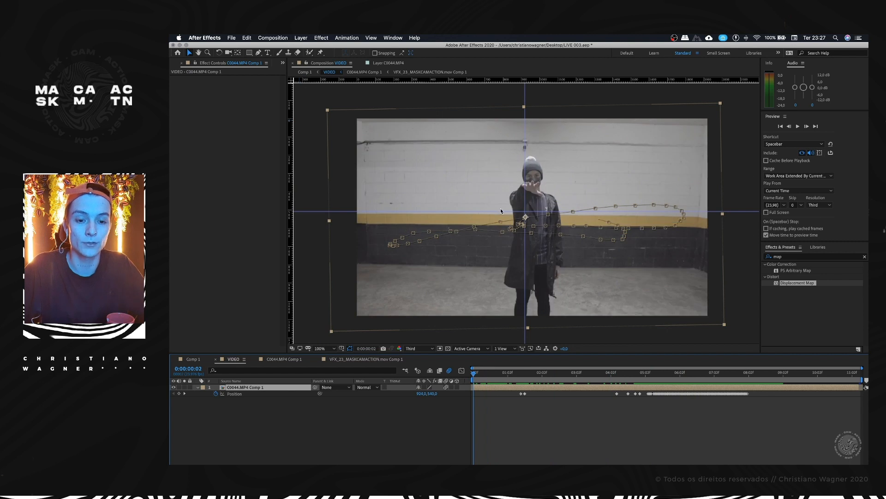
key("space")
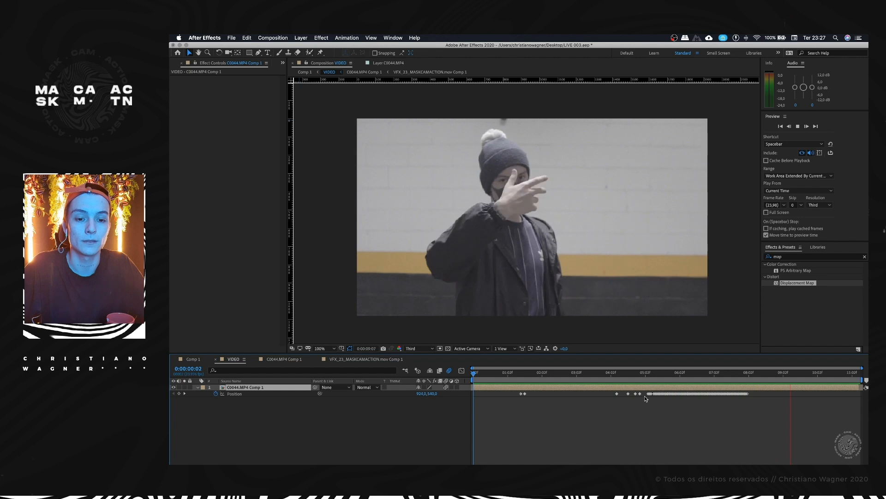
key("space")
left_click_drag(698, 374, 797, 375)
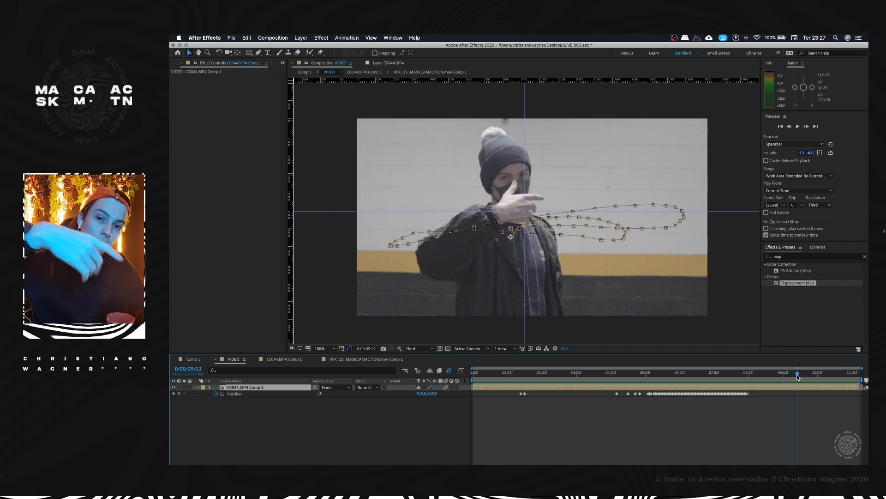
left_click_drag(797, 375, 649, 380)
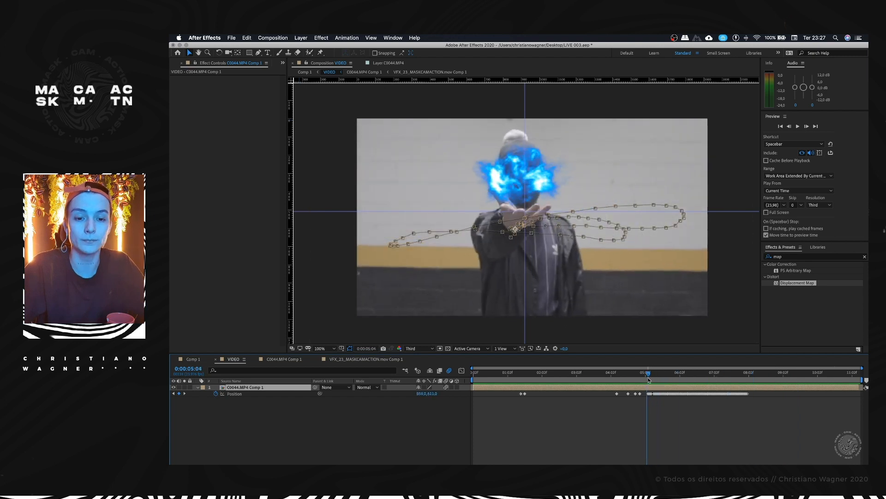
Step: Add Cinemascope Croplines.png above C0044.MP4 Comp 1 in the VIDEO composition and check the framing at 0:00:04:22
left_click(339, 416)
left_click(257, 387)
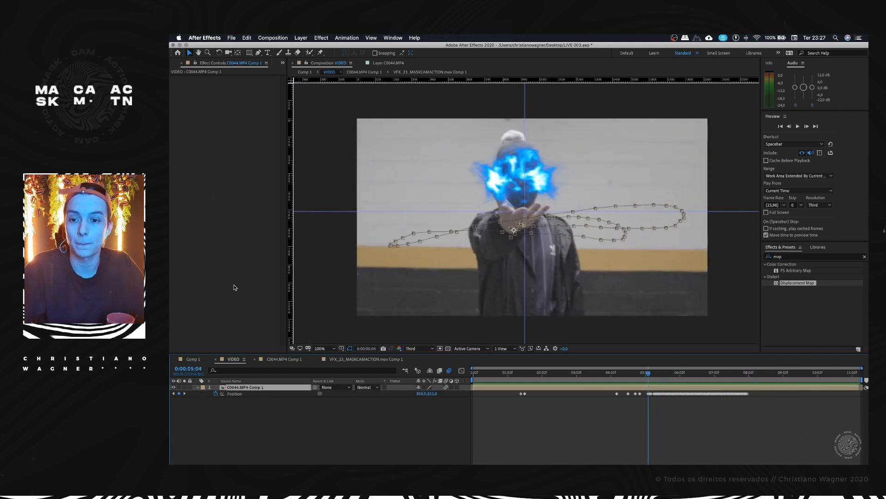
scroll(212, 67, "up", 1)
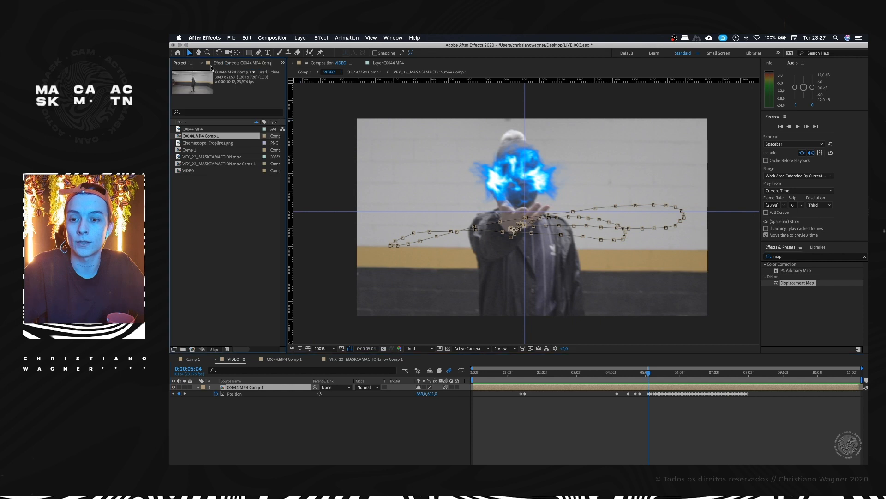
left_click_drag(194, 143, 260, 387)
mouse_move(629, 377)
left_mouse_down()
mouse_move(619, 377)
mouse_move(652, 377)
mouse_move(633, 376)
mouse_move(641, 375)
left_mouse_up()
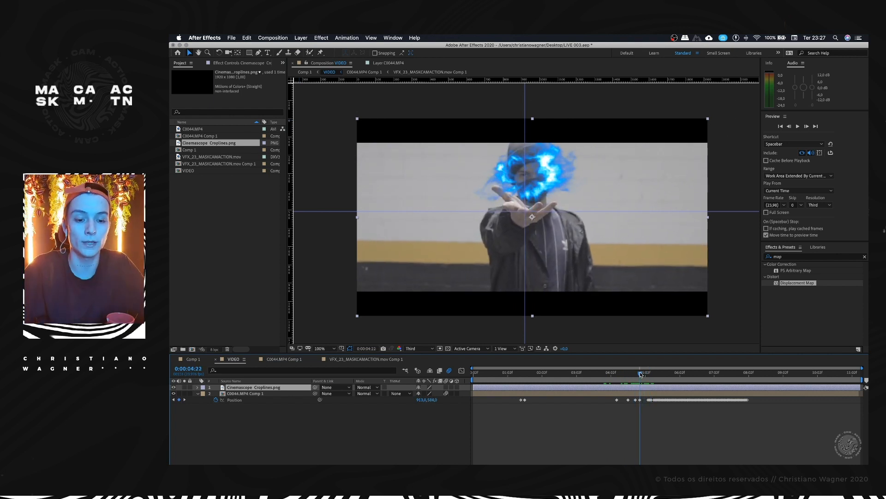
Step: Open Comp 1 and shorten its work area to end where the VIDEO layer ends
left_click(366, 359)
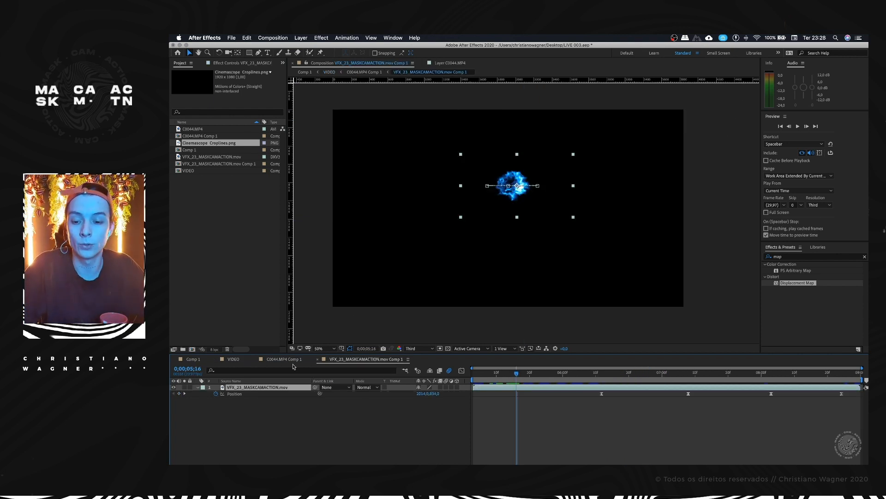
left_click(233, 359)
left_click(193, 359)
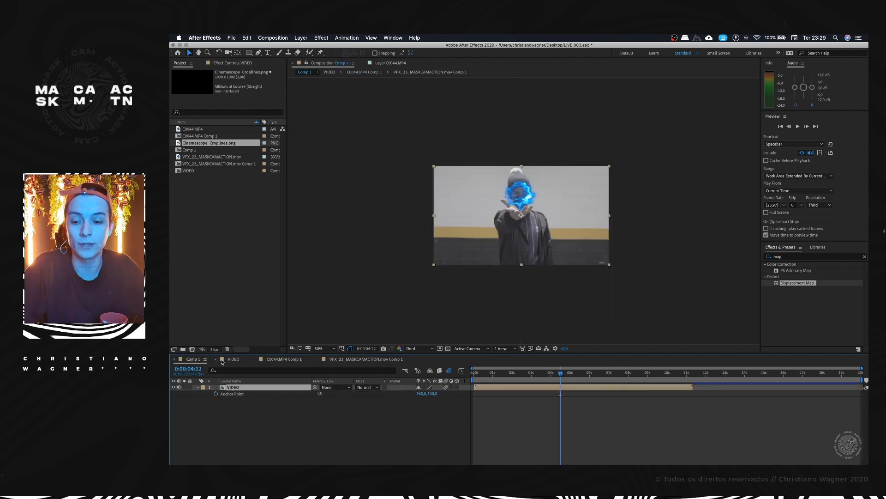
left_click_drag(550, 376, 687, 373)
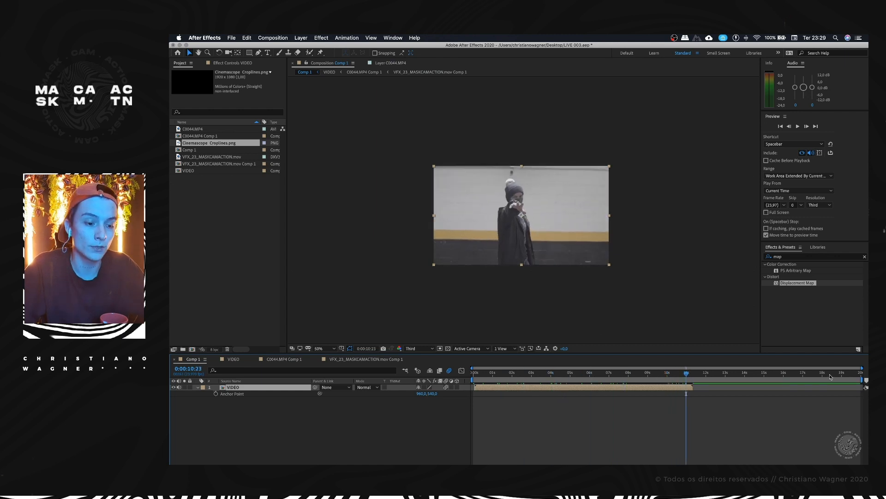
left_click_drag(858, 380, 695, 379)
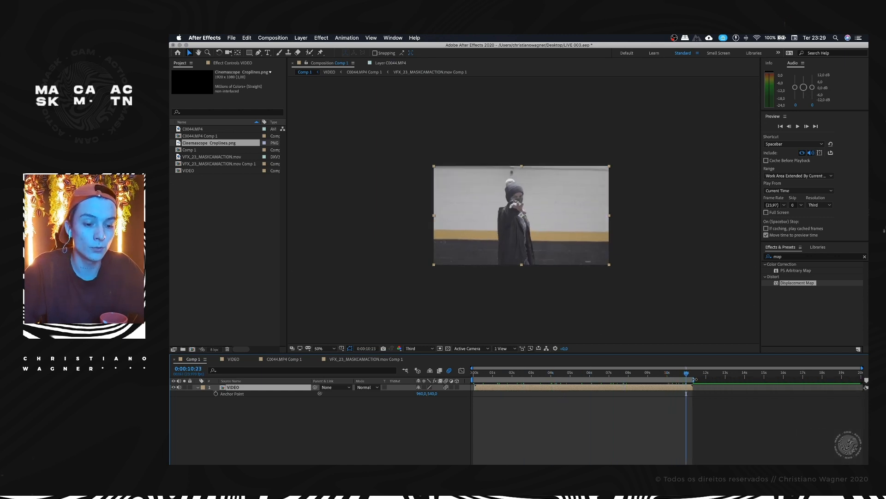
Step: Preview Comp 1 and compare its framing at 0:00:02:20 and 0:00:03:09 with C0044.MP4 Comp 1 at 7:34:08:02
key("space")
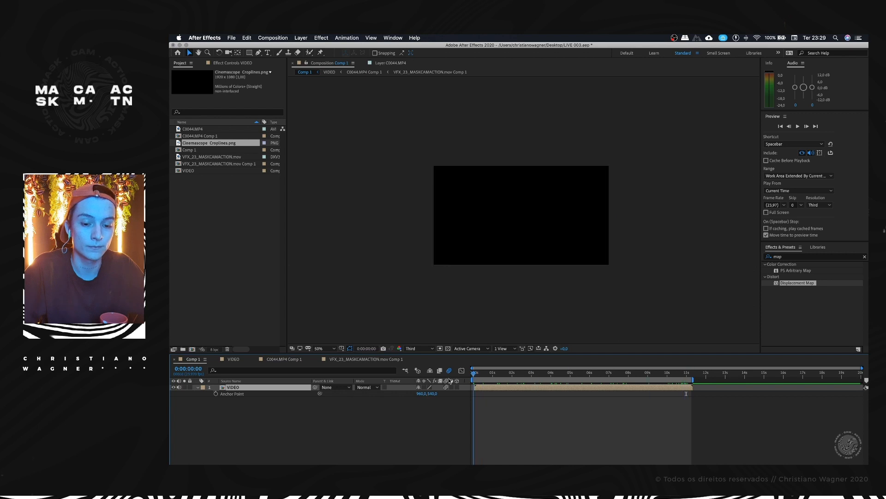
left_click_drag(521, 377, 529, 375)
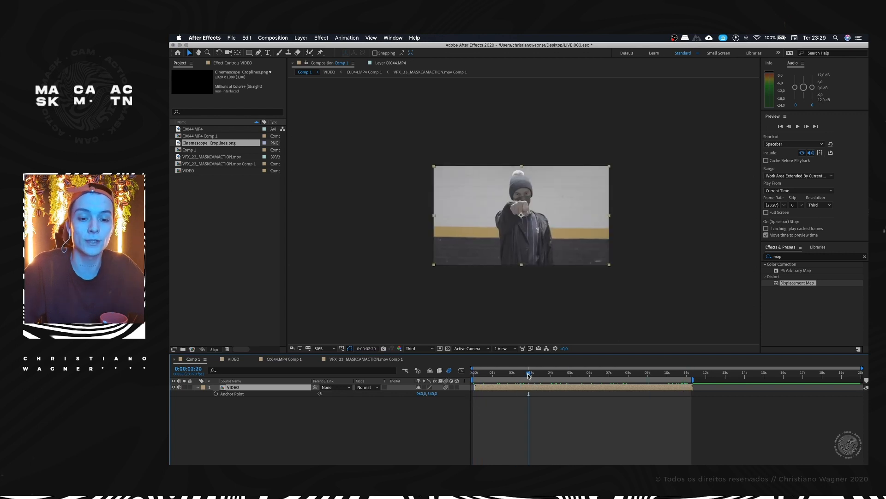
left_click(284, 359)
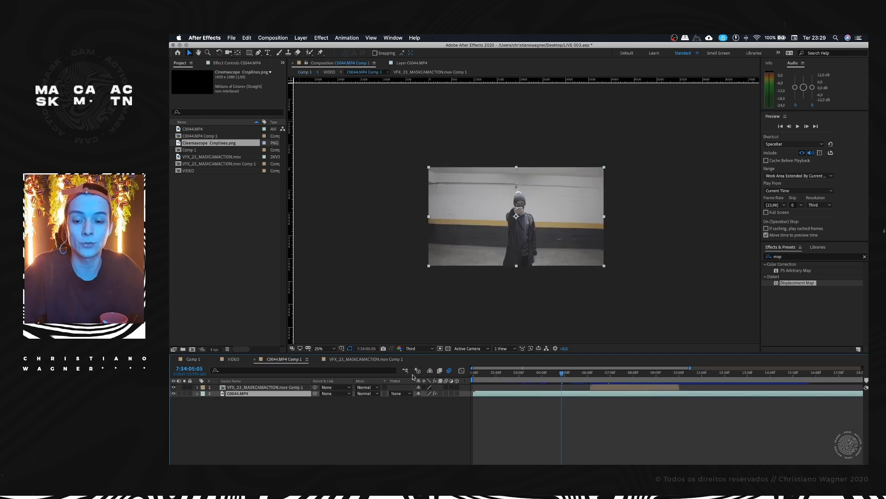
left_click_drag(516, 377, 629, 375)
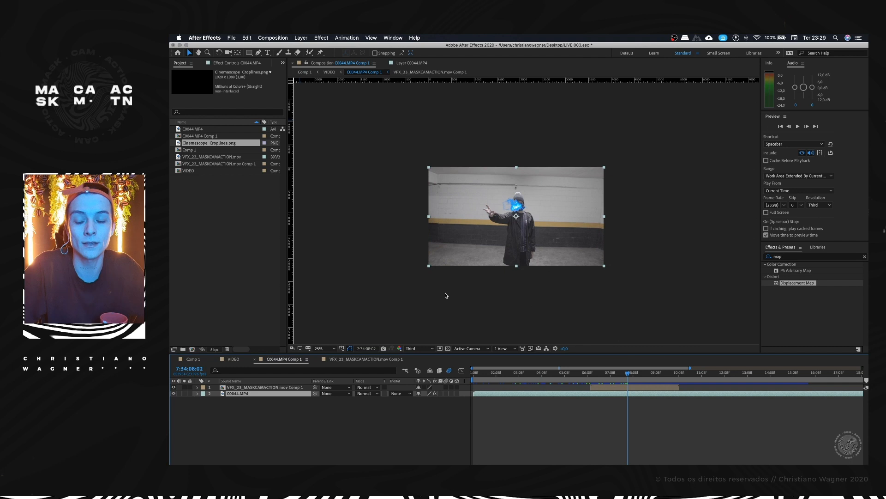
left_click(193, 359)
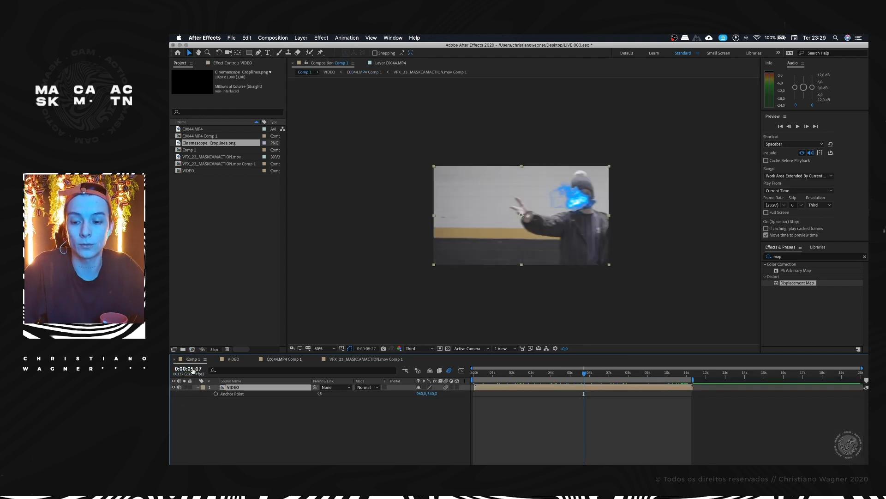
left_click_drag(527, 375, 537, 375)
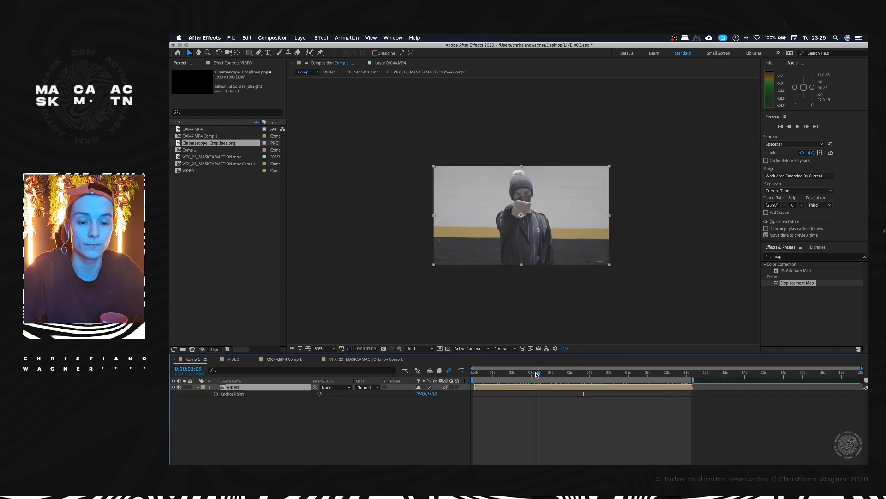
Step: Add Comp 1 to the render queue and set its output module to the QuickTime format with RGB channels
left_click(274, 37)
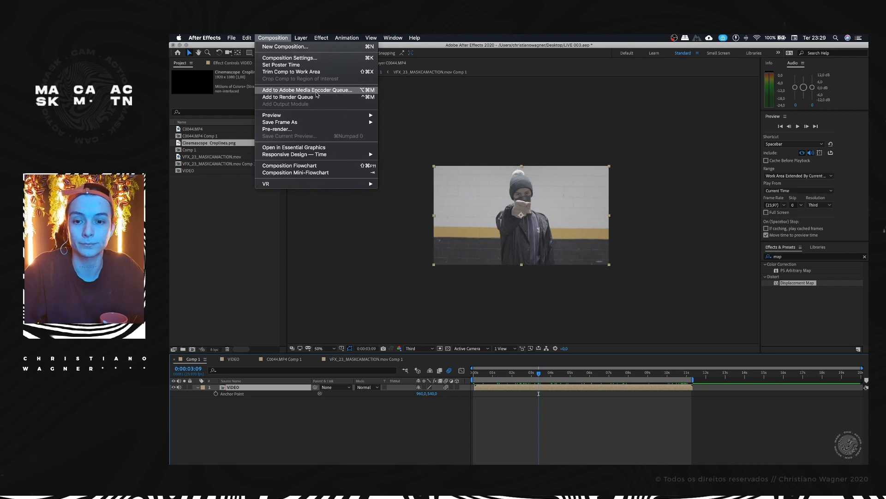
left_click(282, 97)
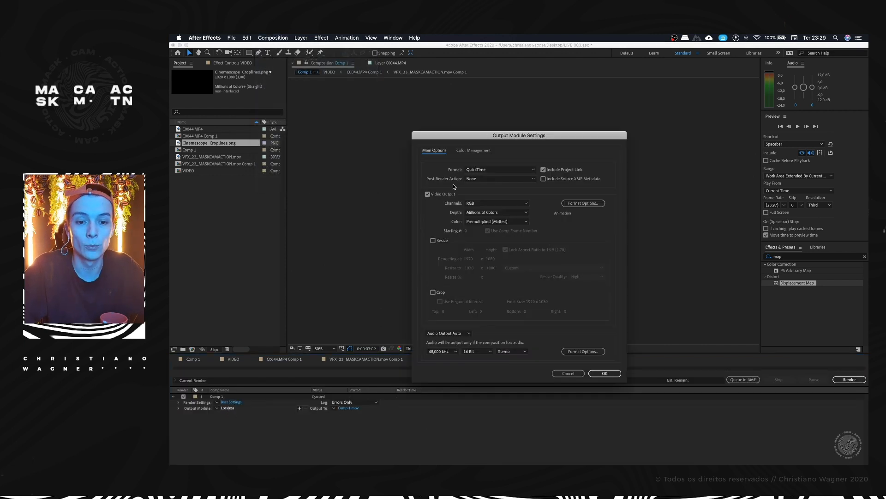
left_click(477, 170)
left_click(450, 172)
left_click(473, 170)
left_click(458, 171)
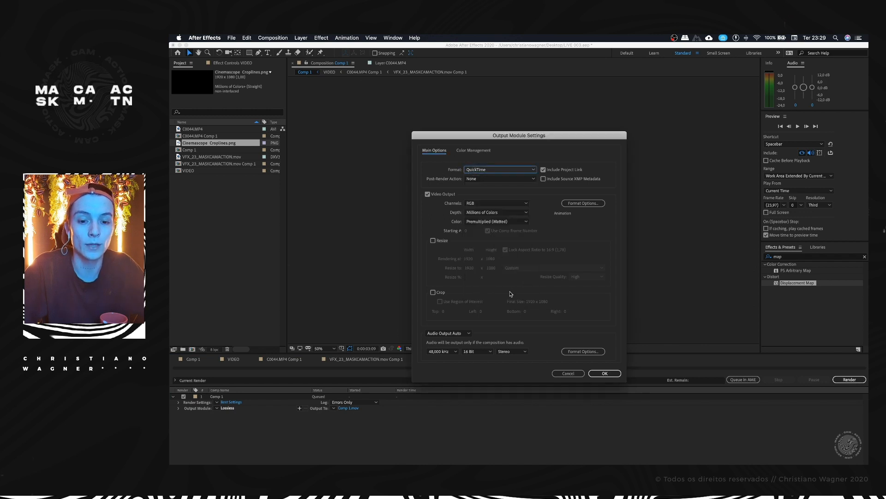
left_click(605, 373)
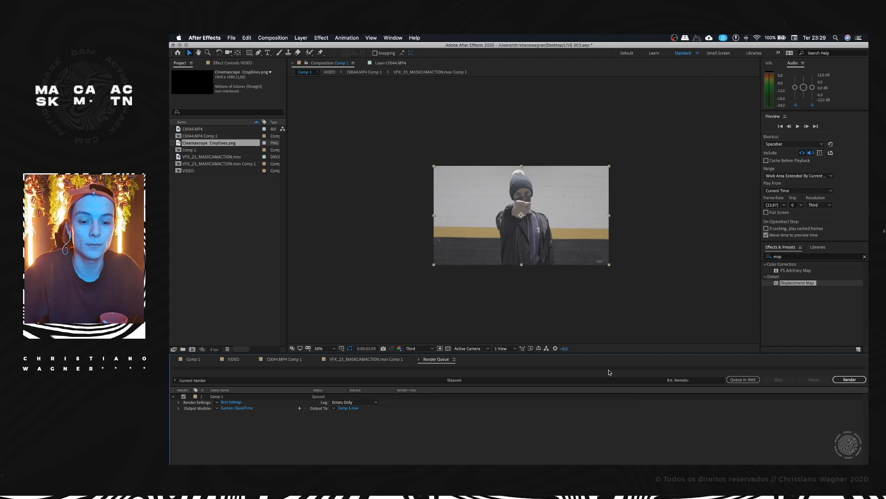
Step: Set the render output to SEMI FINAL.mov in the LIVE // 003 folder and render Comp 1
left_click(353, 409)
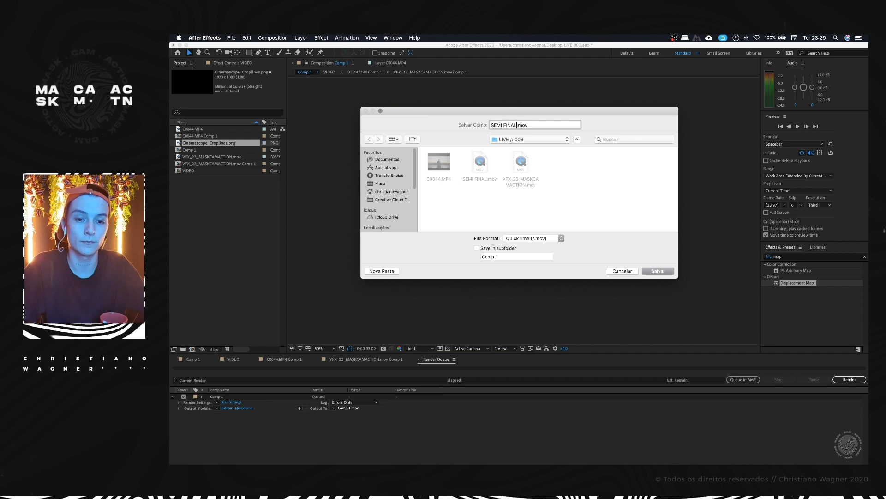
left_click_drag(526, 111, 532, 115)
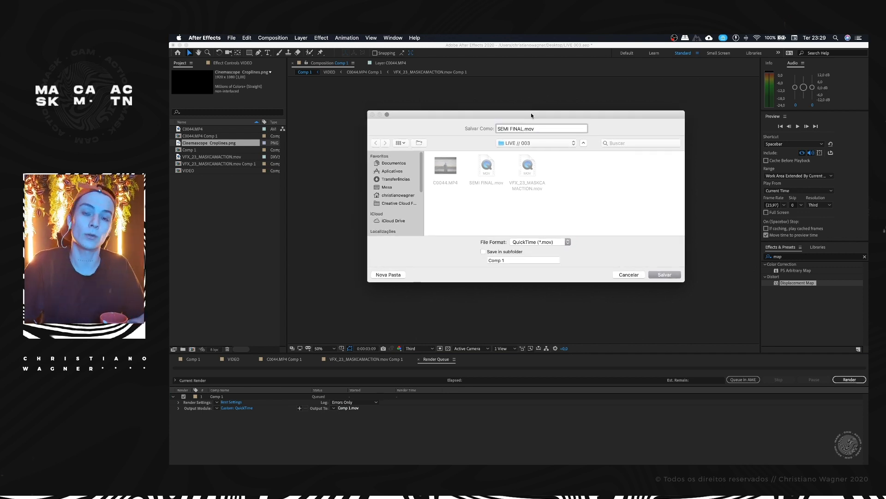
left_click(665, 274)
left_click(849, 379)
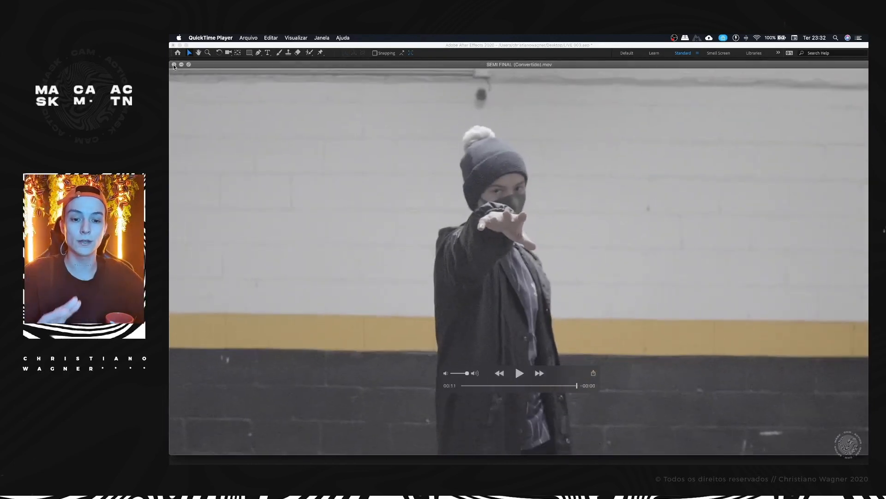
Step: Close the converted SEMI FINAL video in QuickTime Player without keeping it, and switch to Premiere Pro
left_click(174, 65)
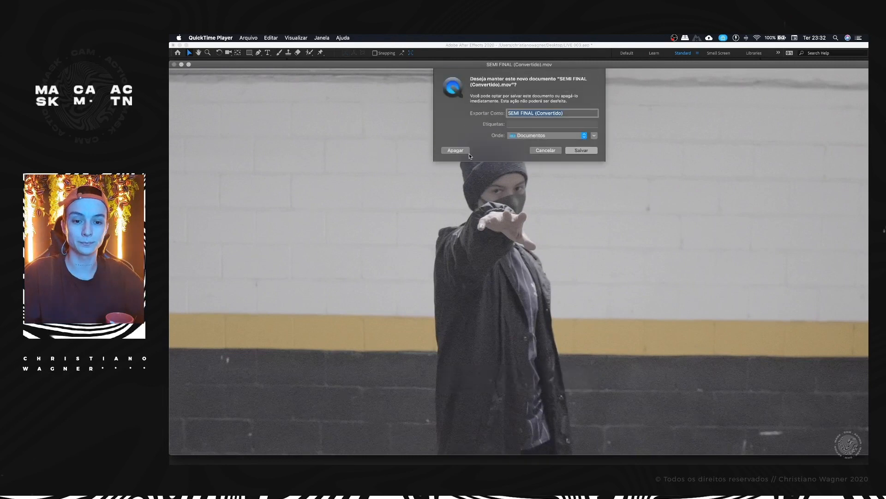
left_click(467, 151)
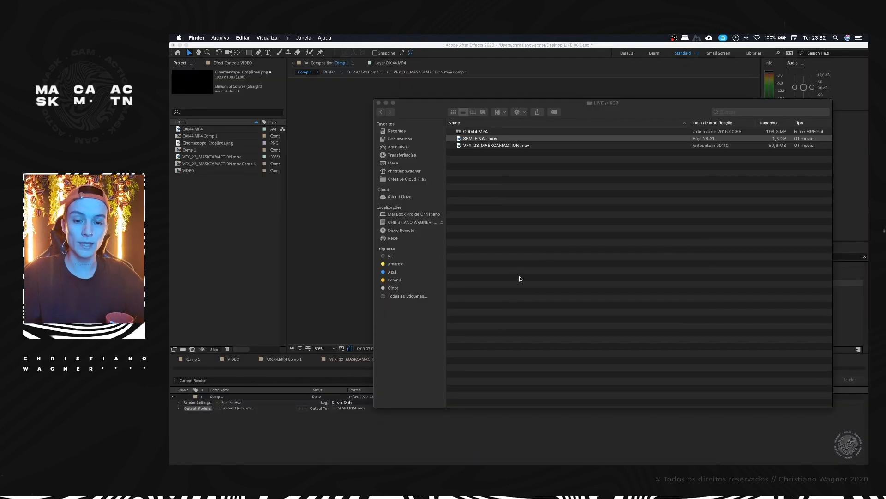
right_click(531, 462)
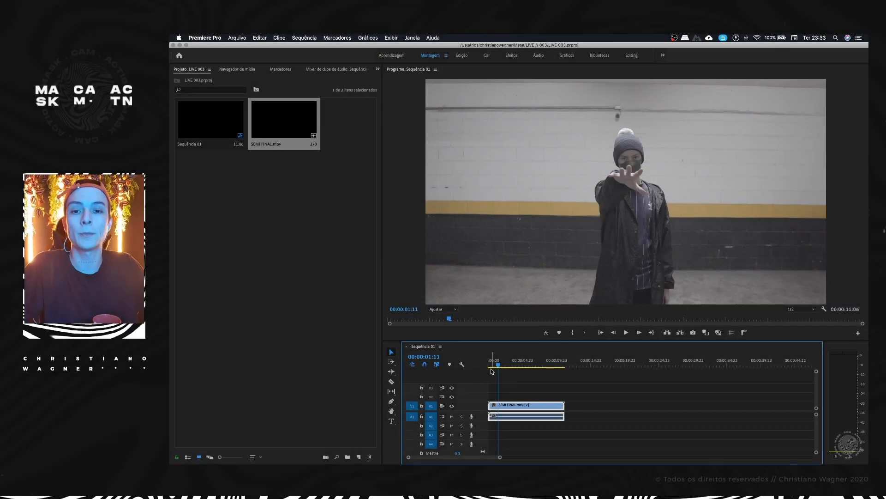
Step: Import Cinemascope Croplines.png from the desktop folder (Mesa) into the LIVE 003 Premiere Pro project
left_click_drag(497, 367, 497, 367)
right_click(297, 268)
left_click(216, 283)
left_click(352, 460)
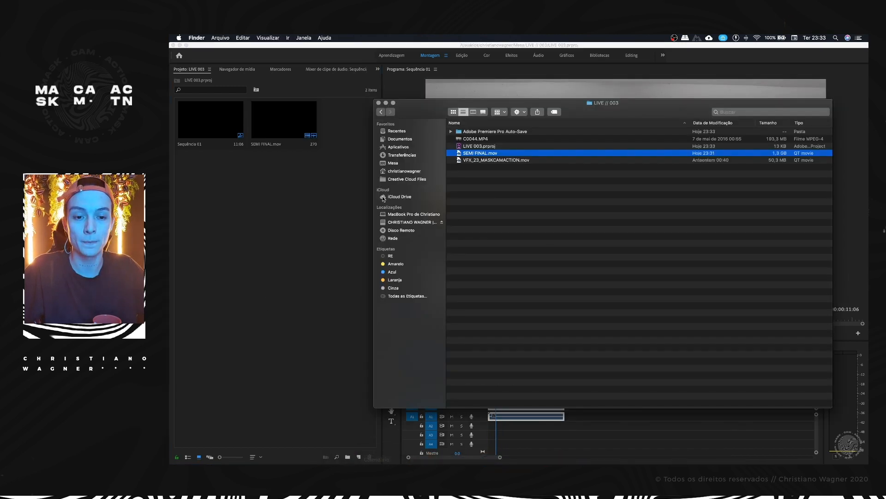
left_click(400, 164)
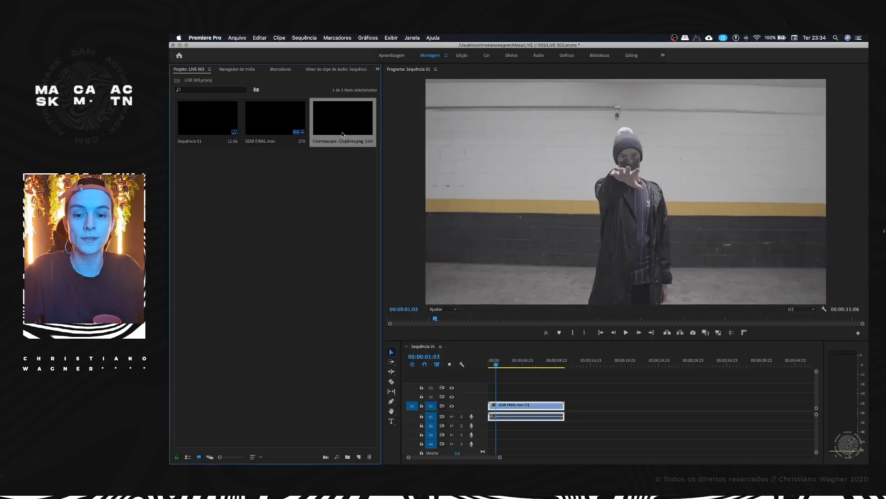
Step: Place Cinemascope Croplines.png above SEMI FINAL.mov on track V5, spanning the clip's full length from the sequence start
left_click_drag(371, 131, 491, 396)
key("backslash")
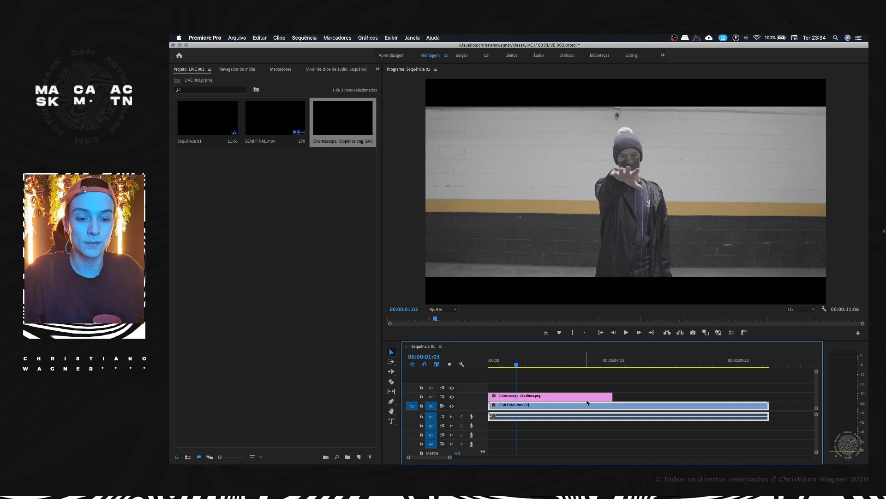
key("minus")
key("minus")
key("super+s")
left_click_drag(557, 396, 541, 368)
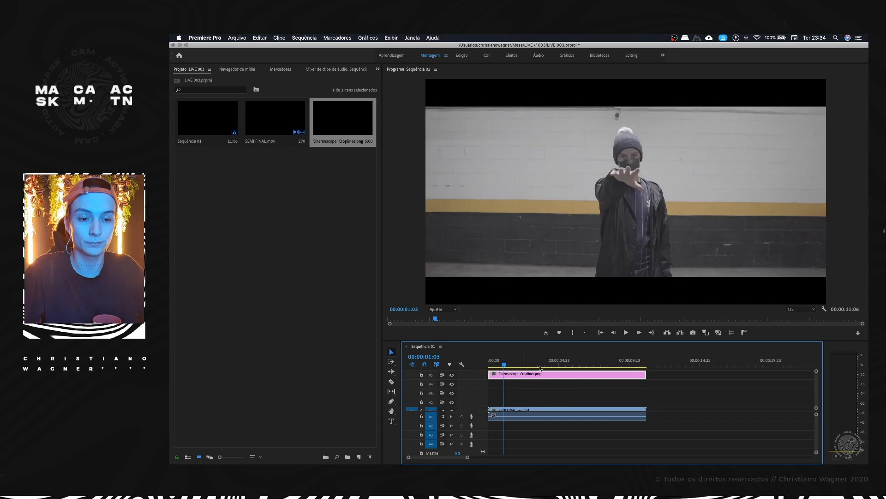
Step: Try the Program monitor's rulers and a horizontal guide at 00:00:00:15, and hide the rulers
left_click(498, 364)
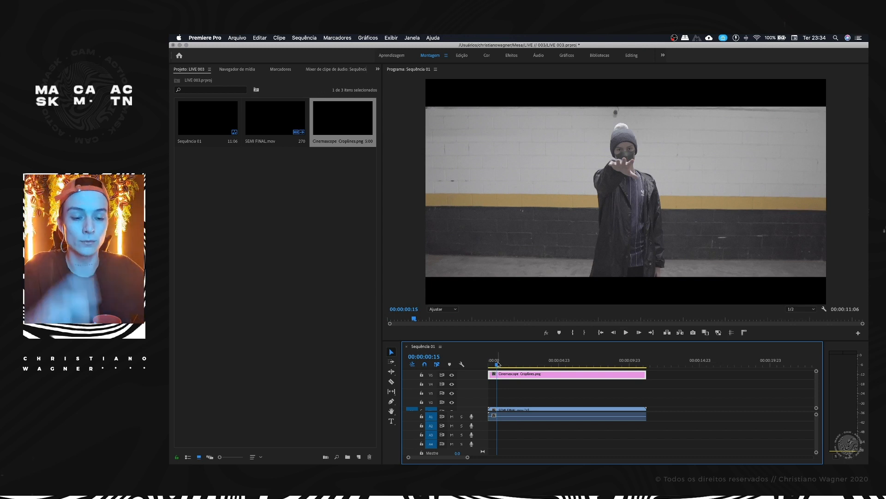
left_click(743, 332)
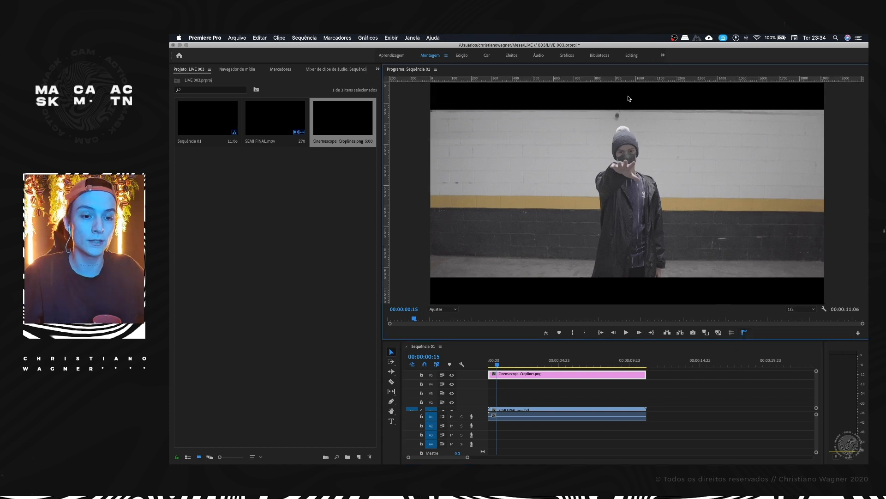
left_click_drag(629, 80, 634, 36)
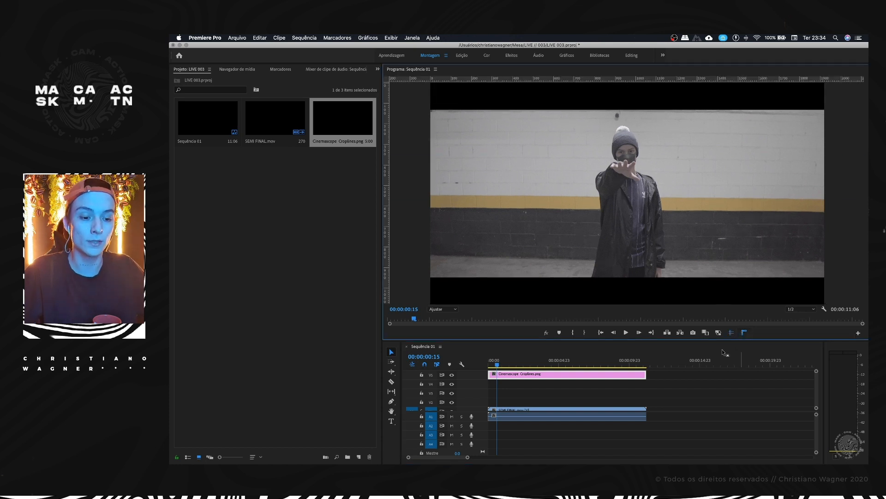
left_click(744, 333)
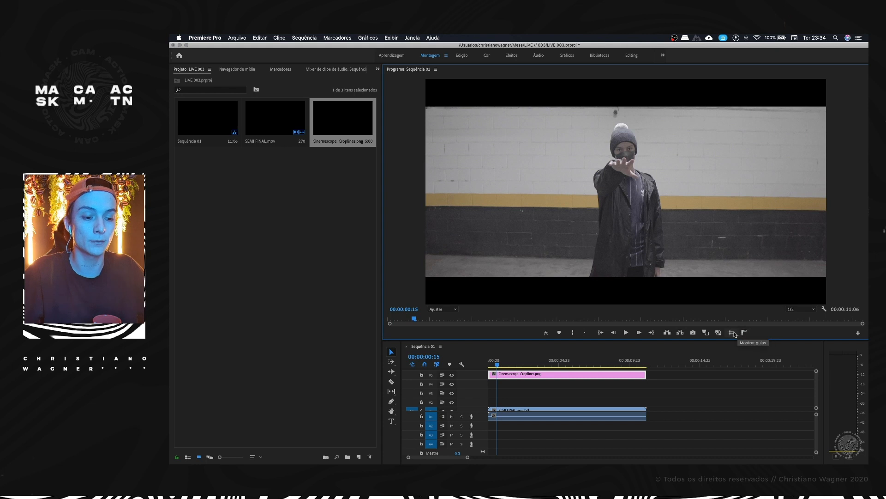
Step: Customize the Program monitor's button bar to have the guides and rulers toggles directly after comparison view
left_click(858, 333)
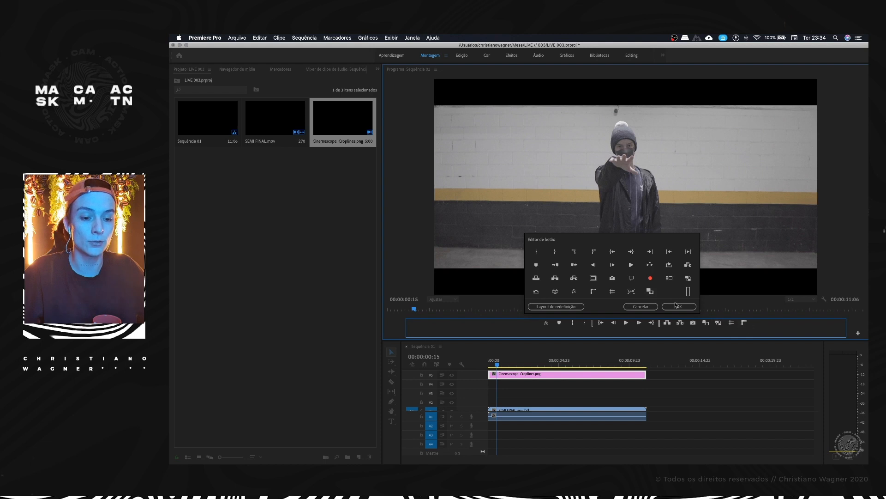
left_click_drag(656, 295, 724, 319)
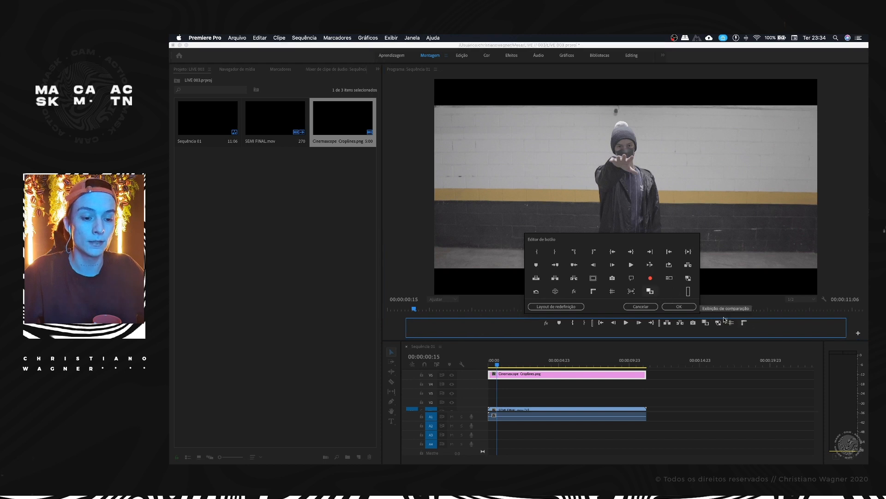
left_click(680, 307)
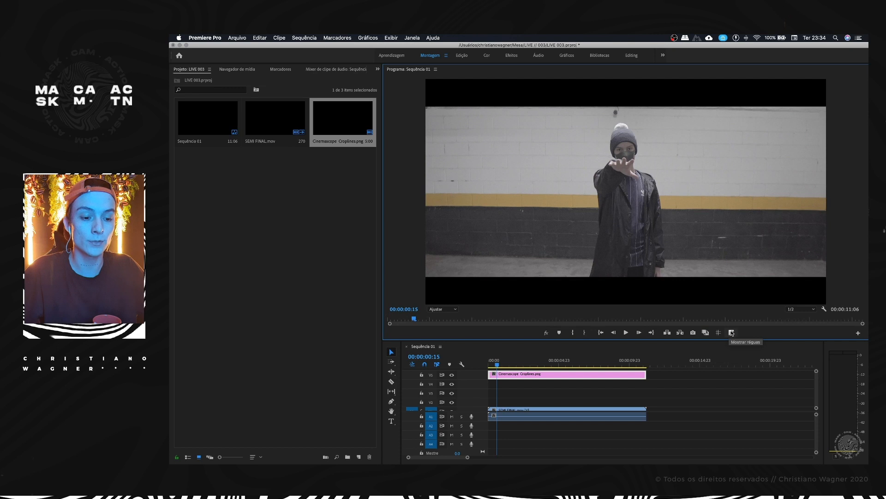
Step: Show the rulers, place a vertical guide at the frame's centre, and check the subject's alignment at 00:00:02:18 and 00:00:01:10
left_click(732, 332)
left_click_drag(513, 361, 529, 361)
left_click_drag(388, 260, 630, 185)
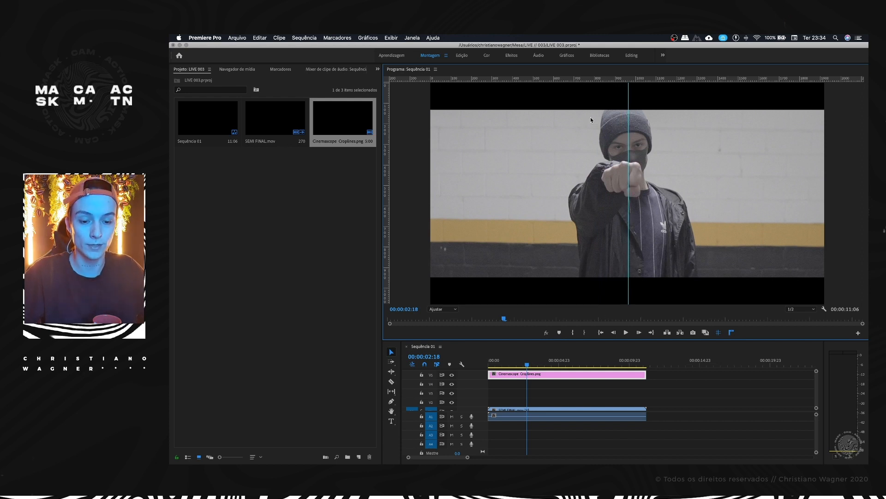
left_click_drag(527, 364, 510, 350)
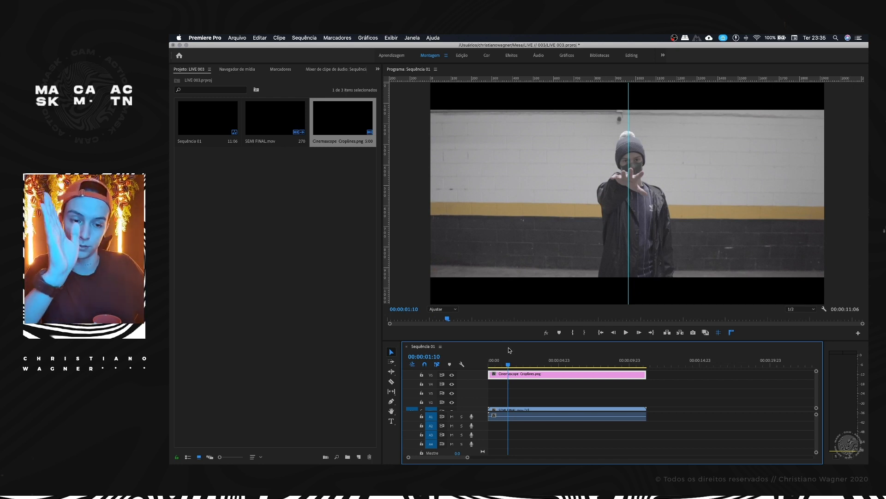
Step: Open the Color workspace at 00:00:00:08, inspect the SEMI FINAL.mov clip's settings, and select the Cinemascope Croplines.png clip
left_click_drag(508, 359, 493, 359)
left_click(487, 55)
left_click(480, 413)
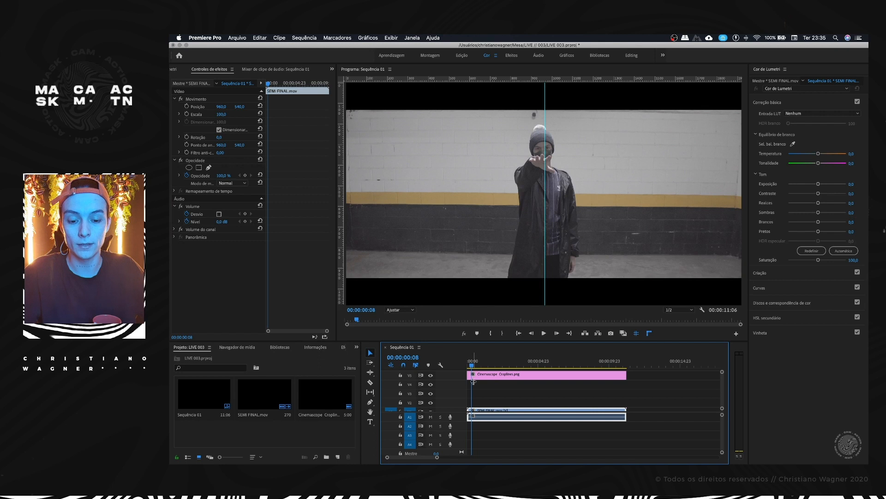
scroll(469, 390, "down", 1)
key("=")
key("=")
left_click(492, 372)
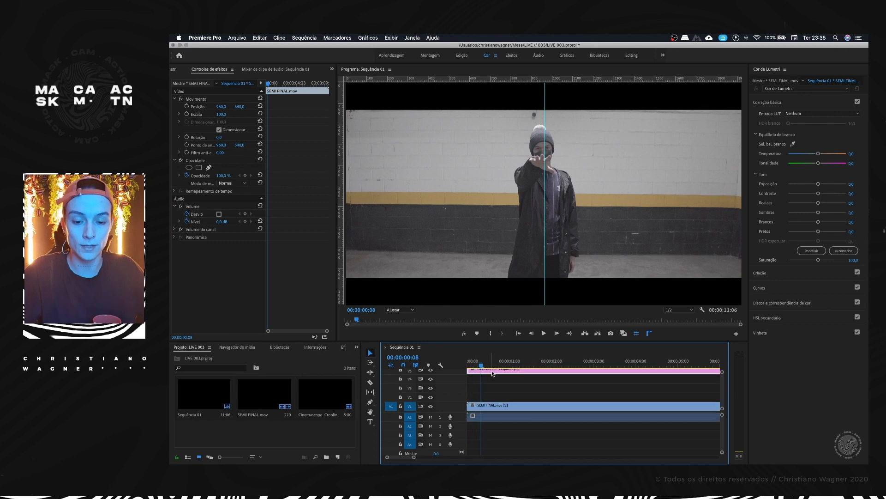
Step: Shift the SEMI FINAL.mov clip up behind the cinemascope crop lines by setting its vertical position to 469,0
left_click(487, 408)
left_click(493, 372)
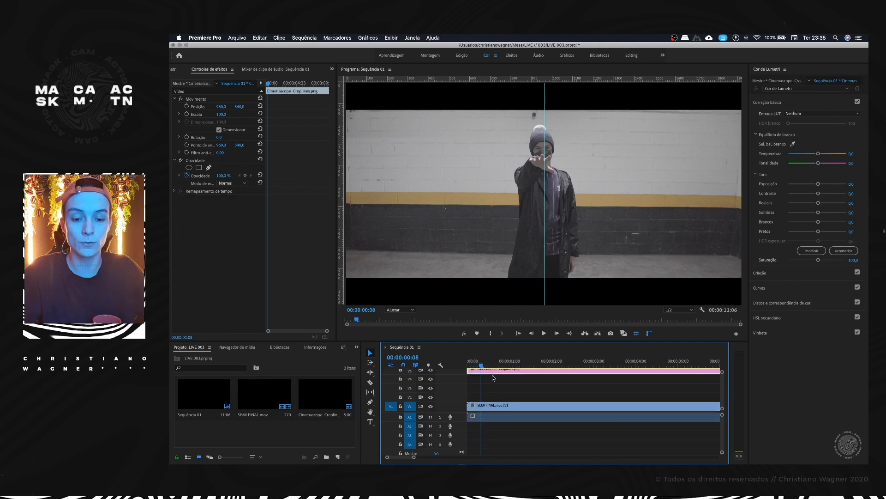
left_click(494, 412)
left_click_drag(240, 106, 194, 106)
left_click_drag(477, 360, 529, 352)
left_click_drag(240, 107, 208, 107)
Step: Check the subject's alignment with the centre guide around 00:00:01:10, with the Program monitor zoomed out to 75%
left_click(529, 363)
left_click_drag(529, 363, 525, 363)
left_click(556, 162)
key("Right")
key("Right")
key("Left")
key("minus")
Step: Lock the video track that holds the Cinemascope Croplines.png clip
left_click(493, 374)
scroll(491, 376, "up", 1)
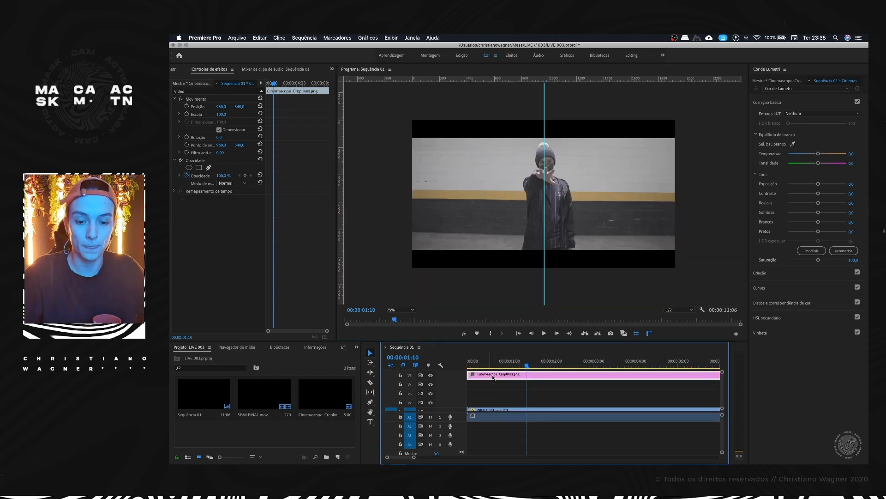
left_click(401, 375)
left_click(505, 179)
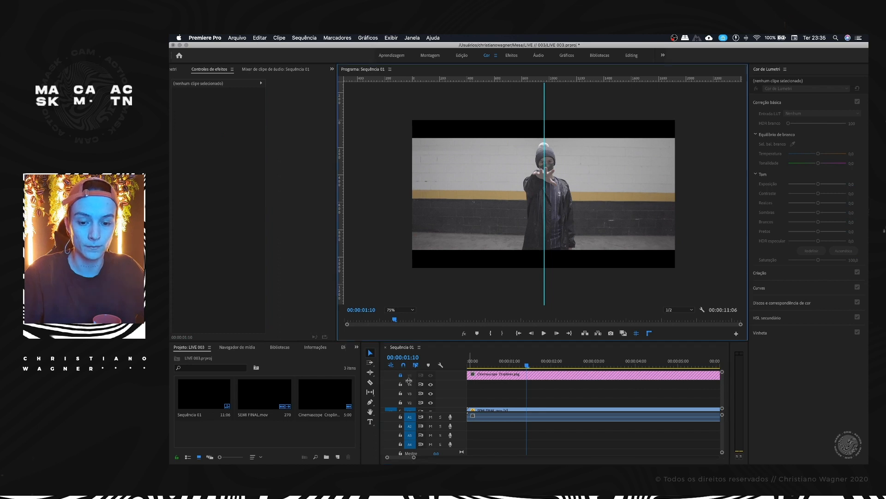
Step: Enable Position and Scale keyframing for the SEMI FINAL.mov clip at 00:00:01:16
left_click(520, 411)
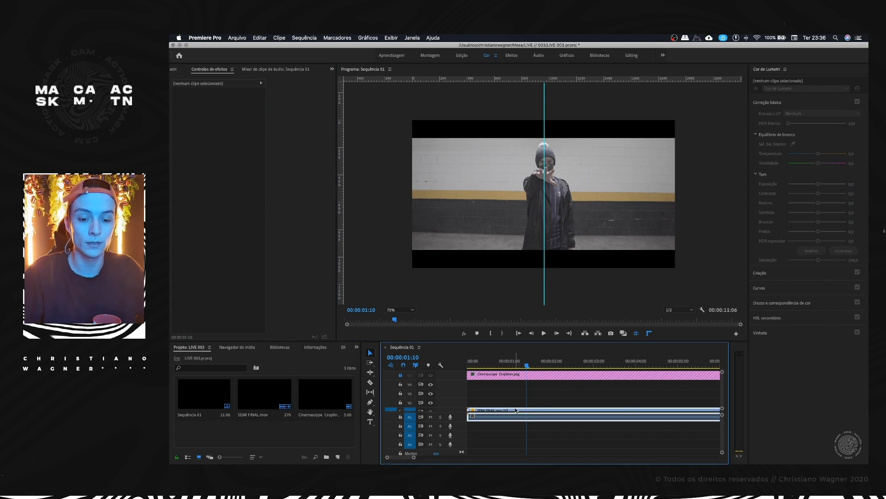
key("space")
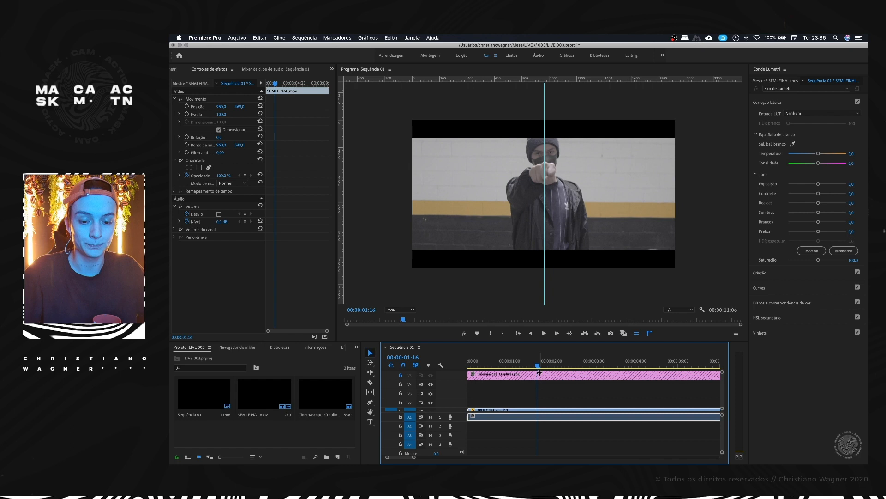
mouse_move(537, 361)
left_mouse_down()
mouse_move(522, 361)
mouse_move(539, 359)
left_mouse_up()
left_click(187, 107)
left_click(187, 114)
Step: Scale the SEMI FINAL.mov clip up to about 105% at 00:00:01:11
key("Left")
key("Left")
key("Left")
key("Left")
key("Left")
key("Left")
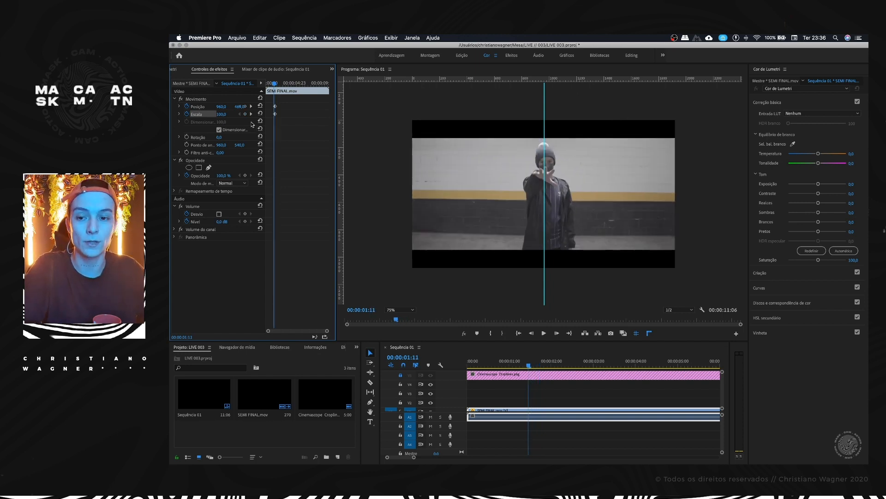
left_click(198, 99)
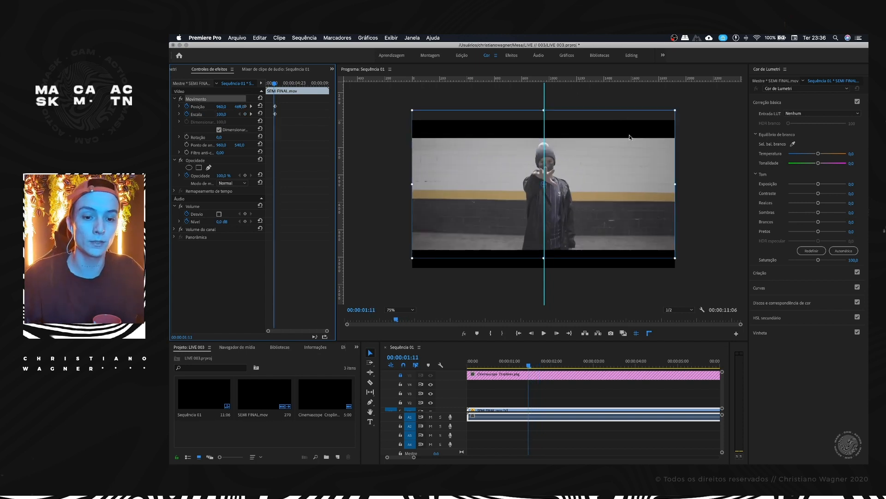
left_click_drag(675, 111, 681, 108)
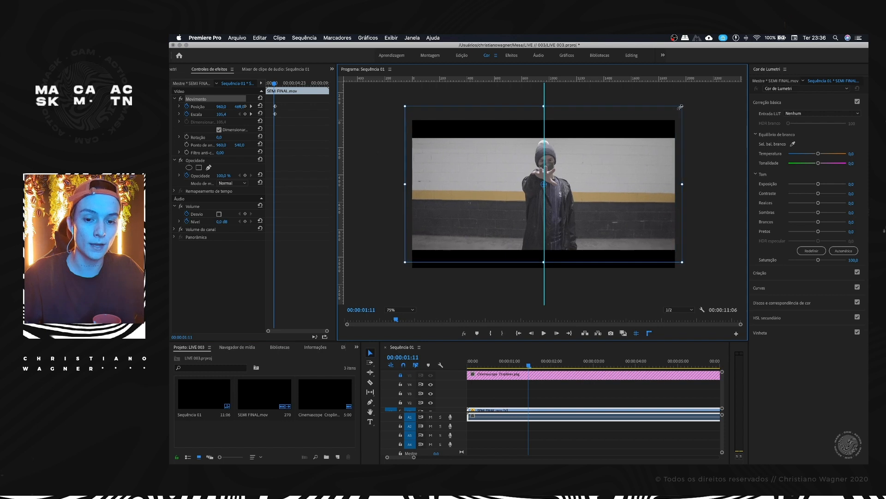
Step: Keyframe the clip at 00:00:01:07 with a scale of 103,5 and a horizontal position of about 947,6, centring the subject on the guide
key("Left")
key("Left")
key("Left")
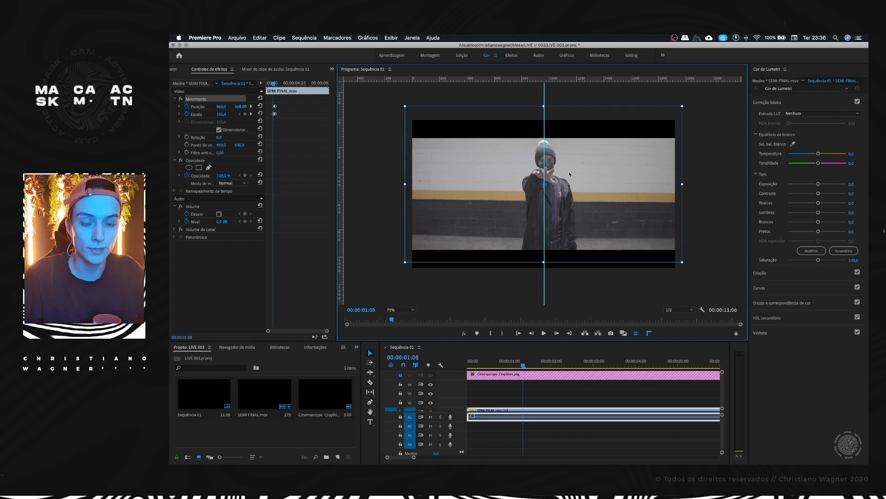
scroll(558, 152, "up", 11)
scroll(558, 149, "down", 12)
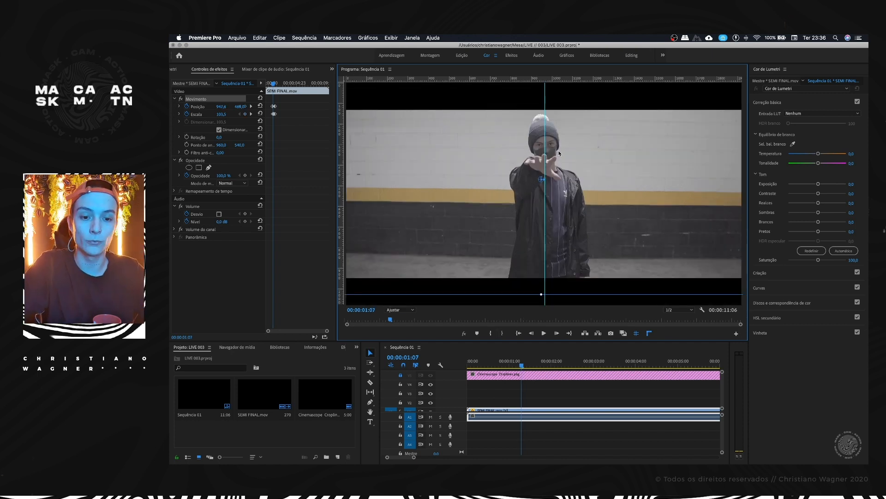
key("Right")
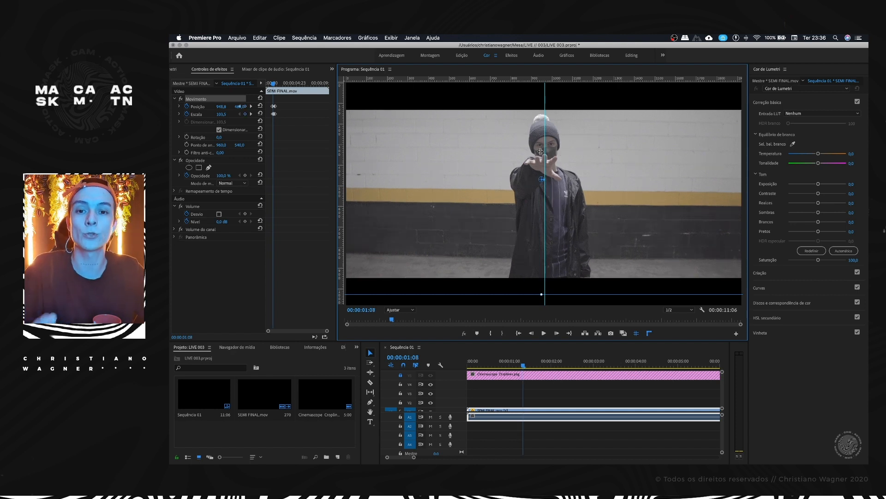
key("Left")
key("Left")
key("Left")
key("Left")
key("Left")
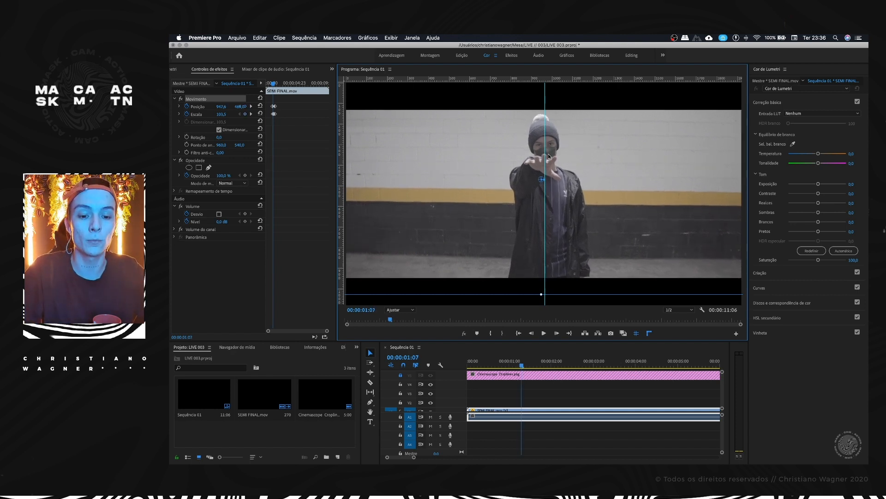
key("Right")
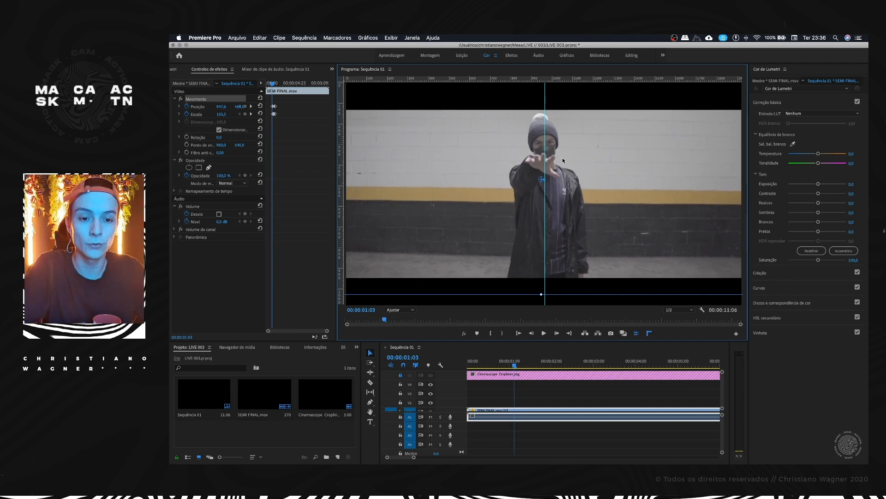
Step: Keyframe the clip's horizontal position backwards from 00:00:01:07 to 00:00:00:04, keeping the subject centred on the guide, including about 971,2 at 00:00:00:11
key("Left")
key("Left")
key("Left")
key("Left")
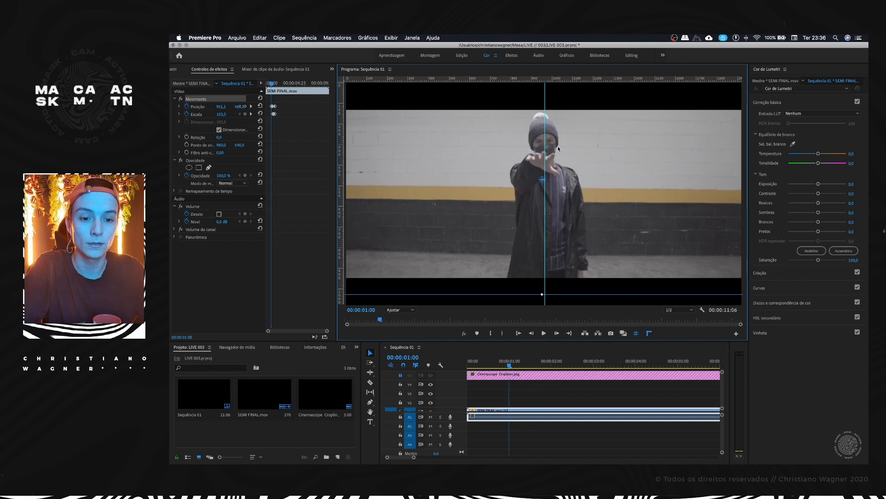
key("Left")
key("Left")
key("Left")
key("Left")
key("Left")
key("Left")
key("Left")
key("Left")
key("Left")
key("Left")
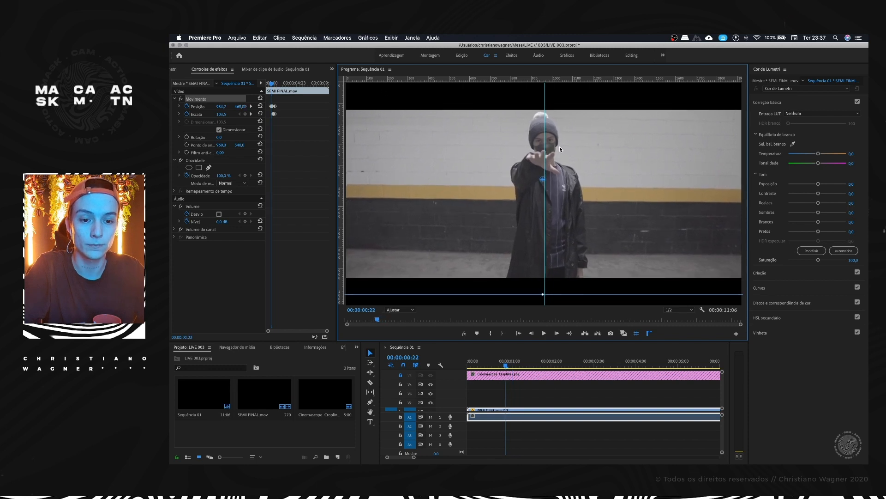
key("Left")
key("Left")
key("Left")
key("Left")
key("Left")
key("Left")
key("Left")
key("Left")
key("Left")
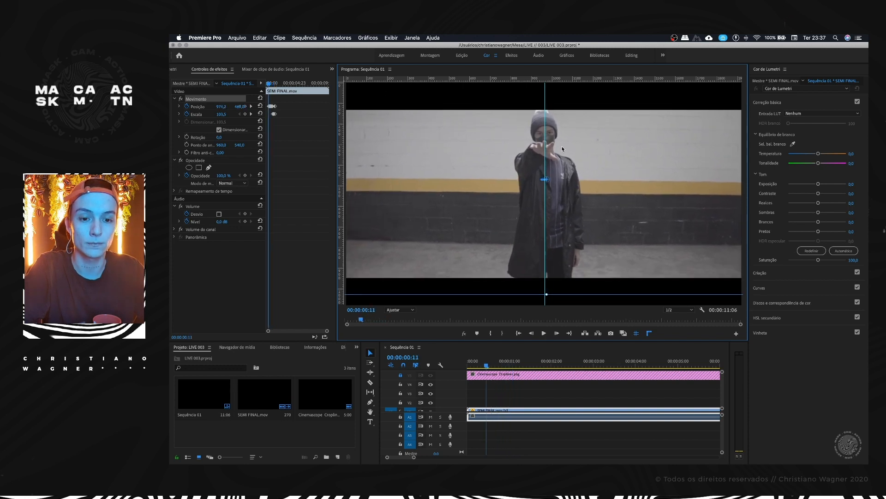
key("Left")
key("Left")
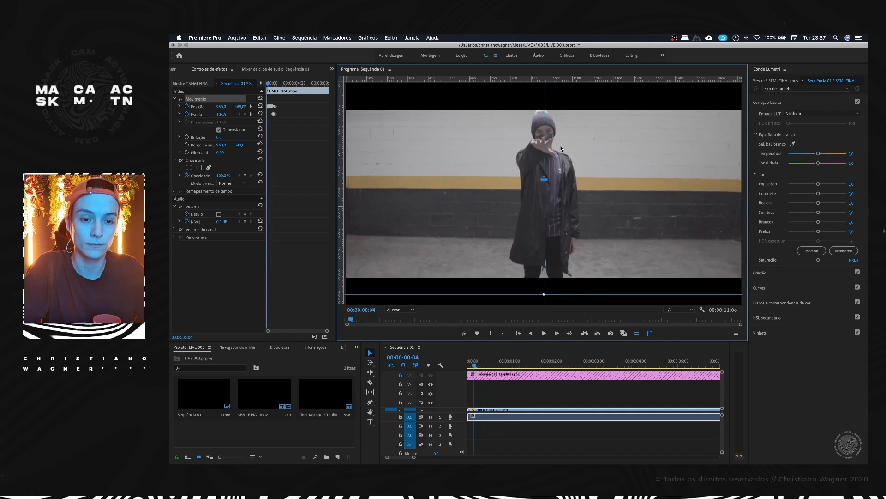
Step: Play back the opening two seconds from the sequence start to check that the subject stays on the centre guide
left_click(491, 392)
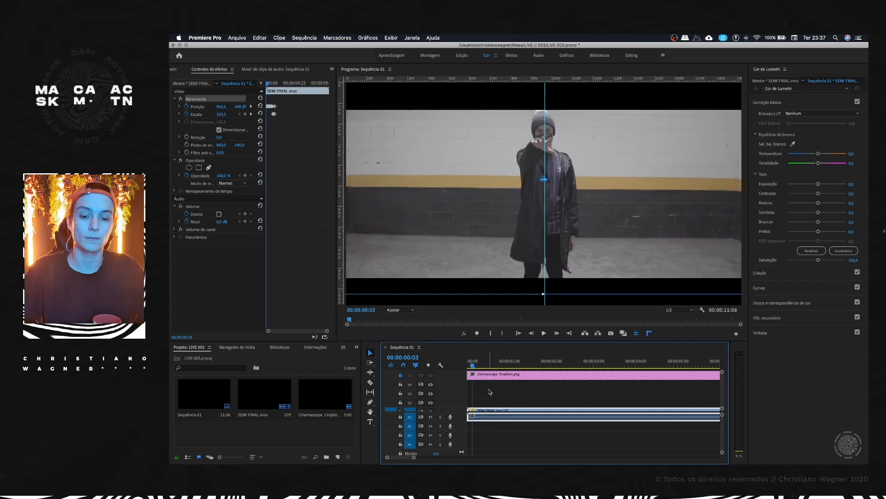
key("space")
left_click_drag(504, 363, 462, 361)
key("space")
key("Home")
key("Home")
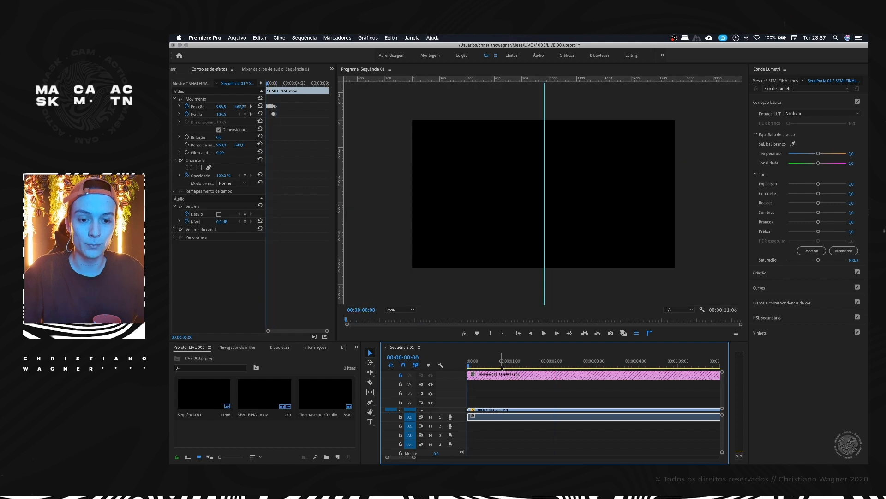
key("space")
key("space")
key("Home")
key("space")
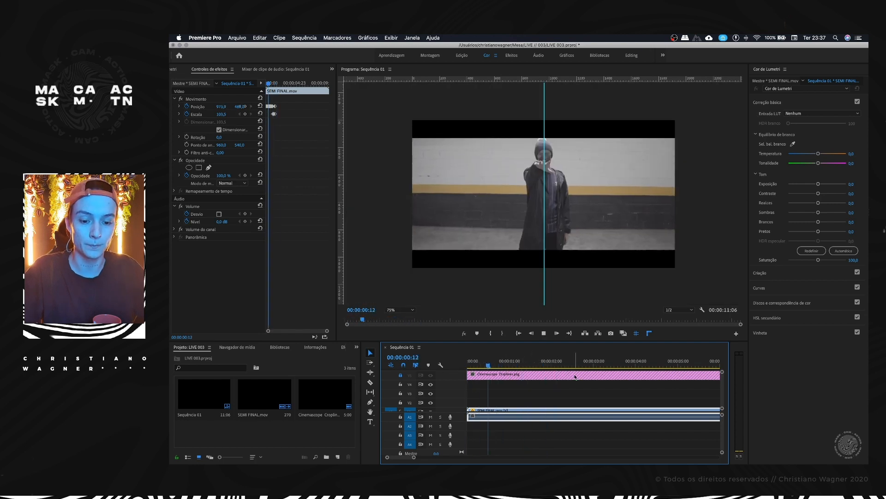
key("space")
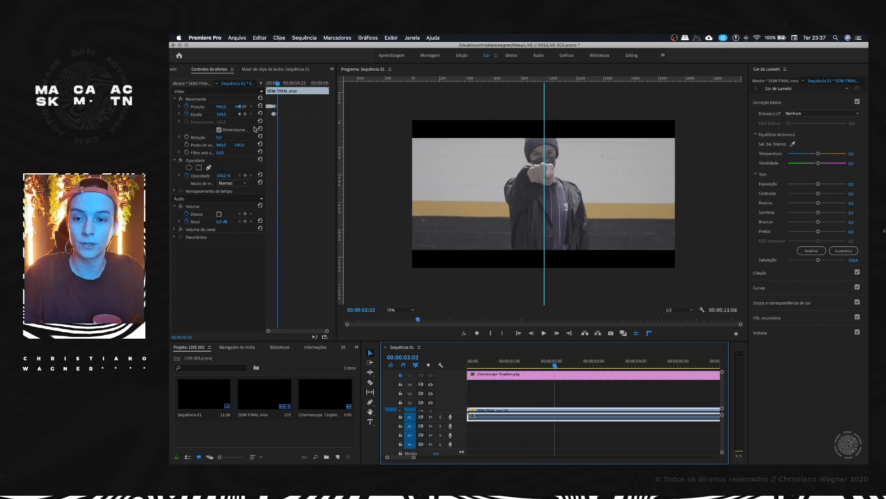
Step: Zoom the timeline out to the whole sequence and review the subject's centring in playback up to 00:00:08:20
left_click_drag(266, 125, 284, 122)
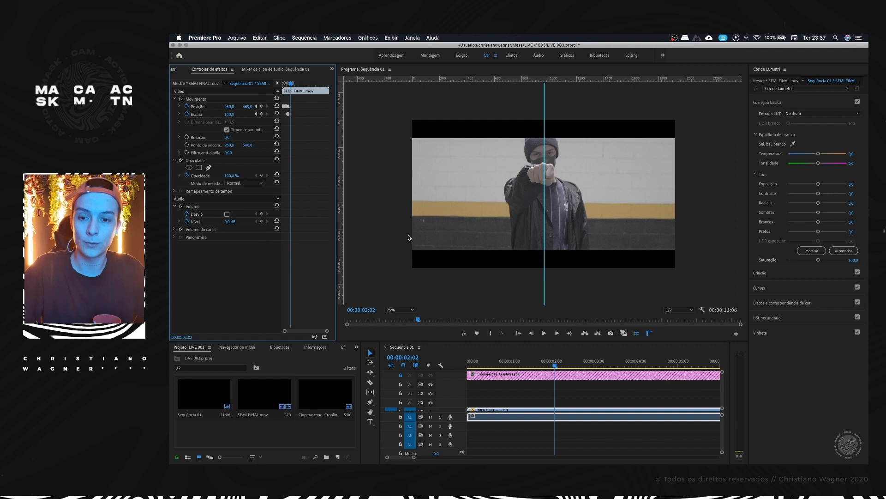
left_click_drag(557, 361, 656, 360)
key("minus")
key("minus")
key("space")
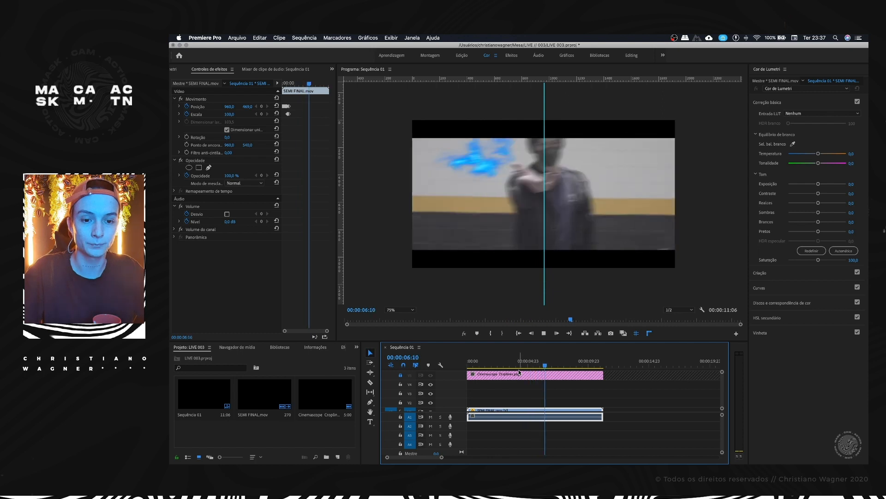
scroll(535, 372, "down", 1)
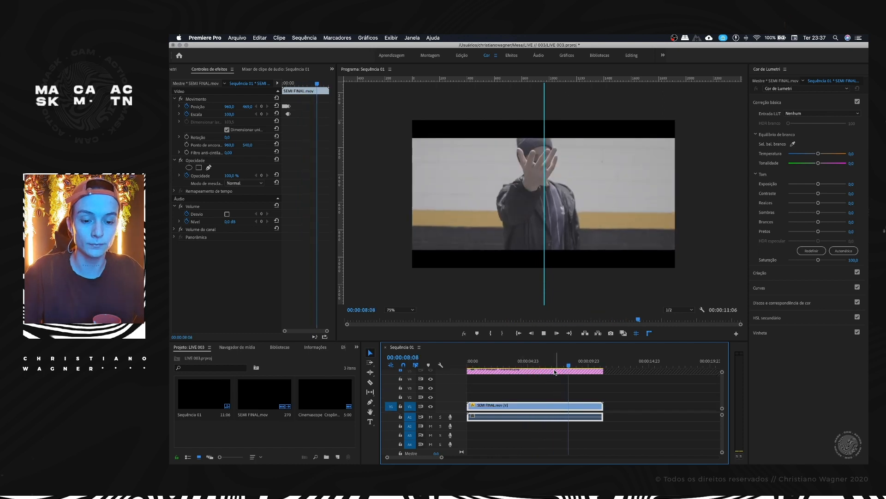
left_click(461, 191)
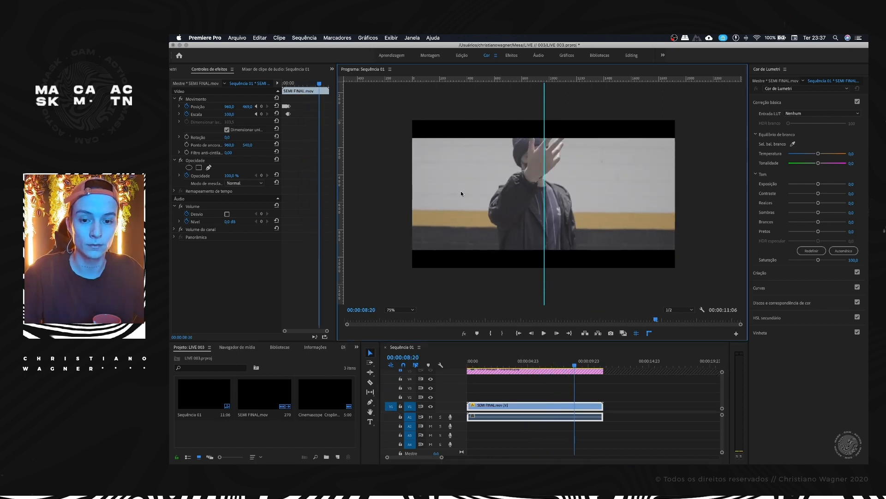
Step: Scale the clip to 104,0 at 00:00:08:20, keyframe its position there, and check the framing at 00:00:04:16
left_click(201, 107)
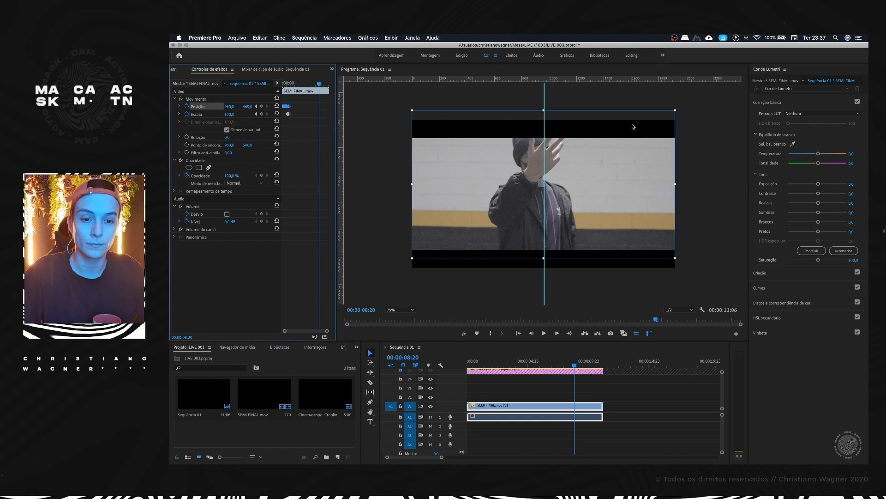
left_click_drag(676, 110, 680, 107)
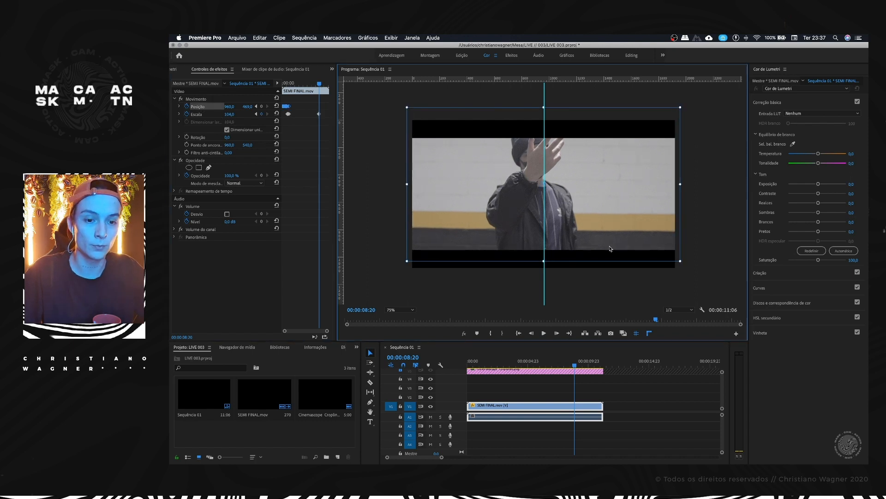
left_click(524, 363)
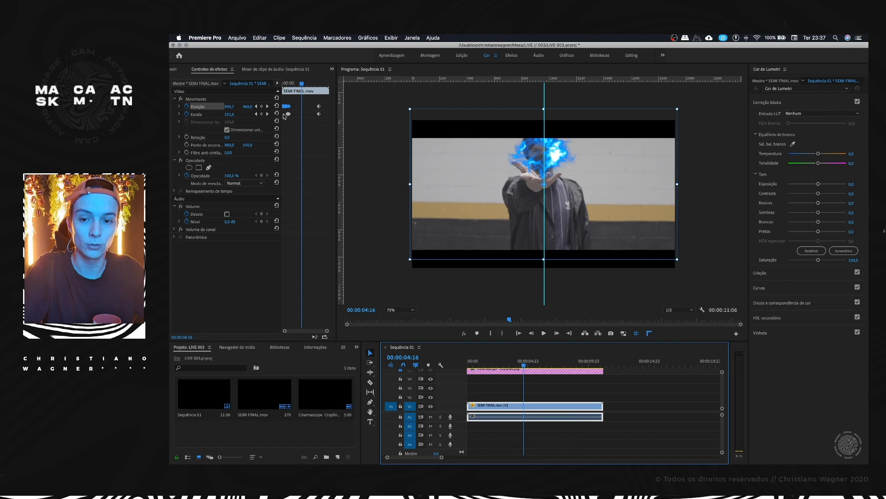
Step: At 00:00:10:02, scale the clip to 111,4 and move it to about 1059,3 by 471,7 to centre the subject
left_click_drag(524, 365, 589, 357)
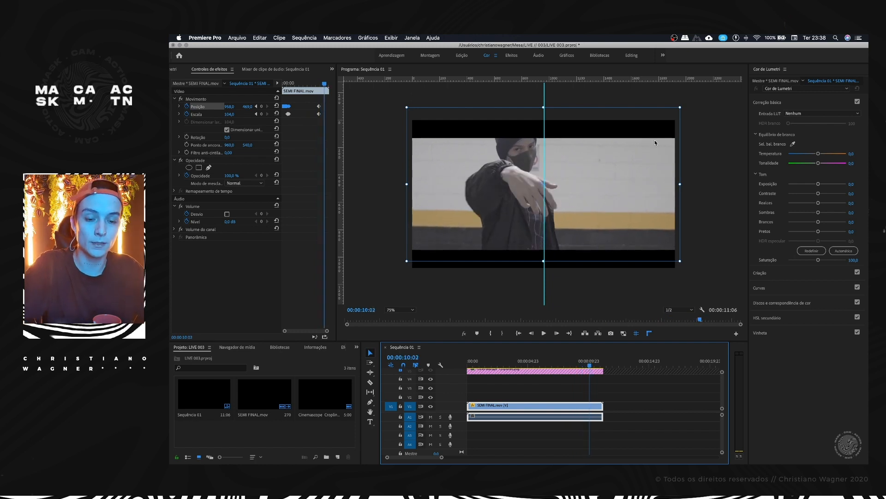
left_click_drag(680, 106, 691, 102)
left_click_drag(633, 155, 643, 158)
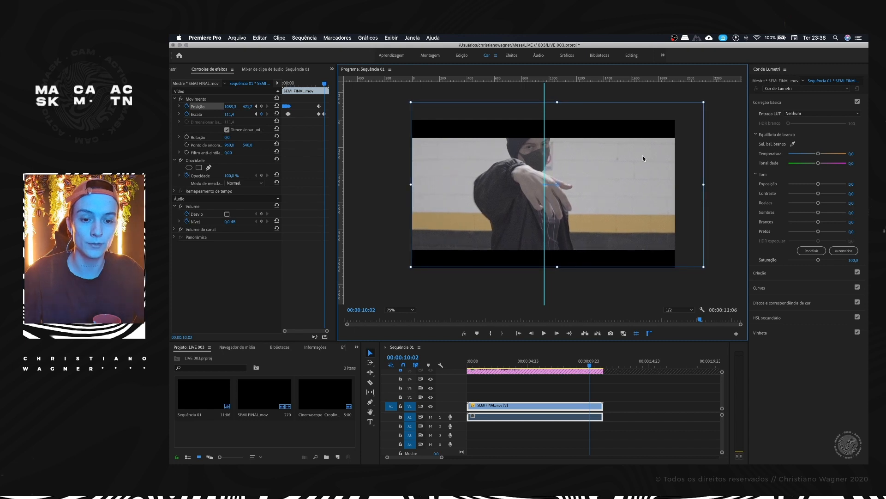
Step: Keyframe the clip's horizontal position from about 1054 at 00:00:10:14 to about 990 at 00:00:10:23, keeping the subject on the guide
left_click(593, 361)
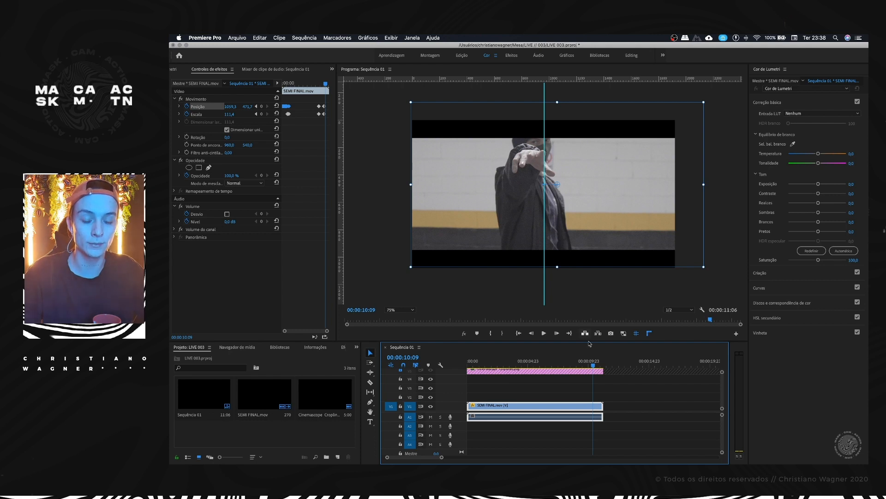
left_click_drag(595, 364, 598, 363)
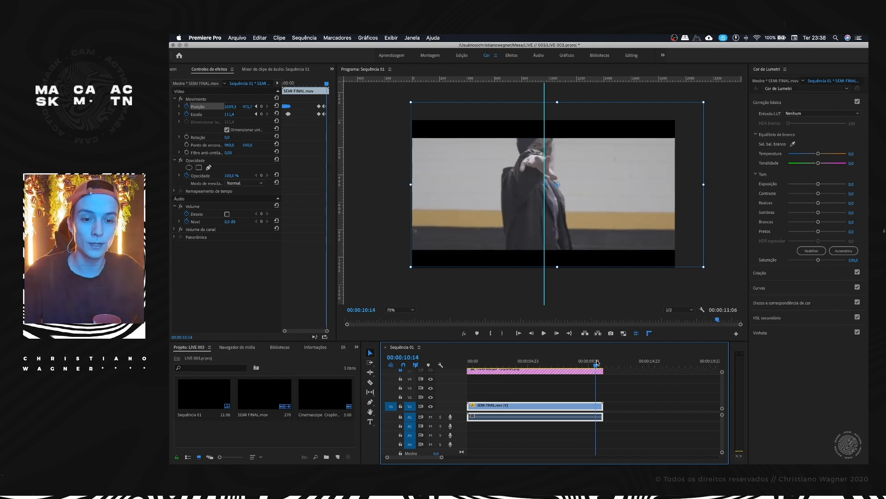
left_click(514, 160)
key("Right")
key("Right")
key("Right")
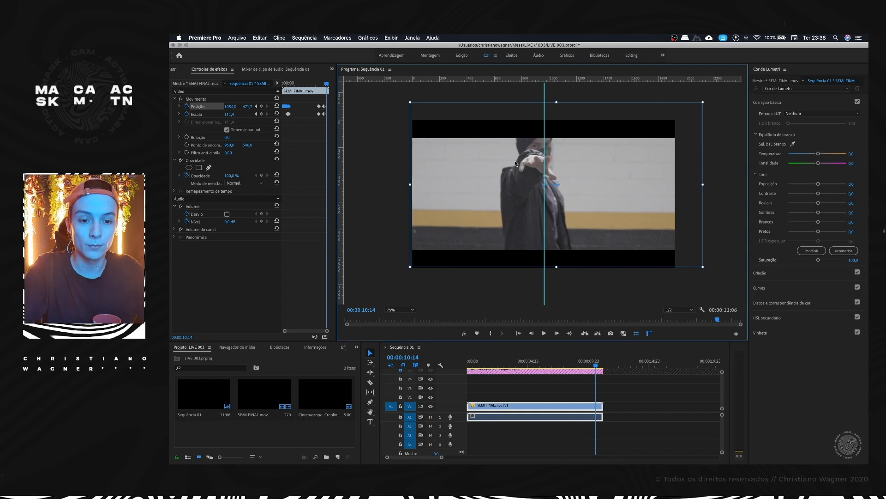
key("Right")
key("Right")
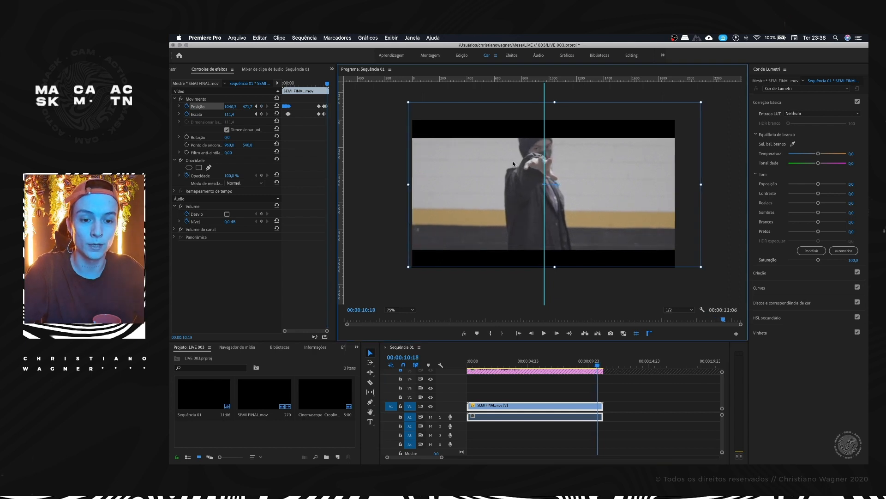
key("Right")
key("Right")
key("Right")
key("Right")
key("Right")
key("Right")
key("Right")
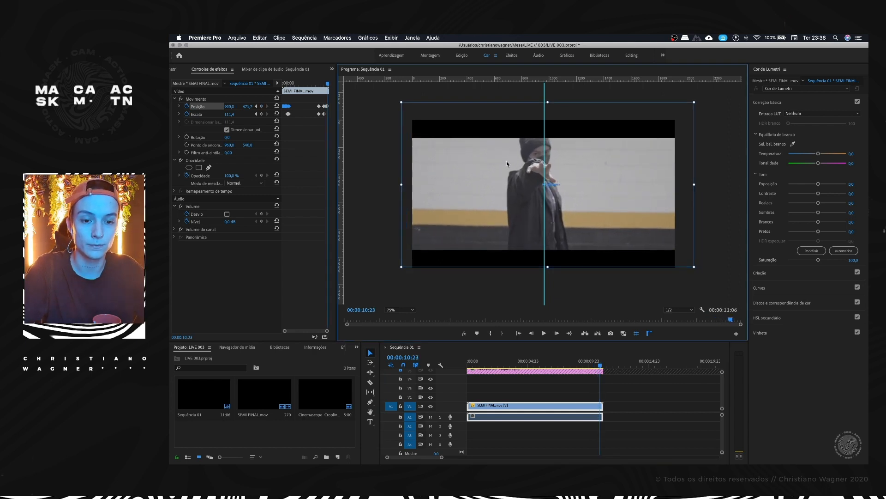
Step: Hide the rulers and guides in the program monitor and review the reframing in playback from the sequence start
key("space")
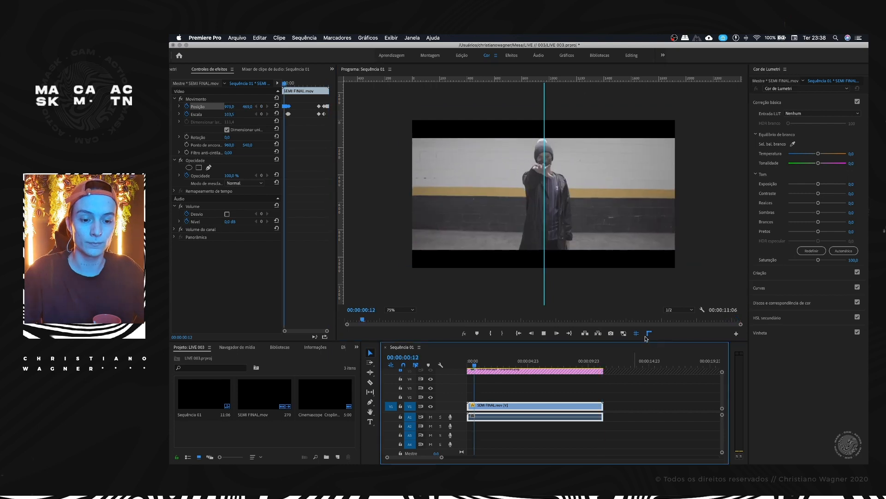
key("space")
left_click(646, 390)
left_click(636, 334)
left_click(649, 333)
left_click_drag(489, 368, 464, 368)
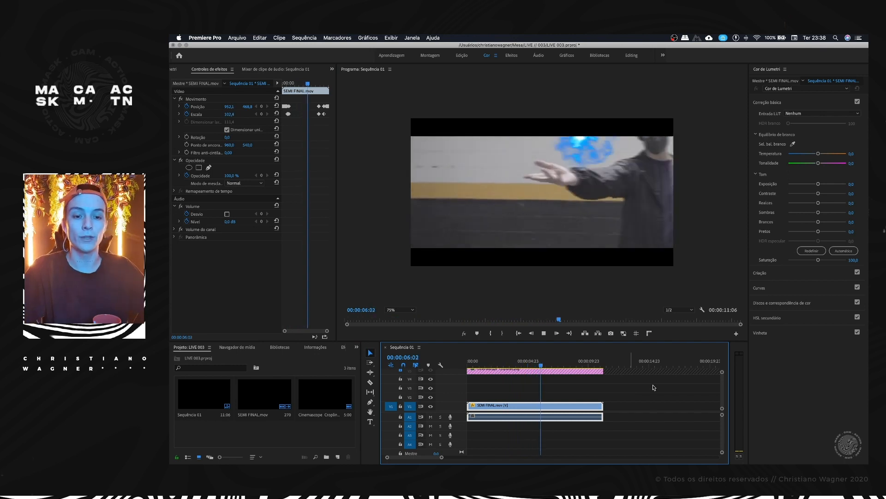
left_click(577, 363)
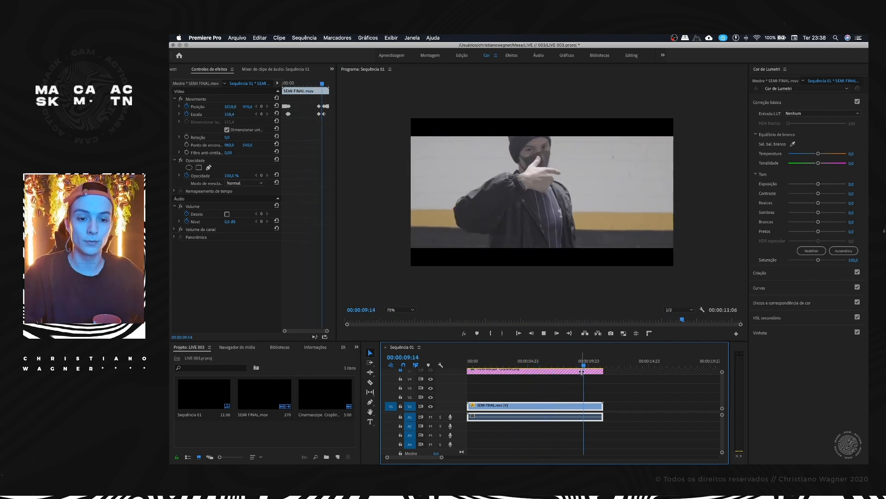
Step: Save the project, then give the timeline more height and fit the preview image to its monitor (Ajustar)
key("super+s")
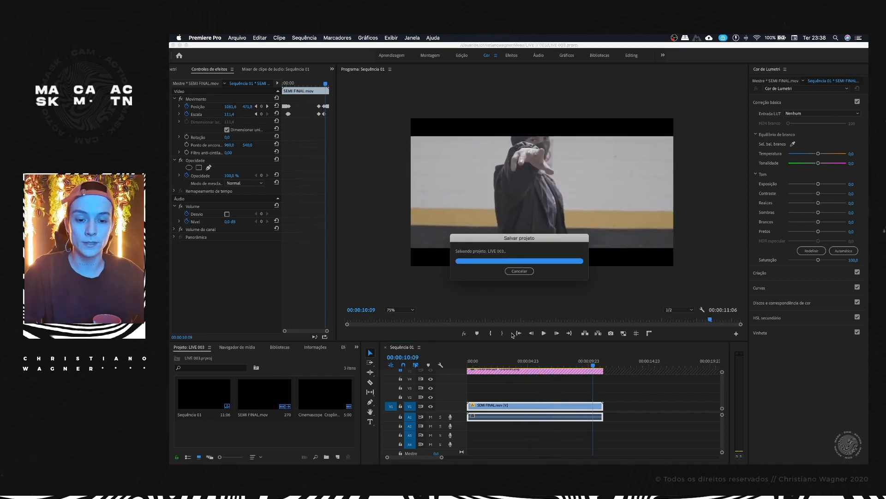
left_click_drag(510, 340, 513, 299)
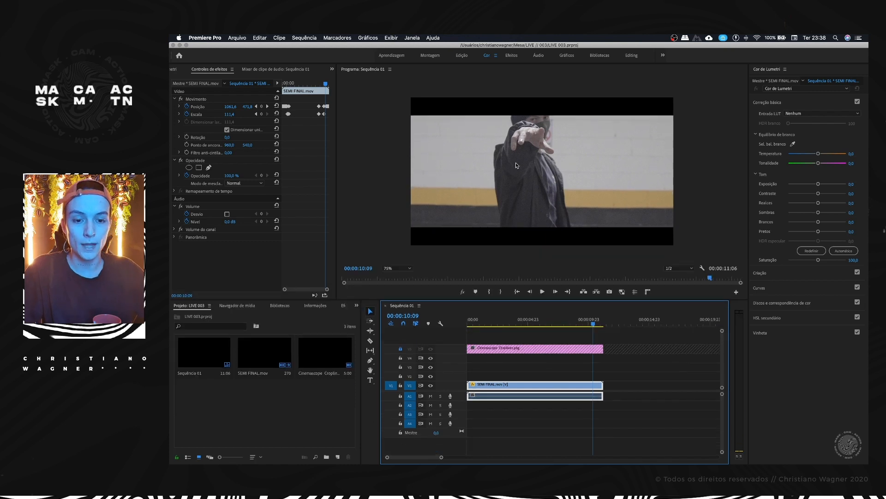
left_click(393, 269)
left_click(394, 274)
Step: Create an adjustment layer (Camada de ajuste), place it on V4 below the crop lines, and extend it to the clip's end
right_click(283, 341)
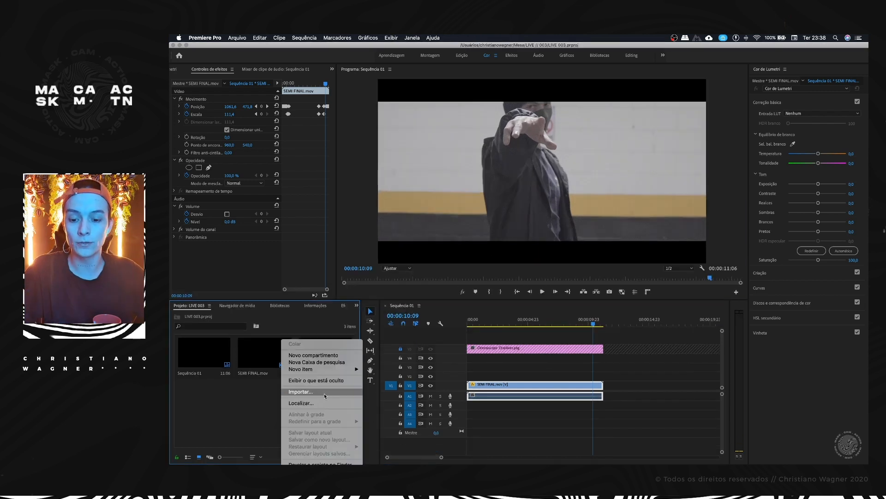
mouse_move(325, 369)
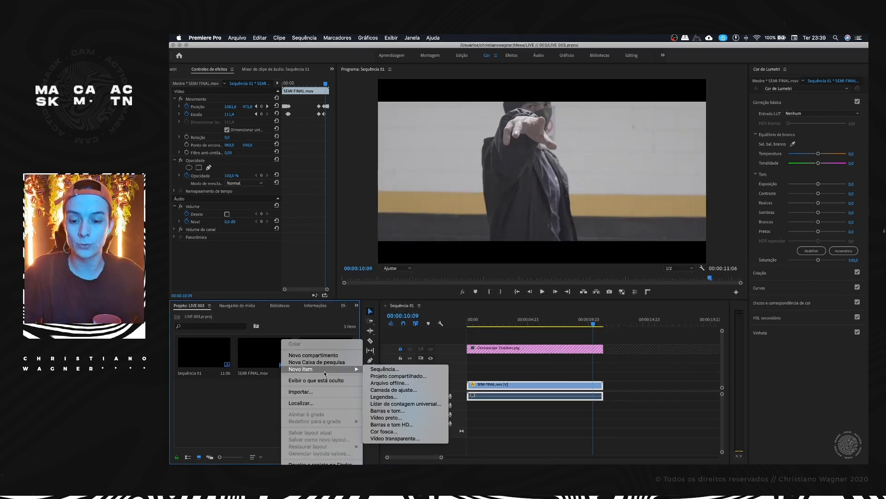
left_click(394, 390)
left_click(572, 286)
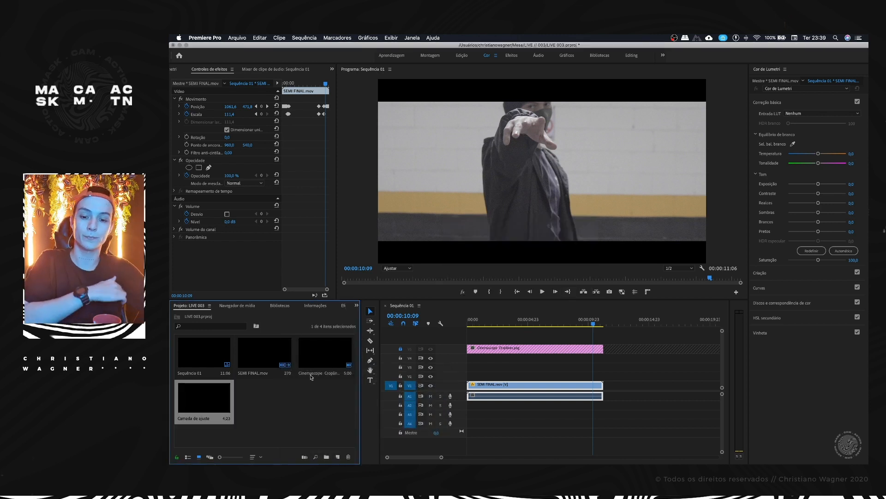
left_click_drag(200, 401, 456, 362)
left_click_drag(528, 359, 603, 358)
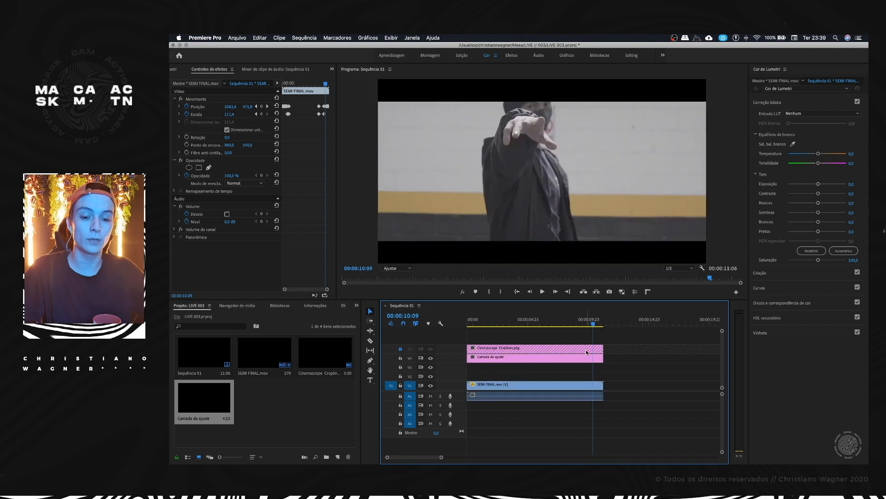
Step: Unlock the crop lines' track, place the adjustment layer above them, and raise its Pretos value to about 88,7 as a test
left_click(401, 349)
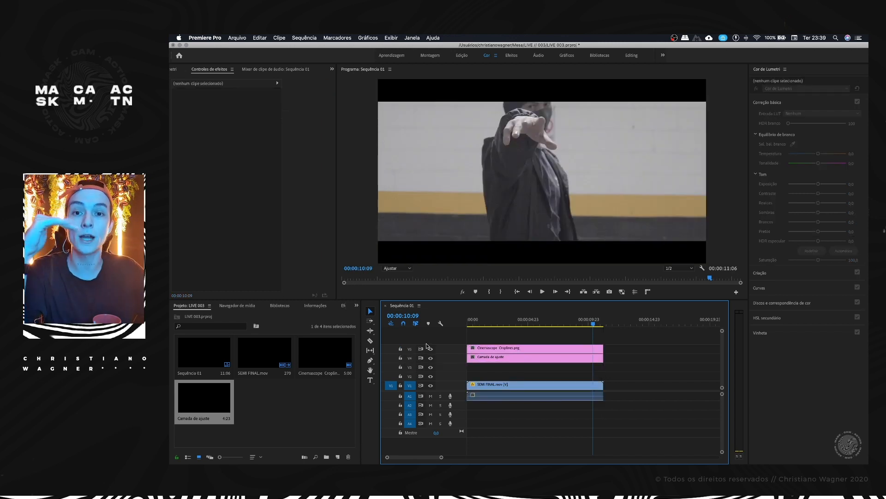
left_click_drag(499, 356, 500, 347)
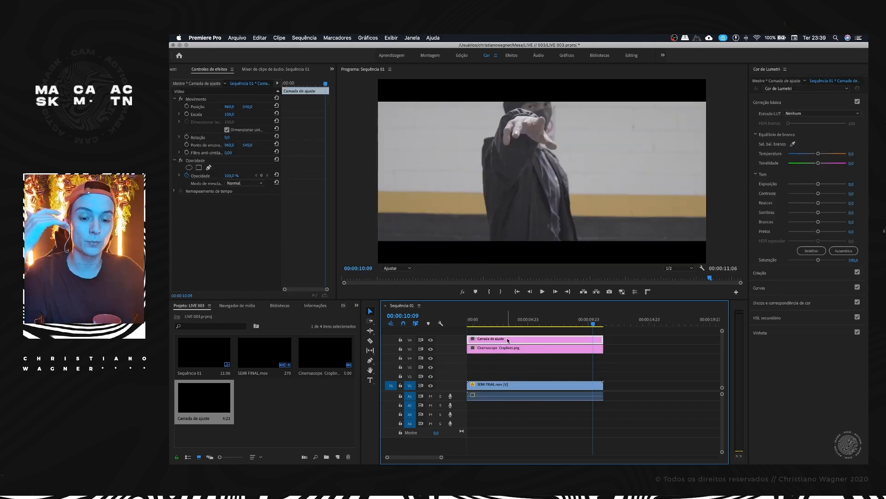
left_click_drag(818, 231, 843, 231)
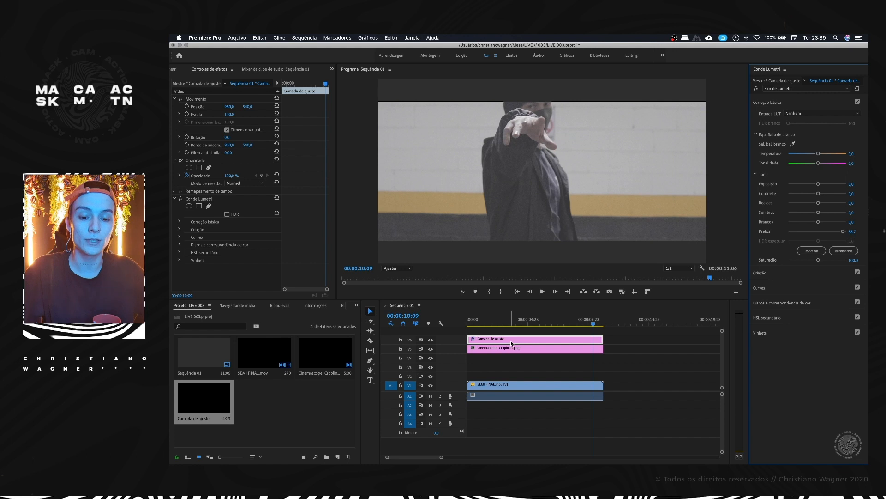
Step: Move the Cinemascope crop lines above the adjustment layer to V7 and lock their track
left_click_drag(506, 350, 503, 331)
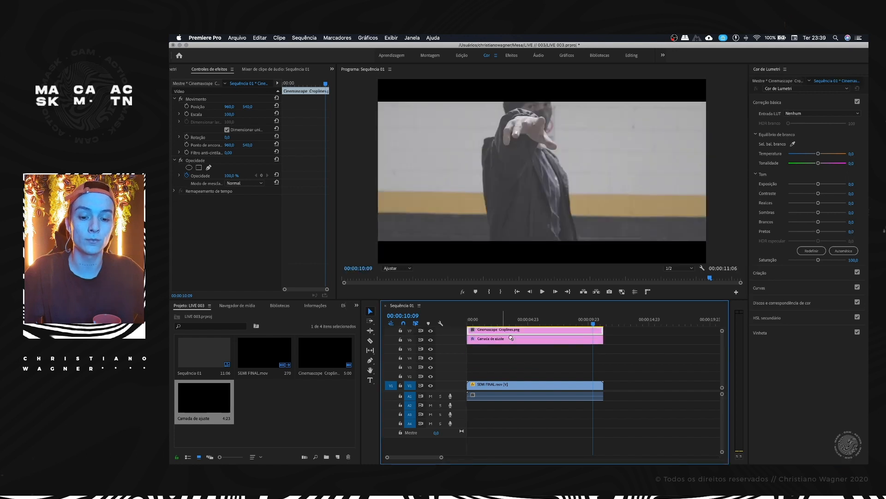
scroll(494, 344, "up", 1)
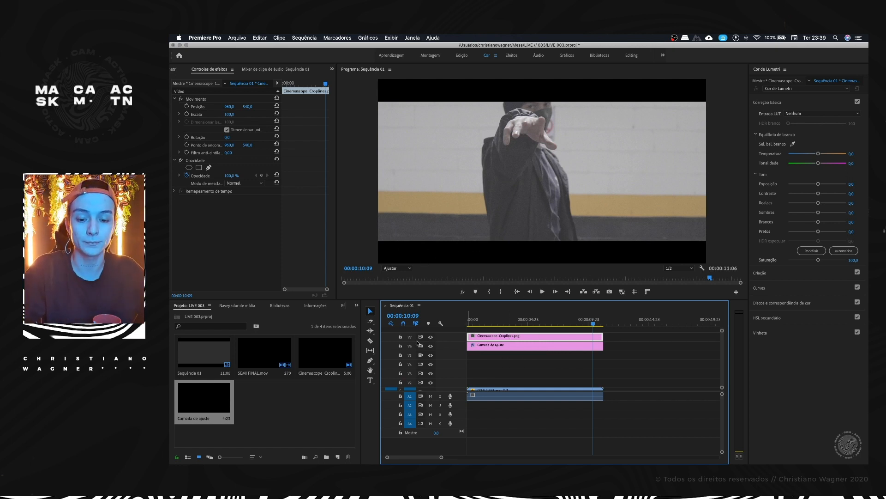
left_click(399, 338)
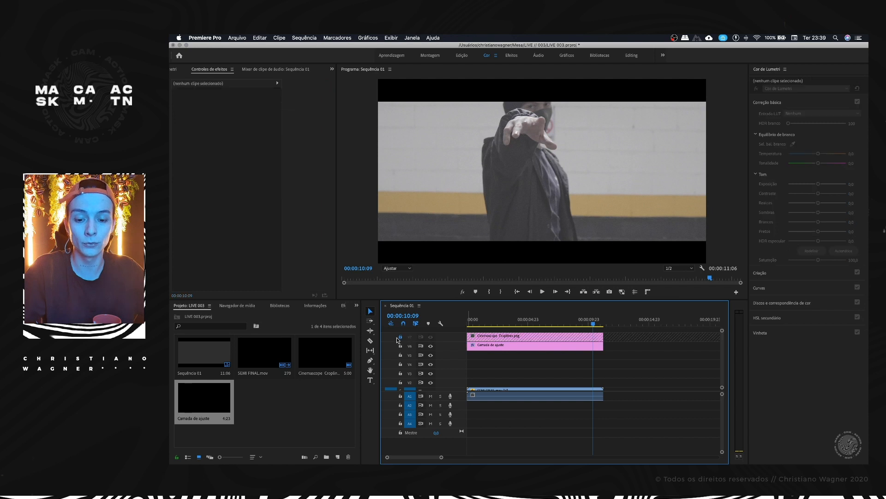
Step: At 00:00:04:11, reset the adjustment layer's Pretos, set Contraste to 61,0, and lower Sombras and Brancos to about -25 and -20
left_click(492, 347)
left_click(536, 322)
left_click_drag(535, 322, 522, 322)
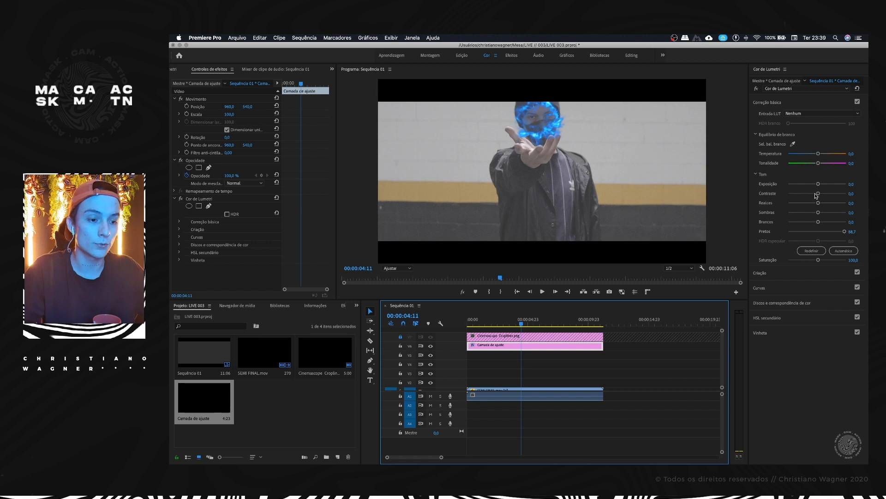
double_click(845, 230)
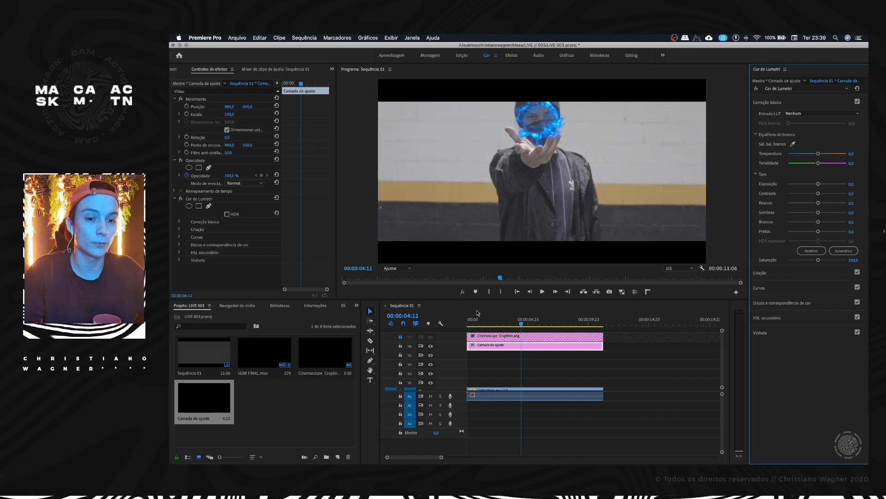
left_click_drag(818, 193, 841, 191)
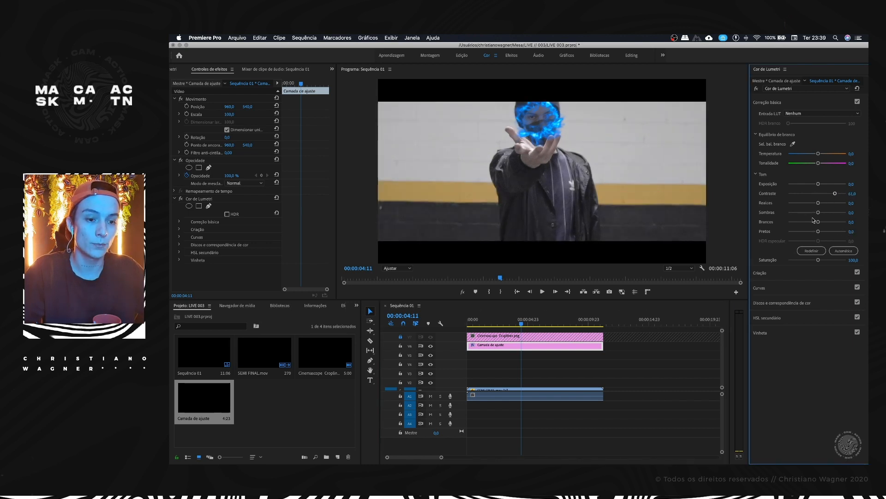
Step: Add a shadow point and a highlight point to the adjustment layer's master RGB curve, slightly darkening the shadows
left_click(759, 288)
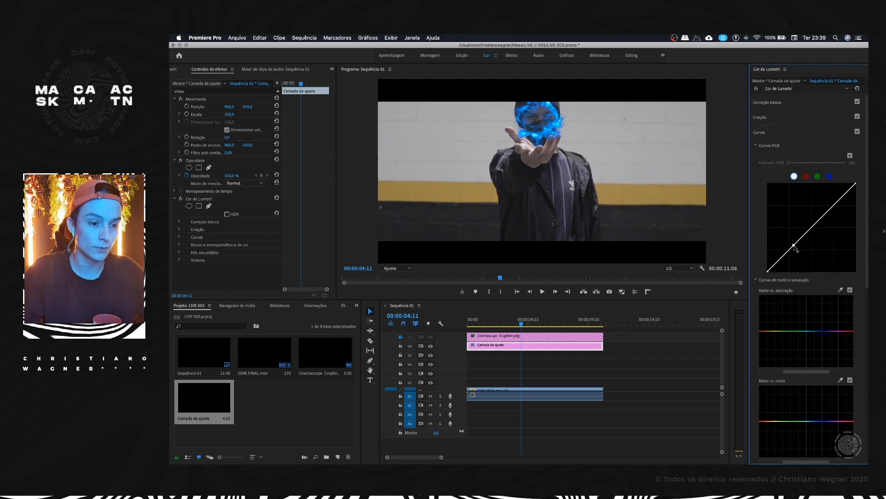
left_click(796, 249)
left_click_drag(829, 213, 827, 215)
Step: Isolate the blues with anchor points on the hue versus saturation curve and lower their saturation
scroll(821, 244, "down", 2)
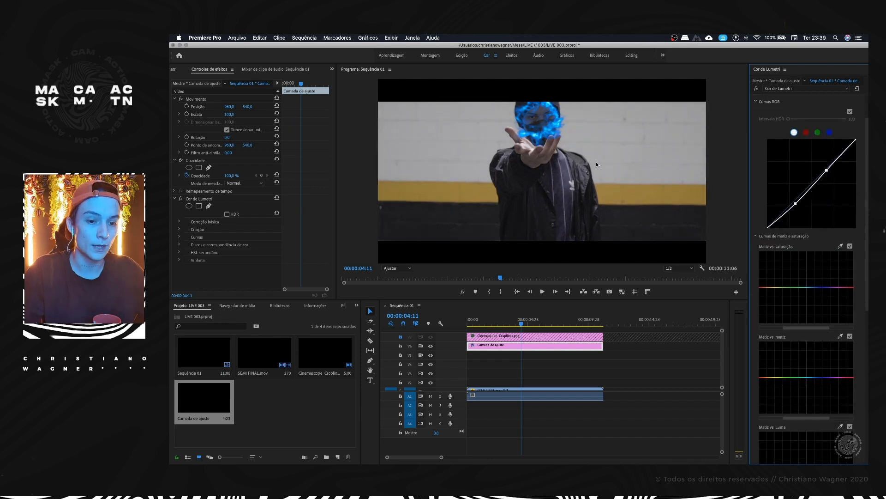
scroll(789, 228, "down", 3)
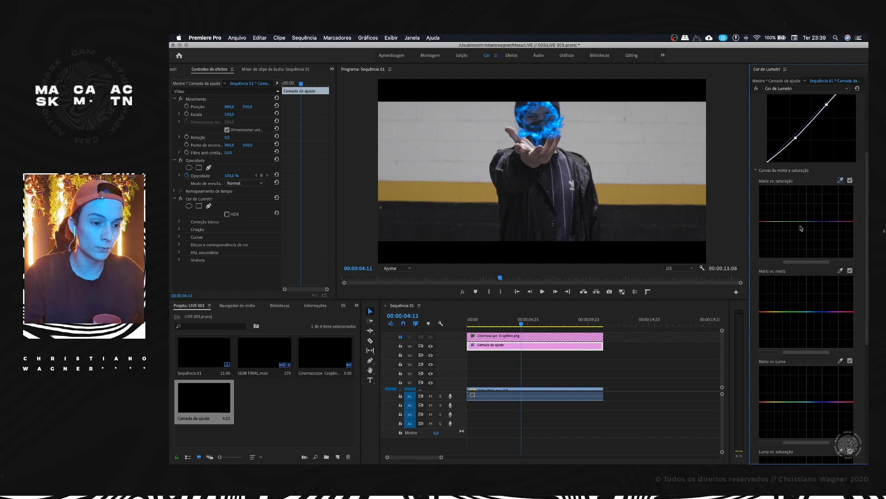
left_click(799, 221)
left_click(830, 222)
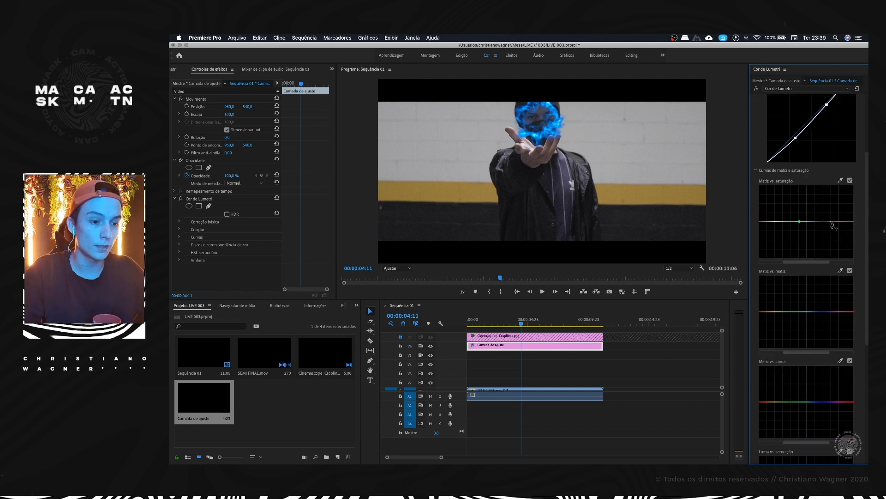
mouse_move(819, 221)
left_mouse_down()
mouse_move(820, 238)
mouse_move(817, 194)
mouse_move(815, 237)
left_mouse_up()
left_click_drag(816, 182, 818, 234)
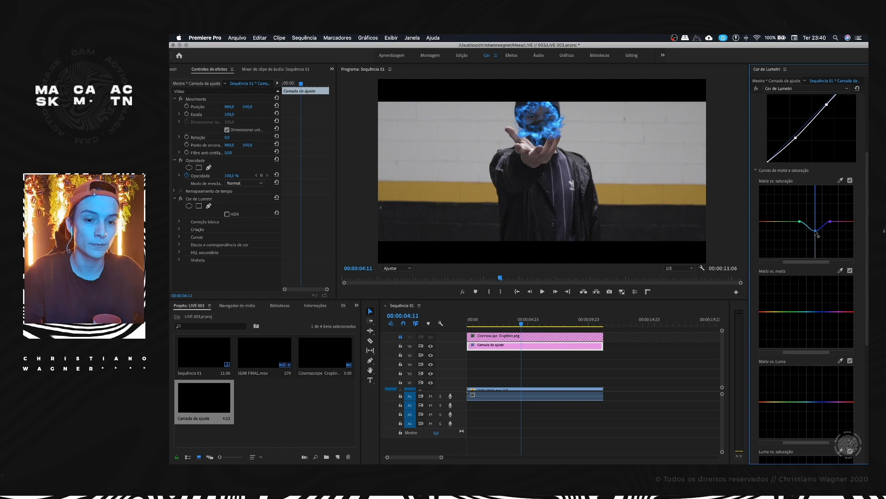
Step: Move the adjustment layer down one track to V5 and check the Lumetri controls with the playhead at 00:00:02:02
left_click_drag(521, 345, 492, 324)
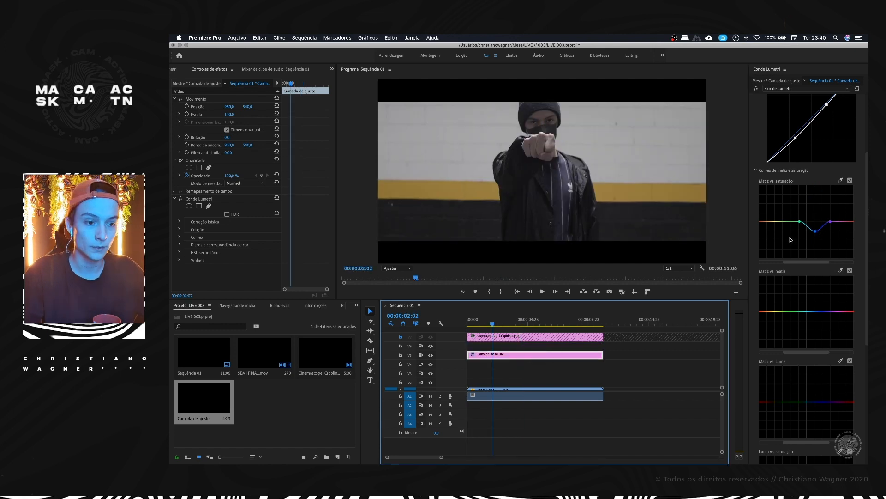
scroll(791, 240, "down", 7)
scroll(791, 240, "down", 3)
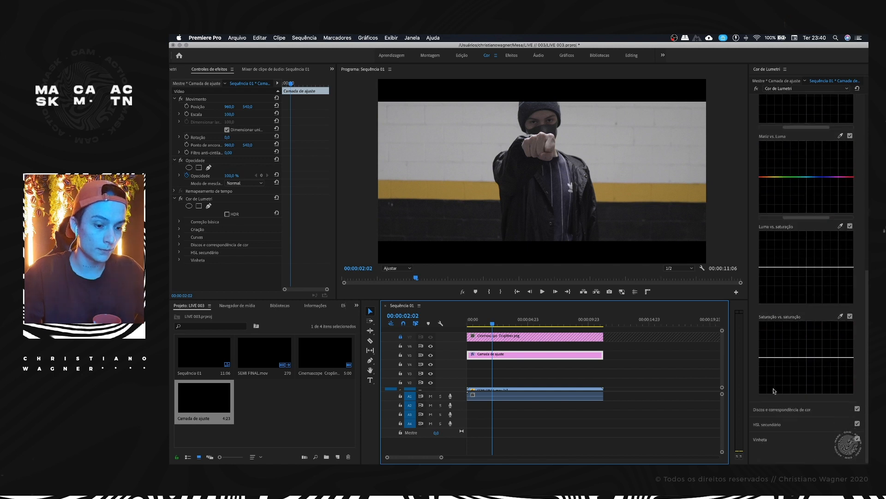
left_click(772, 424)
scroll(768, 132, "up", 1)
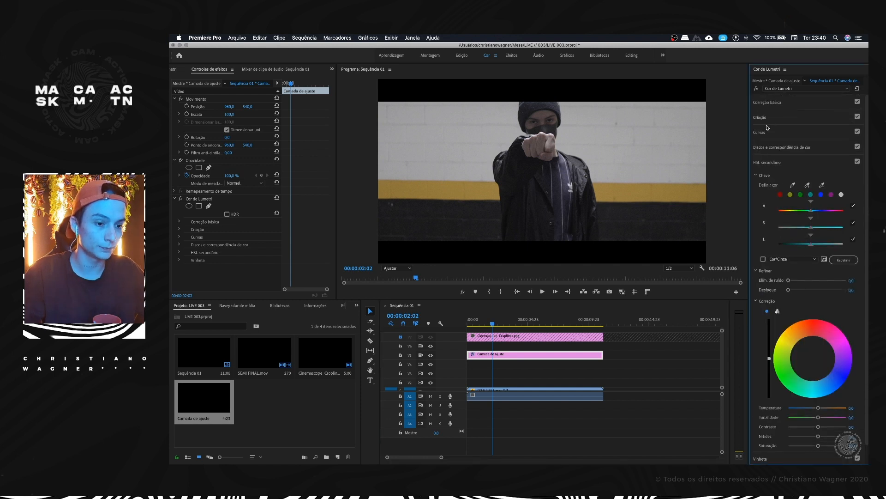
Step: Pull the red RGB curve down slightly in the shadows and add a highlight point to it
left_click(764, 133)
left_click(806, 176)
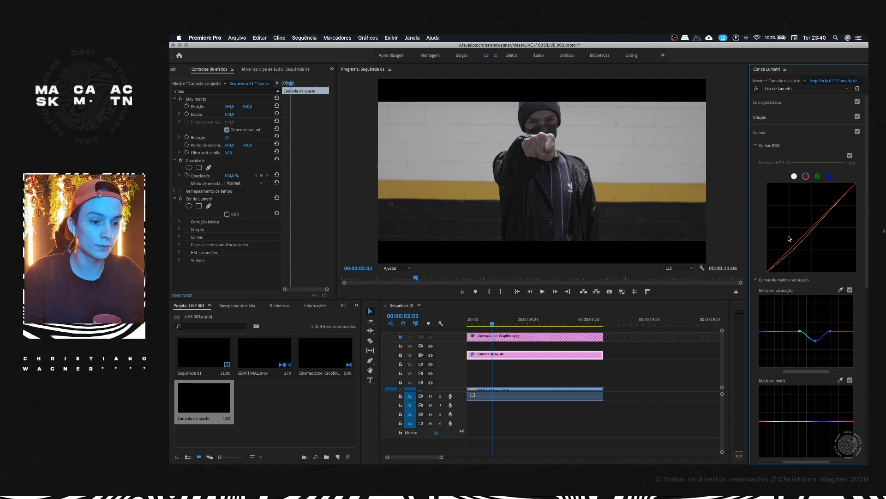
left_click_drag(790, 251, 792, 253)
left_click(833, 211)
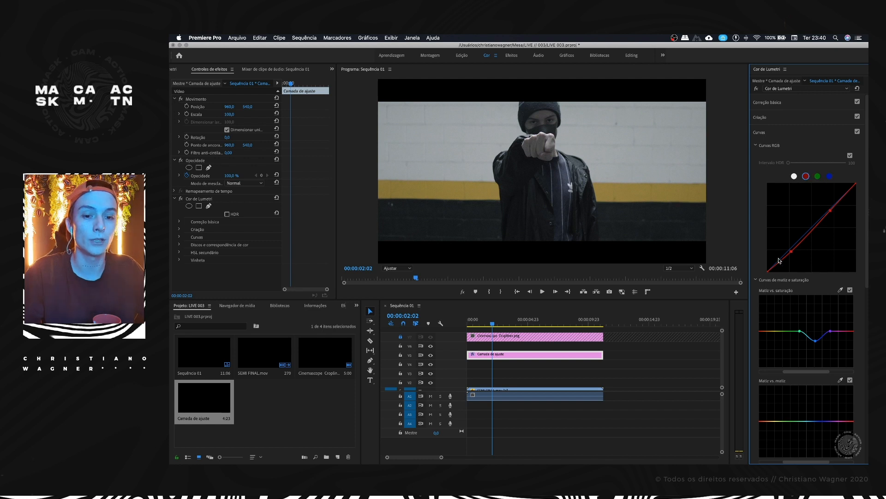
left_click_drag(792, 251, 794, 252)
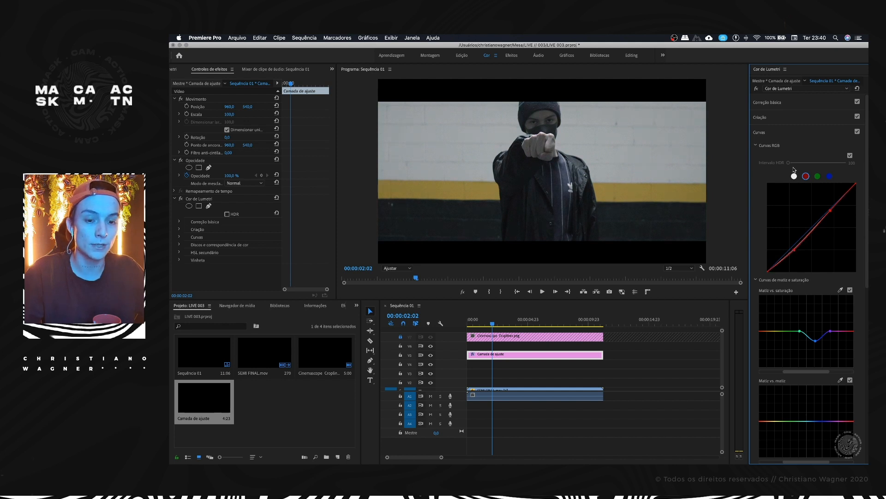
Step: Raise Saturação to 153,5 and bend the hue versus hue curve at the yellows to turn the wall stripe orange
left_click(767, 103)
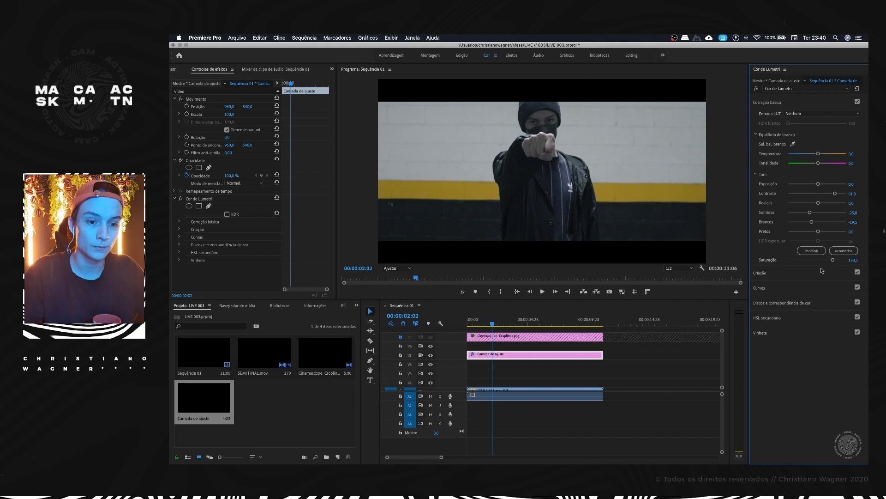
left_click(776, 288)
scroll(780, 323, "down", 5)
scroll(782, 314, "down", 1)
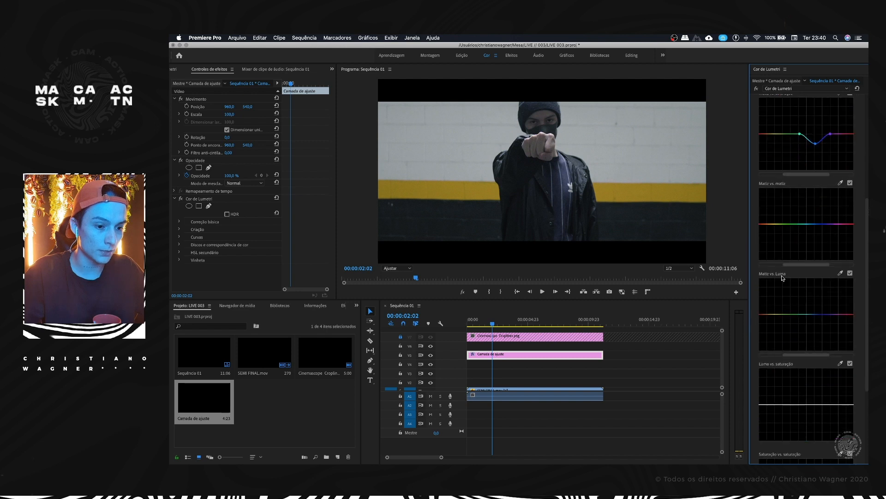
mouse_move(773, 224)
left_mouse_down()
mouse_move(773, 235)
mouse_move(780, 219)
mouse_move(768, 226)
left_mouse_up()
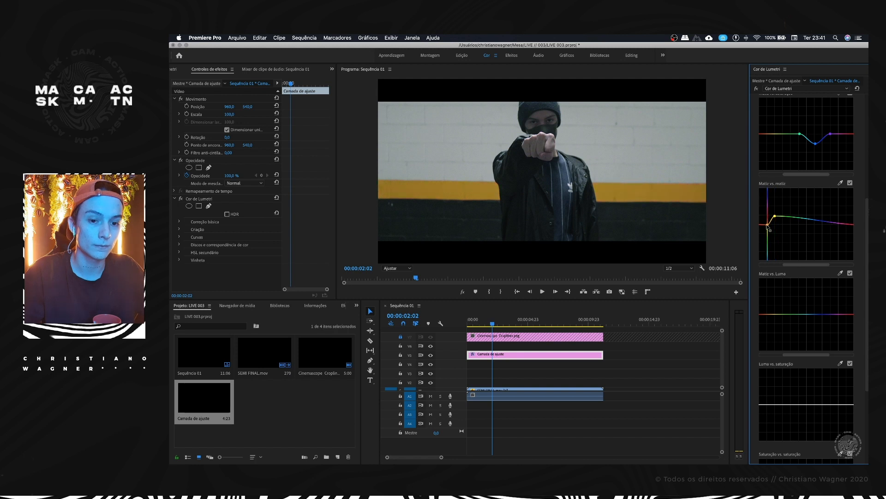
Step: Set Saturação to 164,8 and shift Temperatura slightly towards blue and Tonalidade slightly towards green
scroll(771, 226, "up", 5)
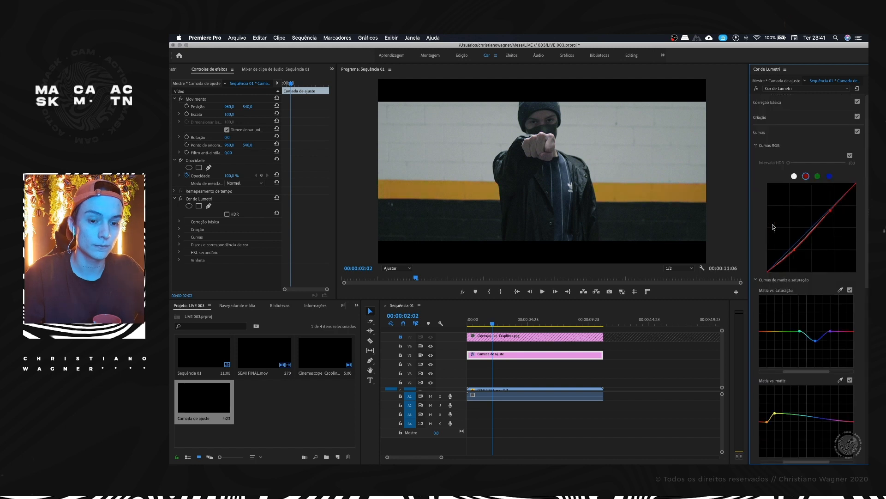
left_click(778, 106)
left_click_drag(835, 261, 837, 262)
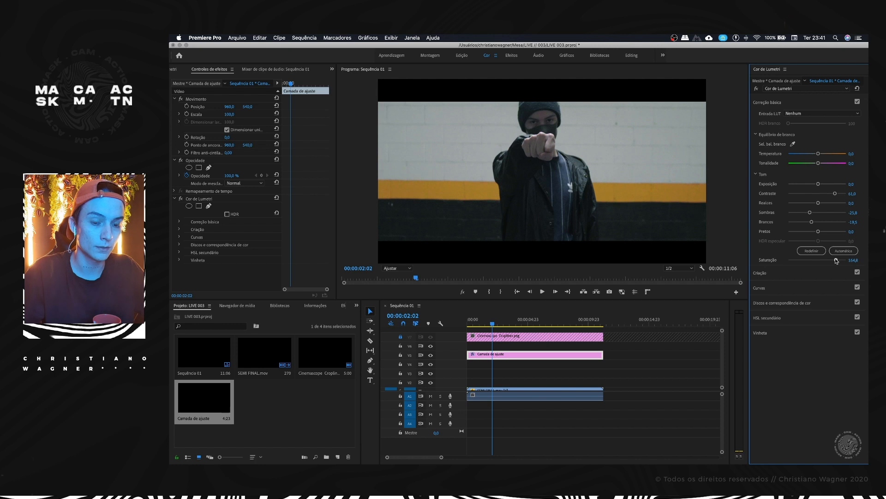
left_click_drag(818, 153, 815, 155)
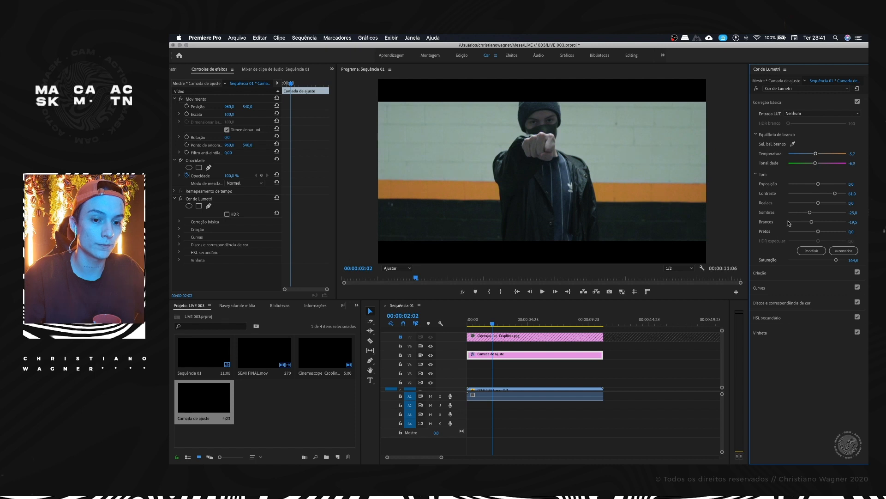
Step: Anchor the Matiz vs. matiz curve at the greens so that the orange shift stays limited to the yellows
left_click(766, 290)
scroll(791, 313, "down", 10)
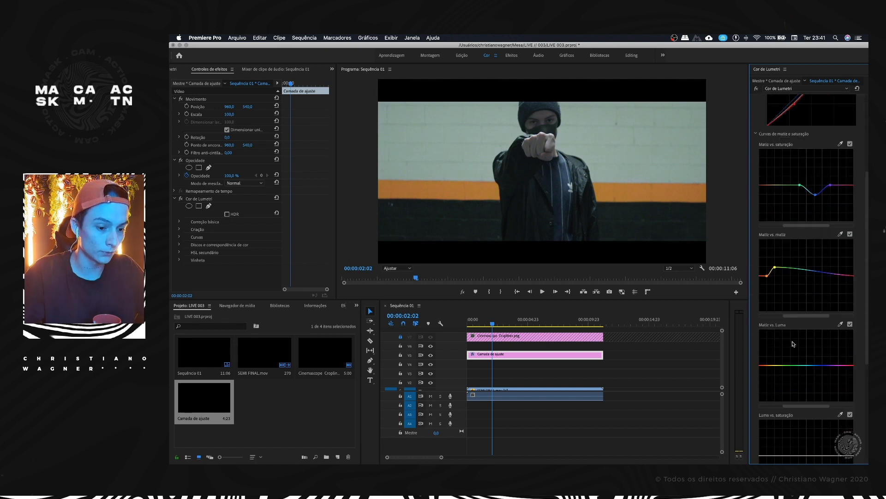
mouse_move(789, 159)
left_mouse_down()
mouse_move(790, 169)
mouse_move(789, 145)
mouse_move(788, 171)
mouse_move(787, 160)
left_mouse_up()
scroll(782, 247, "up", 8)
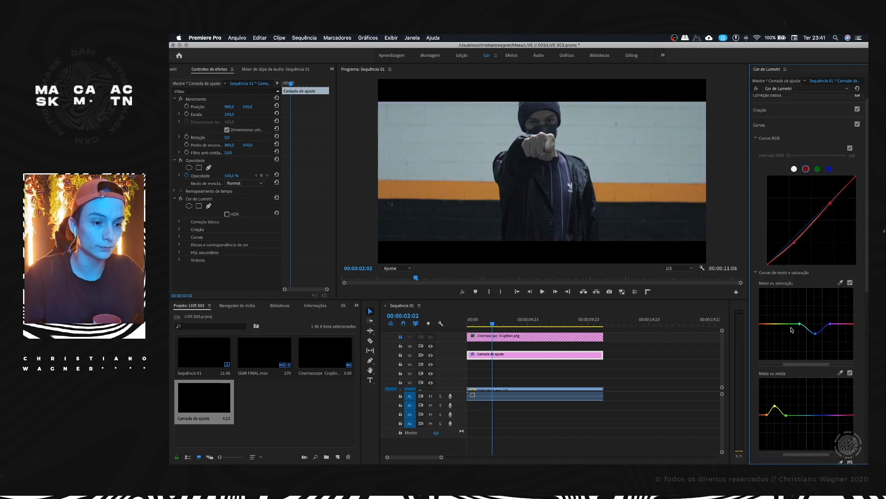
Step: Add anchor points around the yellows on the Matiz vs. saturação curve and pull the range between them down slightly
scroll(792, 333, "down", 2)
left_click(783, 287)
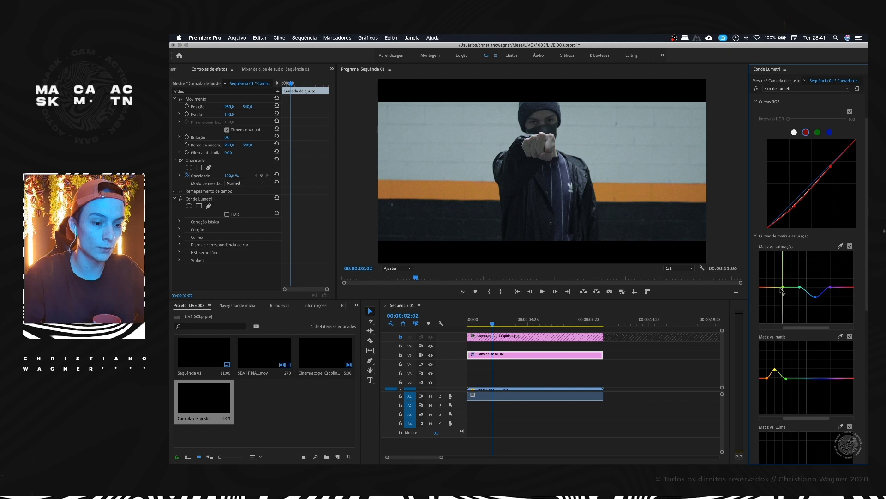
left_click(767, 288)
left_click_drag(773, 287, 775, 294)
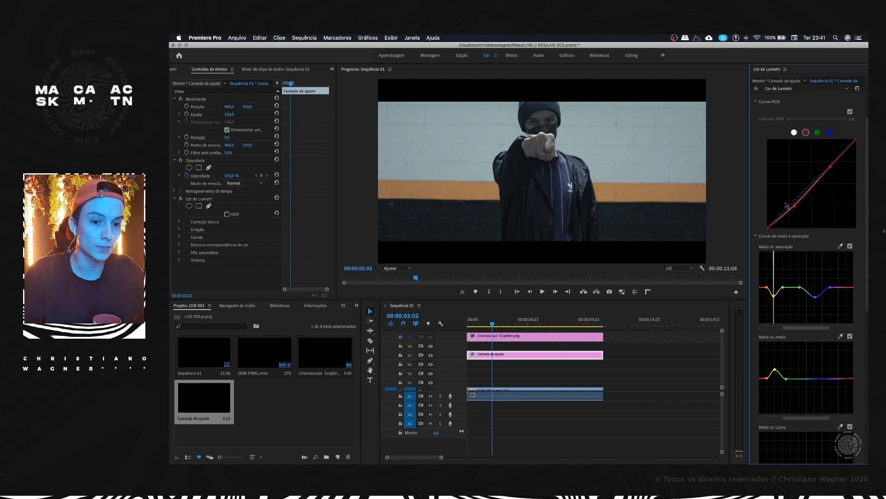
Step: Pull the white RGB curve down in the shadows and raise its black point slightly for faded blacks
left_click(794, 133)
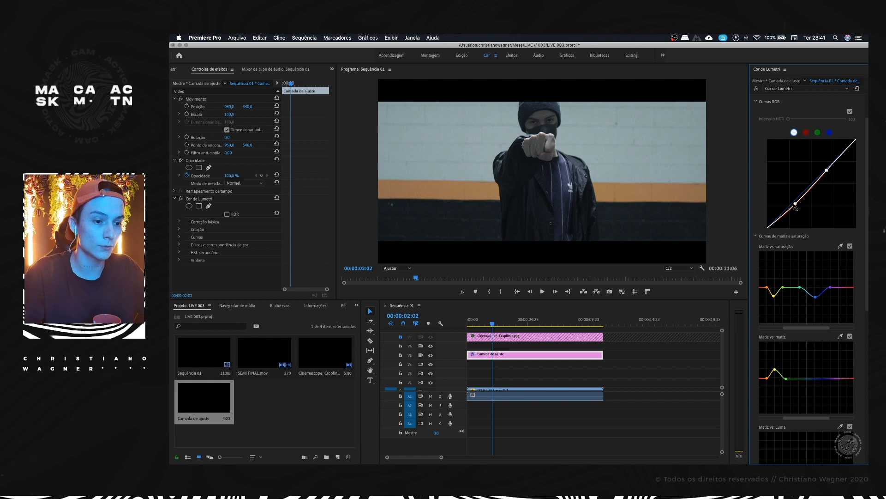
left_click_drag(795, 206, 800, 209)
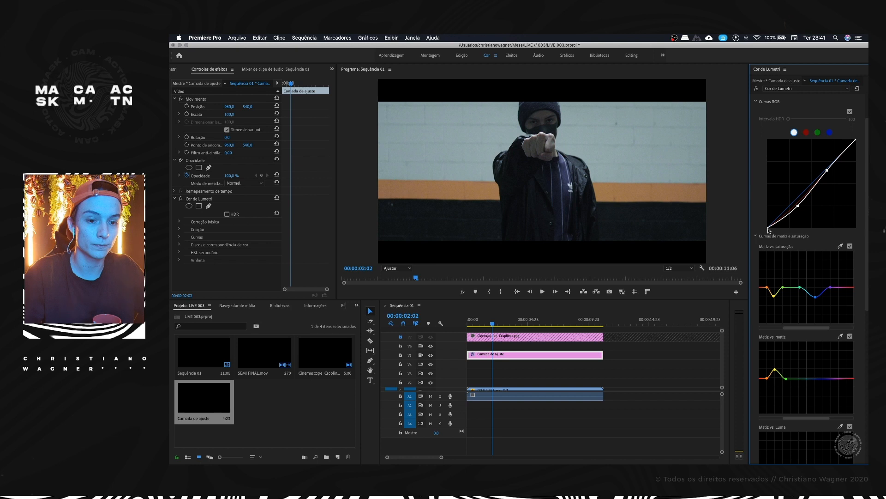
left_click_drag(769, 229, 767, 224)
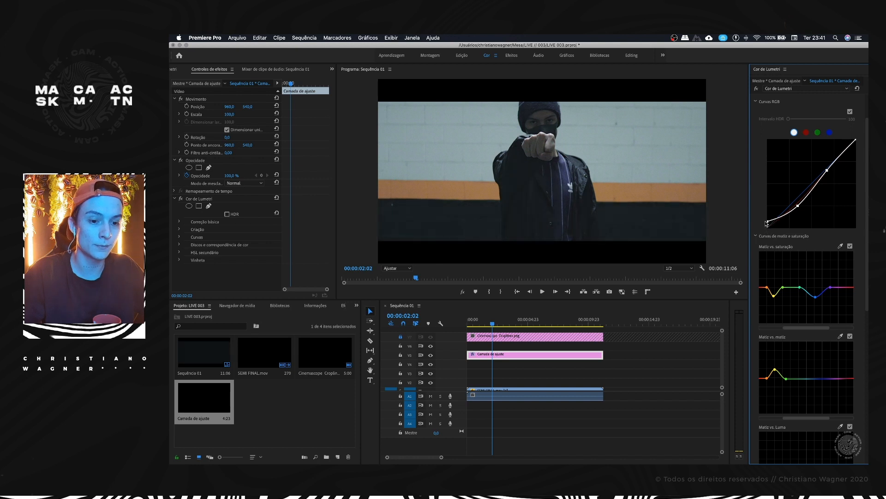
scroll(770, 225, "up", 3)
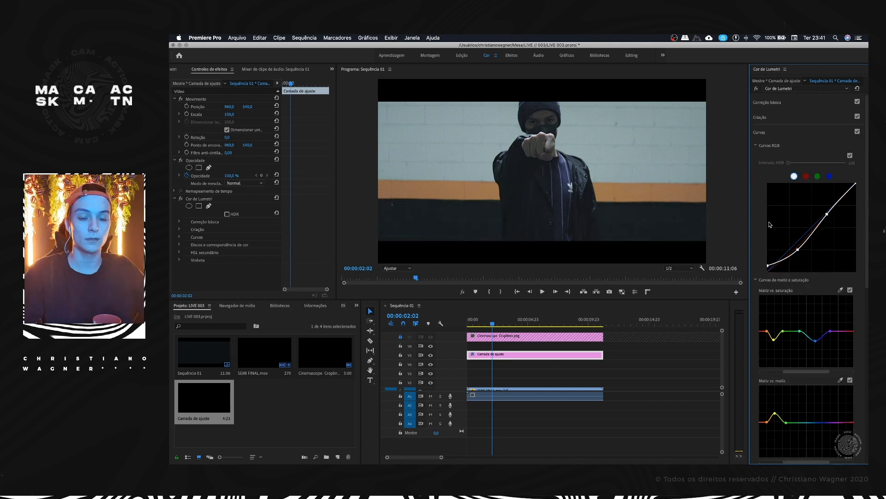
Step: Set Contraste to 72,3 and Sombras to -40,9, and lower Realces slightly in the basic correction
left_click(778, 102)
left_click_drag(835, 194, 838, 195)
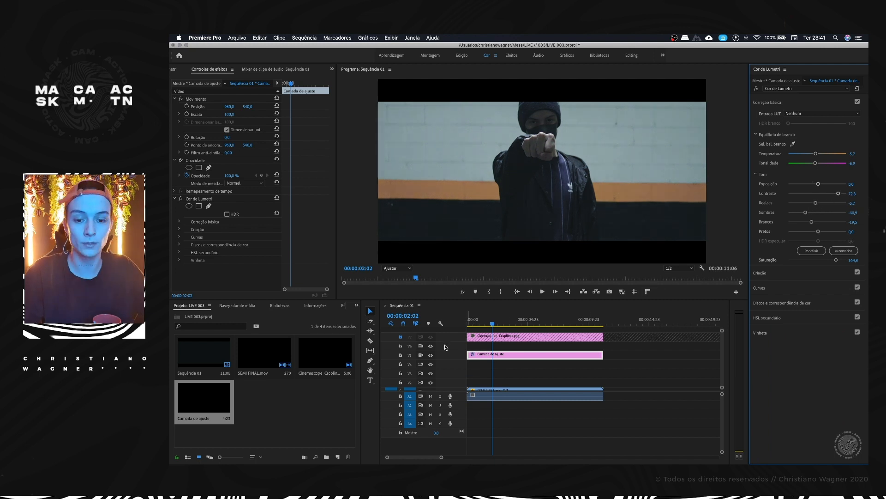
Step: Compare the image with and without the grade by toggling the V5 track's visibility, and save the project
left_click(434, 357)
left_click(434, 357)
left_click(434, 357)
left_click(434, 357)
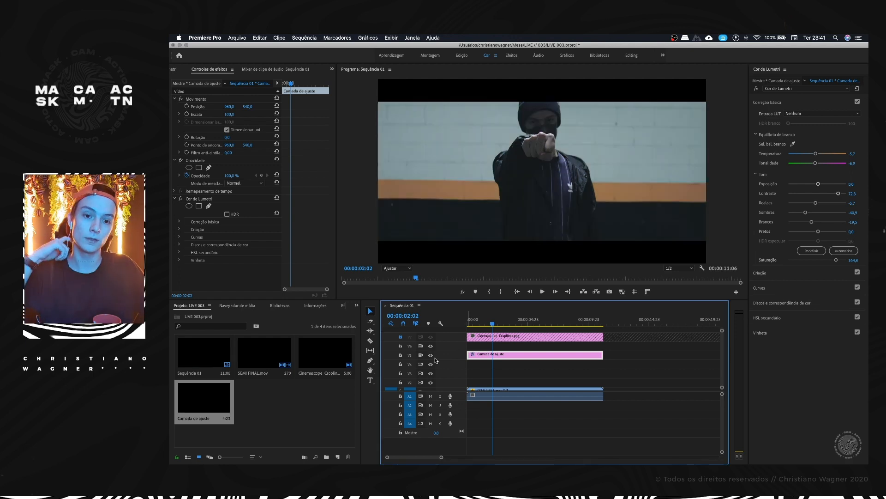
left_click(434, 357)
left_click(434, 358)
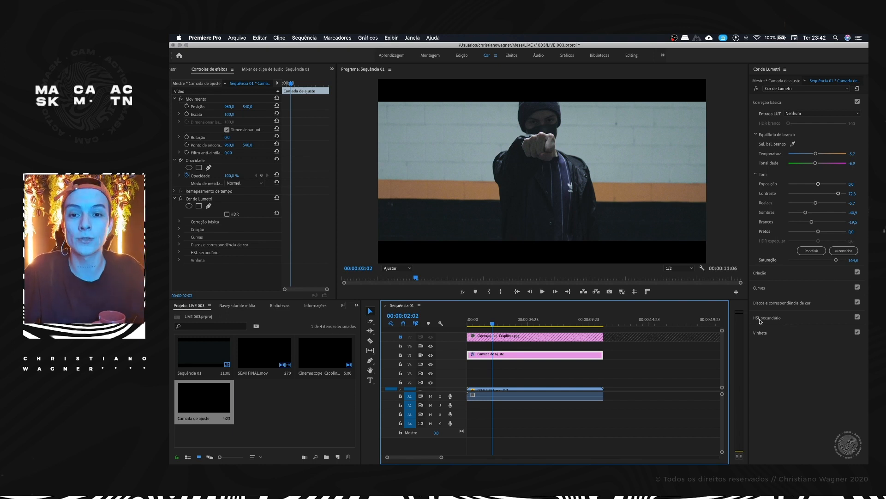
key("super+s")
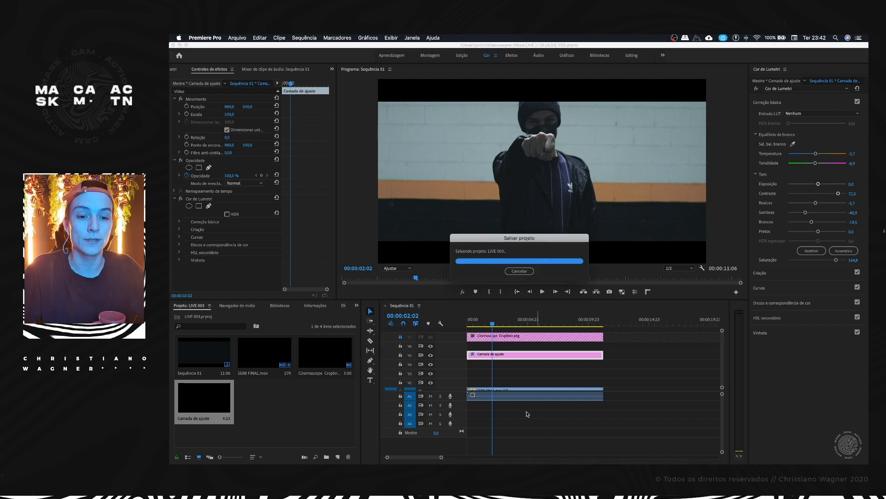
Step: Browse the creative look presets, try Monochrome Kodak 5205 Fuji 3510 on the adjustment layer, and undo it
left_click(768, 289)
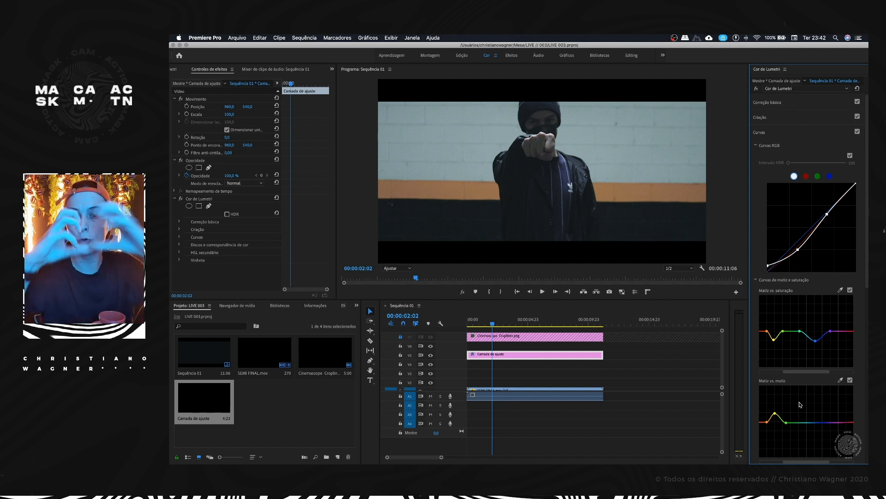
left_click(801, 105)
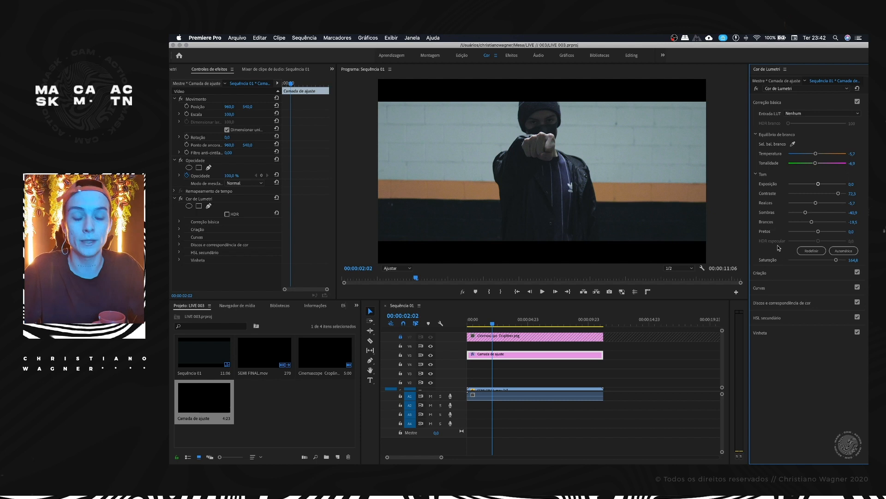
left_click(774, 274)
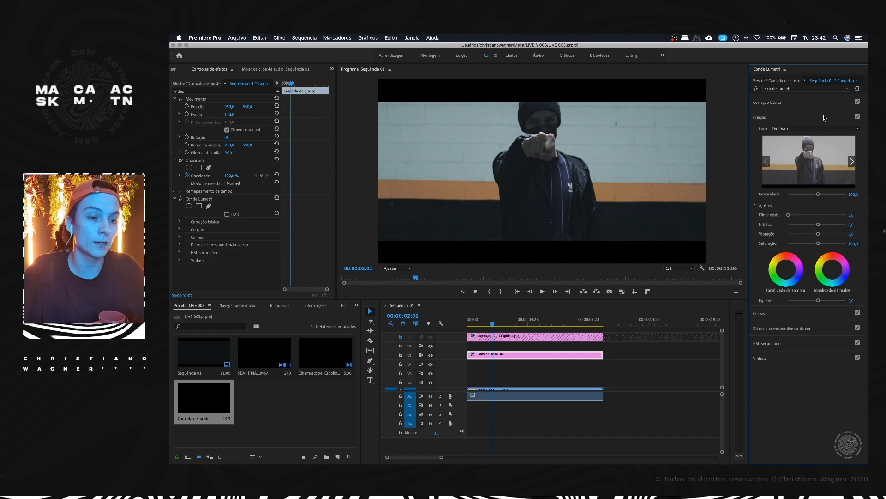
left_click(852, 162)
left_click(853, 162)
left_click(852, 162)
left_click(852, 162)
left_click(852, 163)
left_click(853, 162)
left_click(852, 162)
left_click(852, 162)
left_click(852, 162)
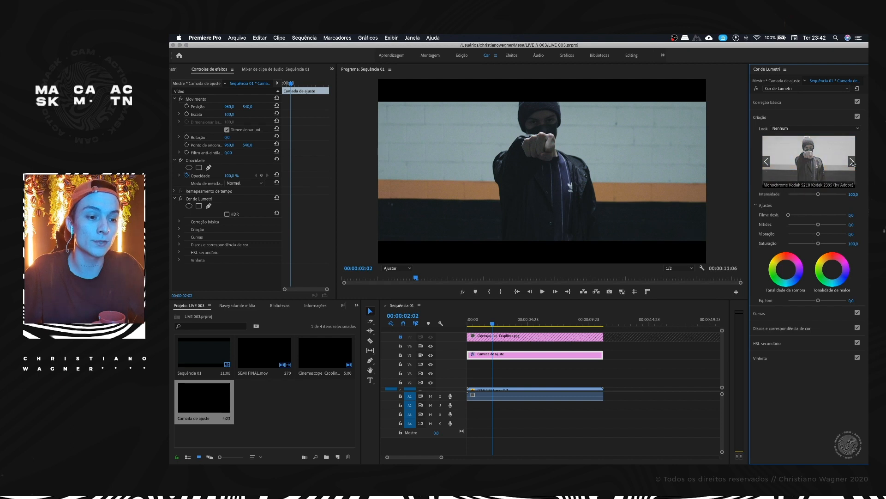
left_click(853, 162)
left_click(852, 163)
left_click(852, 163)
left_click(852, 162)
left_click(852, 162)
left_click(769, 163)
left_click(769, 163)
left_click(769, 163)
left_click(768, 163)
left_click(769, 163)
left_click(769, 162)
left_click(768, 162)
left_click(769, 162)
left_click(853, 162)
left_click(817, 162)
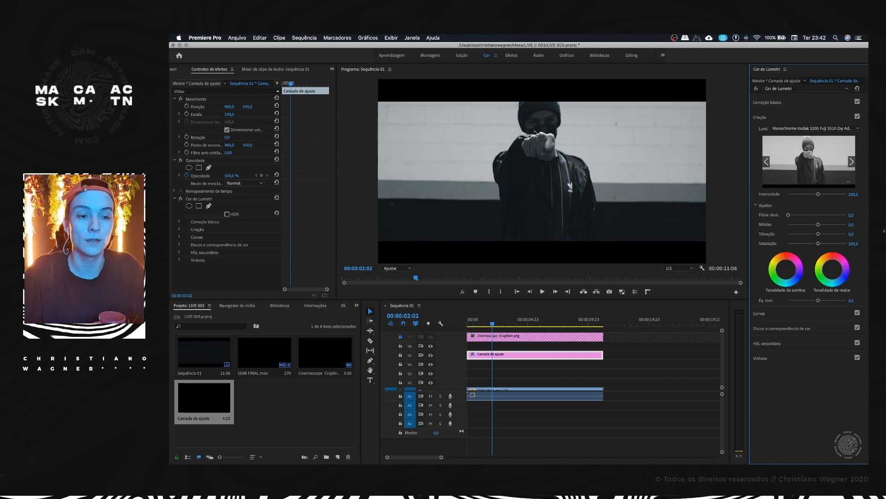
key("super+z")
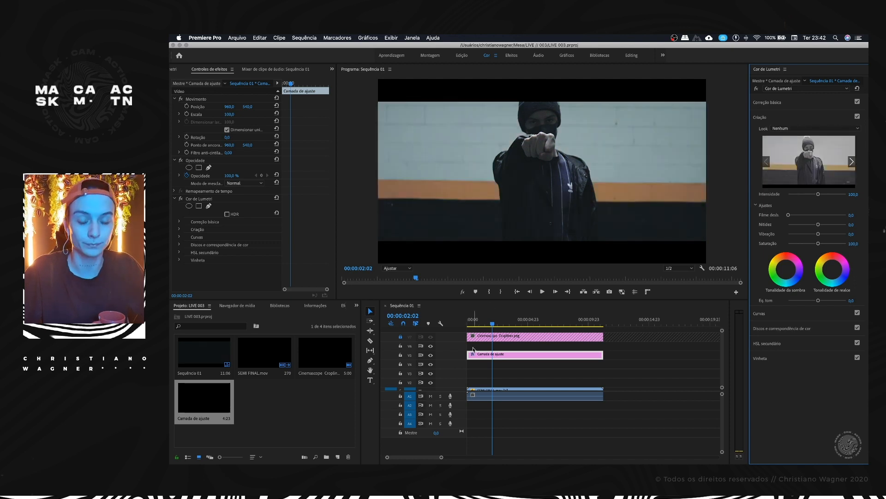
Step: Place the playhead at 00:00:01:18 and move the adjustment layer up one track to V6
left_click(485, 322)
left_click_drag(488, 323, 489, 323)
left_click_drag(493, 355, 491, 345)
Step: Duplicate the SEMI FINAL.mov video clip from V1 onto V2 directly above the original
scroll(489, 364, "down", 1)
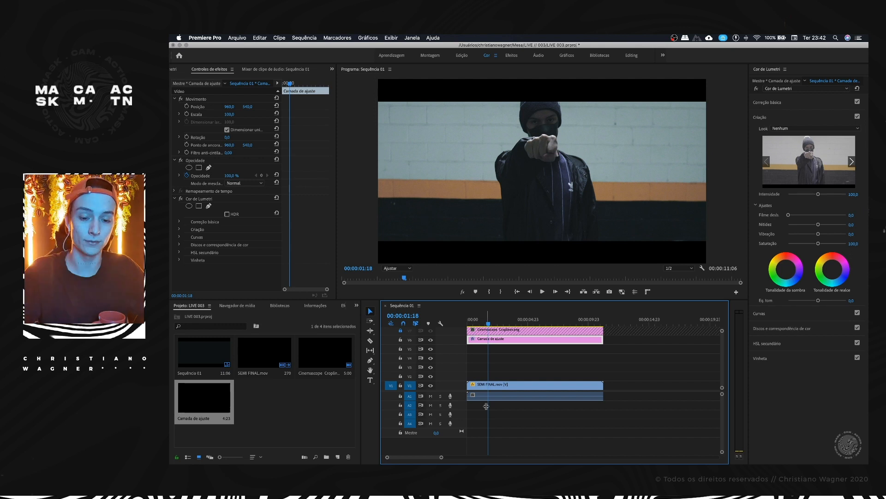
key("=")
left_click(493, 386)
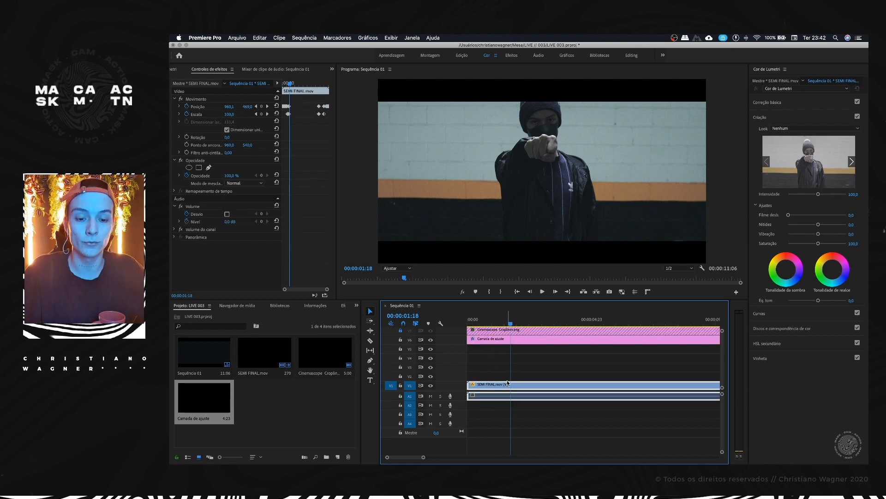
left_click_drag(533, 387, 532, 375)
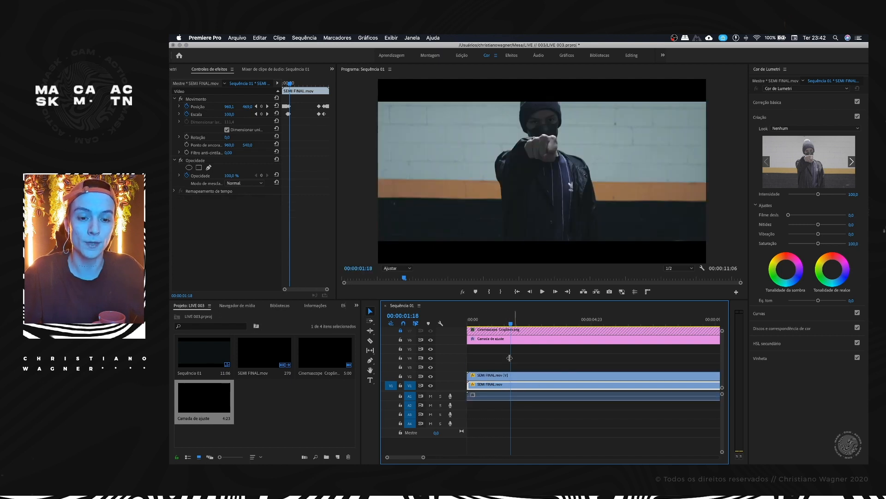
Step: Set the blend mode of the V2 copy of SEMI FINAL.mov to Superexposição de cores
left_click(525, 381)
left_click(179, 197)
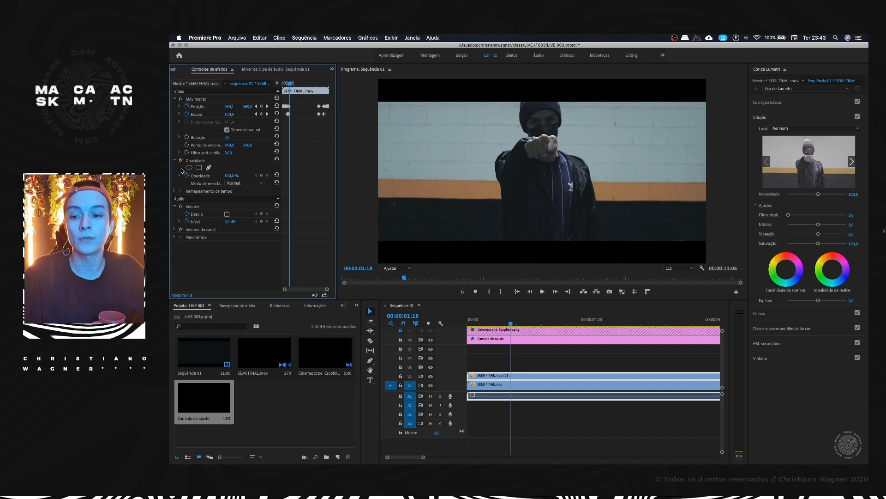
left_click(226, 183)
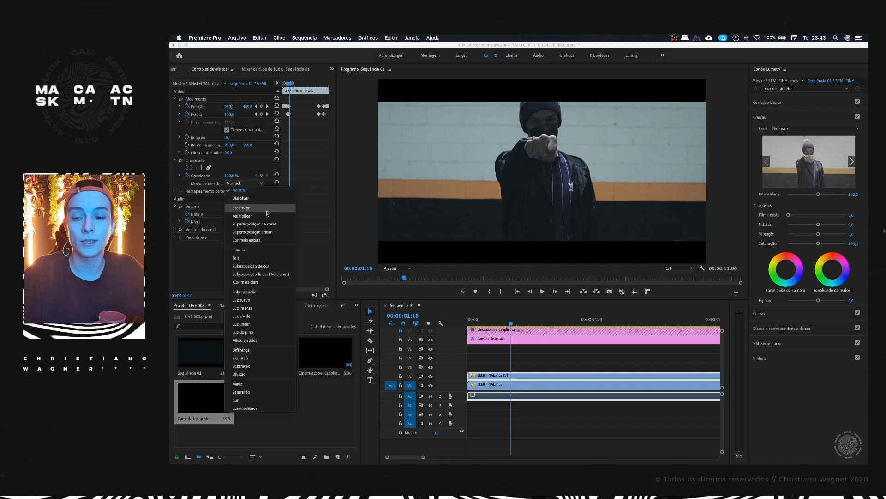
left_click(261, 225)
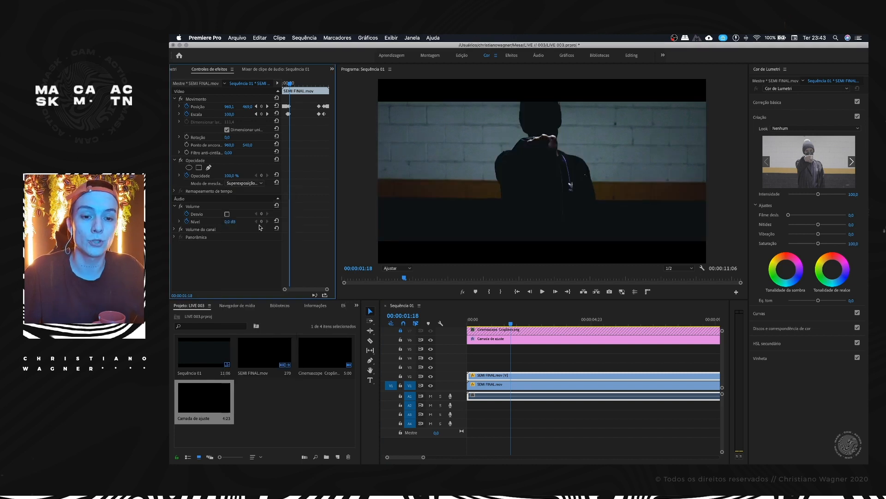
Step: Play the sequence from the start to review the blended copy, and save the project
left_click_drag(509, 323, 465, 323)
key("space")
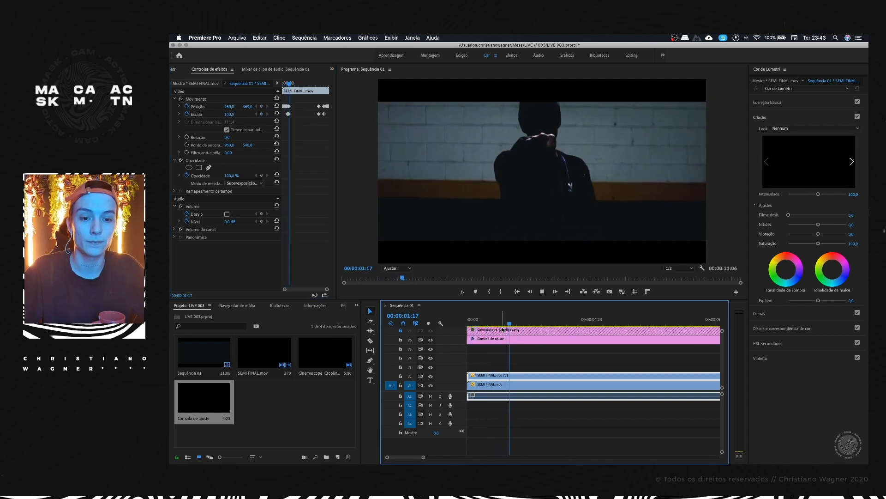
key("super+s")
Step: At 00:00:05:16, widen and deepen the blue dip on the adjustment layer's Matiz vs. saturação curve
left_click_drag(514, 323, 608, 316)
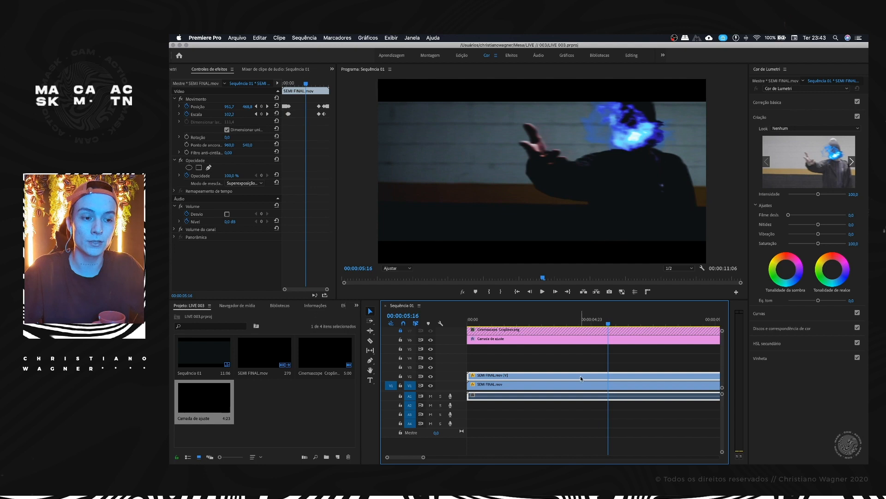
scroll(577, 360, "up", 1)
left_click(575, 349)
scroll(572, 347, "down", 1)
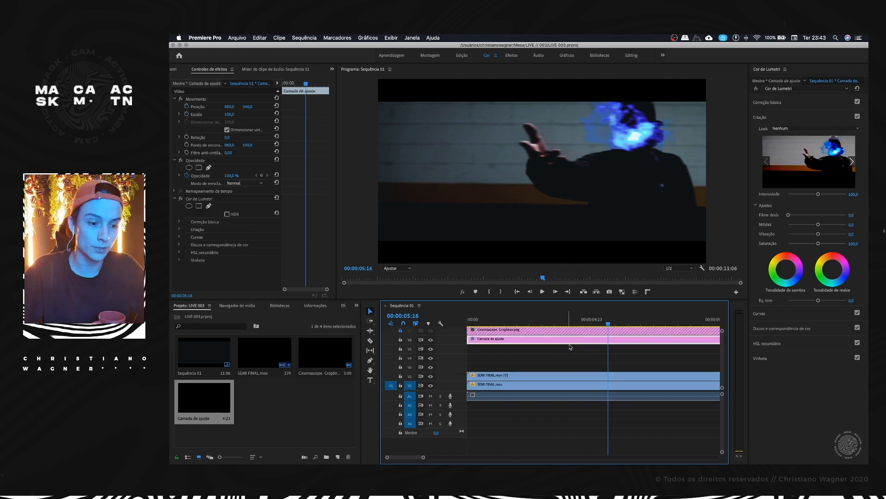
left_click(768, 318)
mouse_move(815, 304)
left_mouse_down()
mouse_move(840, 295)
mouse_move(817, 316)
mouse_move(796, 295)
mouse_move(816, 309)
left_mouse_up()
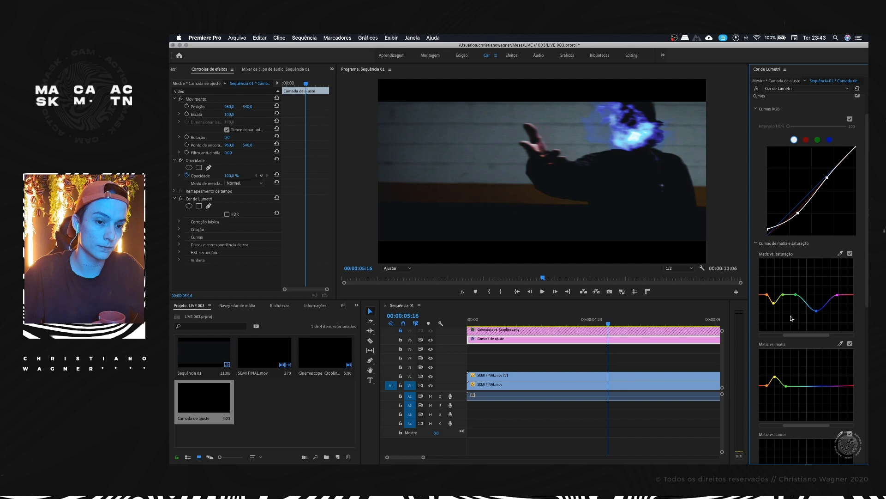
Step: Add anchor points around the blues on the Matiz vs. Luma curve and pull the blues down slightly
scroll(792, 319, "down", 5)
left_click_drag(804, 359, 804, 356)
double_click(824, 360)
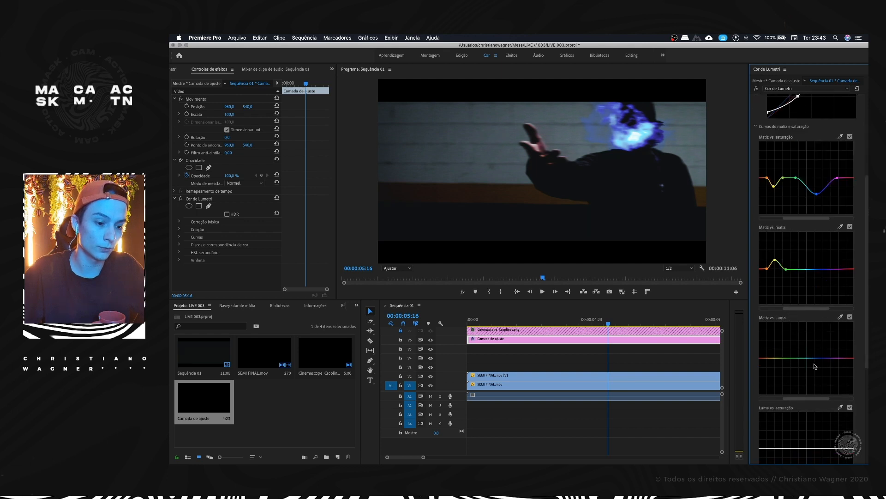
left_click(806, 359)
left_click(834, 359)
left_click_drag(821, 359, 823, 367)
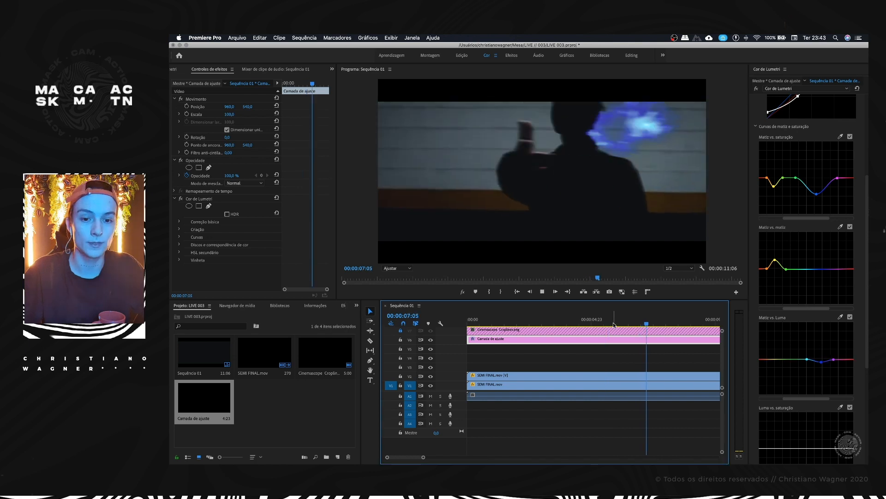
Step: Add a 100,0 % Opacidade keyframe to the V2 copy of SEMI FINAL.mov at about 00:00:01:11
left_click(504, 317)
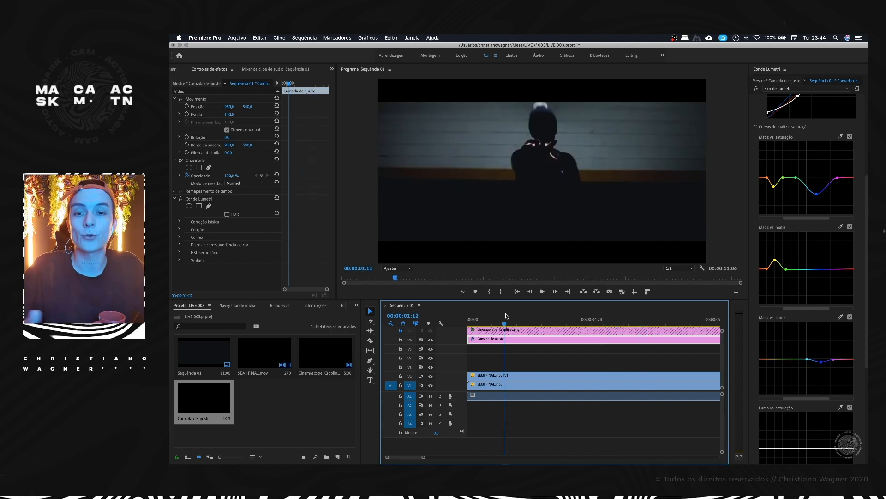
left_click_drag(506, 316, 505, 316)
left_click(502, 375)
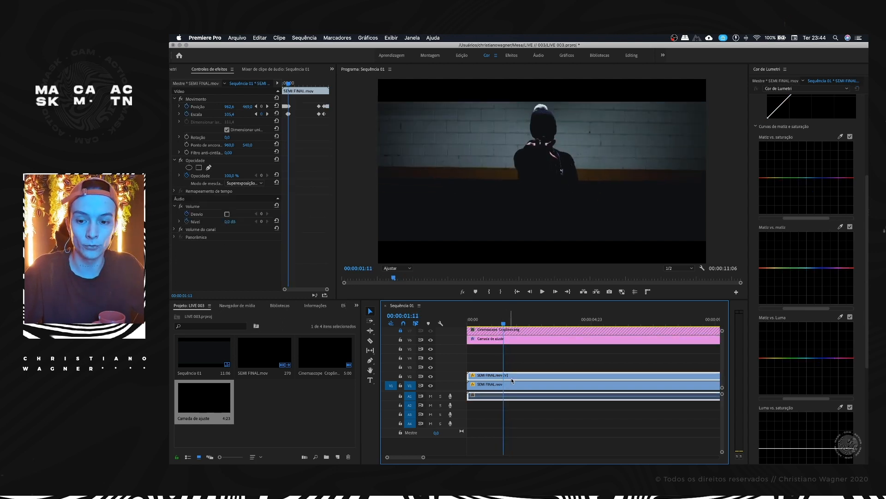
left_click(174, 191)
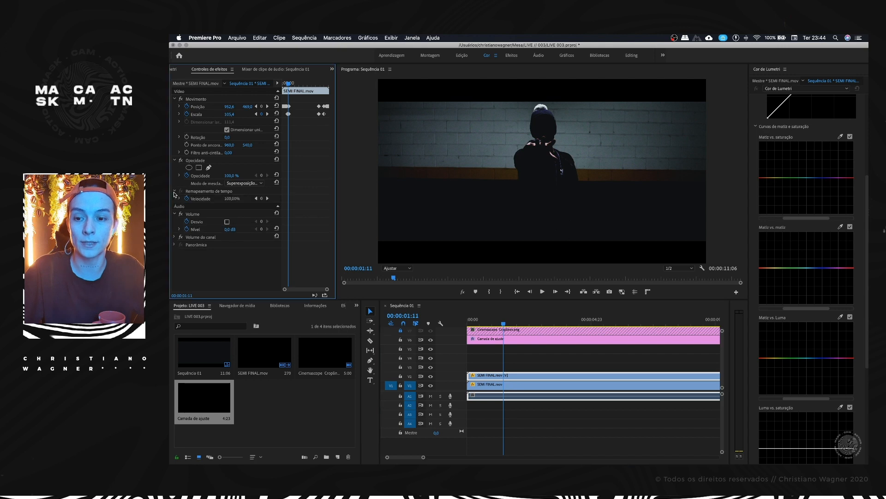
left_click(191, 177)
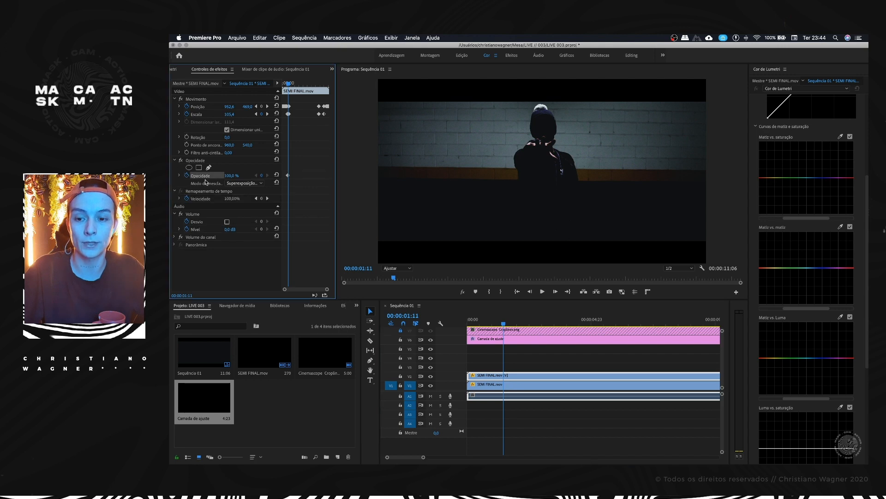
Step: Add a 100,0 % Opacidade keyframe to the V2 copy of SEMI FINAL.mov at 00:00:01:17
left_click(504, 325)
key("Right")
key("Right")
key("Right")
key("Right")
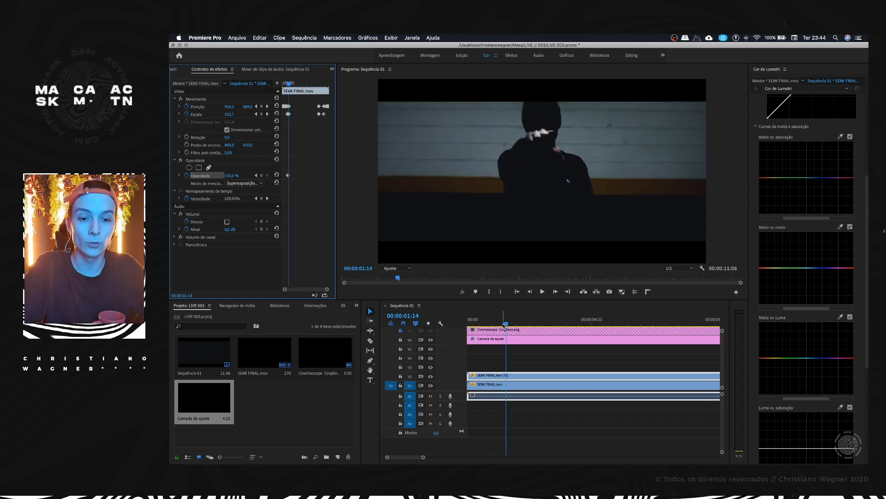
key("Right")
left_click_drag(326, 287, 308, 289)
Step: Set the V2 copy's Opacidade keyframe at 00:00:01:11 to 11,0 %
key("Left")
key("Left")
key("Left")
key("Left")
key("Left")
key("Left")
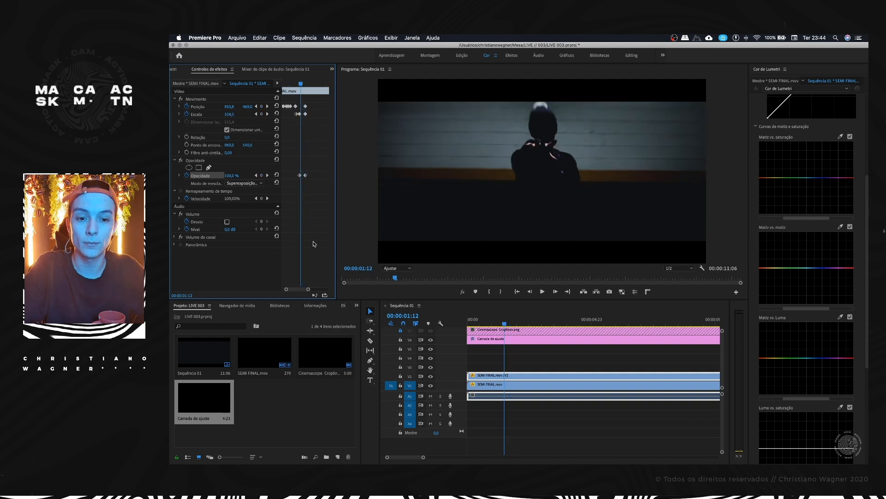
left_click_drag(230, 176, 185, 175)
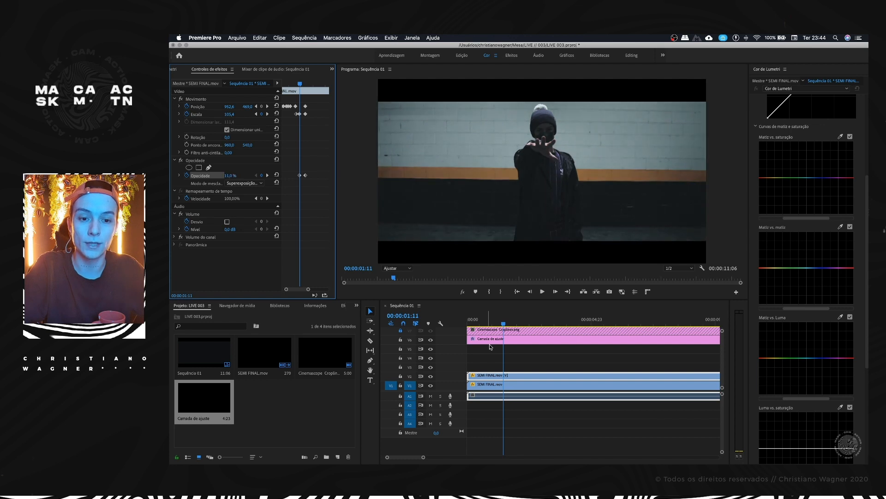
Step: Scrub the sequence from the start to 00:00:01:17 to check the fade to the darkened copy
left_click_drag(503, 322, 456, 319)
key("space")
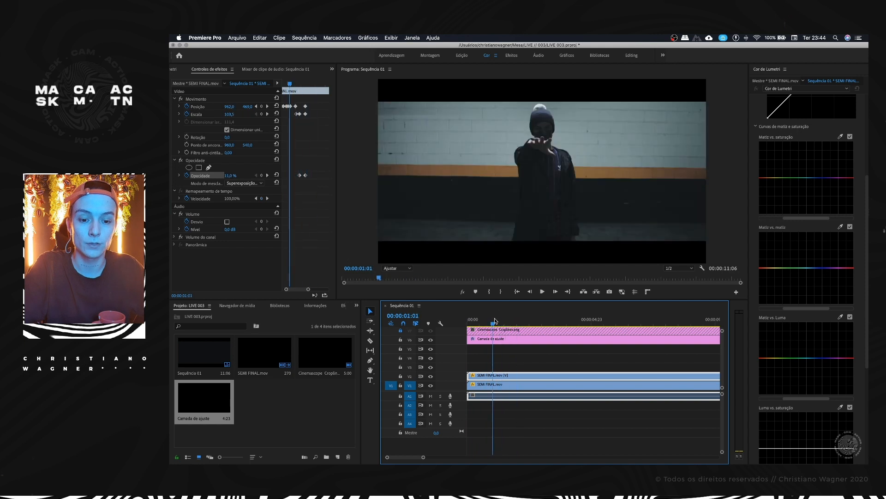
left_click(505, 320)
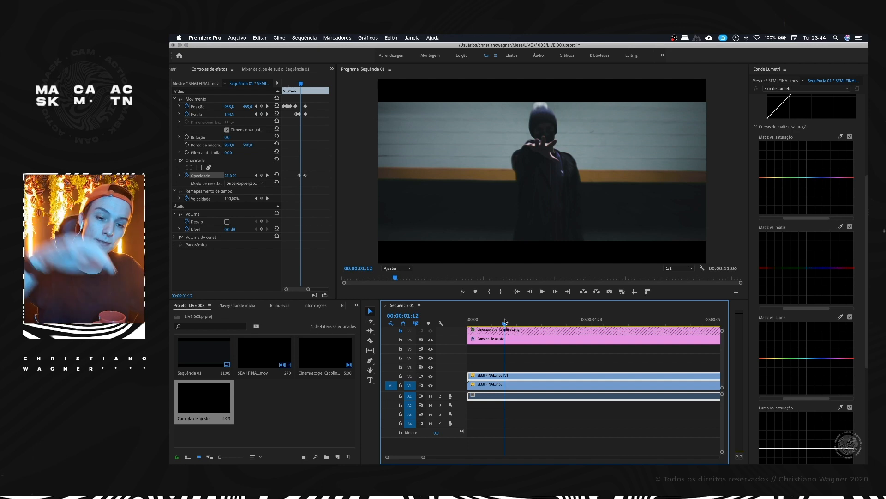
left_click(506, 321)
key("Right")
key("Right")
key("Right")
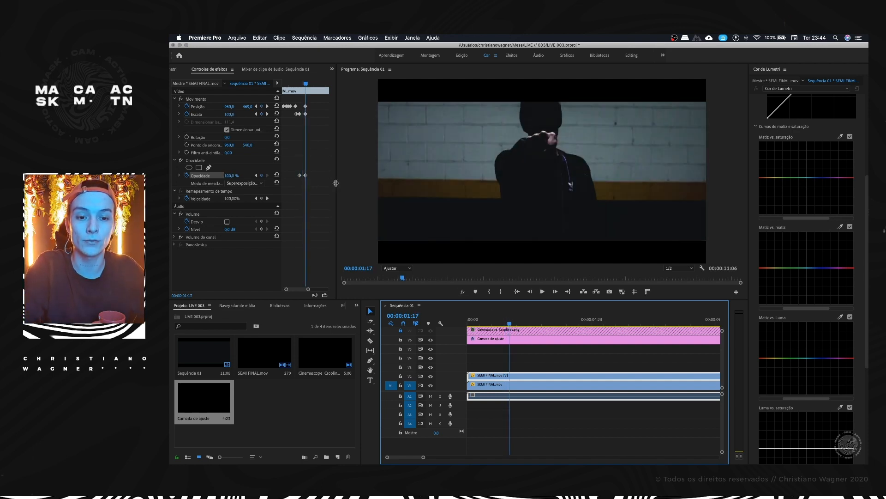
Step: Shorten the V2 copy's fade by moving its two Opacidade keyframes closer together before 00:00:01:17, and play the sequence from just before it
left_click(305, 176)
key("Left")
key("Left")
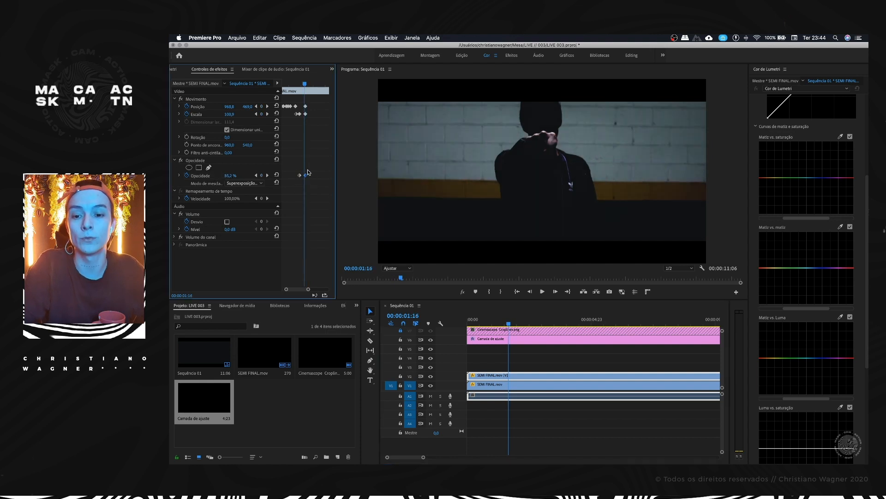
key("Right")
key("Right")
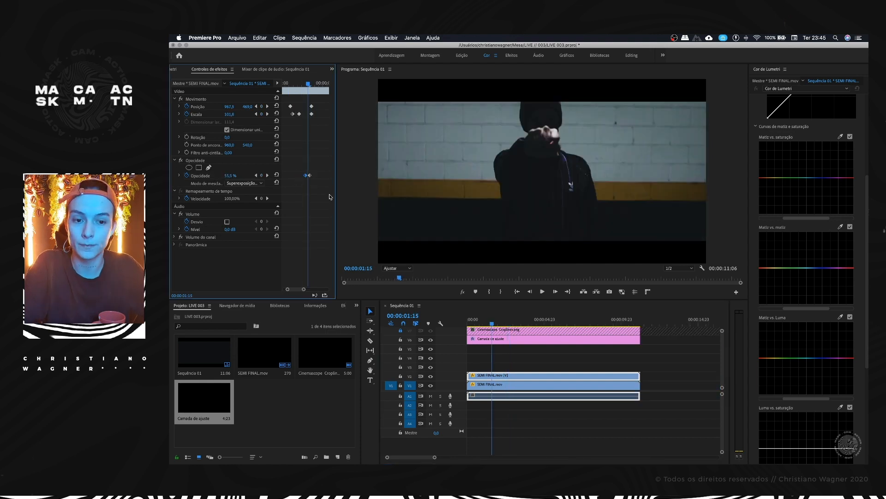
key("Left")
key("Left")
key("Right")
key("Right")
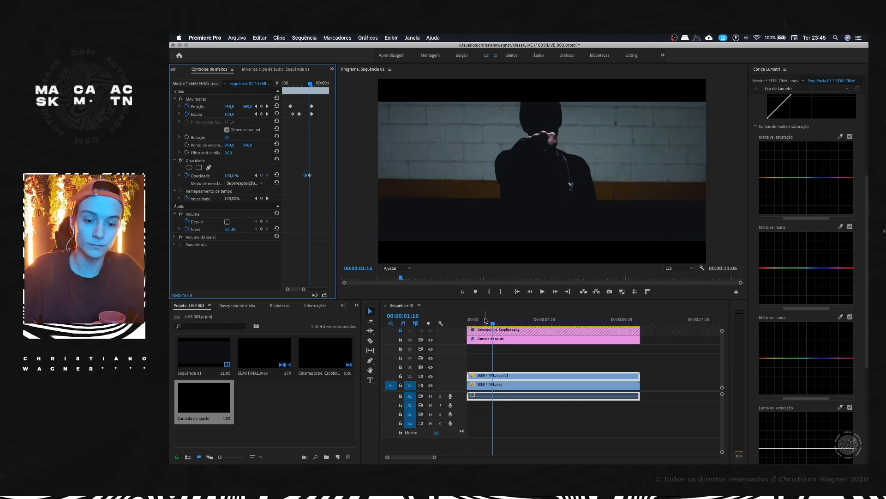
left_click(484, 320)
key("space")
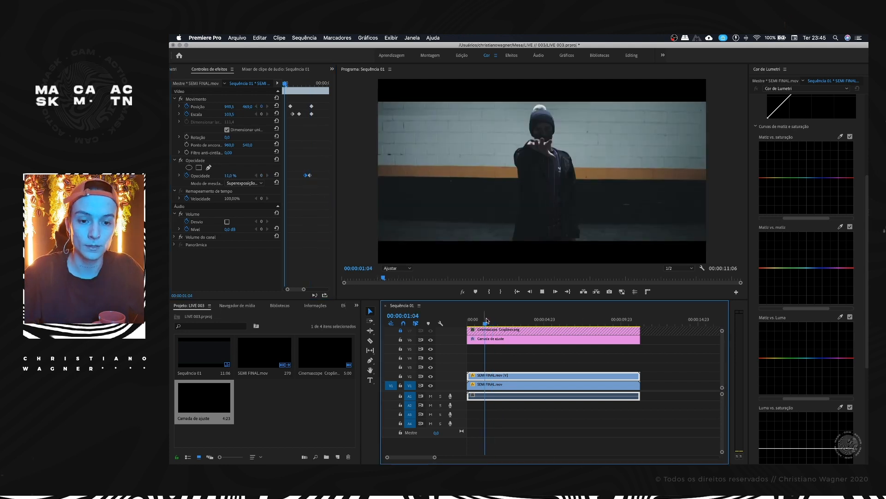
left_click(483, 321)
key("space")
key("minus")
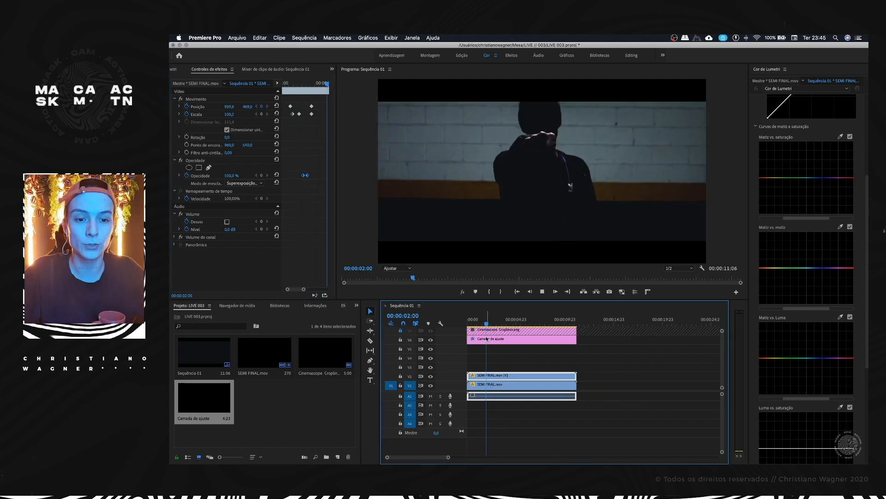
Step: Keyframe a one-frame flicker in the V2 copy's Opacidade, dropping to 11,0 % at 00:00:02:00 between 100,0 % keyframes on the adjacent frames
left_click_drag(501, 320, 490, 323)
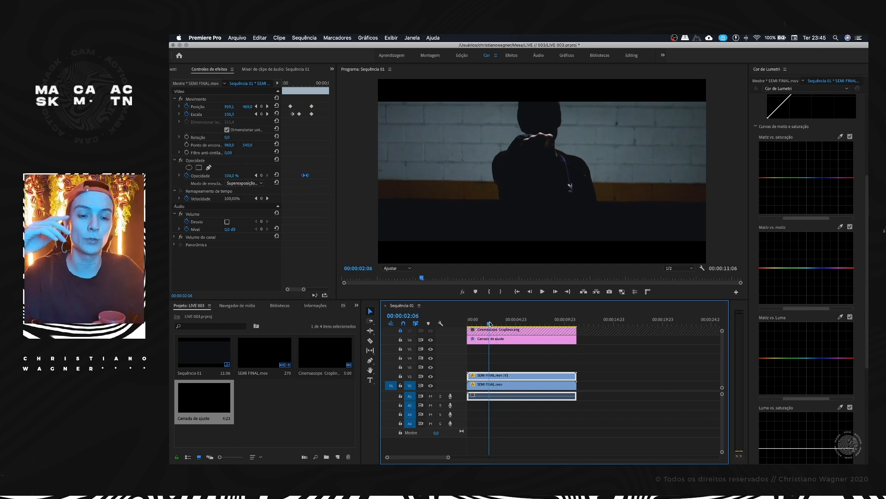
left_click_drag(490, 323, 492, 324)
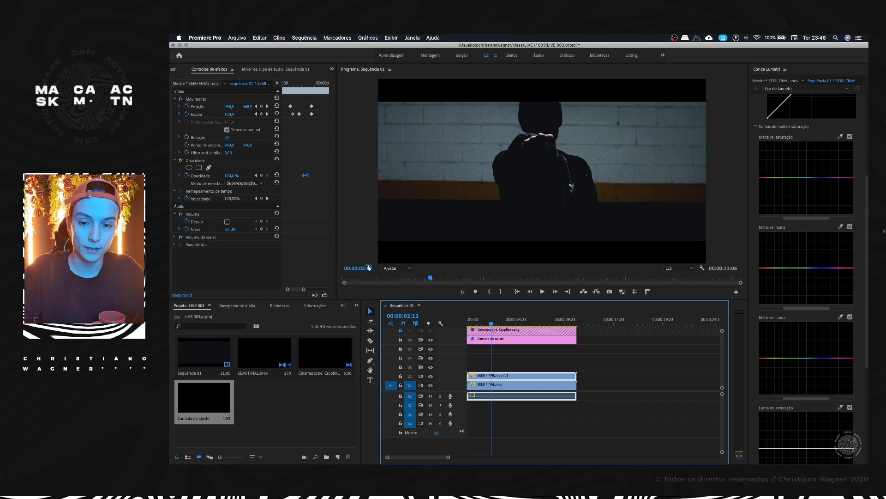
left_click_drag(303, 289, 309, 289)
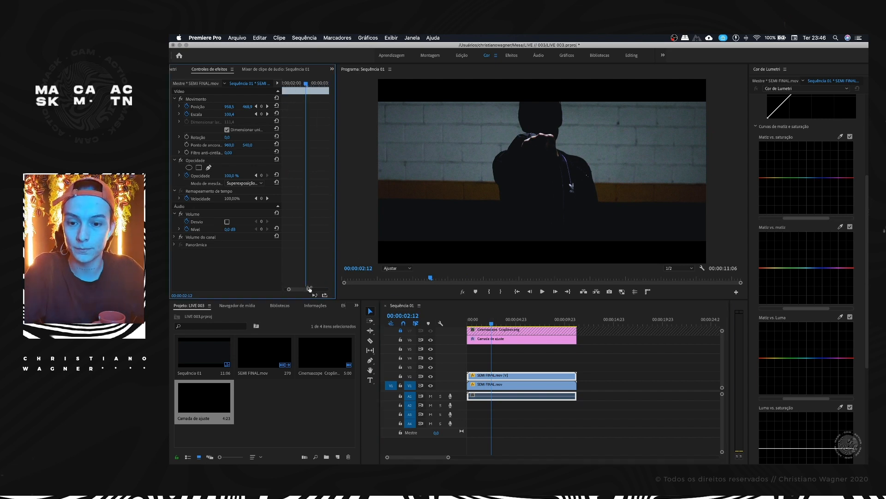
left_click_drag(493, 325, 486, 324)
left_click(308, 289)
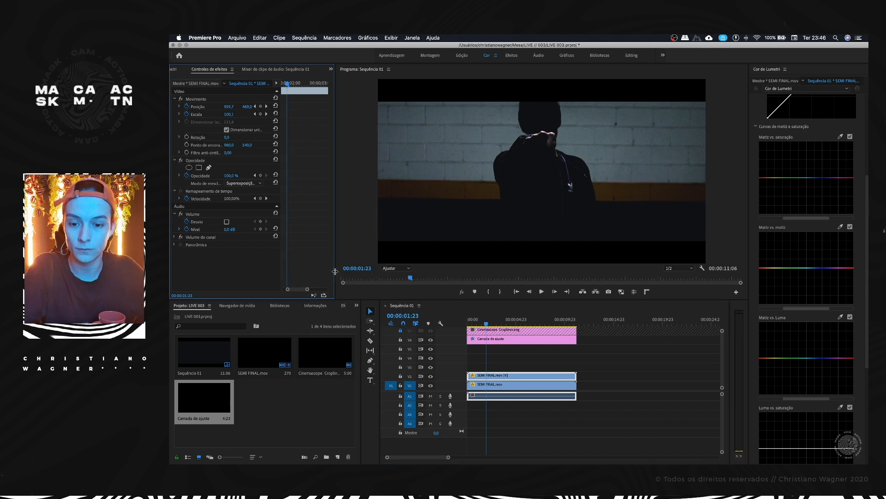
left_click_drag(338, 271, 360, 269)
left_click_drag(315, 291, 313, 290)
left_click(277, 175)
key("Right")
left_click_drag(240, 176, 235, 177)
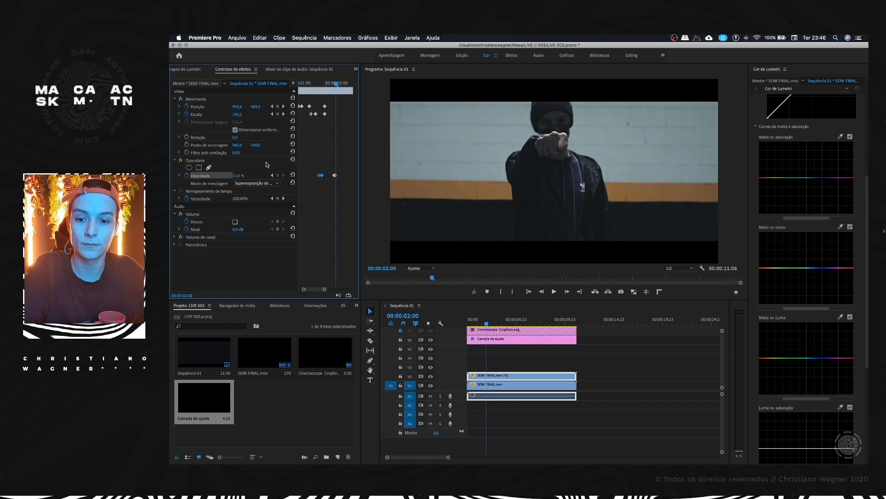
key("Right")
left_click_drag(243, 179, 468, 283)
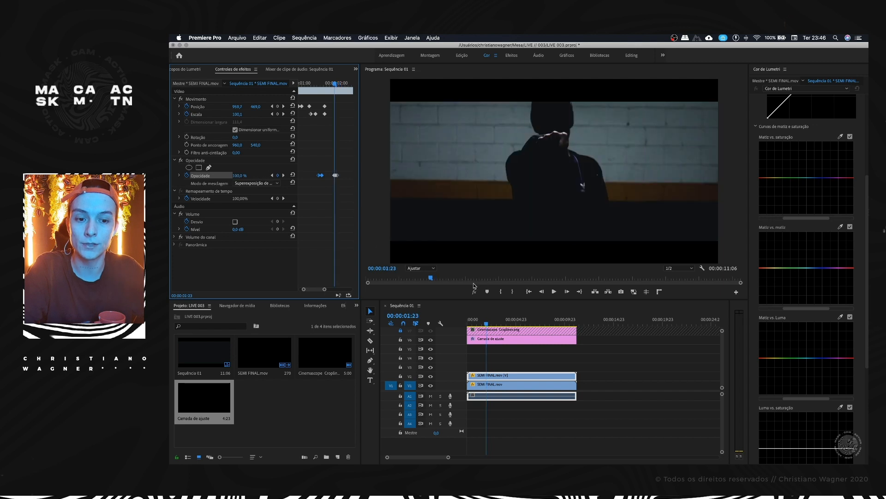
Step: Keyframe a second brief Opacidade drop on the V2 copy right after 00:00:02:04, returning to 100,0 % at 00:00:02:06
key("Right")
key("Right")
key("Right")
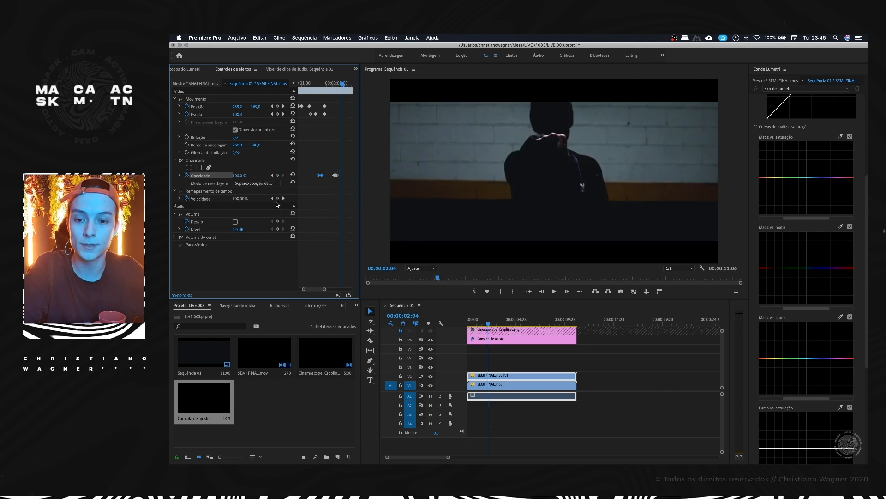
left_click_drag(239, 175, 460, 155)
key("Right")
key("Right")
left_click_drag(239, 176, 287, 175)
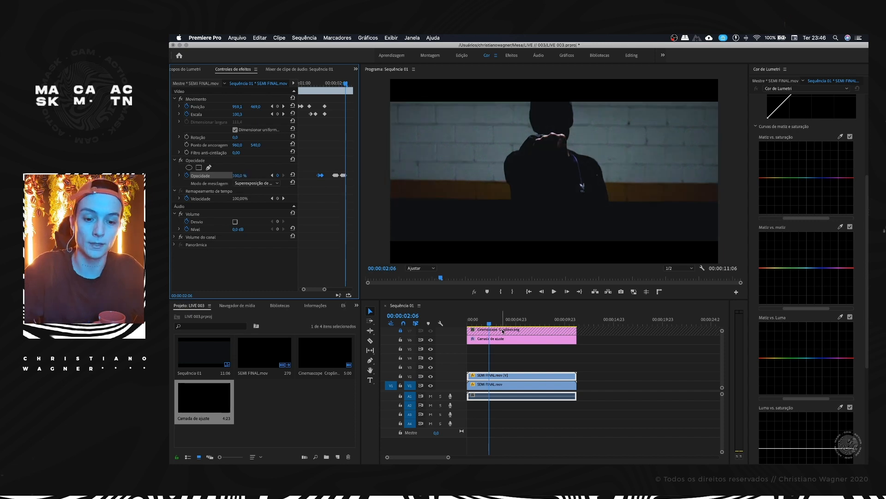
Step: Play the sequence around 00:00:01:20 to review the opacity flicker, and save the project
left_click(489, 320)
key("space")
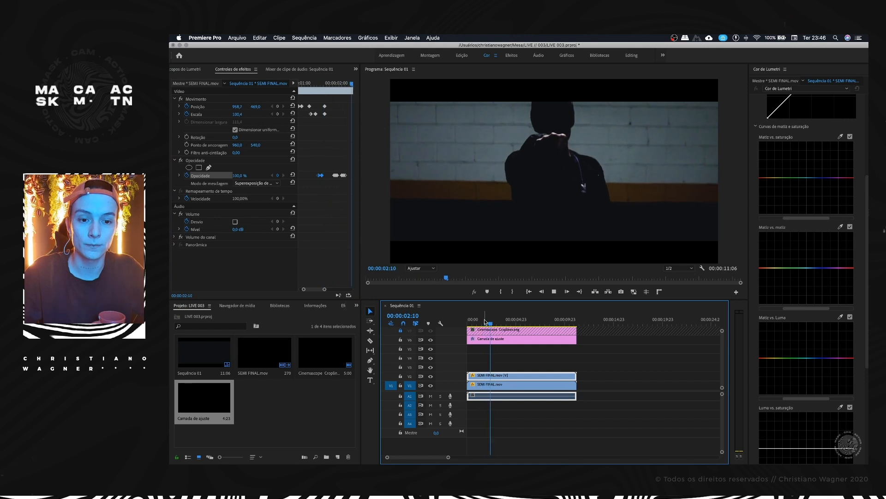
left_click(489, 322)
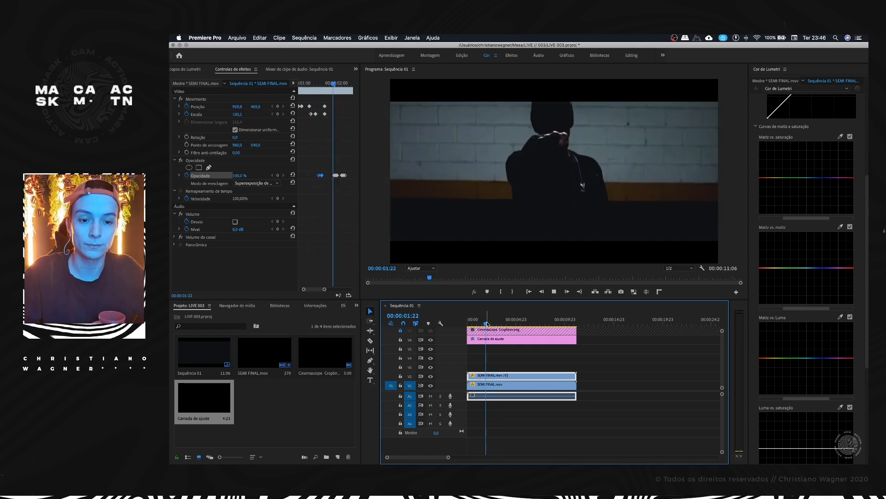
left_click(485, 323)
key("super+s")
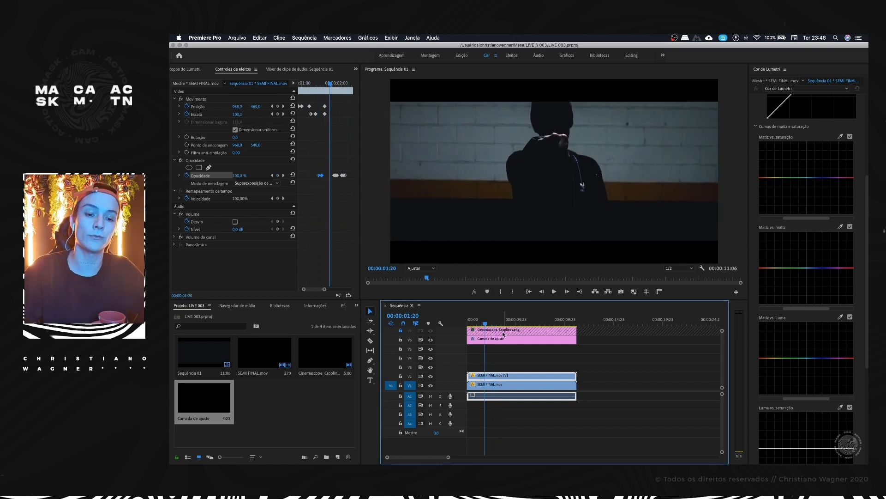
scroll(495, 364, "up", 5)
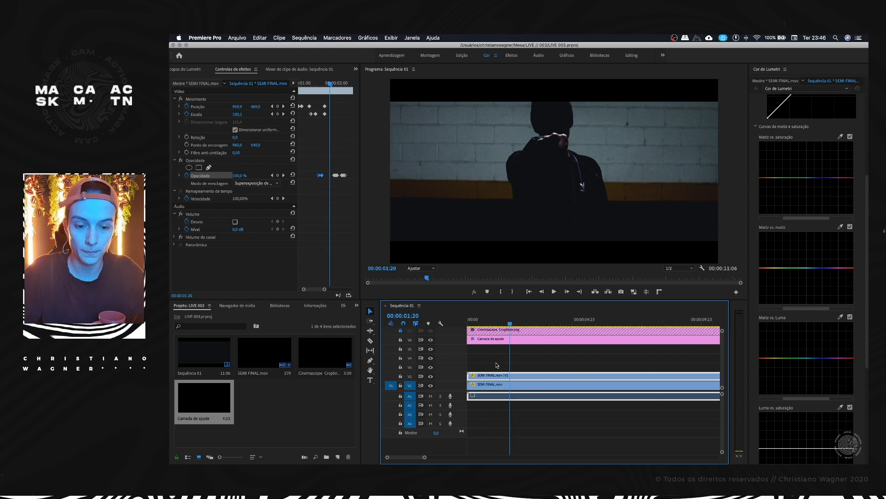
scroll(496, 364, "down", 5)
key("super+s")
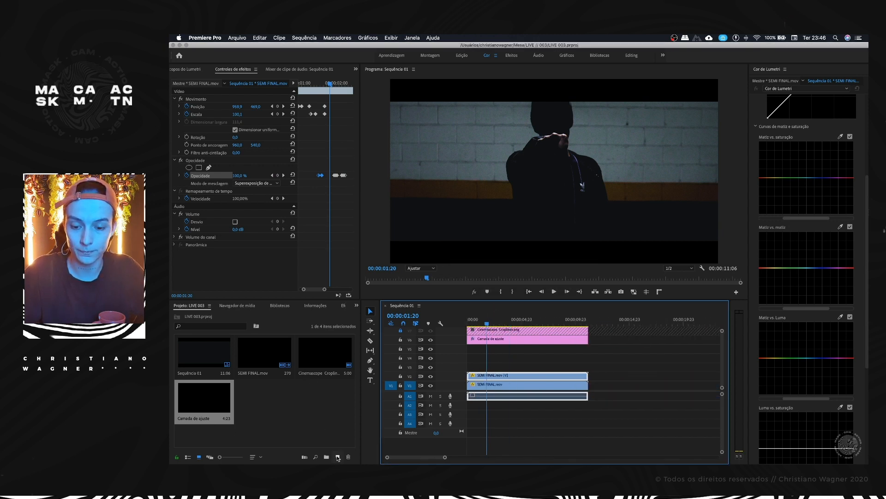
Step: Create a second adjustment layer, place it on V5, trim it to a short clip around 00:00:02:02, and save the project
left_click(337, 457)
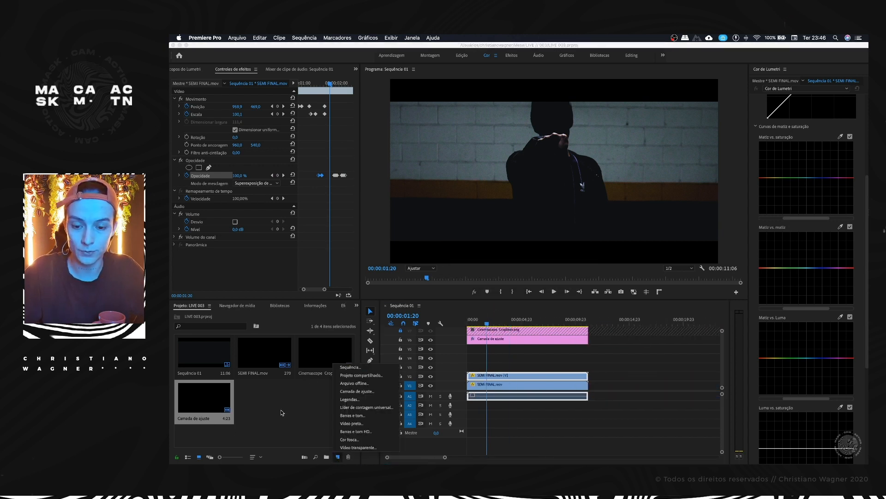
left_click(372, 395)
left_click(572, 287)
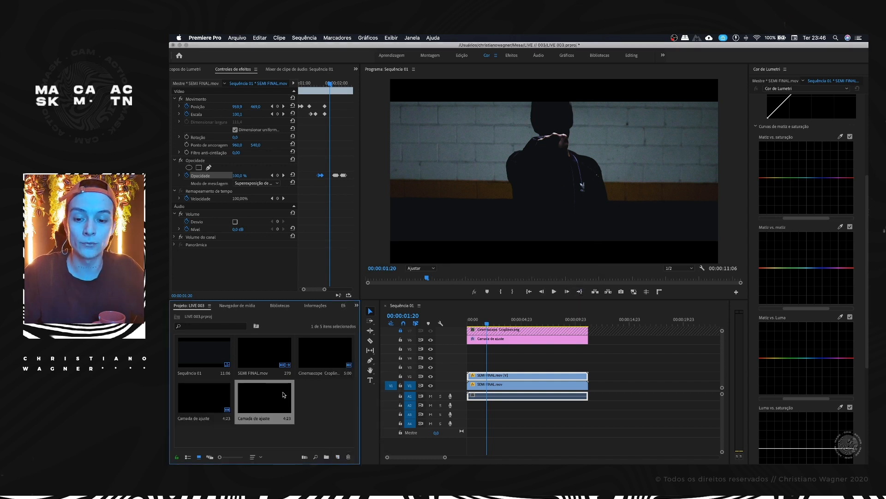
left_click_drag(343, 389, 478, 357)
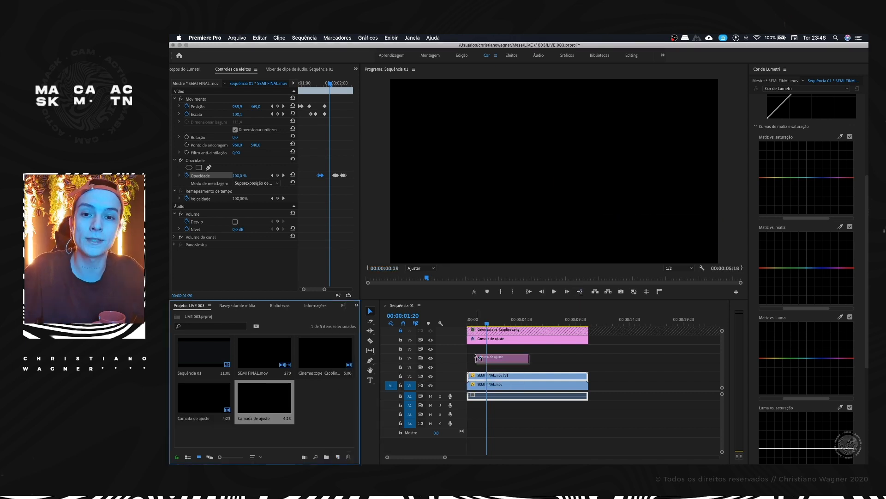
left_click_drag(478, 358, 475, 348)
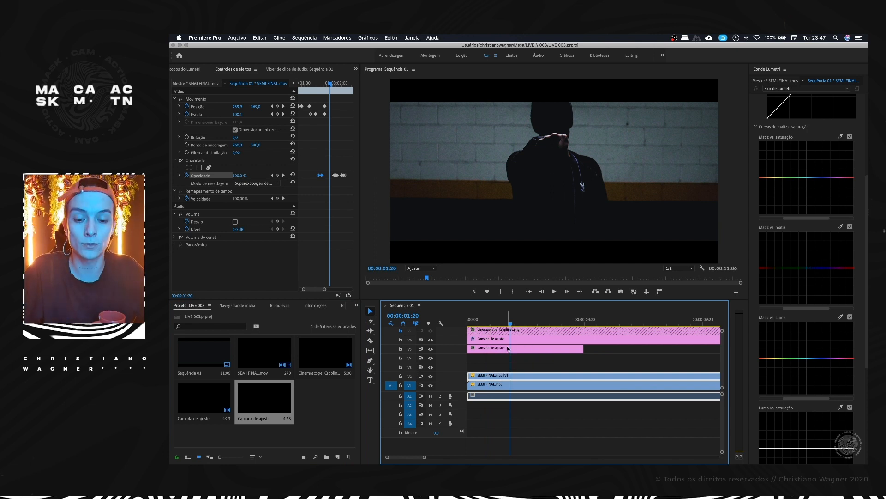
key("super+s")
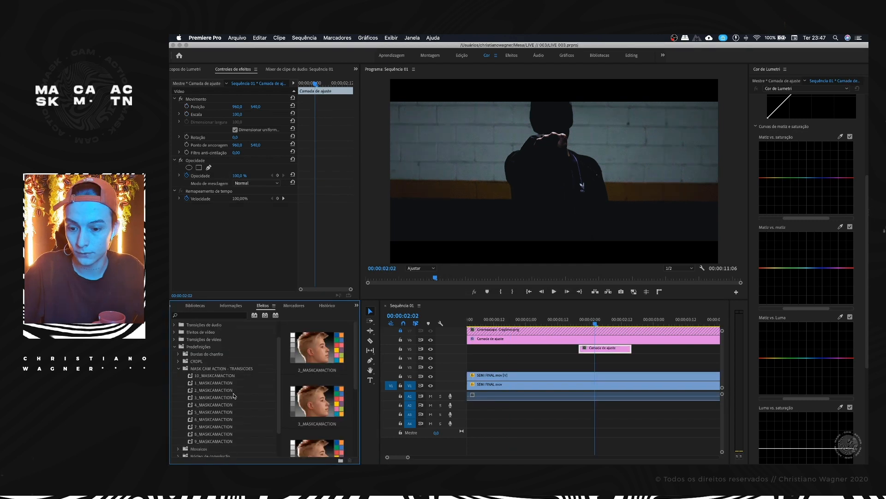
Step: Try the 10_MASKCAMACTION and 1_MASKCAMACTION presets on the V5 adjustment layer, checking with V6 hidden, and undo them
left_click(202, 377)
left_click_drag(530, 350, 596, 349)
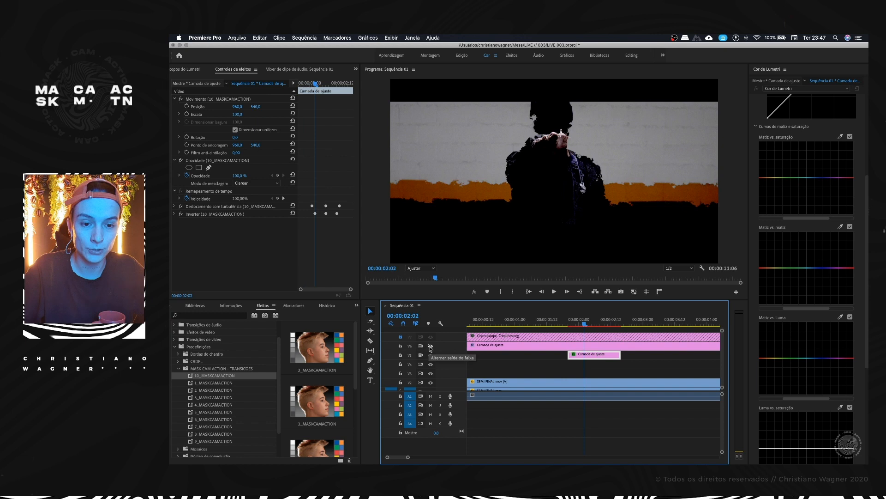
left_click(430, 346)
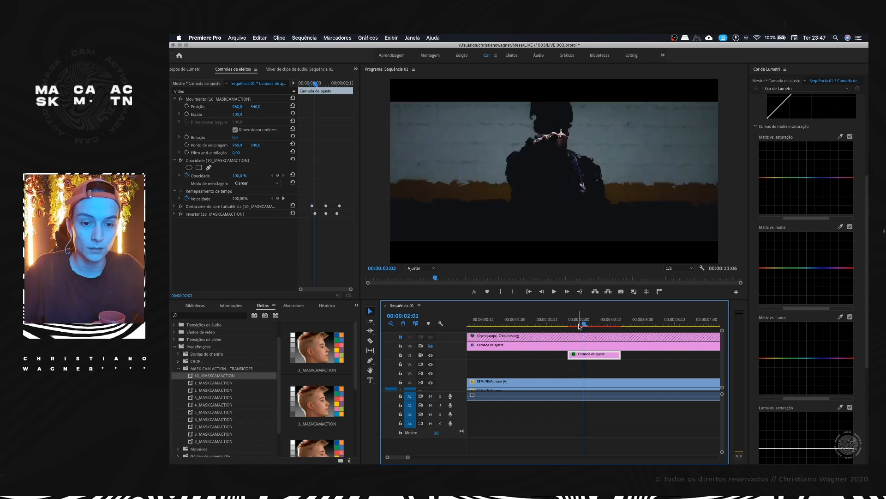
left_click_drag(215, 383, 593, 355)
key("ctrl+z")
key("ctrl+z")
Step: Apply the 2_MASKCAMACTION preset to the V5 adjustment layer and scrub over it around 00:00:02:00
left_click_drag(217, 390, 592, 355)
left_click(590, 319)
left_click(585, 319)
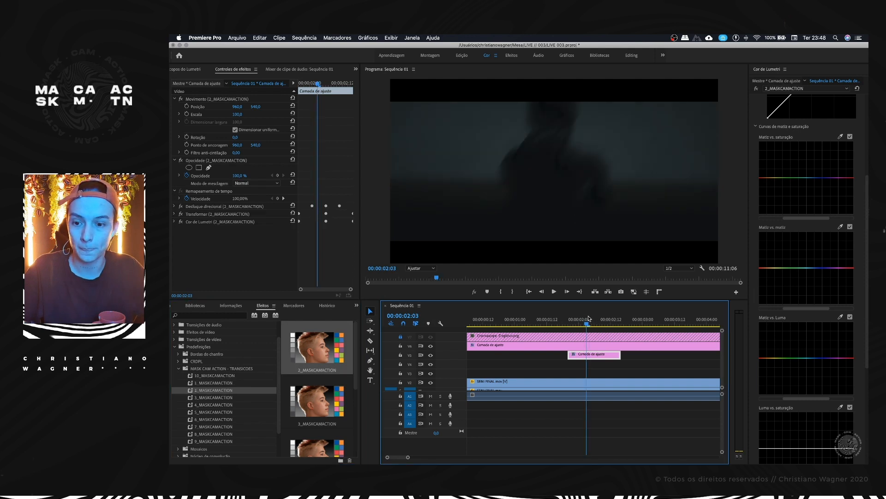
left_click(578, 319)
Step: Delete the preset's Transformar and Cor de Lumetri effects from the V5 adjustment layer, keeping only Desfoque direcional
left_click(204, 222)
left_click(206, 215)
key("Delete")
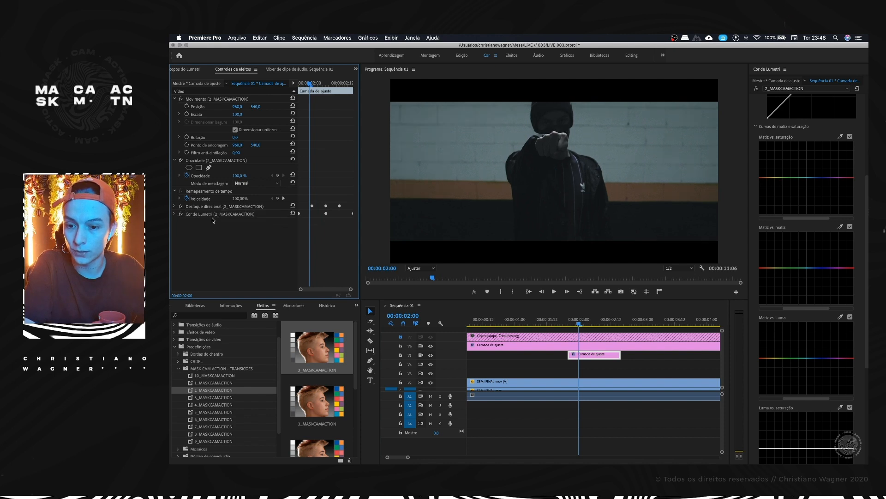
left_click(224, 215)
key("Delete")
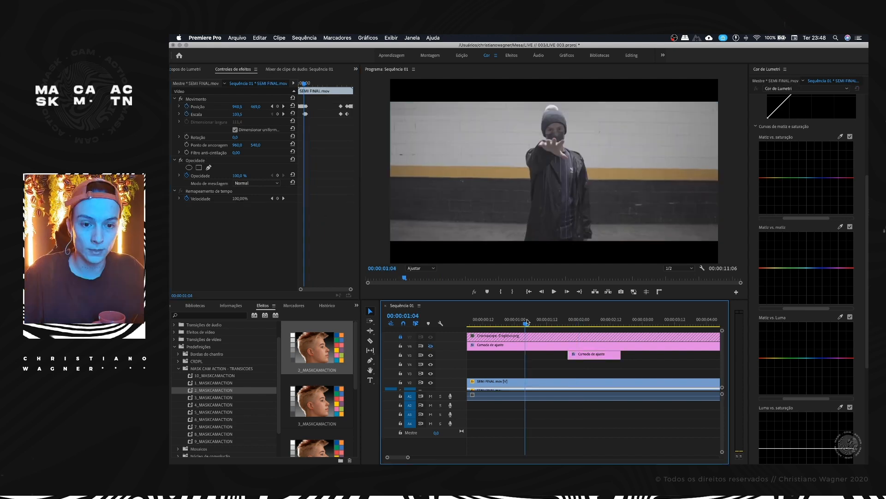
Step: Play the transition with V6 hidden, and shift the V5 adjustment layer to start at 00:00:01:18
key("space")
left_click_drag(583, 355, 591, 355)
left_click(480, 375)
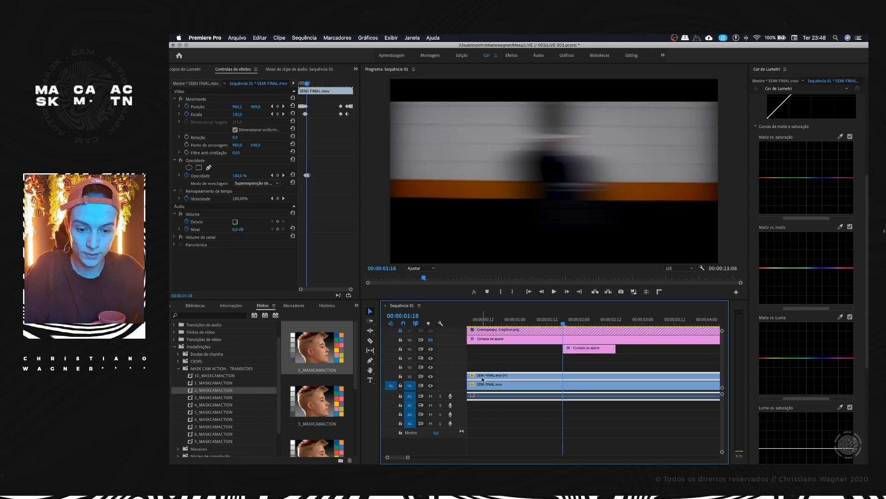
Step: Remove the Distância do desfoque keyframes from the adjustment layer's Desfoque direcional, and view 00:00:01:18 with V2 hidden
left_click(579, 350)
left_click(188, 227)
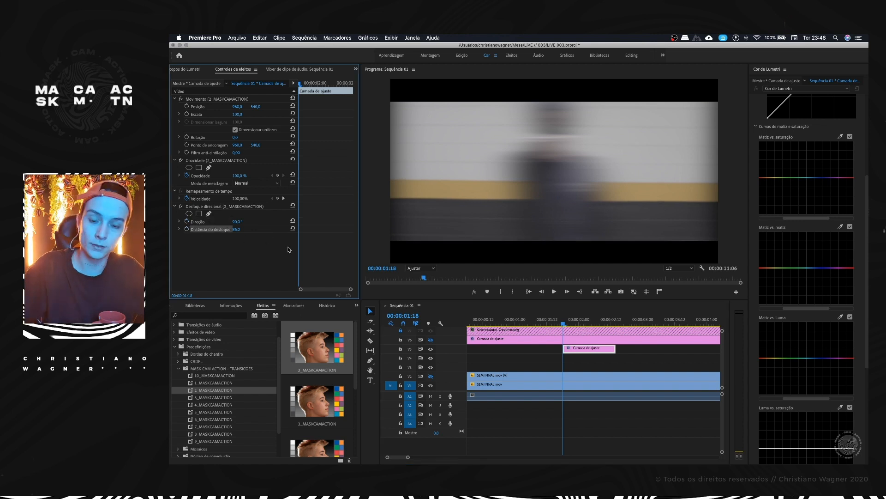
scroll(568, 363, "up", 4)
left_click(562, 318)
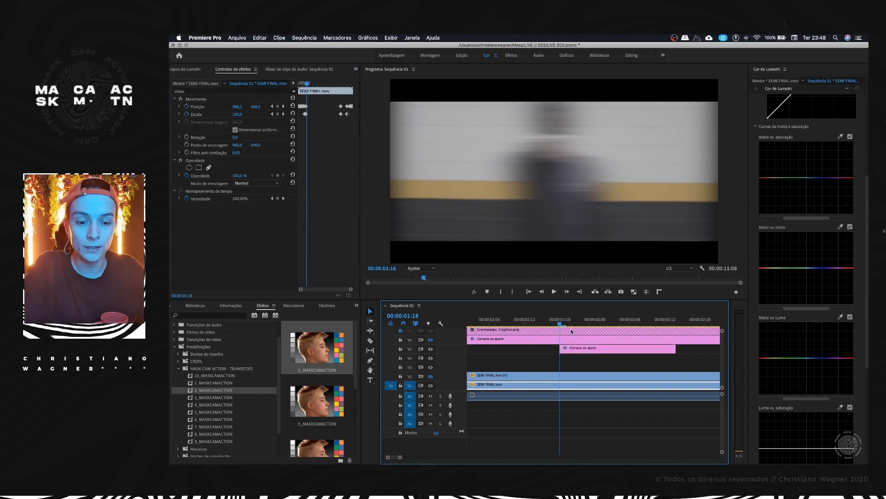
Step: Set Distância do desfoque on the V5 adjustment layer to 45 and keyframe Direção from 112° at 00:00:01:18 to 3x44° at 00:00:02:08
left_click(591, 350)
mouse_move(237, 230)
left_mouse_down()
mouse_move(212, 230)
mouse_move(303, 224)
mouse_move(249, 224)
left_mouse_up()
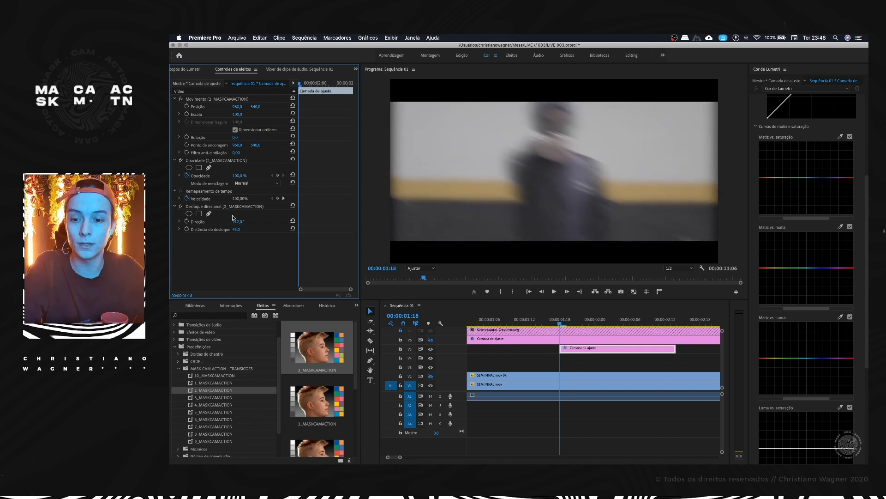
left_click(187, 222)
key("Right")
key("Right")
key("Right")
key("Right")
key("Right")
key("Right")
key("Right")
key("Right")
key("Right")
key("Right")
key("Right")
key("Right")
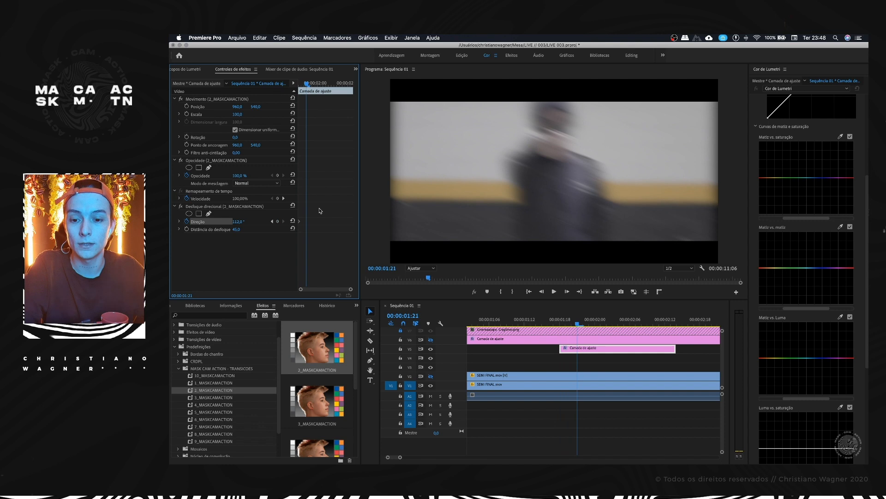
key("Right")
key("Right")
left_click_drag(244, 222, 659, 222)
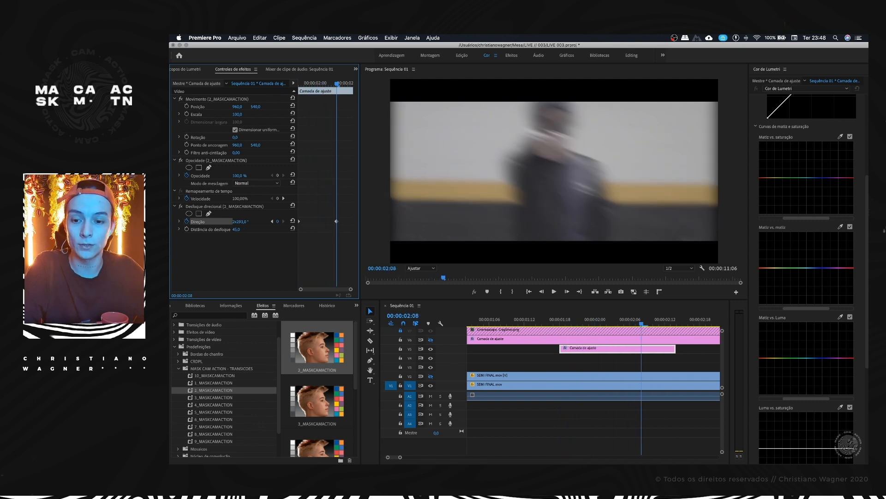
left_click_drag(241, 222, 292, 222)
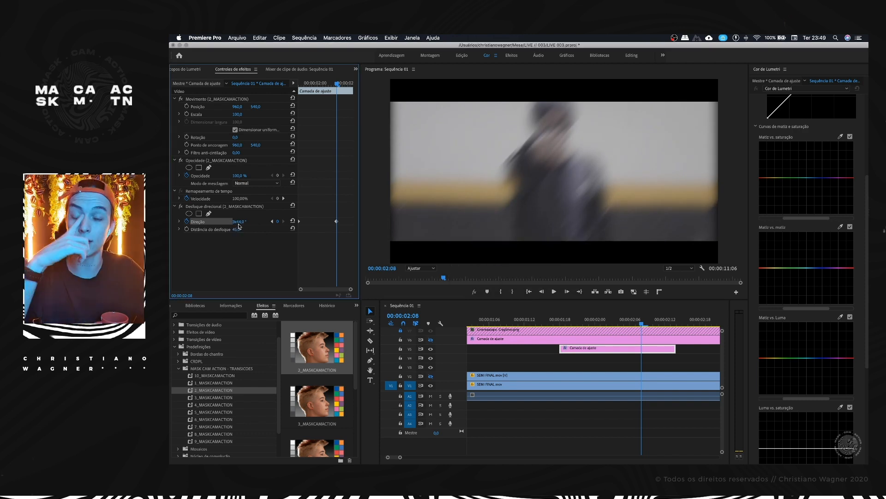
Step: Set the V5 adjustment layer's blend mode to Cor mais escura and preview it with the V6 grade shown, leaving V6 hidden
left_click(595, 319)
mouse_move(580, 321)
left_mouse_down()
mouse_move(560, 321)
mouse_move(591, 319)
mouse_move(564, 323)
mouse_move(572, 323)
left_mouse_up()
key("space")
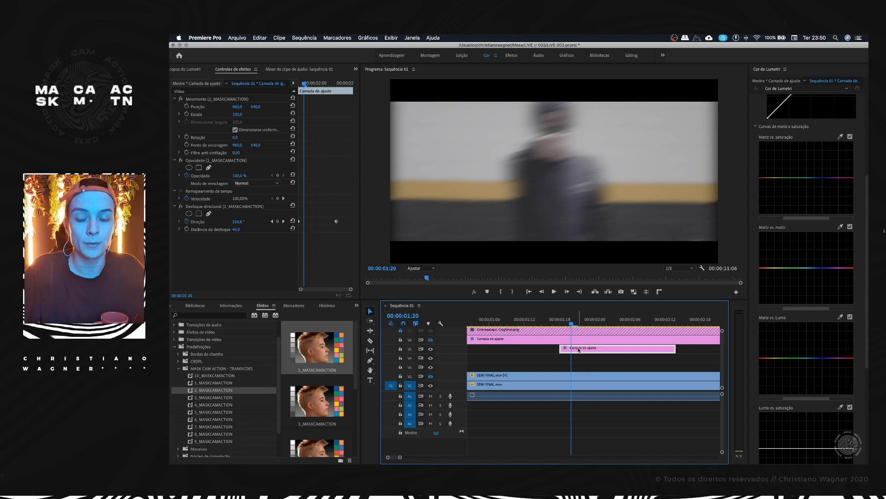
left_click(262, 183)
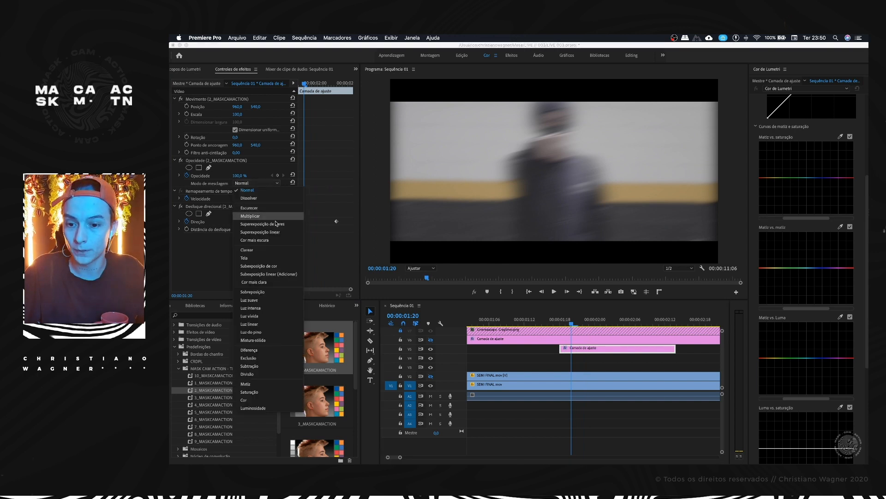
left_click(270, 241)
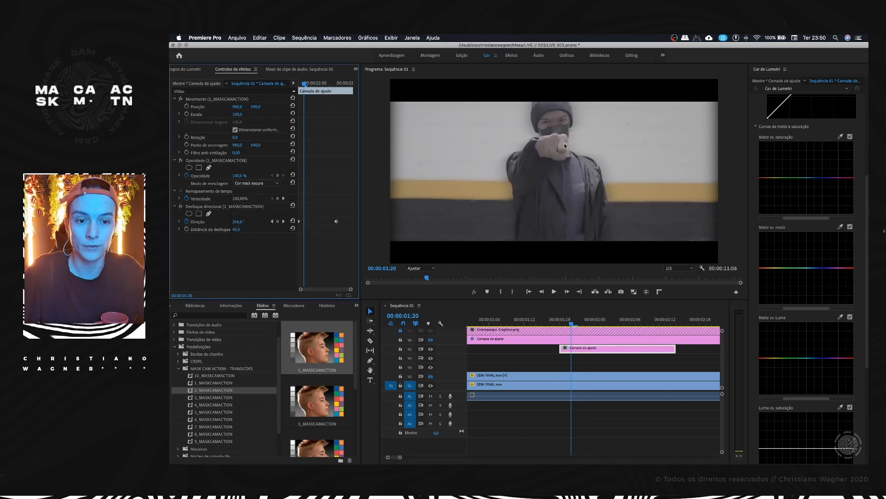
left_click(431, 340)
mouse_move(572, 324)
left_mouse_down()
mouse_move(592, 319)
mouse_move(572, 318)
mouse_move(580, 319)
left_mouse_up()
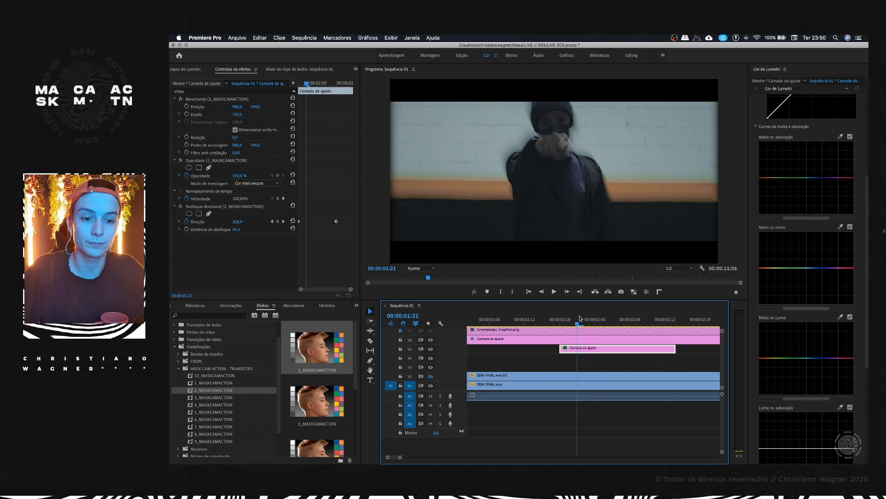
left_click(254, 183)
left_click(254, 187)
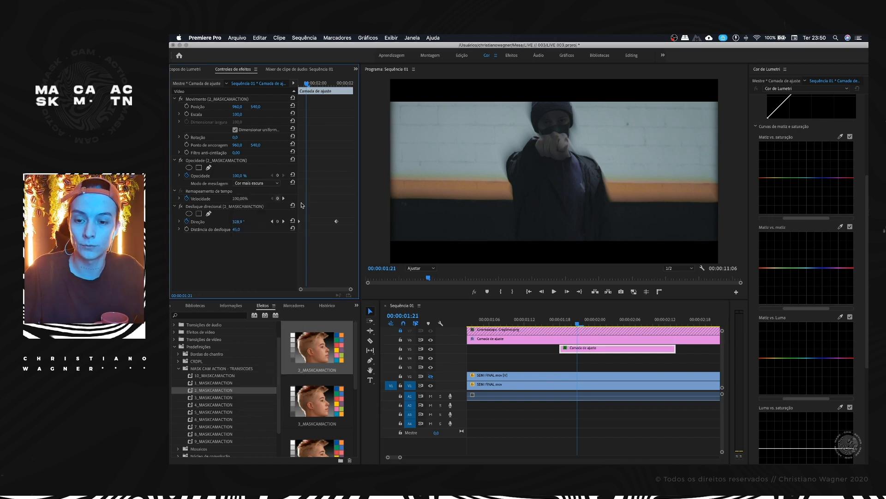
left_click(431, 341)
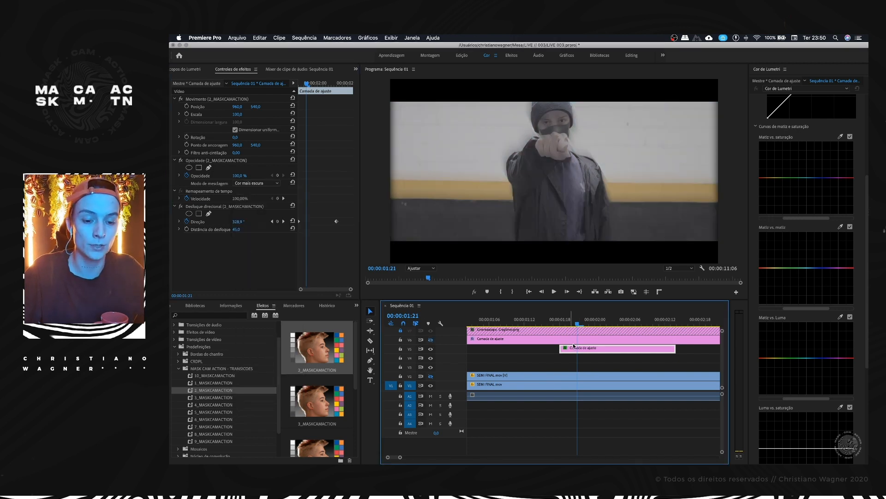
Step: Draw a freeform opacity mask around the subject's head and shoulder on the V5 layer, with feather 73 and expansion 39
left_click(208, 169)
left_click(539, 128)
left_click_drag(515, 112, 558, 139)
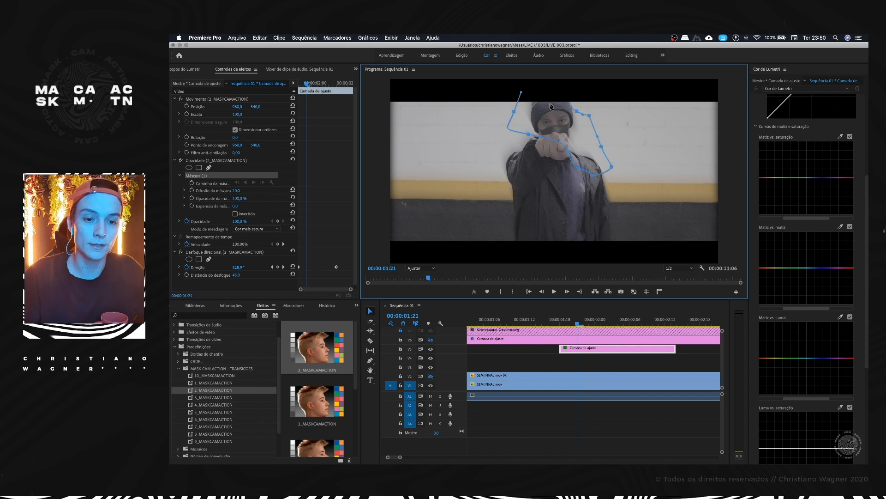
left_click(514, 113)
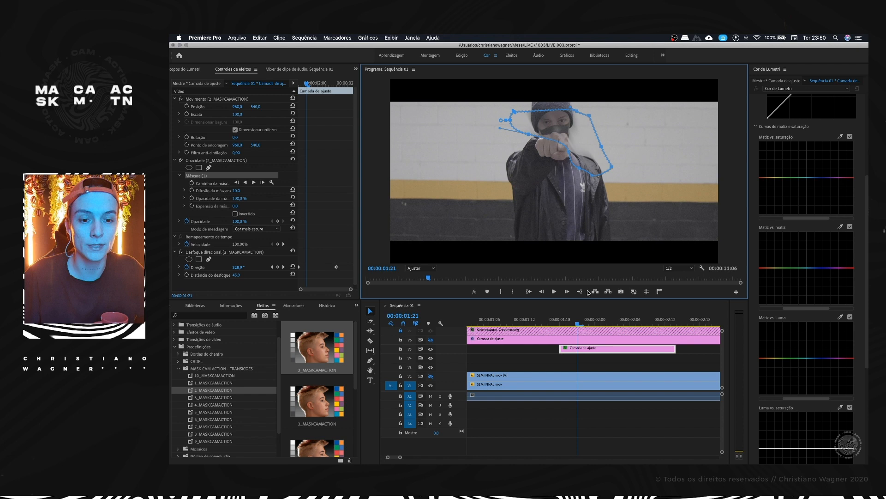
left_click_drag(235, 206, 251, 206)
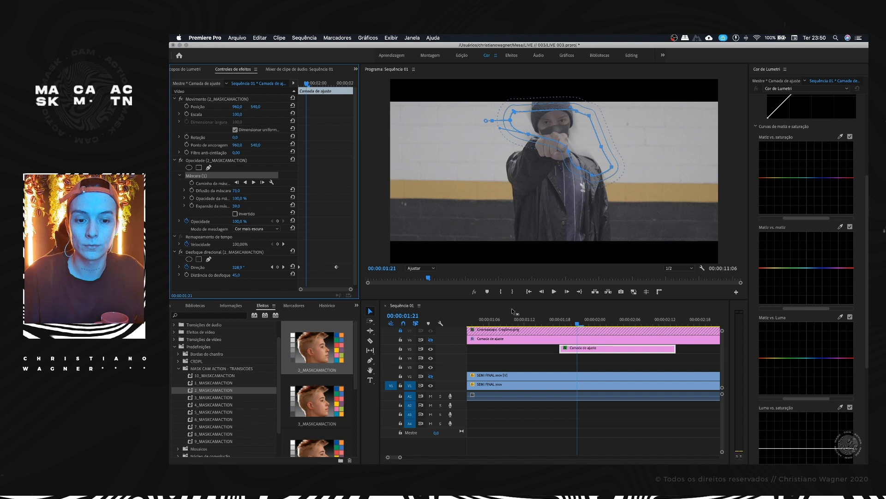
Step: Show tracks V6 and V2 again and select the V5 adjustment layer at 00:00:01:18
left_click(538, 369)
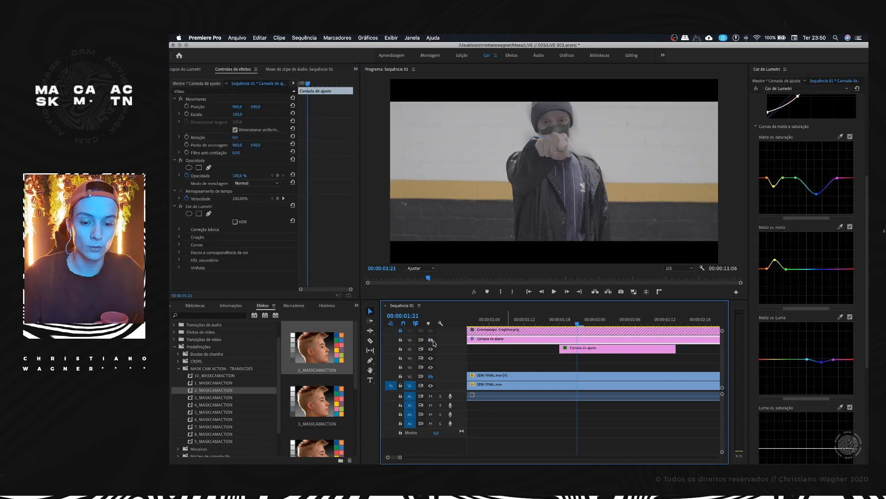
left_click(431, 340)
left_click(431, 378)
mouse_move(570, 324)
left_mouse_down()
mouse_move(531, 319)
mouse_move(562, 315)
left_mouse_up()
left_click(568, 349)
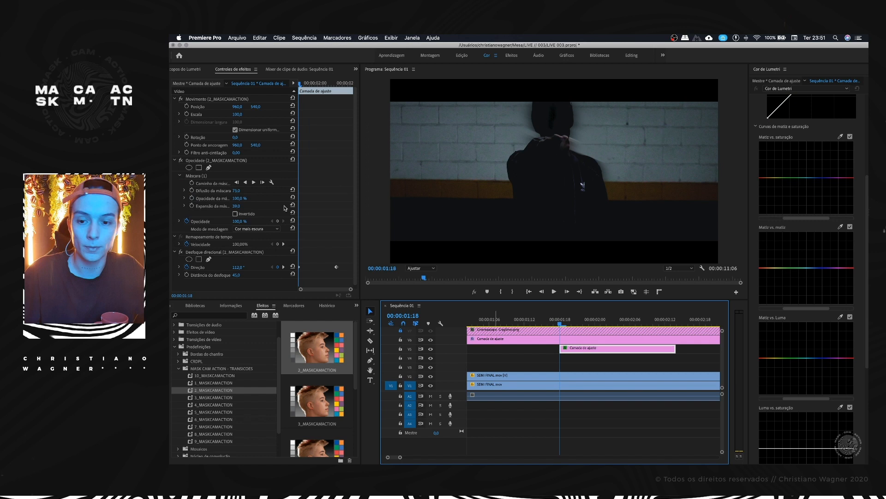
Step: Try the Multiplicar, Cor mais clara, Sobreposição, Superexposição linear, Tela and Luz do pino blend modes on the V5 adjustment layer
left_click(259, 226)
left_click(257, 254)
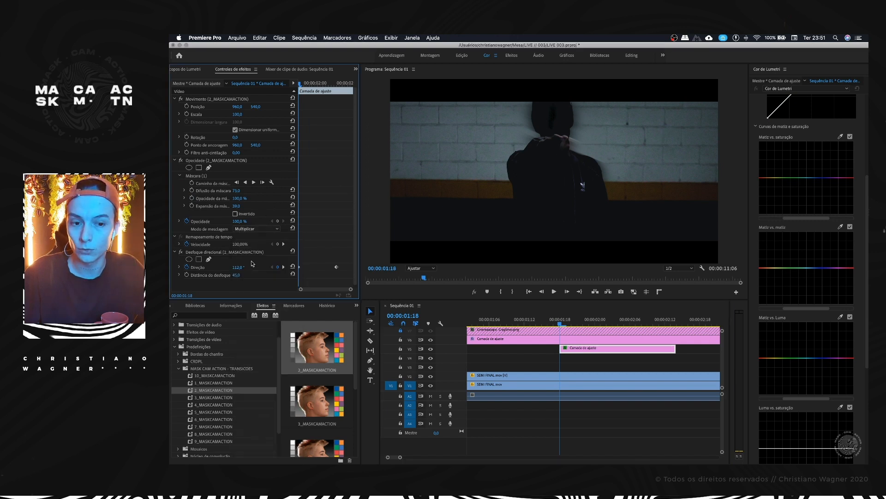
left_click(255, 229)
left_click(254, 316)
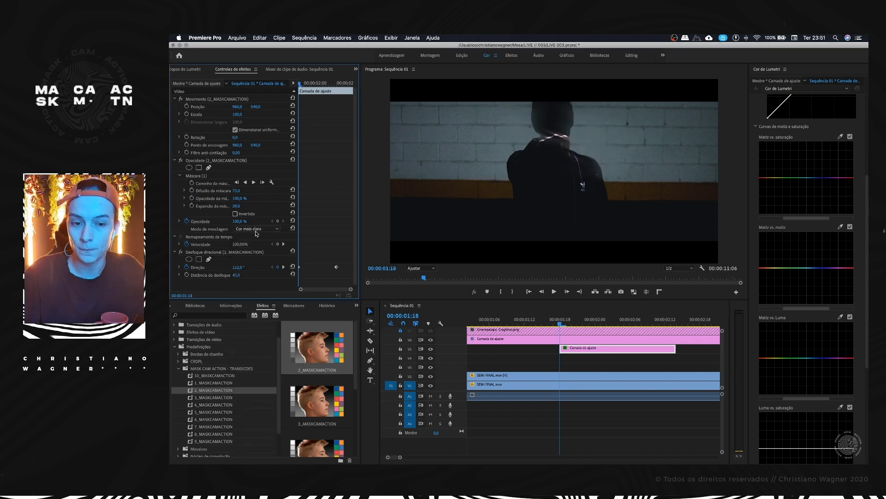
left_click(256, 229)
left_click(252, 337)
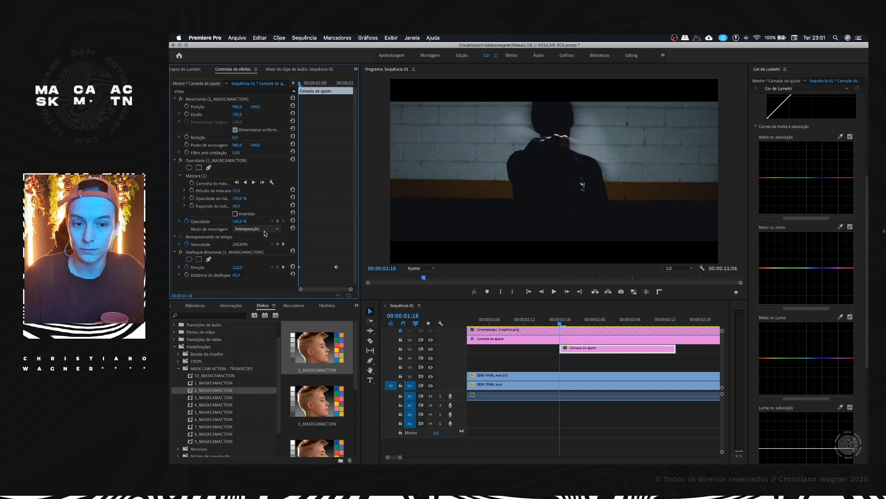
left_click(266, 230)
left_click(254, 285)
left_click(257, 229)
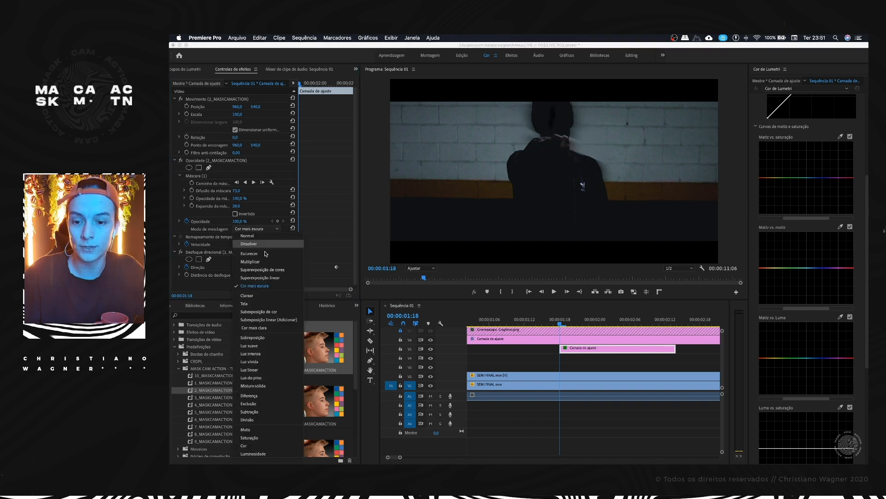
left_click(261, 277)
left_click(259, 228)
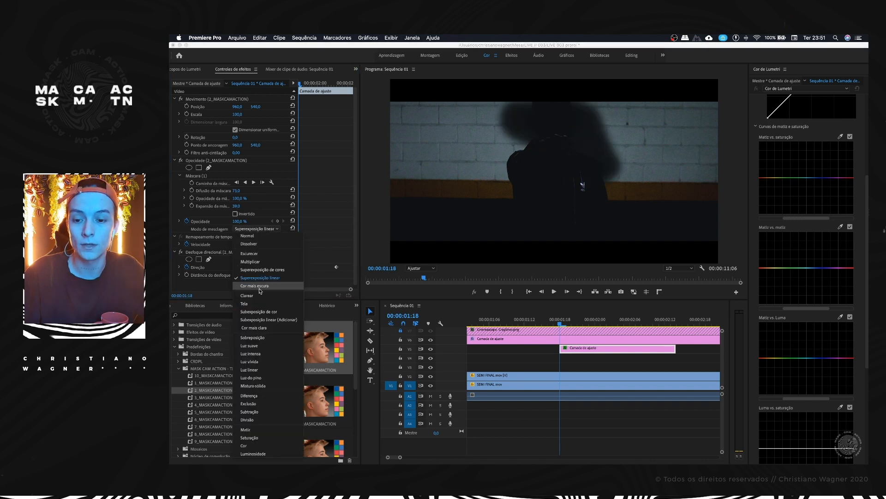
left_click(256, 285)
left_click(260, 228)
left_click(254, 301)
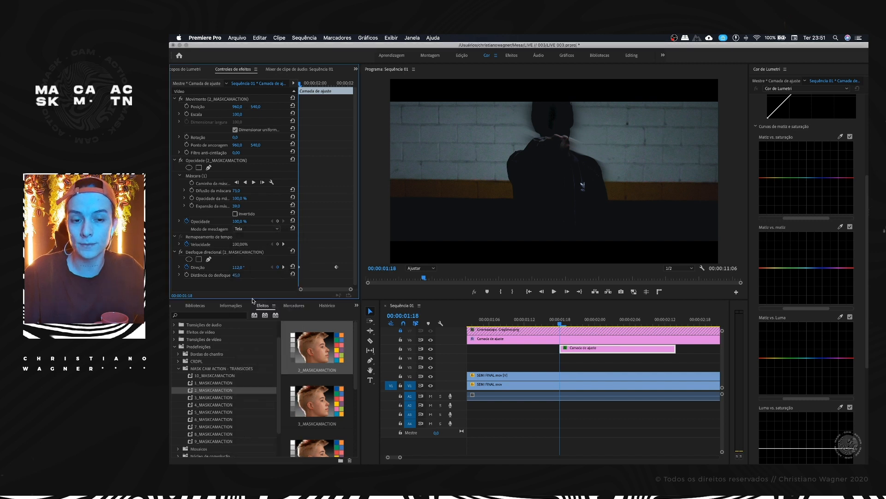
left_click(250, 229)
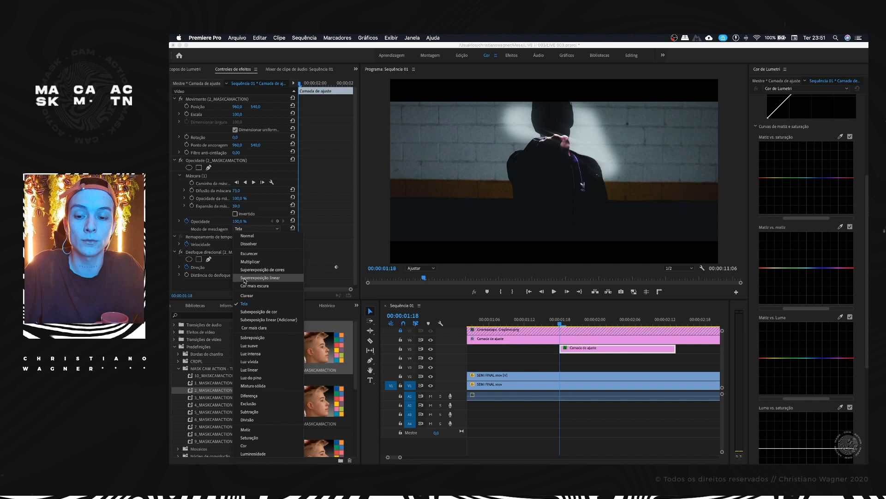
left_click(251, 377)
Step: Set the V5 adjustment layer's blend mode to Cor mais escura and its opacity to 81%, and play the effect
left_click(249, 229)
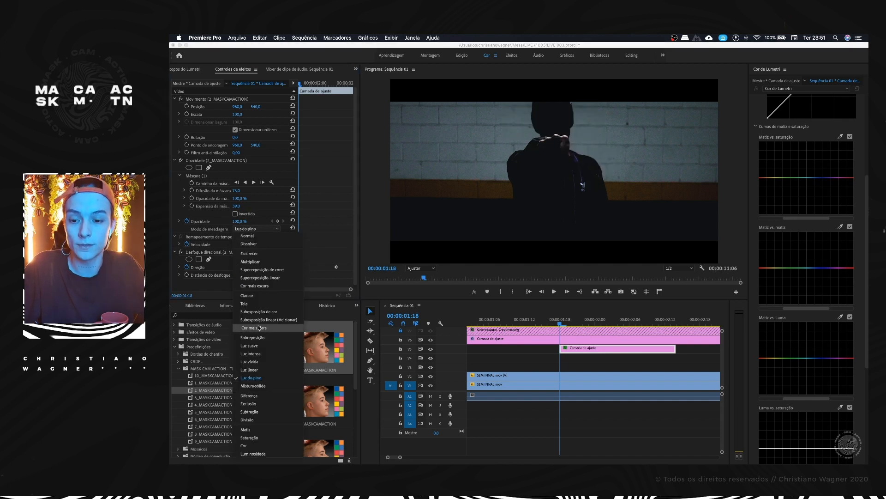
left_click(277, 282)
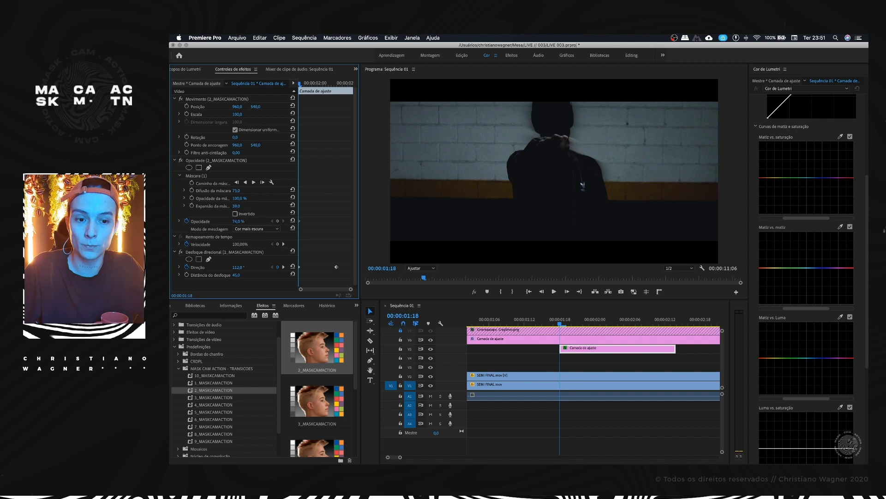
left_click_drag(557, 320, 575, 316)
key("space")
left_click(536, 319)
Step: Split the V5 adjustment layer at 00:00:01:20, try shifting its second piece along the timeline, and undo the shift
left_click(575, 349)
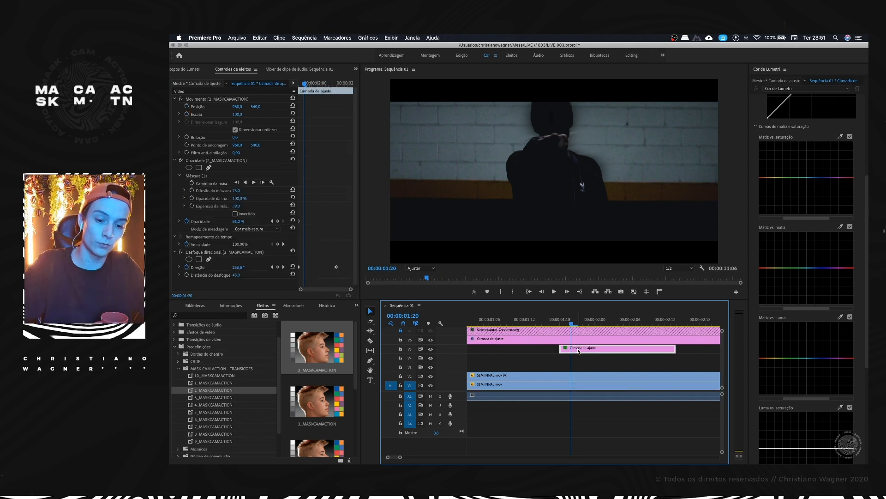
key("super+k")
left_click_drag(580, 349, 626, 340)
left_click_drag(571, 321, 540, 322)
key("space")
key("space")
key("minus")
key("minus")
key("super+z")
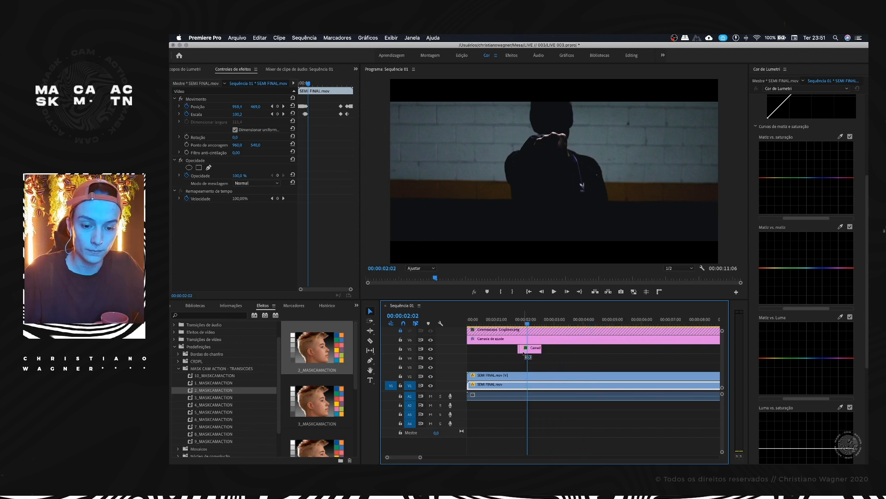
Step: Move the second piece of the V5 adjustment layer to start at 00:00:02:02
scroll(529, 352, "up", 1)
left_click_drag(525, 350, 533, 351)
key("Left")
key("Left")
key("Right")
key("Right")
key("Right")
key("Right")
key("Right")
key("Right")
key("Right")
key("Right")
key("Right")
key("Right")
key("Right")
key("Right")
scroll(536, 352, "up", 5)
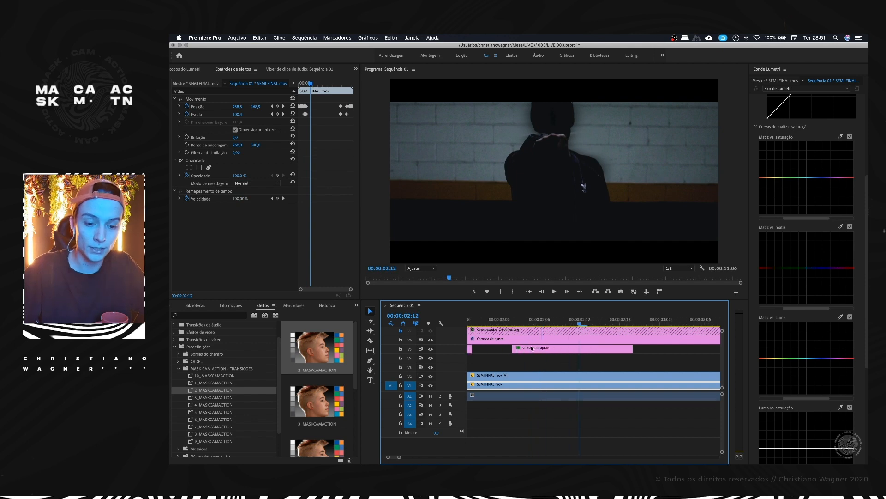
Step: Split the second V5 piece at 00:00:02:04, delete the remainder, and play both short pieces
scroll(536, 352, "left", 3)
left_click_drag(510, 319, 576, 318)
left_click(585, 349)
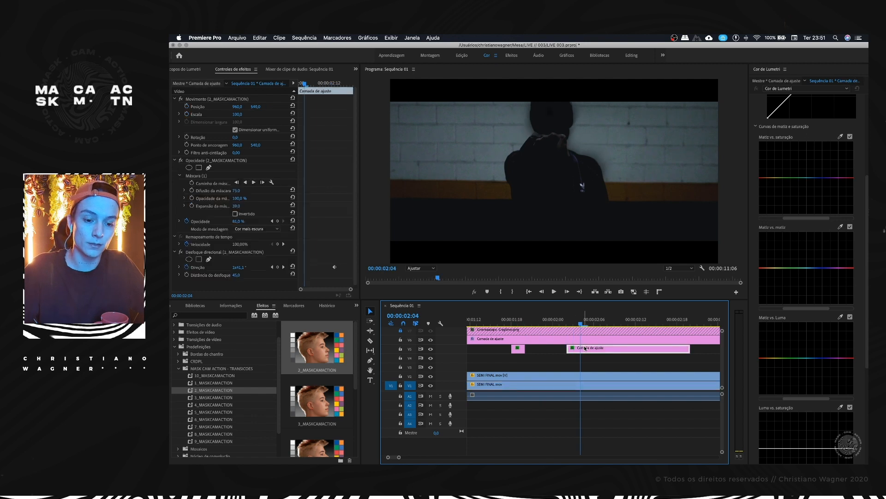
key("super+k")
left_click(604, 351)
key("Delete")
scroll(600, 352, "down", 5)
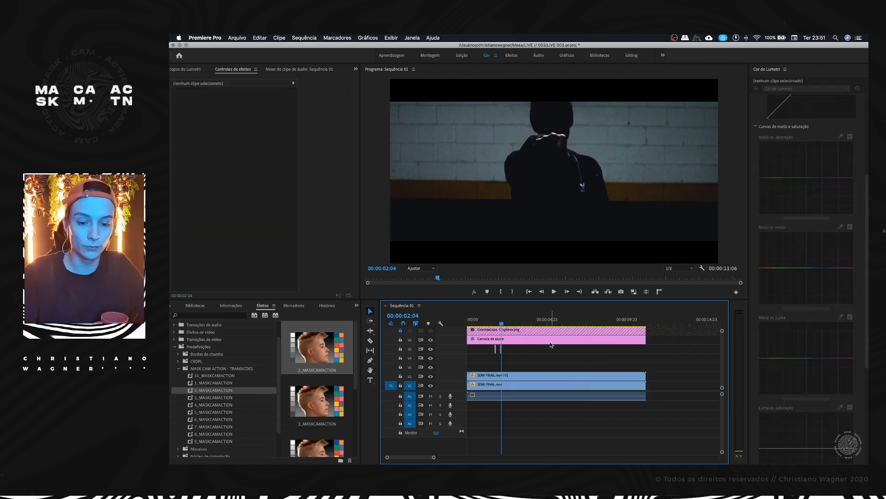
left_click_drag(498, 323, 459, 325)
key("space")
key("=")
key("=")
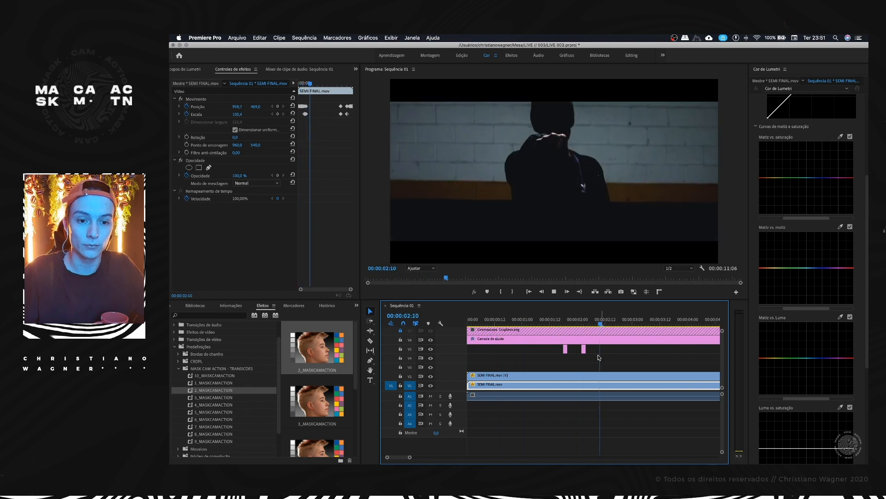
key("space")
Step: Duplicate the second short V5 piece to just after 00:00:03:00 and play the sequence
left_click(583, 350)
left_click_drag(585, 352, 644, 352, "alt")
key("space")
scroll(610, 355, "right", 3)
key("-")
key("space")
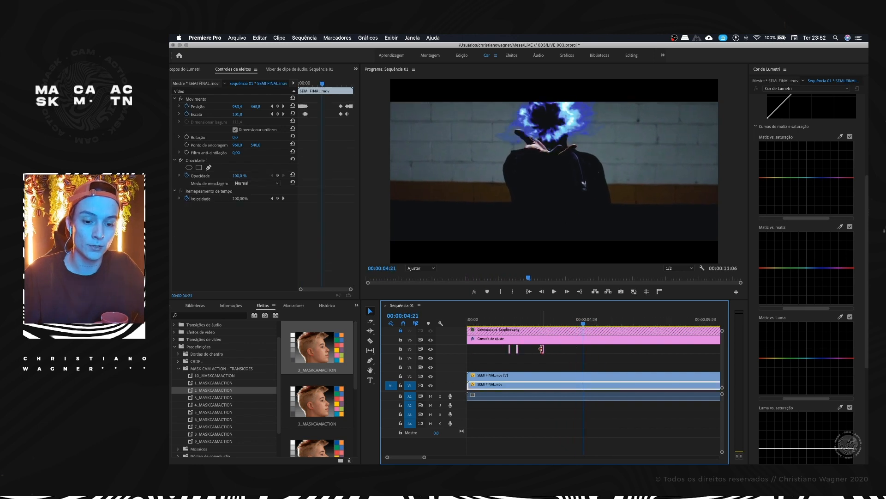
Step: Duplicate the short V5 adjustment piece again to about 00:00:04:21 and play the sequence over it
left_click_drag(543, 349, 587, 329, "alt")
left_click(579, 320)
key("space")
left_click(579, 320)
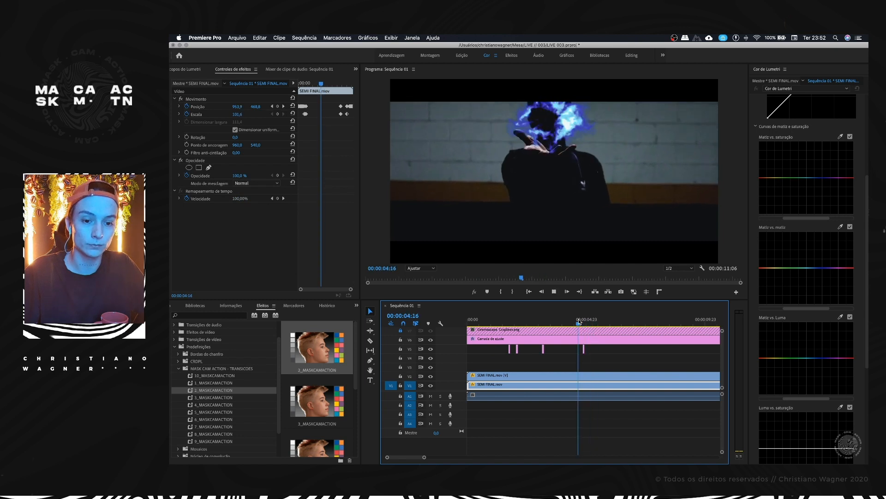
key("-")
key("space")
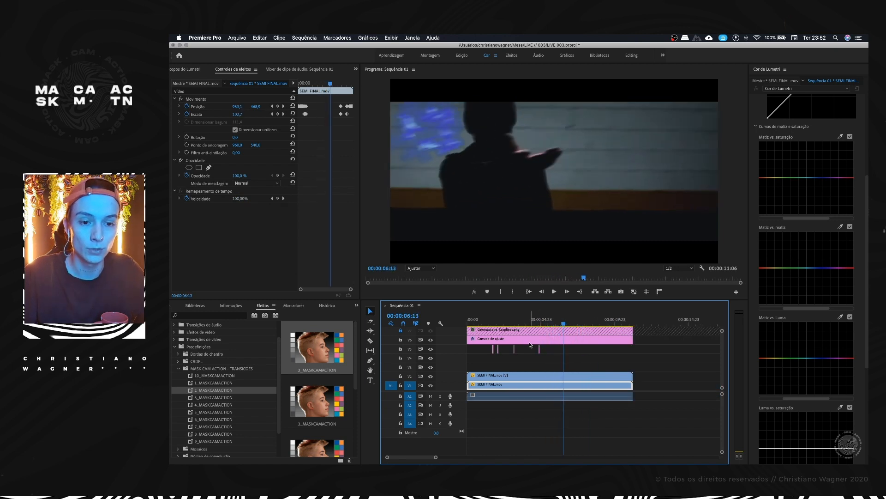
Step: Lower the blue point on the V6 adjustment layer's Hue vs Saturation curve and play the sequence to its later part
key("space")
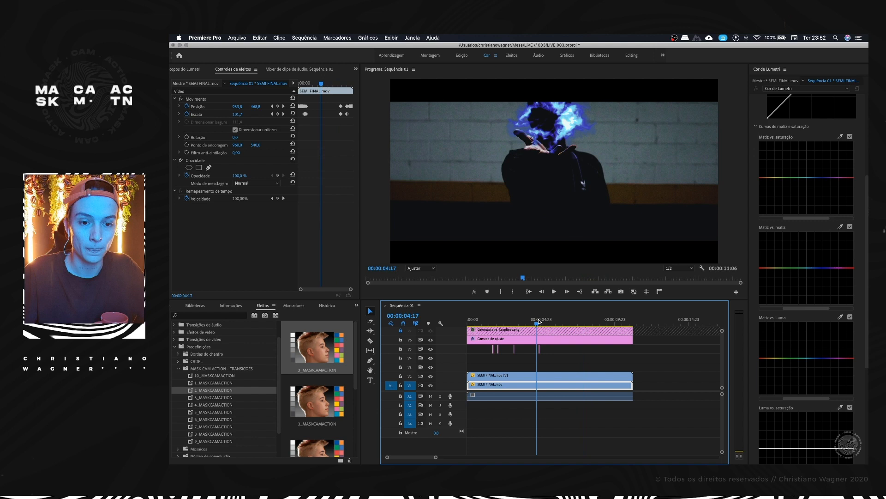
left_click(521, 339)
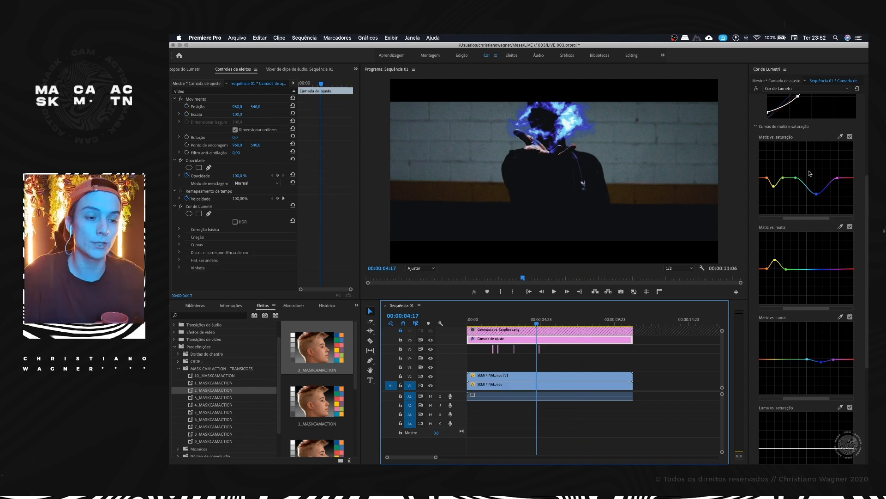
scroll(800, 169, "up", 5)
left_click(785, 103)
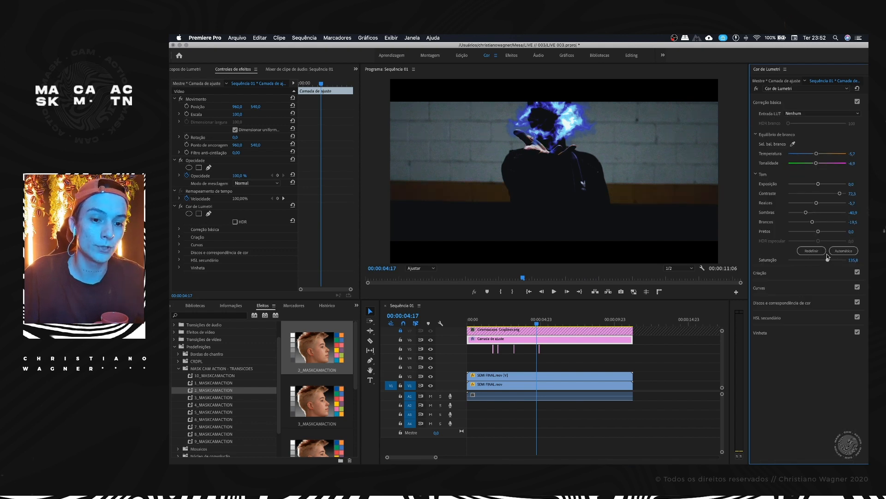
left_click(775, 288)
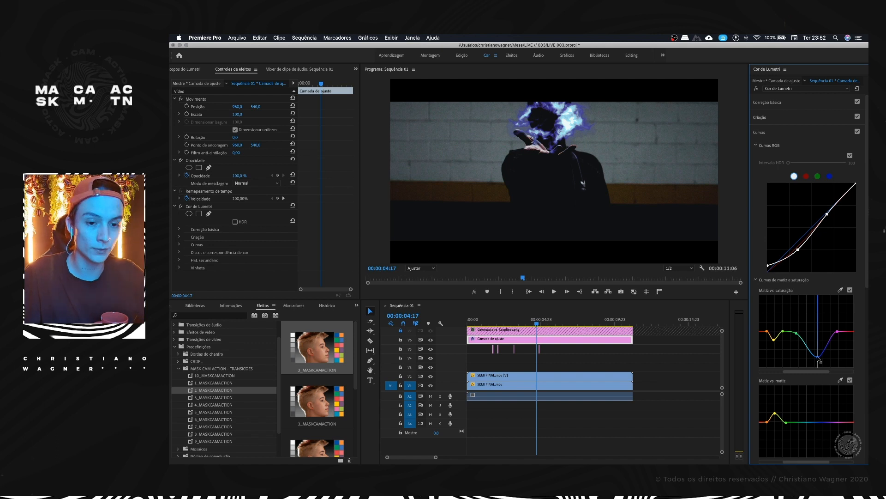
left_click(505, 329)
key("space")
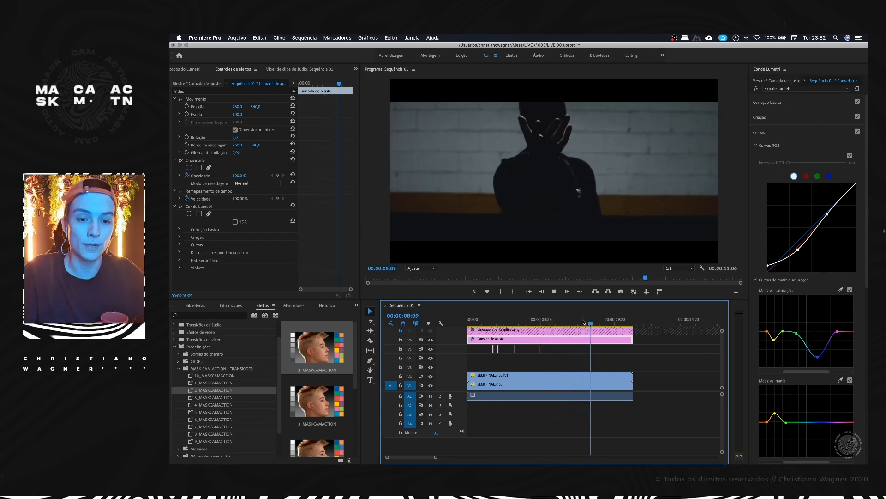
key("space")
Step: Split the SEMI FINAL.mov clips on V1 and V2 at 00:00:08:06
left_click_drag(598, 321, 598, 321)
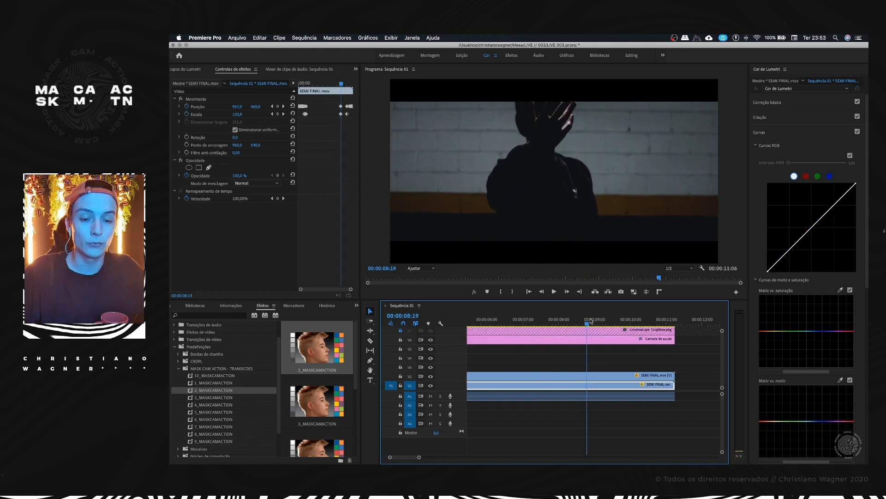
left_click_drag(591, 321, 568, 323)
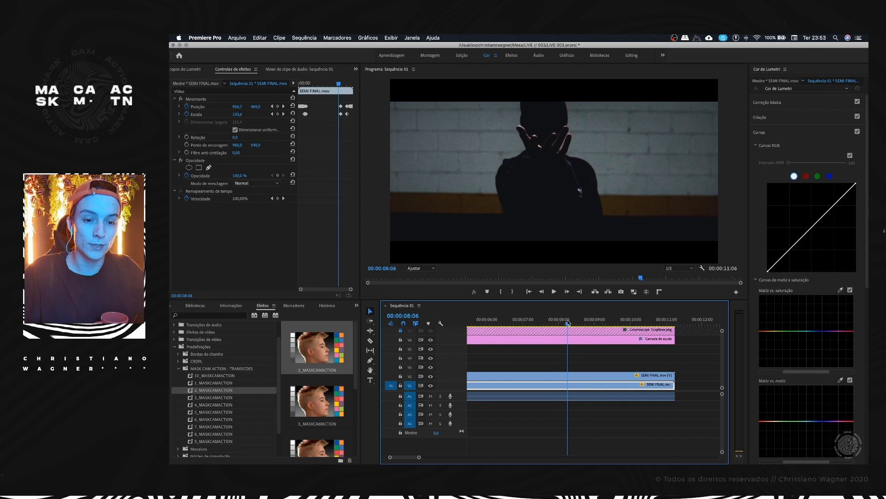
key("super+k")
left_click(579, 378)
key("super+k")
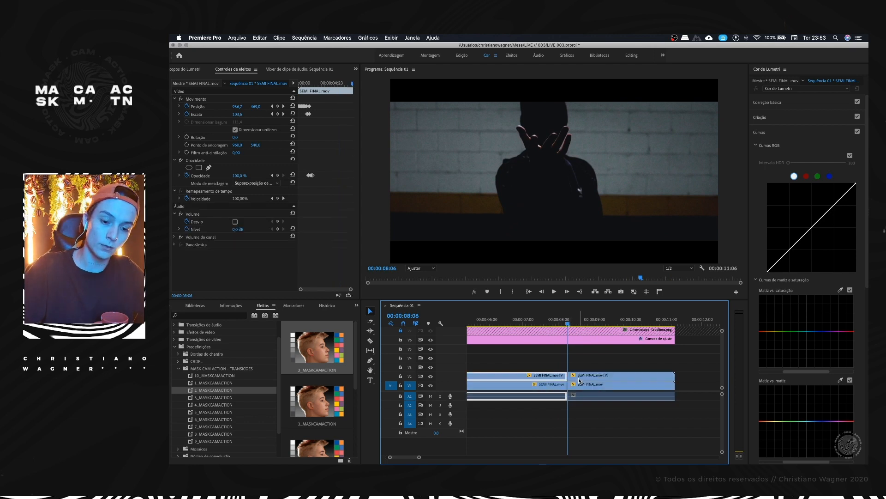
Step: Set the speed of both SEMI FINAL.mov pieces after the 00:00:08:06 cut to 400%
key("Right")
key("Right")
key("Right")
left_click(583, 378)
left_click(586, 385, "shift")
key("super+r")
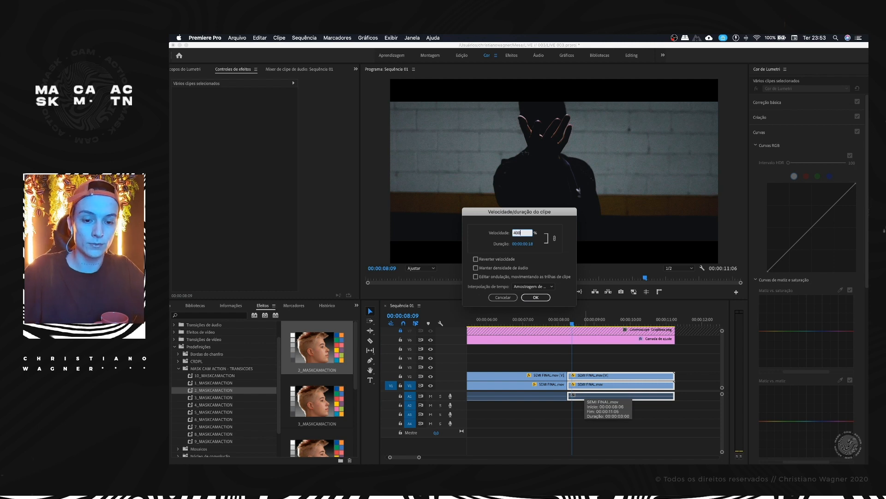
key("Return")
Step: Split the sped-up SEMI FINAL.mov pieces on V1 and V2 at 00:00:08:10
mouse_move(566, 322)
left_mouse_down()
mouse_move(559, 322)
mouse_move(574, 319)
left_mouse_up()
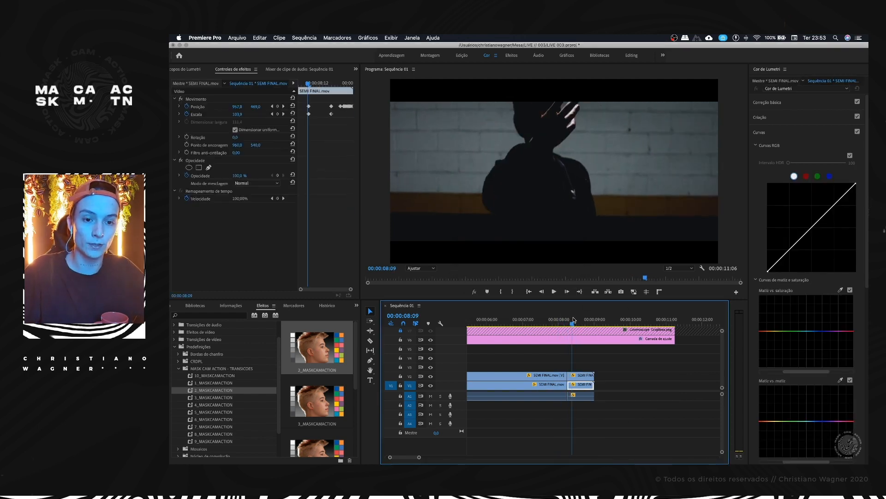
left_click(582, 378)
key("super+k")
left_click(582, 385)
key("super+k")
Step: Set the speed of both SEMI FINAL.mov pieces after 00:00:08:10 to 2000% and play the accelerated ending
left_click(582, 376)
left_click(581, 386, "shift")
key("super+r")
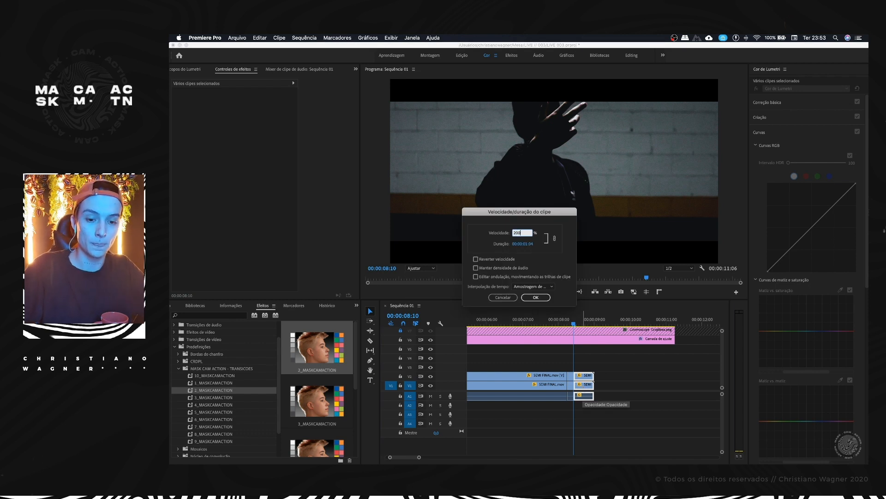
type("2000")
key("Return")
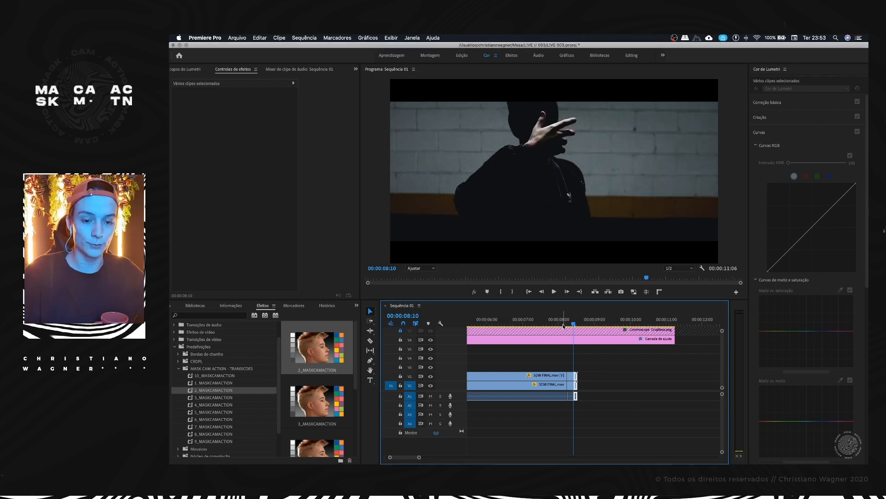
key("space")
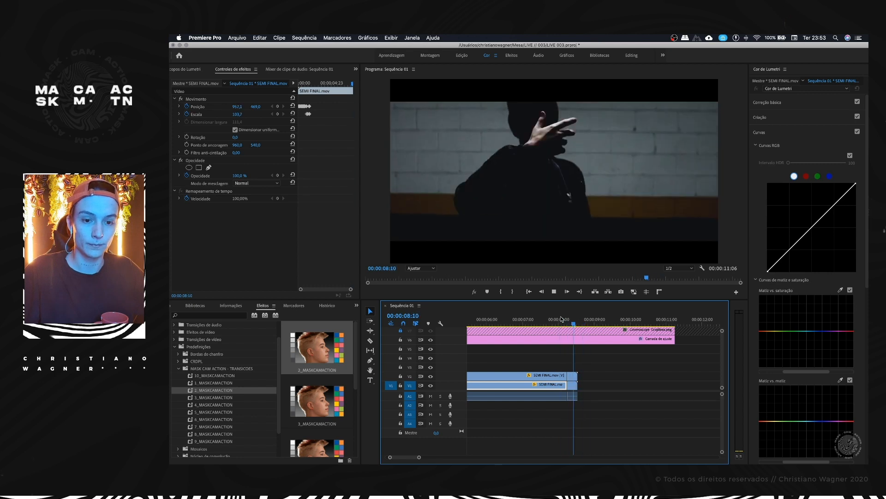
key("space")
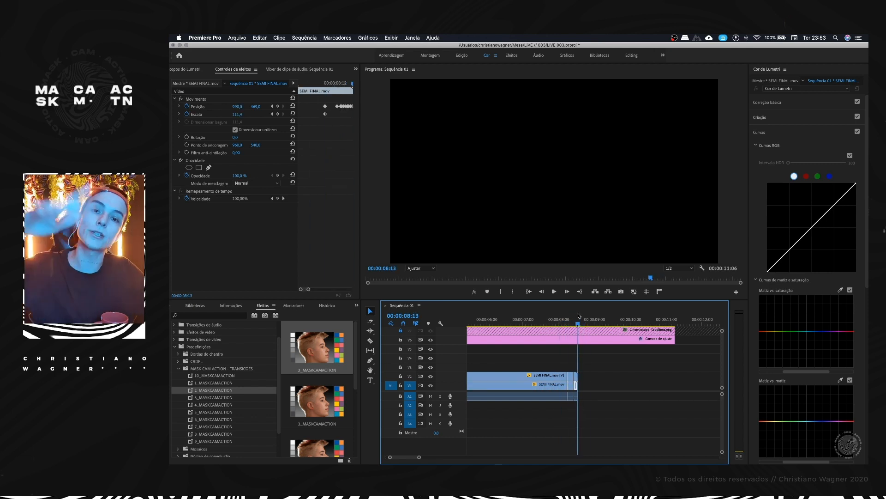
Step: Create a 1920 × 1080 near-white color matte named Cor fosca and place it on V3 directly after the SEMI FINAL.mov clips
left_click_drag(579, 316, 576, 316)
scroll(230, 309, "up", 4)
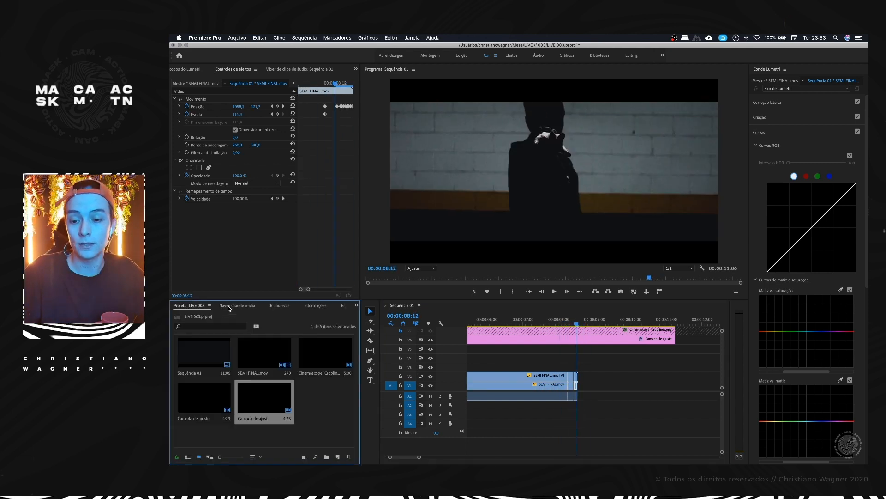
left_click(298, 409)
left_click(337, 457)
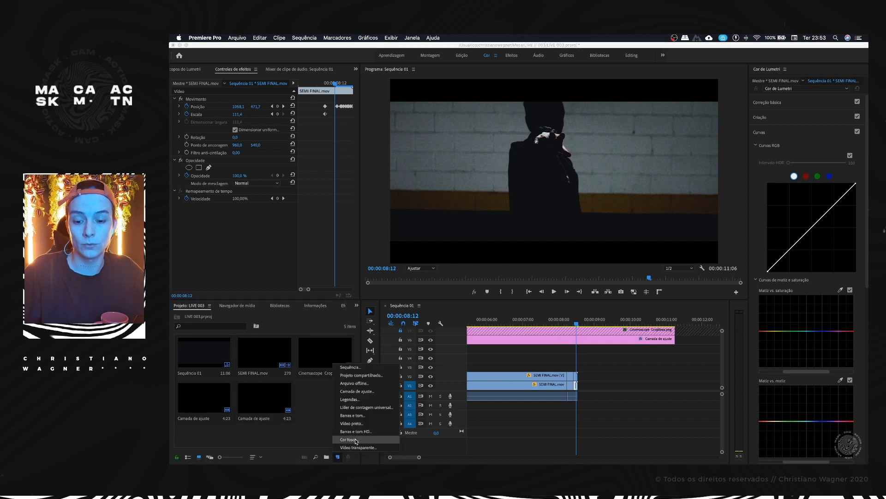
left_click(350, 441)
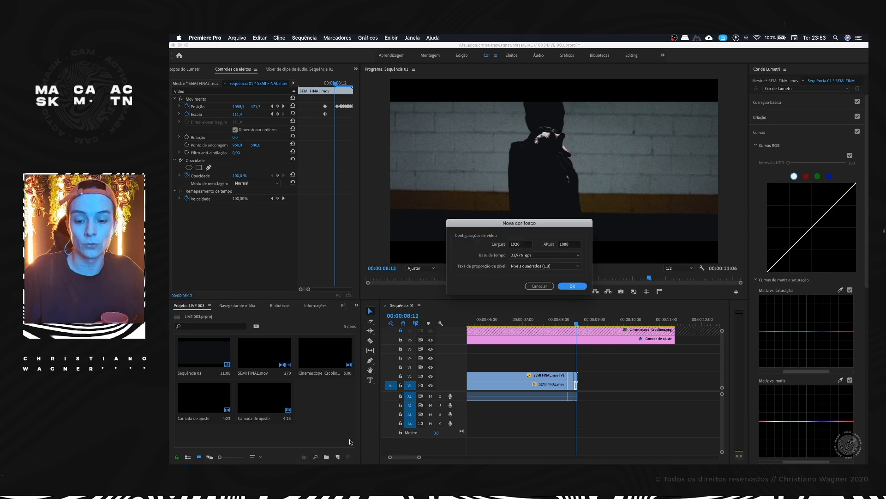
left_click(572, 287)
left_click(592, 137)
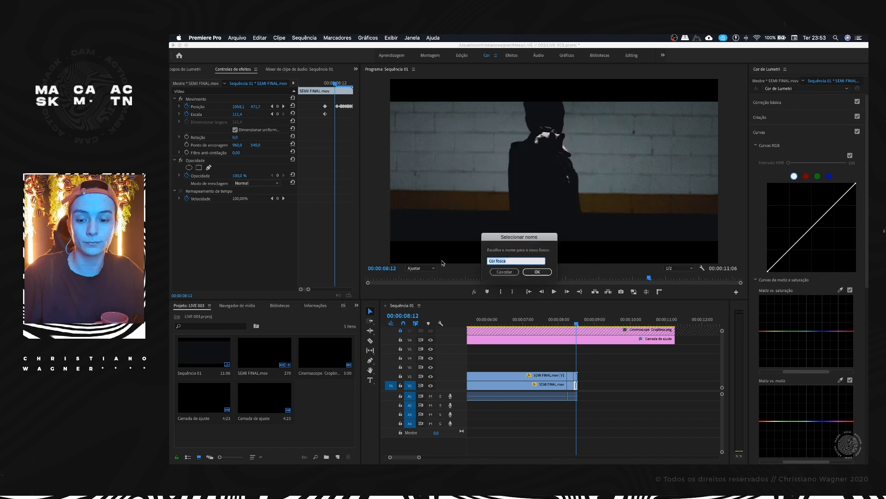
left_click(547, 272)
left_click_drag(325, 398, 588, 369)
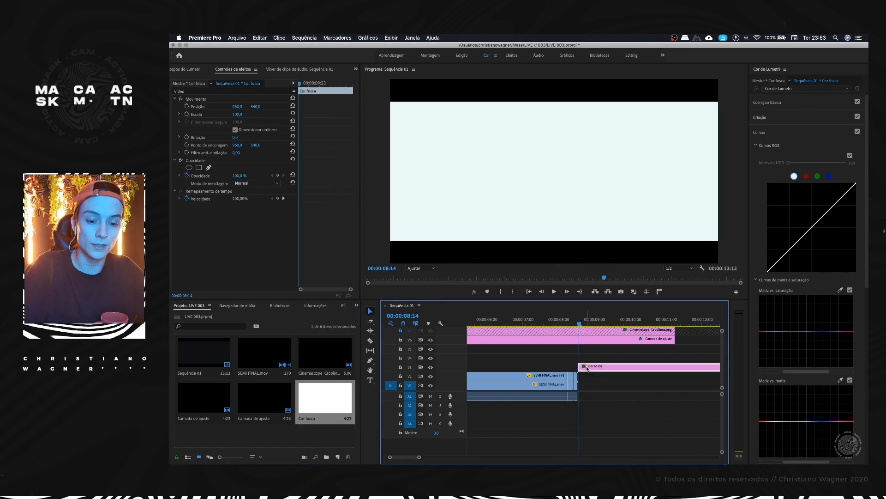
Step: Split the white matte at 00:00:08:14, delete the remainder, and play the opening of the sequence
key("super+k")
left_click(594, 368)
key("BackSpace")
left_click_drag(579, 323, 569, 322)
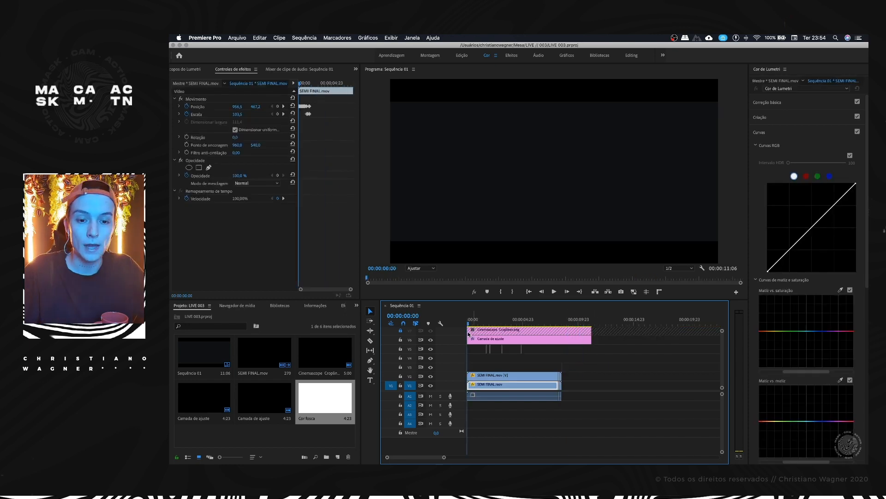
scroll(485, 348, "up", 5)
key("space")
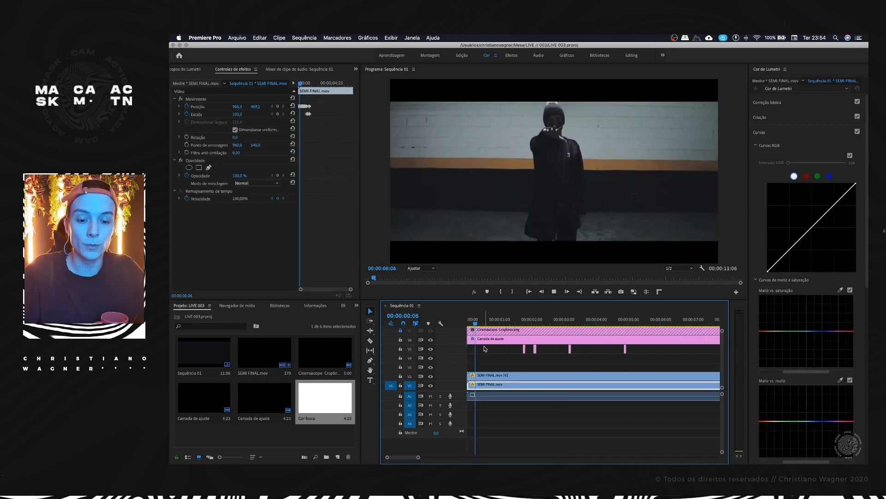
scroll(489, 347, "down", 5)
scroll(508, 347, "down", 2)
key("space")
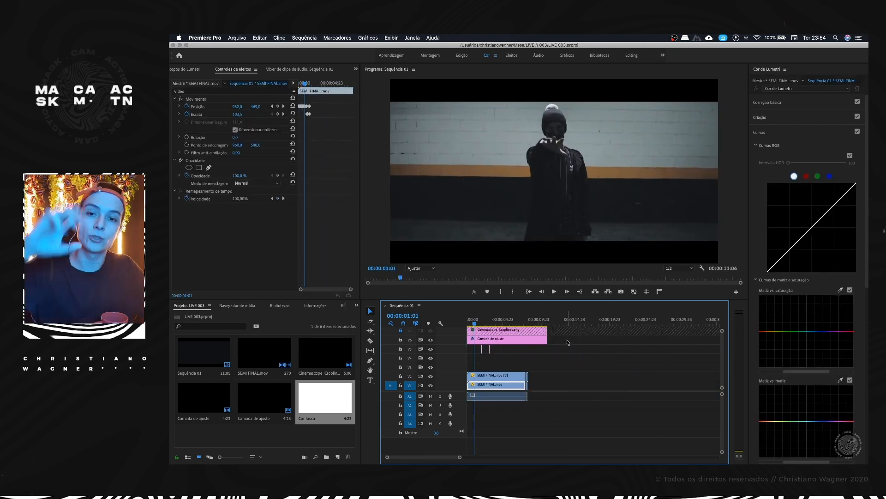
Step: Move the V6 adjustment layer and the short V5 adjustment pieces down one track, leaving V6 empty
left_click_drag(574, 338, 486, 349)
left_click(462, 345)
scroll(461, 345, "up", 5)
Step: Create another 1920 × 1080 adjustment layer and place it on V6 from the start of the sequence
left_click(325, 443)
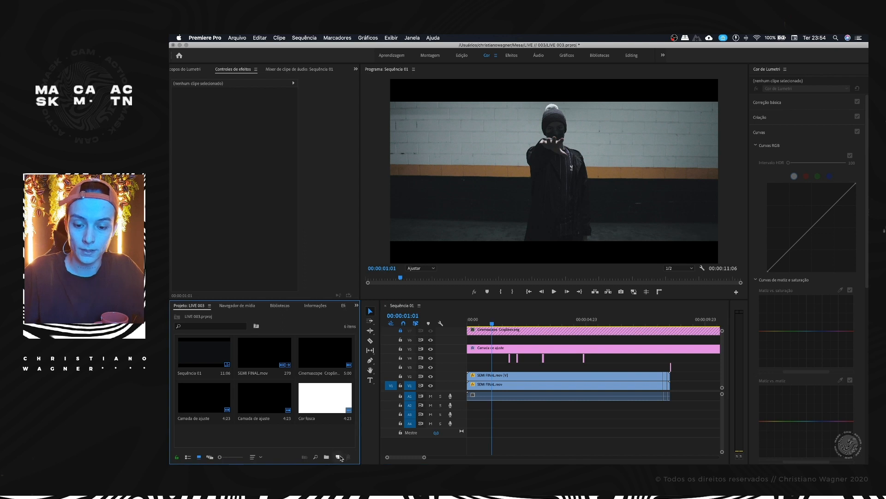
left_click(338, 457)
left_click(373, 396)
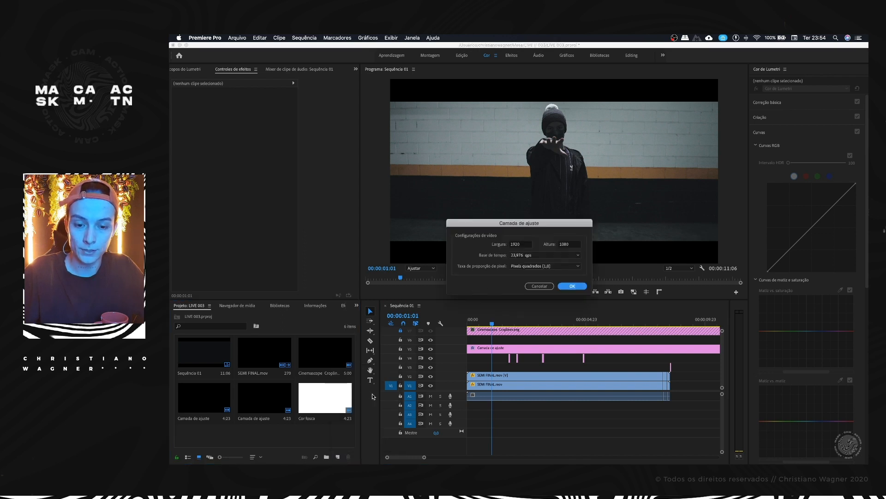
left_click(566, 289)
left_click_drag(224, 431, 513, 341)
scroll(456, 341, "down", 5)
scroll(554, 343, "up", 4)
left_click_drag(587, 343, 595, 342)
scroll(508, 342, "up", 5)
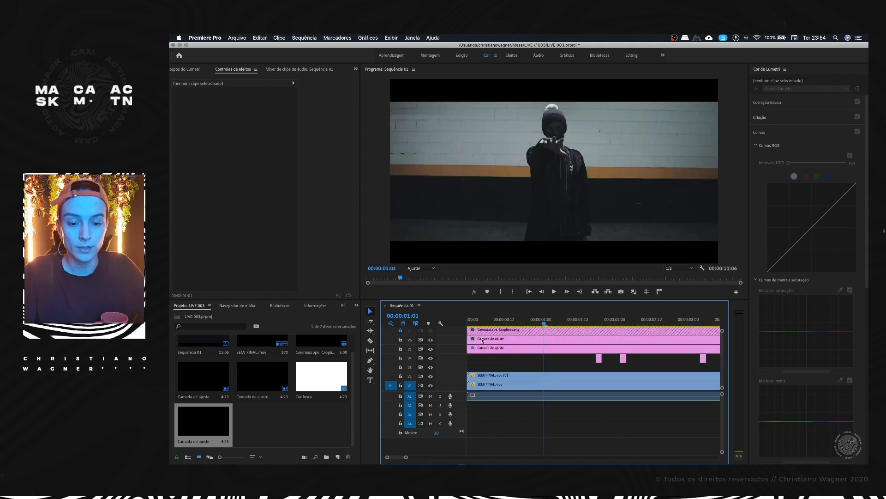
Step: Raise the new V6 adjustment layer's Lumetri Exposure to 0.1 at 00:00:00:03
left_click(488, 322)
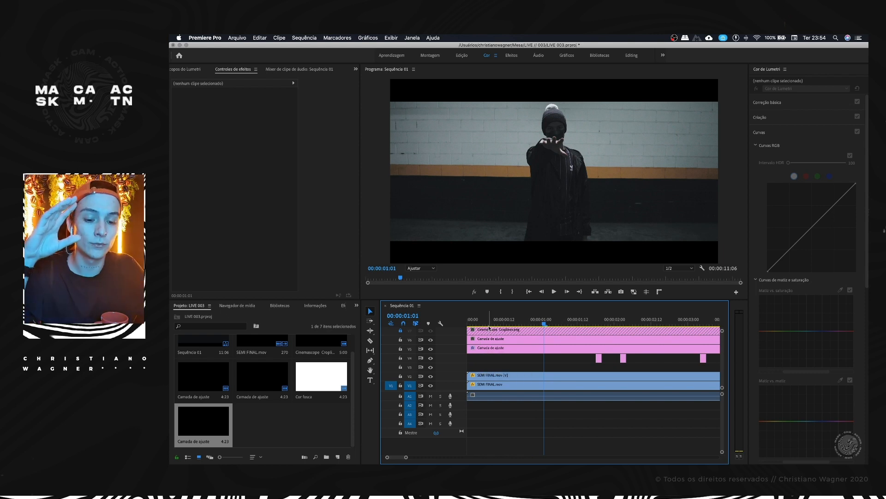
left_click_drag(483, 322, 477, 323)
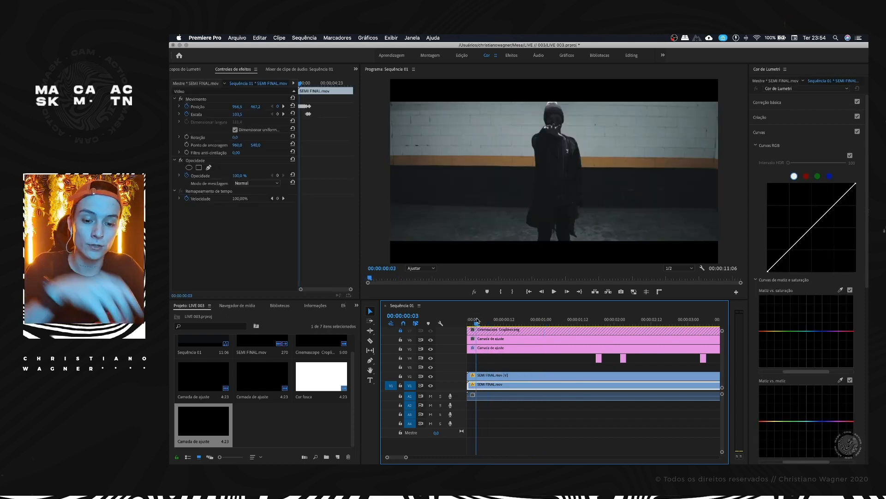
left_click(483, 339)
left_click(775, 103)
left_click_drag(818, 183, 817, 185)
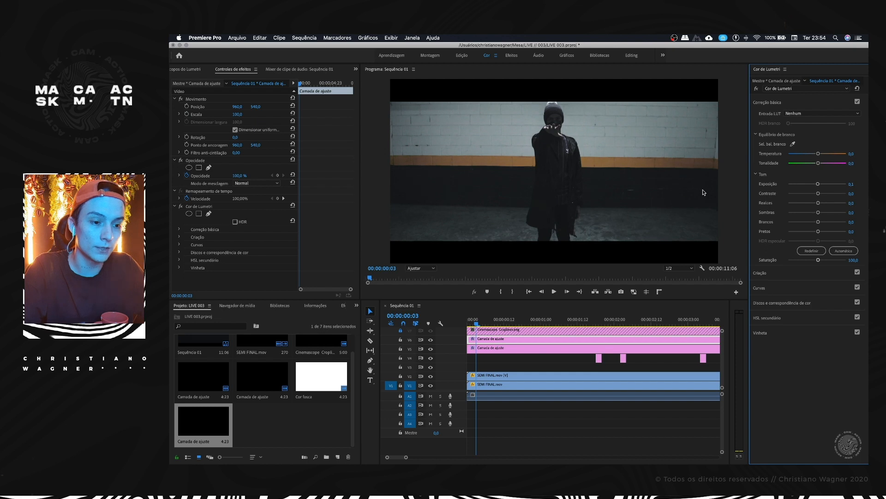
Step: Enable keyframing for the V6 layer's Lumetri Exposure at 00:00:00:03 and widen the Lumetri Color panel
left_click(179, 229)
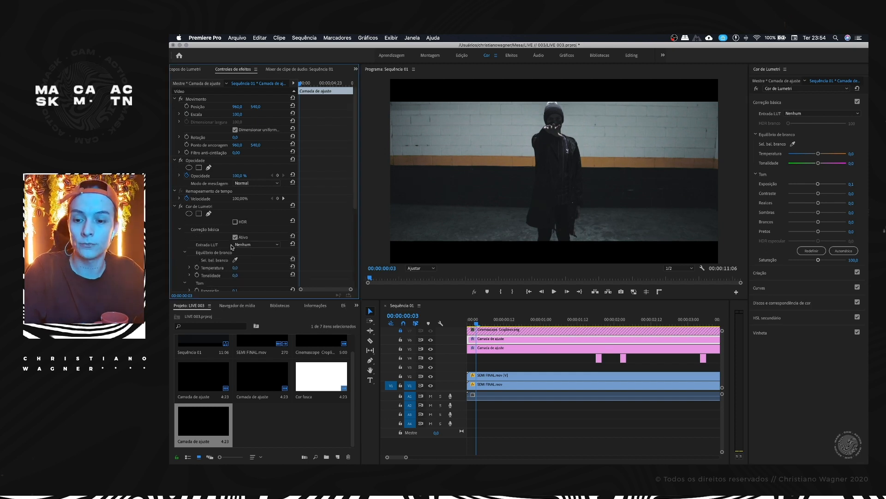
scroll(232, 247, "down", 3)
left_click(197, 248)
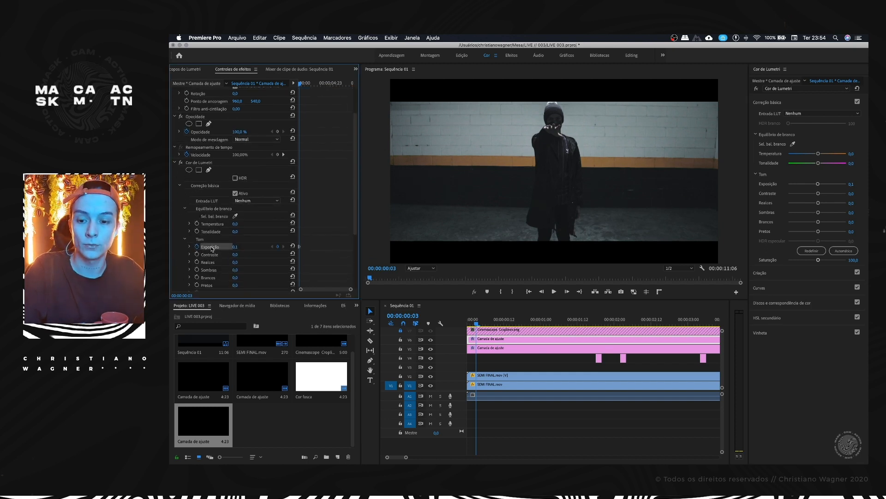
left_click(505, 340)
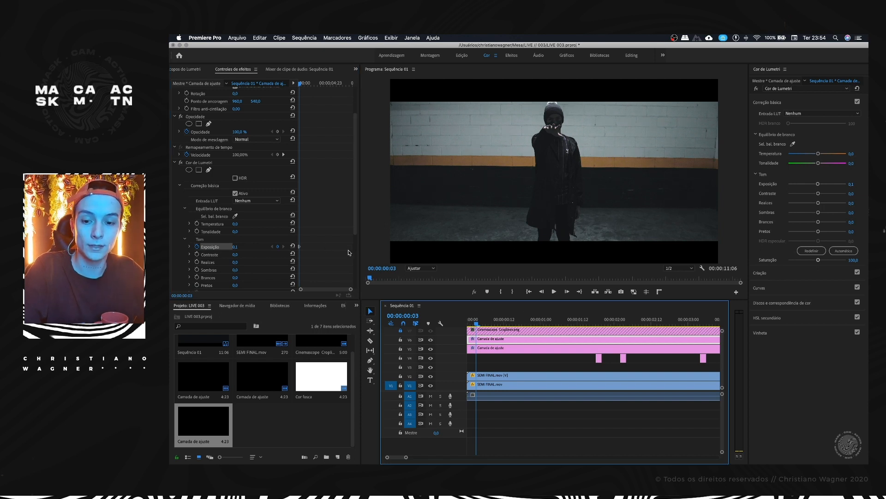
left_click_drag(749, 202, 723, 199)
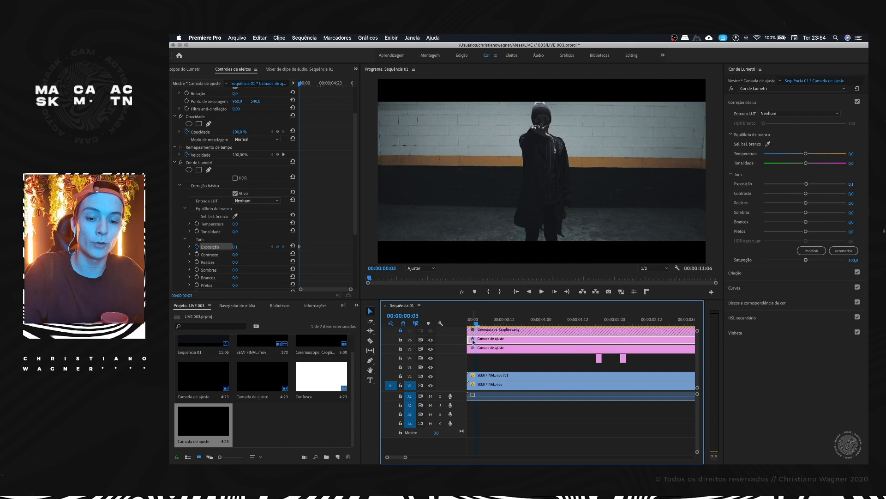
Step: Keyframe a flickering Exposure frame by frame up to 00:00:00:23, including 0.3 at 00:00:00:10 and 0.4 at 00:00:00:23
key("Right")
left_click(807, 186)
key("Right")
key("Right")
key("Right")
key("Right")
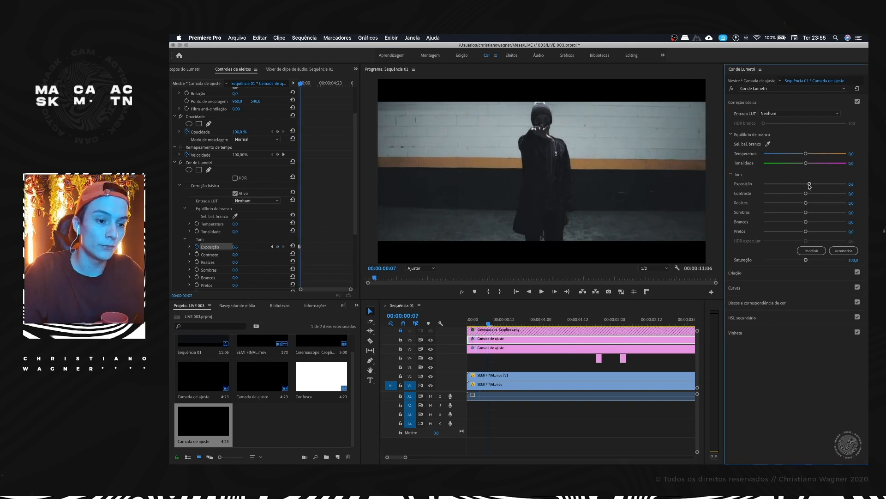
key("Right")
key("Right")
key("Right")
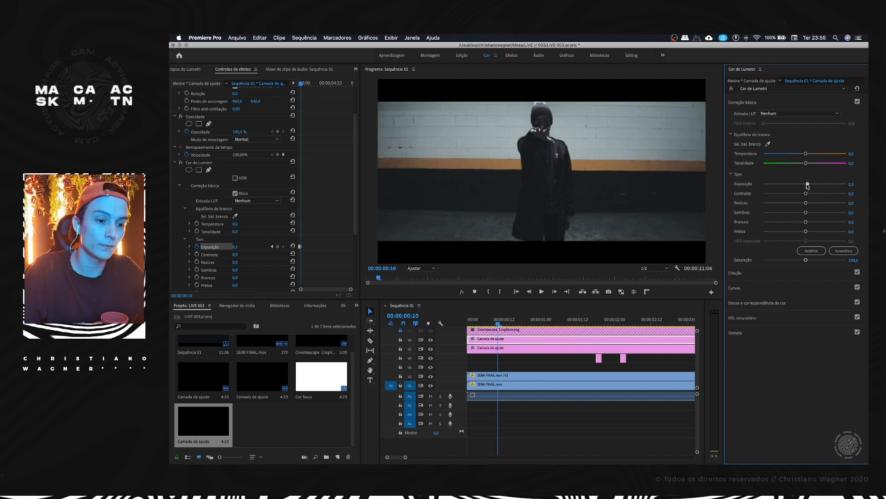
left_click_drag(806, 186, 811, 185)
key("Right")
key("Right")
key("Right")
key("Right")
key("Right")
key("Right")
key("Right")
key("Right")
key("Right")
key("Right")
key("Right")
key("Right")
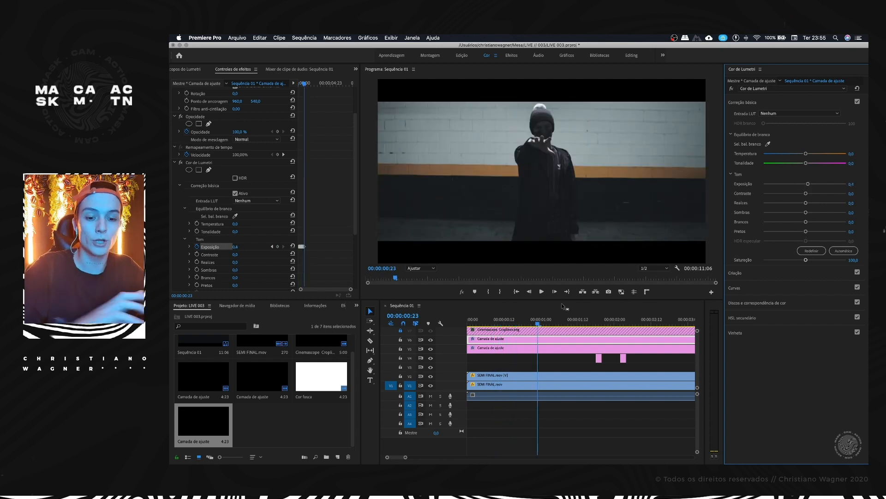
Step: Copy all the flickering Exposure keyframes on the V6 adjustment layer and paste them repeatedly in sequence along the rest of the layer
left_click_drag(352, 290, 318, 288)
left_click_drag(344, 244, 301, 253)
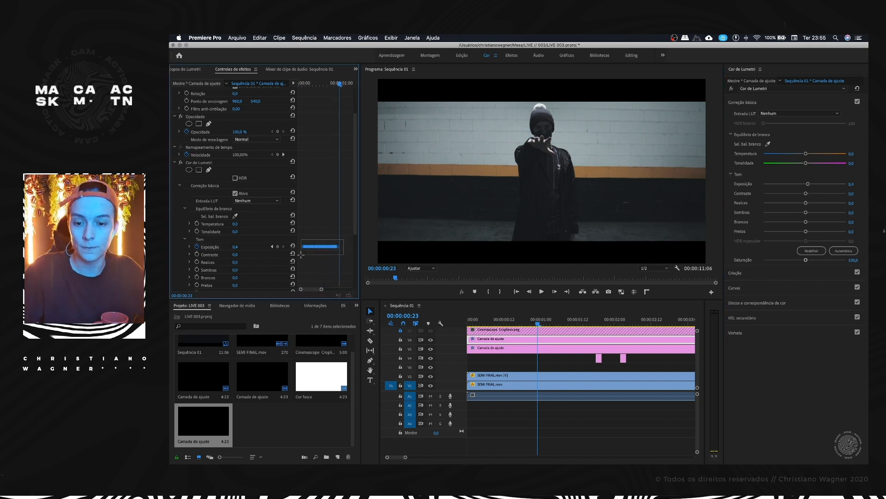
key("super+v")
left_click_drag(322, 289, 334, 290)
left_click(327, 83)
key("super+v")
left_click_drag(327, 84, 341, 81)
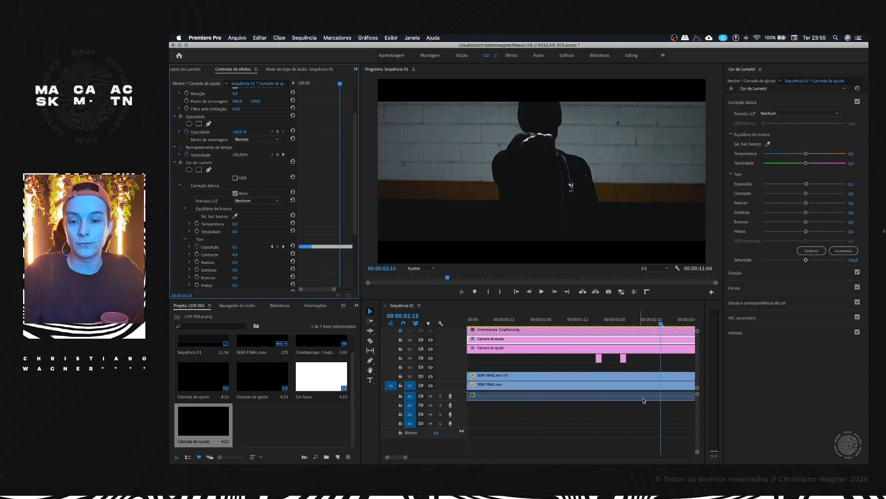
left_click_drag(334, 289, 350, 290)
left_click_drag(321, 83, 322, 84)
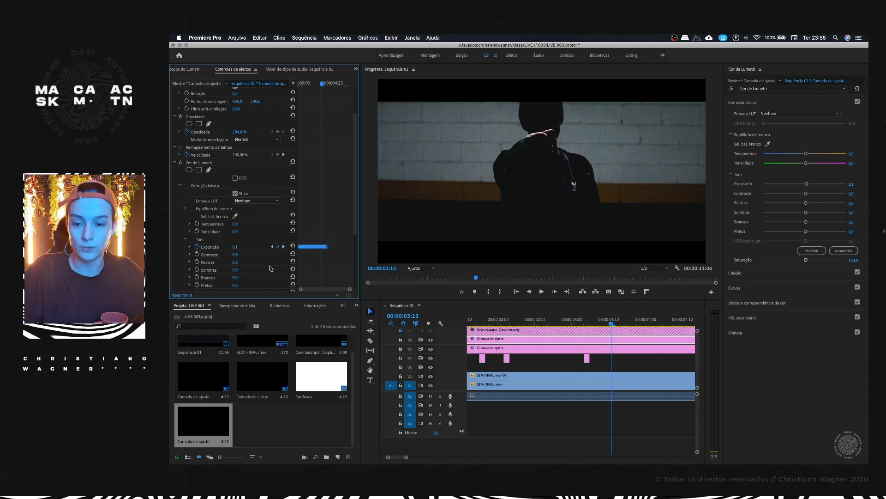
left_click_drag(321, 83, 327, 83)
key("super+v")
Step: Play back the sequence from the start to check the exposure flicker, and save the project with the V6 adjustment layer selected
scroll(526, 381, "down", 1)
scroll(525, 379, "down", 5)
left_click_drag(488, 320, 439, 324)
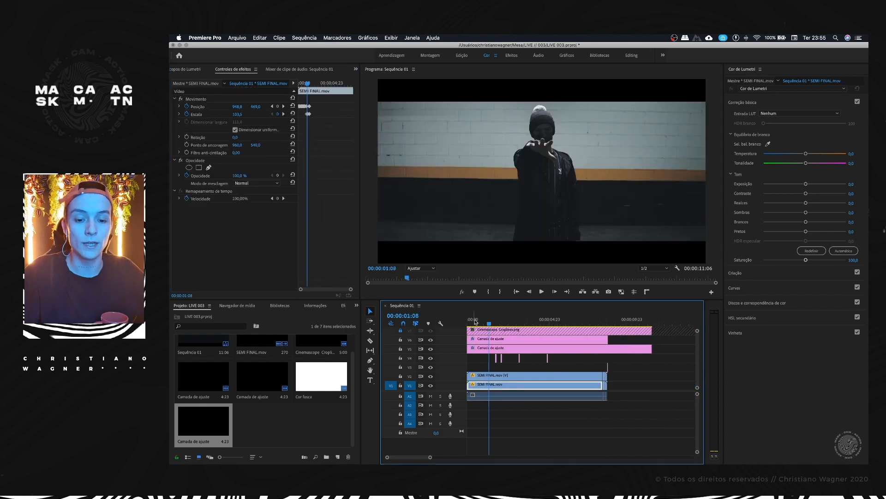
key("space")
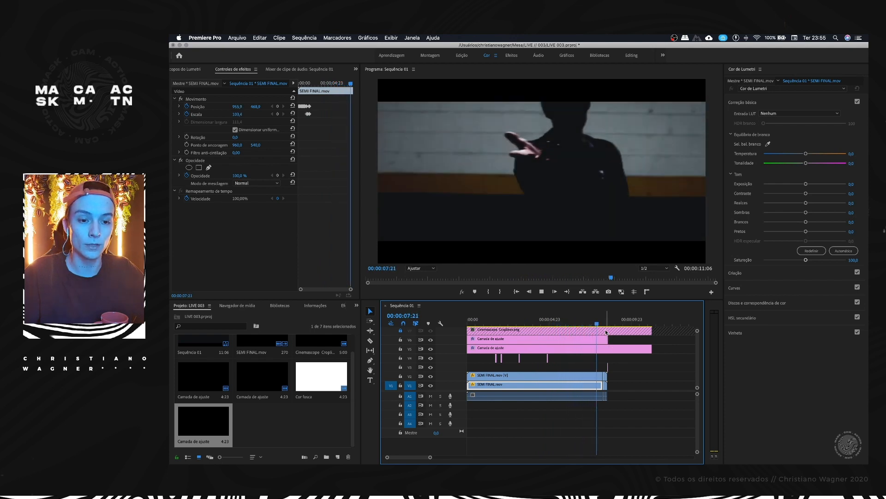
left_click(512, 323)
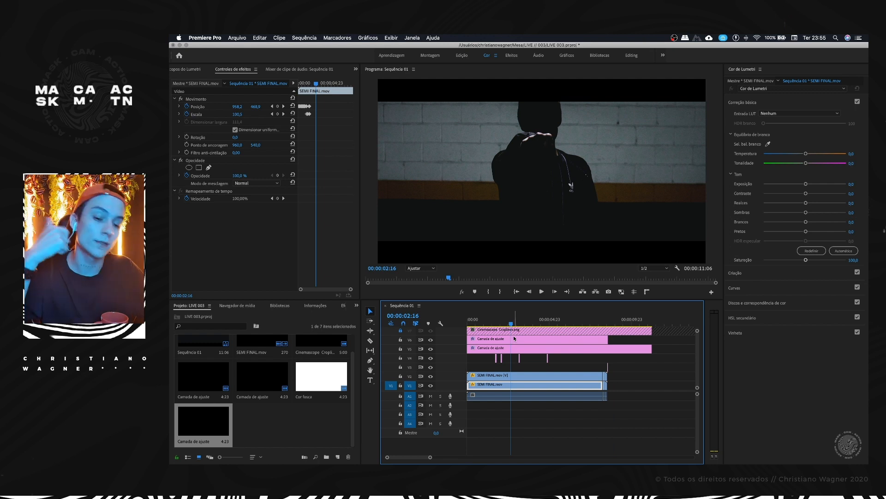
left_click(514, 338)
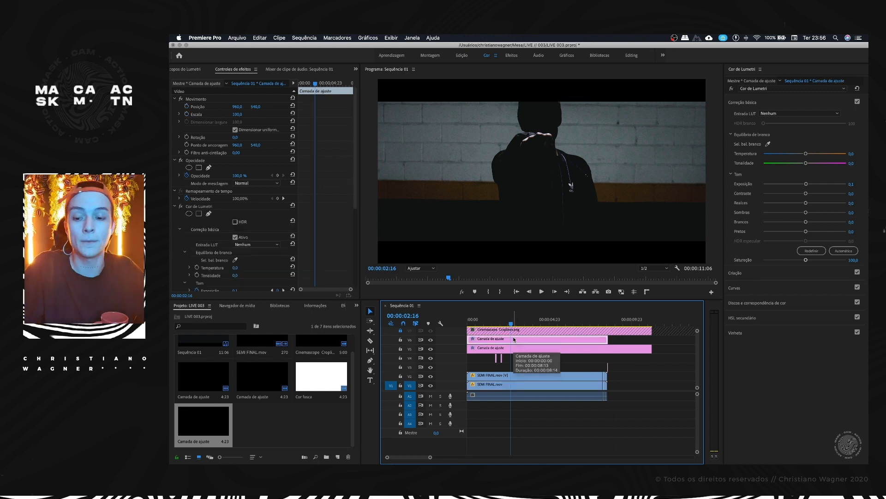
key("super+s")
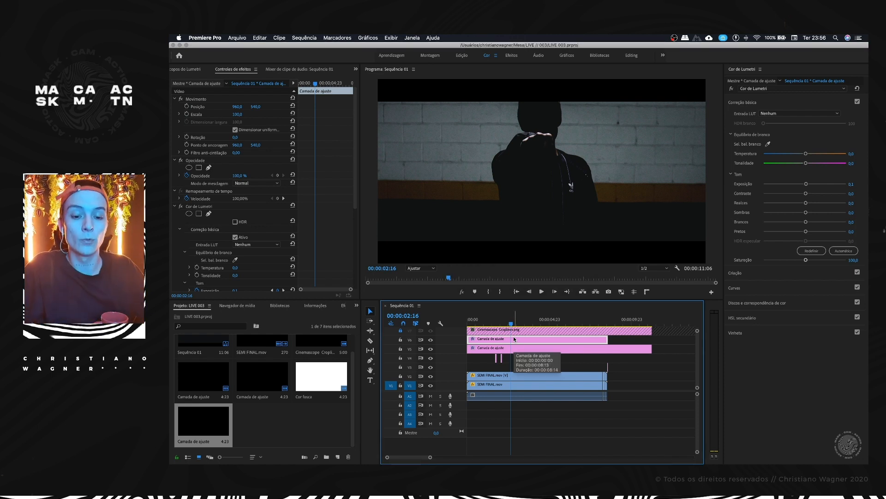
Step: Raise the V5 adjustment layer's Lumetri Exposure to 0.7 while viewing the frame at 00:00:01:07
left_click(515, 323)
left_click_drag(516, 323, 517, 324)
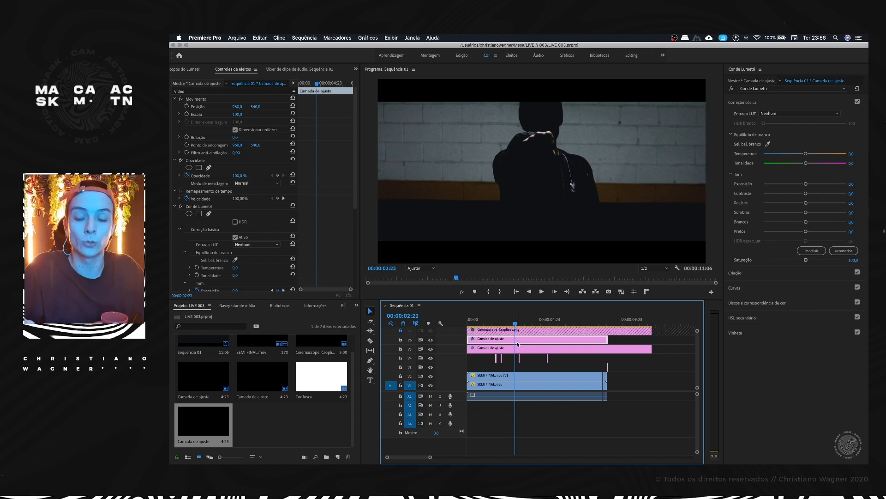
left_click(530, 345)
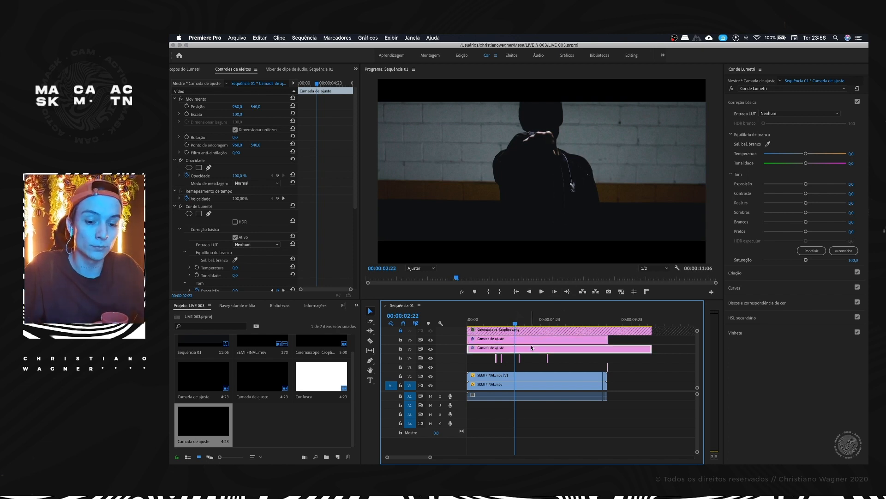
left_click_drag(521, 321, 490, 357)
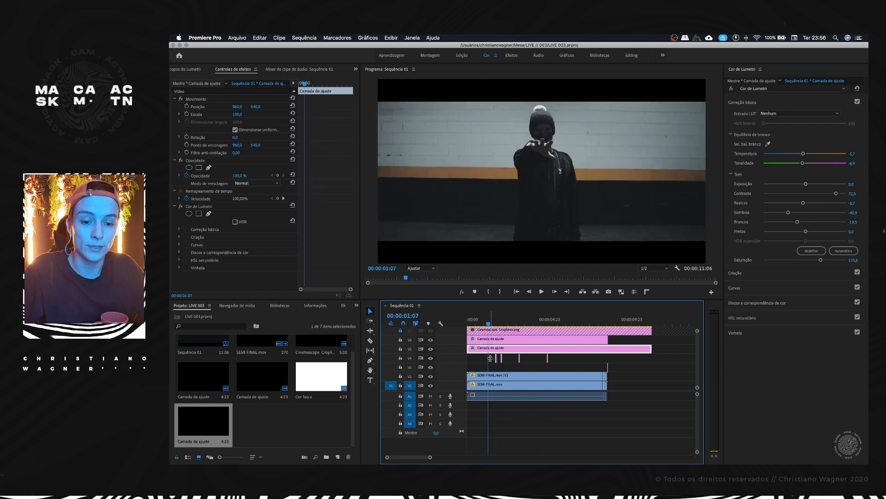
left_click_drag(806, 183, 811, 184)
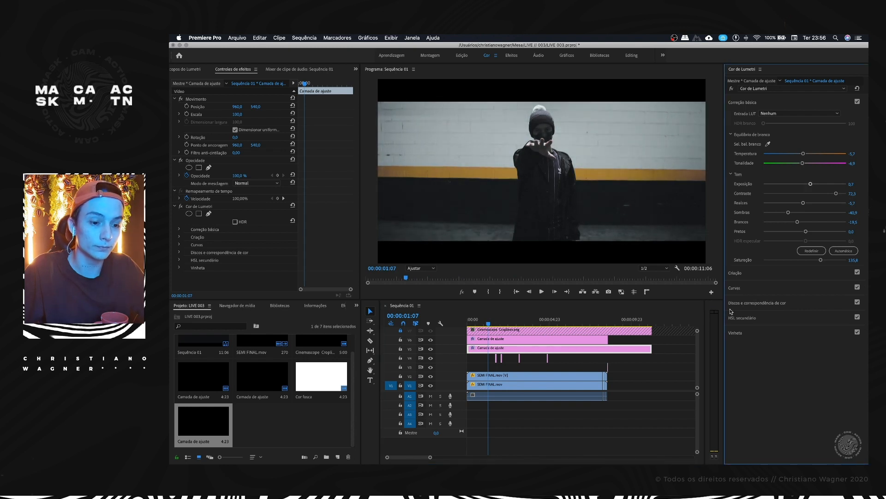
Step: In the V5 layer's RGB Curves, lift the blue black point and add shadow and raised highlight points to the blue and green curves
left_click(738, 288)
left_click(817, 169)
left_click_drag(757, 266, 755, 259)
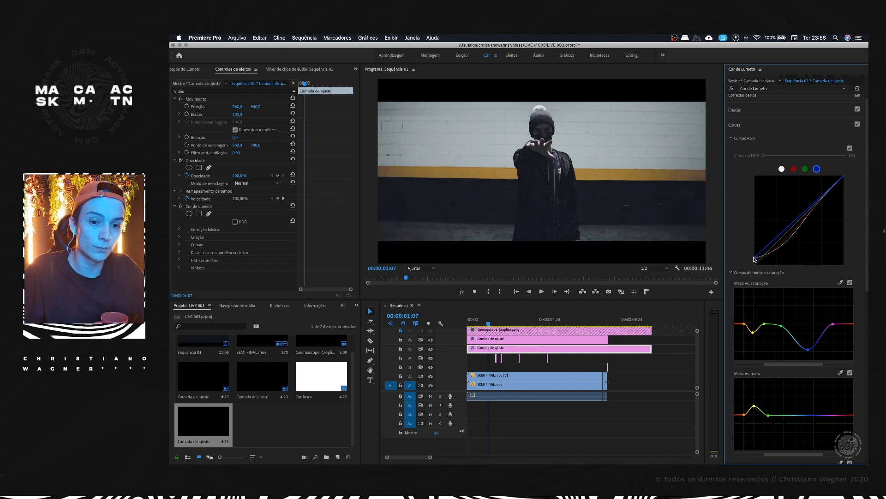
left_click_drag(755, 260, 754, 262)
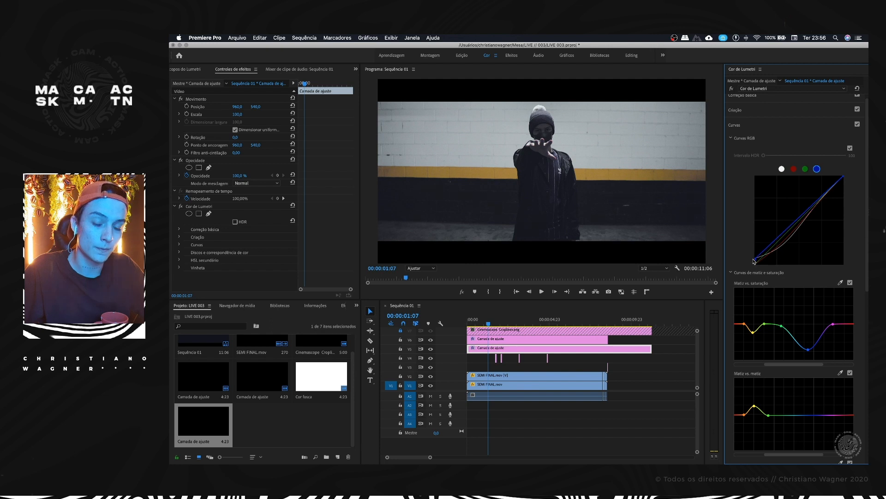
left_click_drag(778, 237, 779, 238)
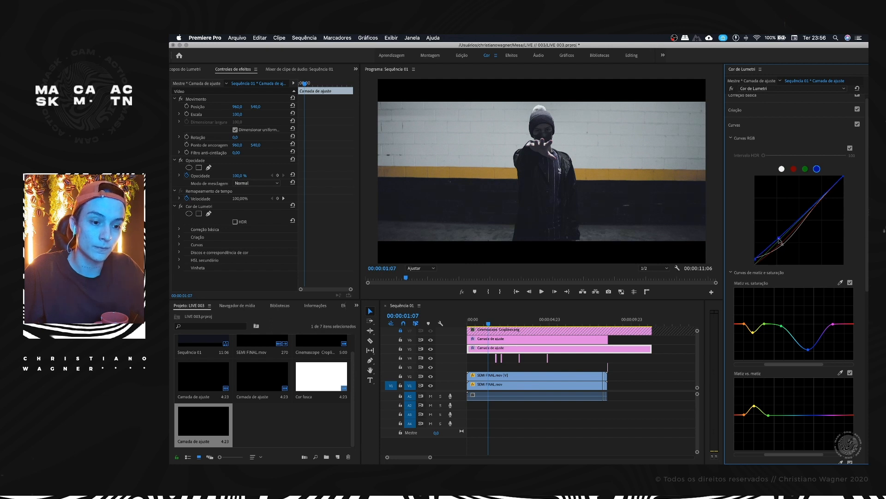
left_click_drag(811, 209, 810, 206)
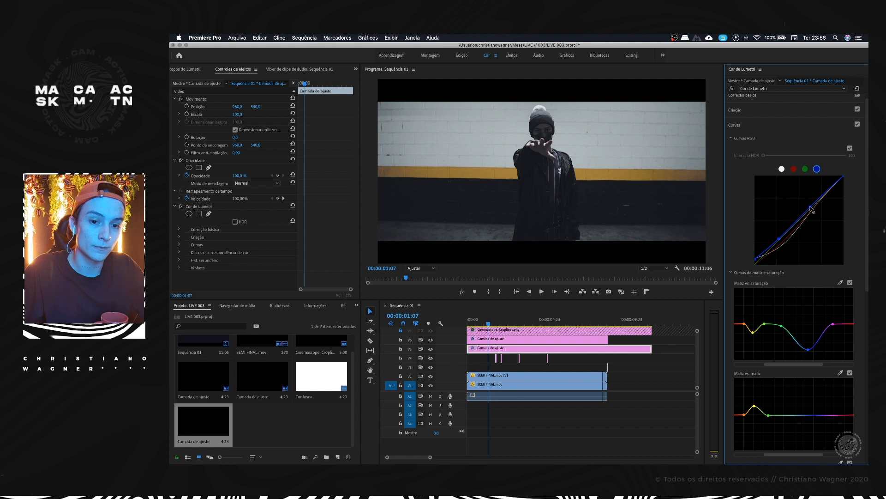
left_click(805, 169)
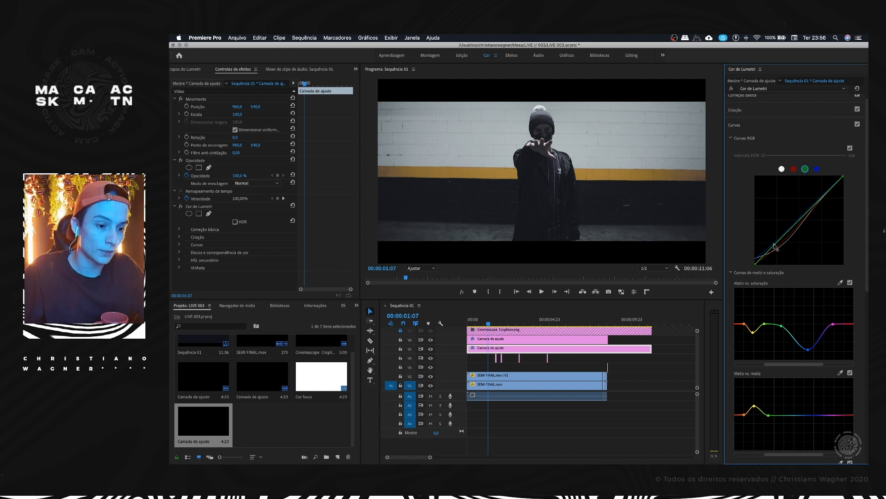
left_click_drag(816, 204, 815, 199)
Step: Compare the frame with the V5 grade hidden and with all effects bypassed, restore both, and save the project
left_click(429, 349)
left_click(429, 349)
left_click(461, 292)
left_click(461, 293)
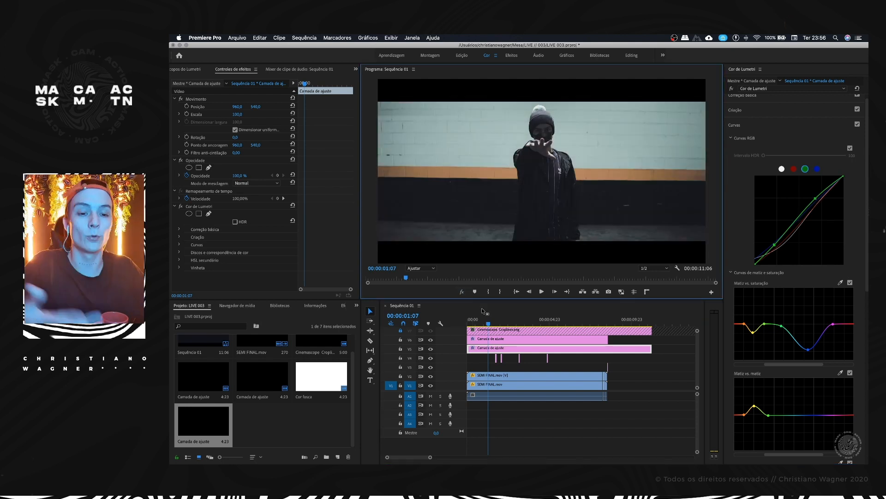
key("super+s")
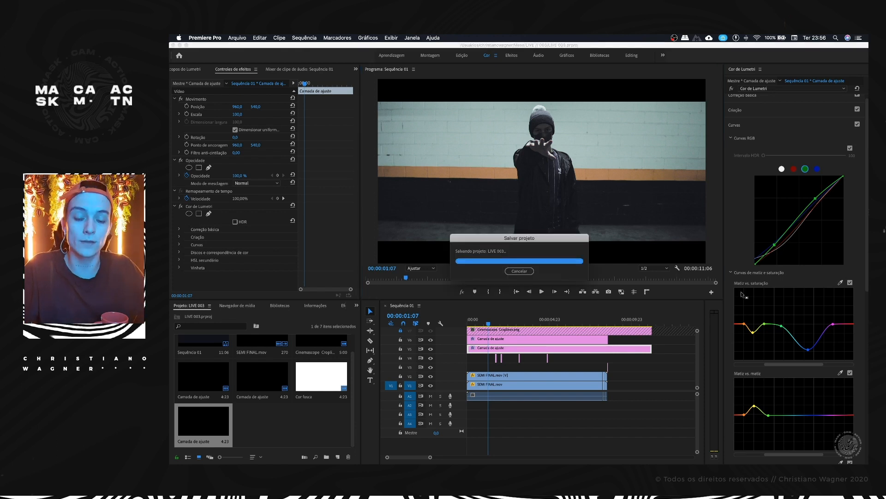
Step: Review the V5 layer's hue curves, play back the opening of the sequence to check the new grade, and save the project
scroll(808, 348, "up", 1)
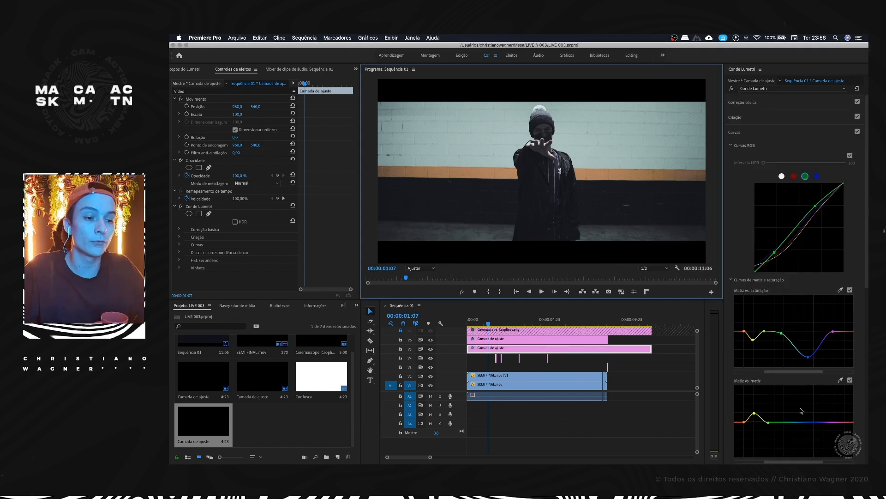
scroll(805, 360, "down", 10)
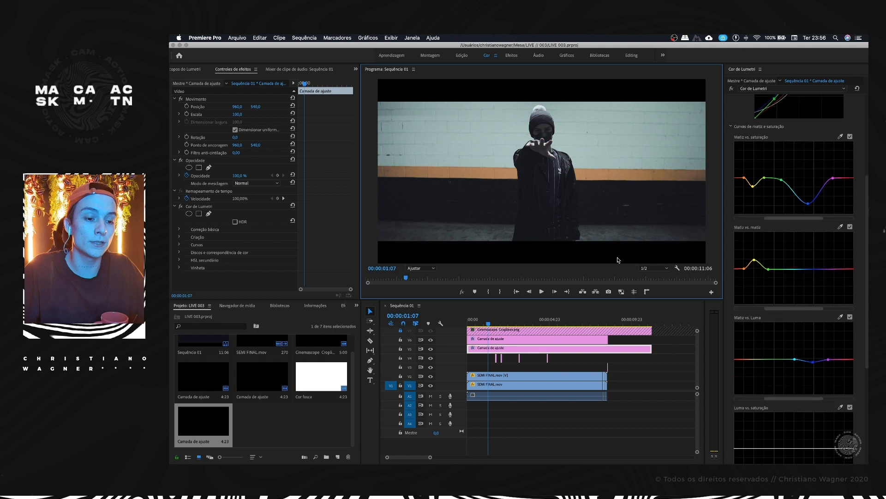
left_click(493, 318)
key("space")
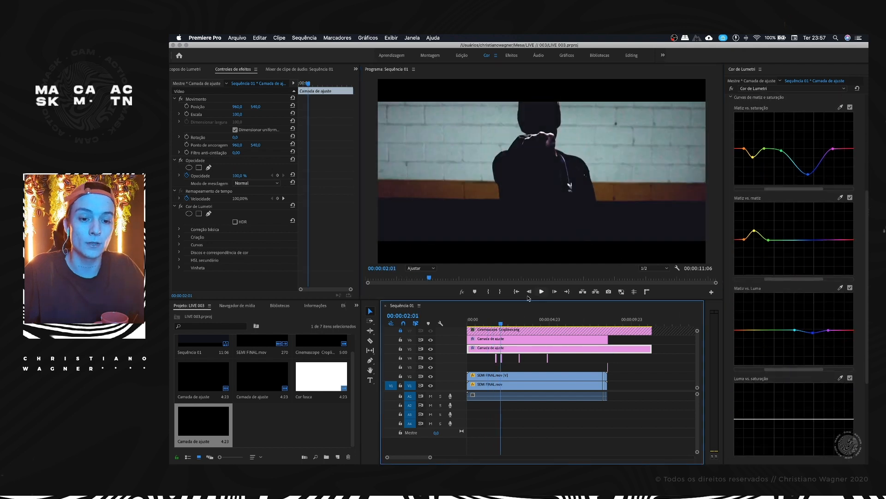
left_click_drag(503, 325, 485, 323)
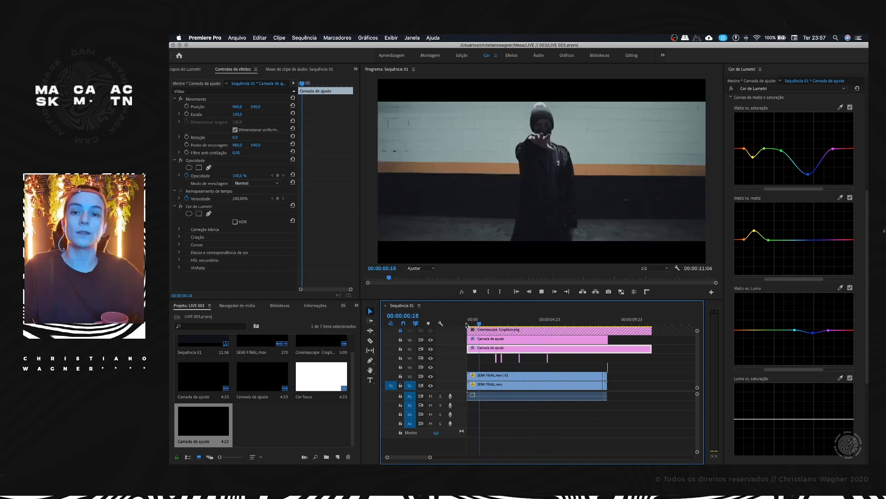
key("super+s")
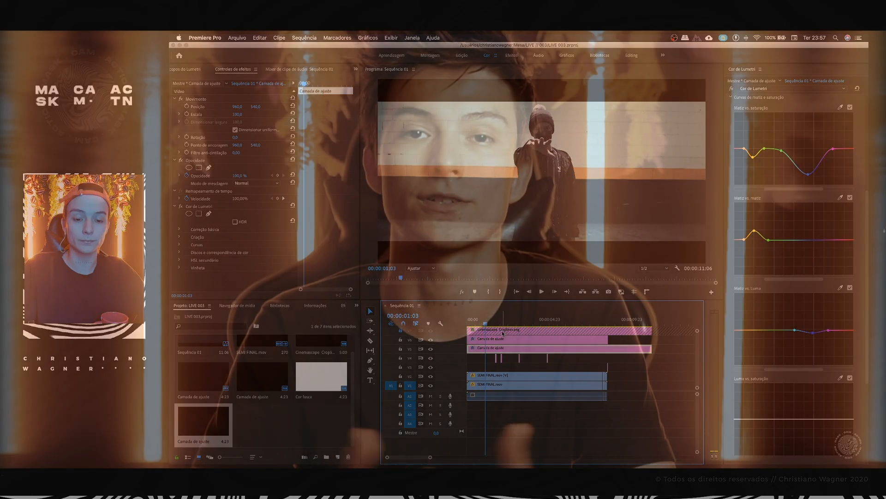